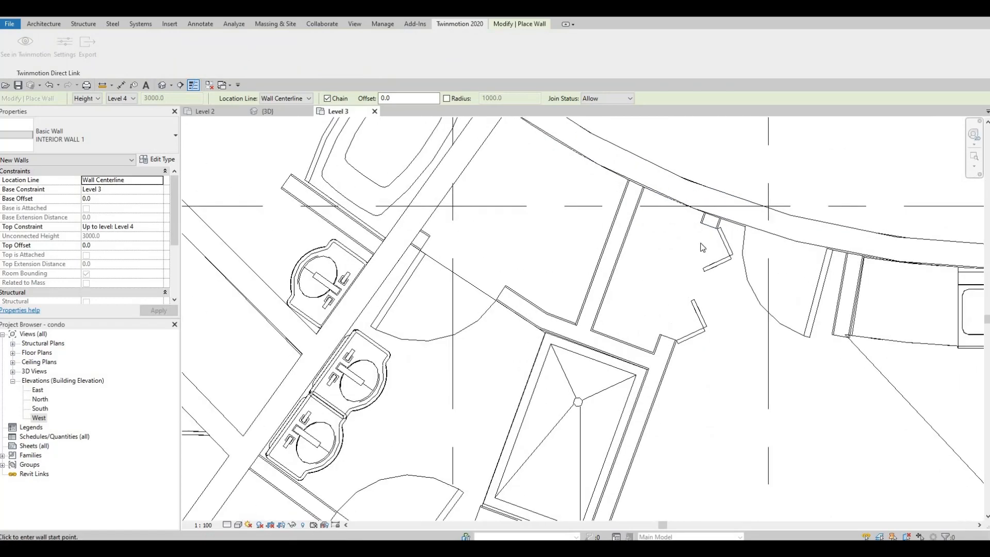
Step: Draw a short INTERIOR WALL 1 segment between the bathtub and the sink in unit 367's bathroom, starting at the party wall
middle_drag(517, 218, 612, 228)
scroll(613, 228, down, 2)
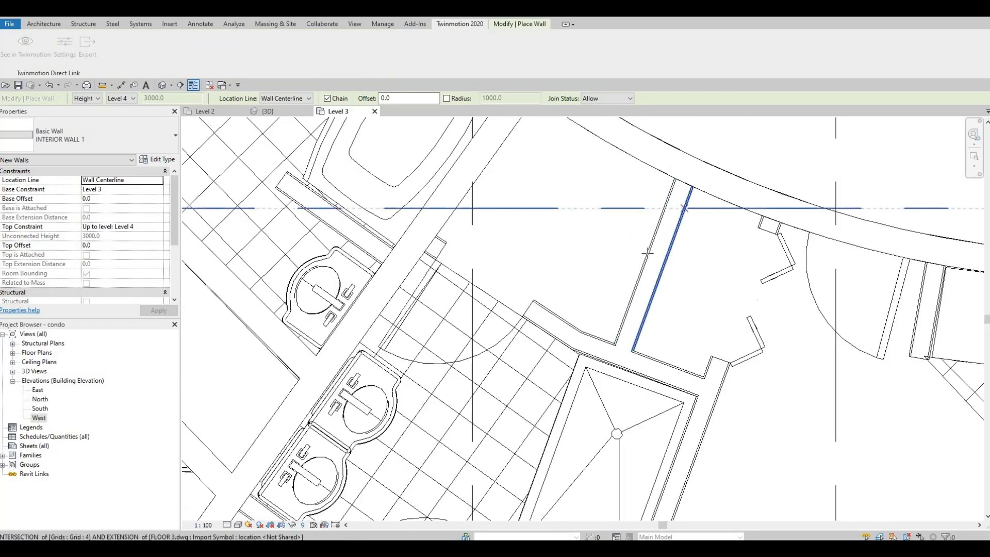
scroll(652, 260, down, 4)
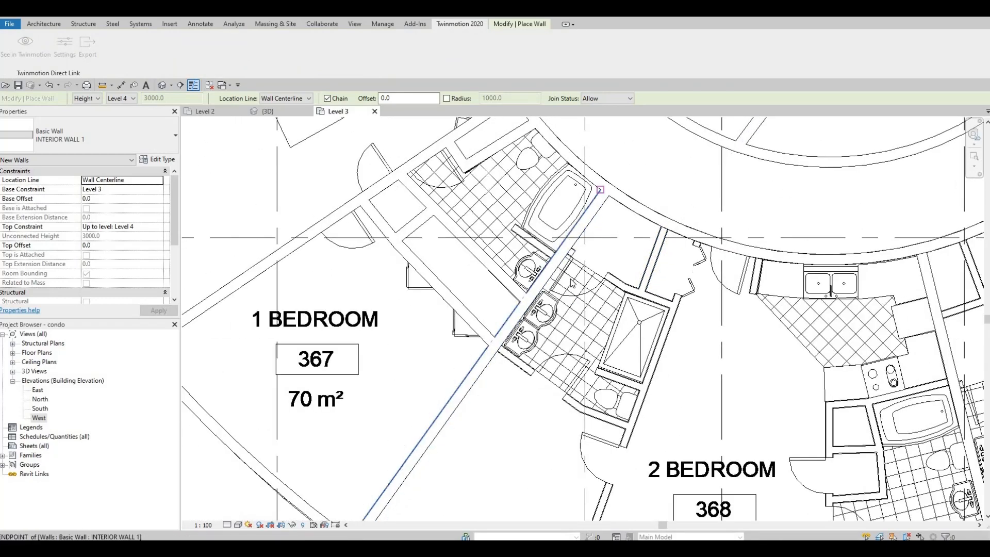
scroll(564, 273, down, 2)
scroll(543, 248, up, 6)
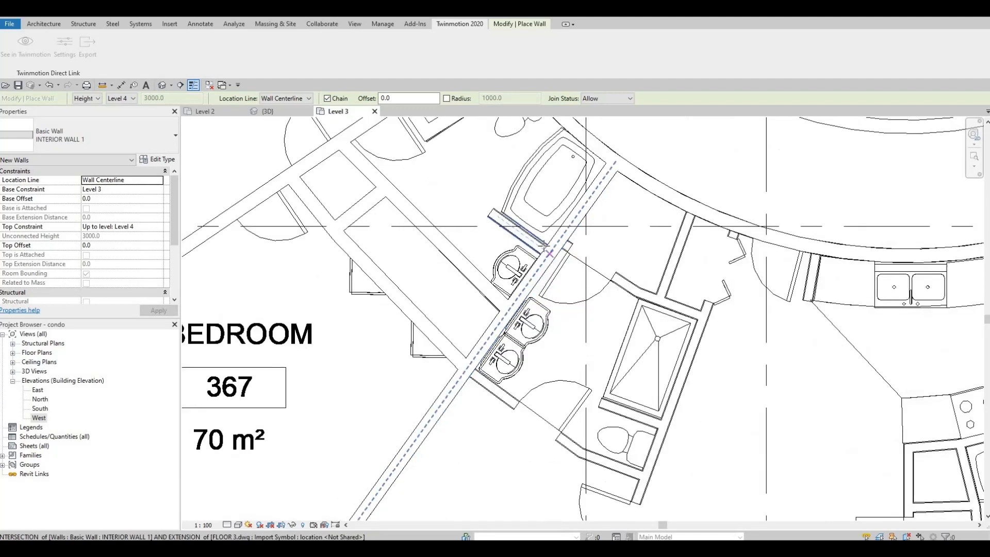
click(544, 248)
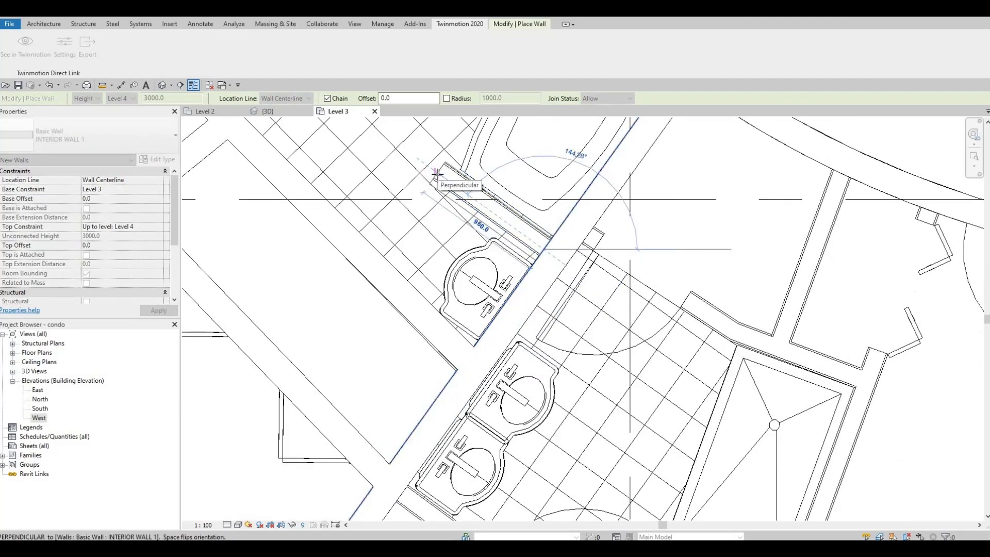
key(Escape)
scroll(518, 311, down, 5)
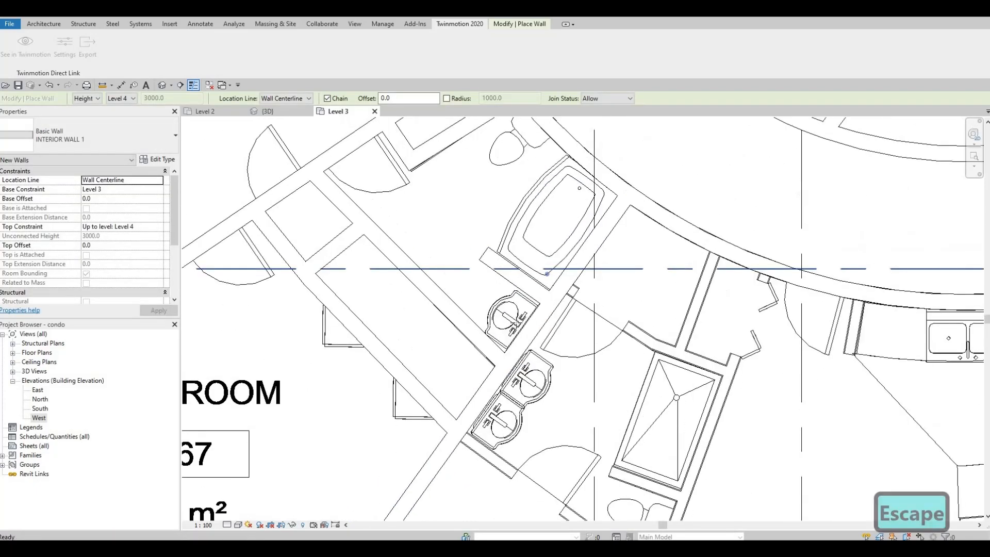
Step: Examine the Level 3 unit layouts around the corridor ring, from unit 364 back to unit 368
scroll(516, 258, down, 3)
scroll(514, 217, up, 3)
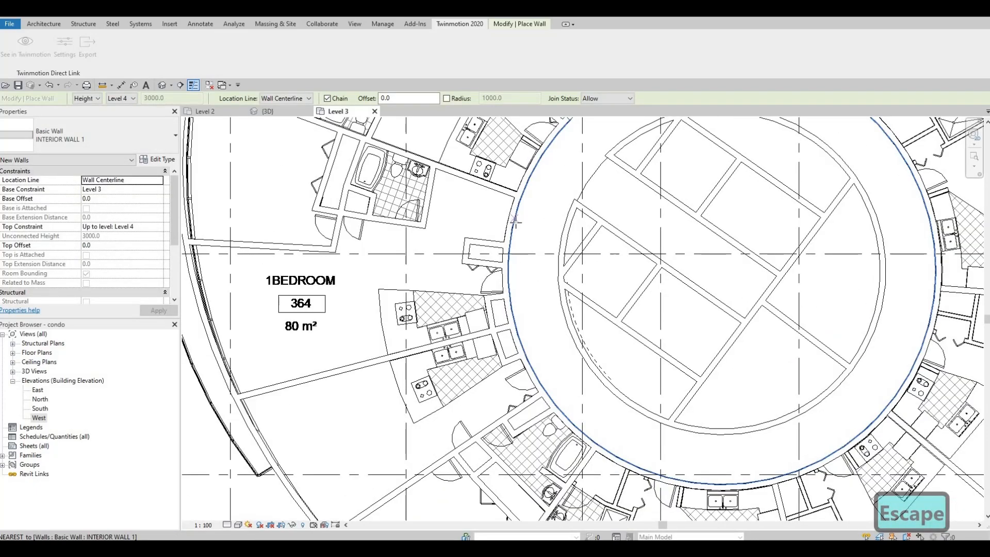
middle_drag(581, 325, 521, 217)
scroll(490, 237, down, 1)
scroll(352, 73, up, 1)
scroll(352, 128, up, 6)
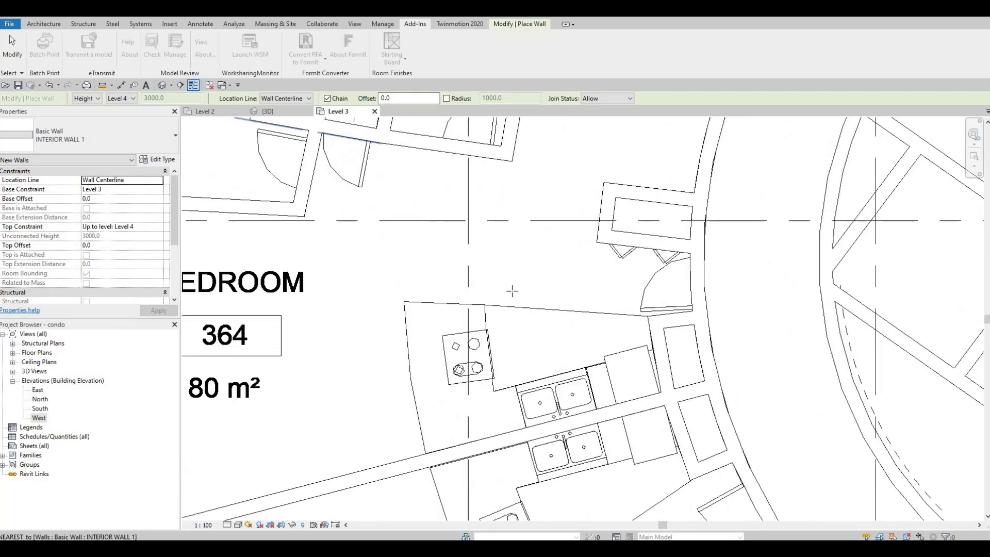
middle_drag(510, 290, 496, 355)
scroll(462, 229, up, 1)
middle_drag(616, 370, 415, 184)
scroll(523, 249, down, 1)
middle_drag(583, 294, 473, 37)
middle_drag(635, 156, 583, 218)
scroll(575, 140, down, 1)
scroll(580, 73, up, 2)
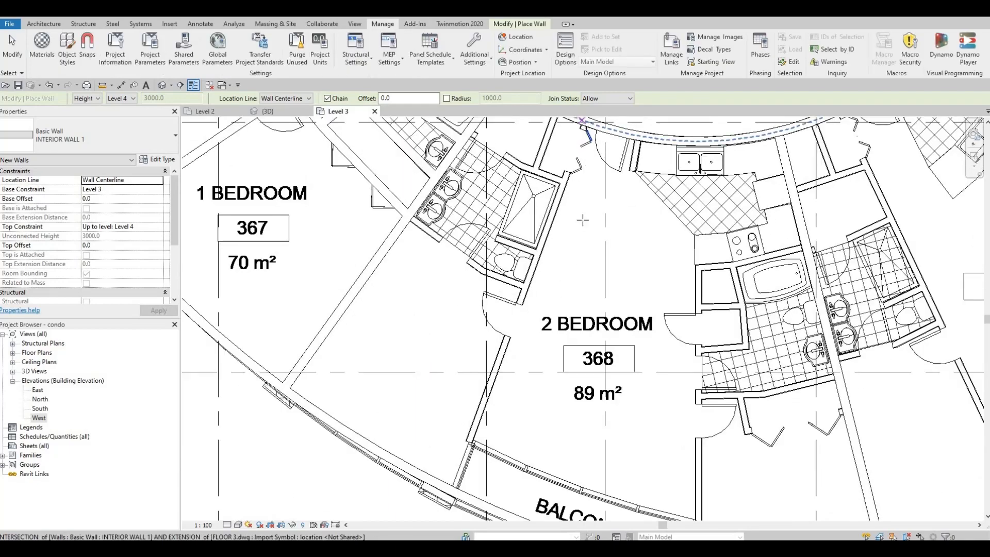
Step: Draw a wall in unit 368 from the corridor wall at the closet, past the shower and balcony edge, to the curved exterior wall
scroll(585, 216, up, 4)
click(593, 211)
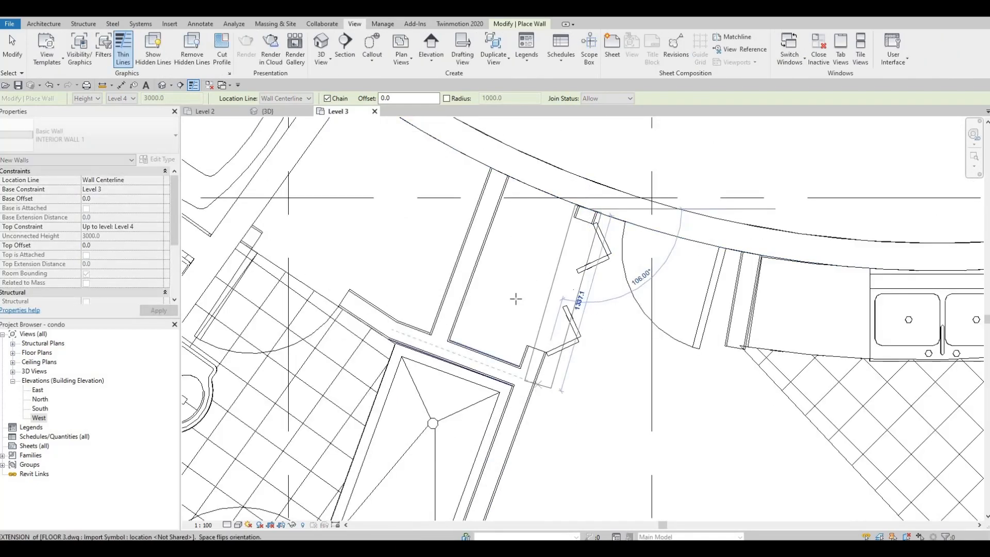
scroll(517, 298, down, 3)
middle_drag(517, 299, 550, 91)
scroll(531, 337, down, 1)
middle_drag(531, 337, 545, 130)
middle_drag(430, 365, 440, 213)
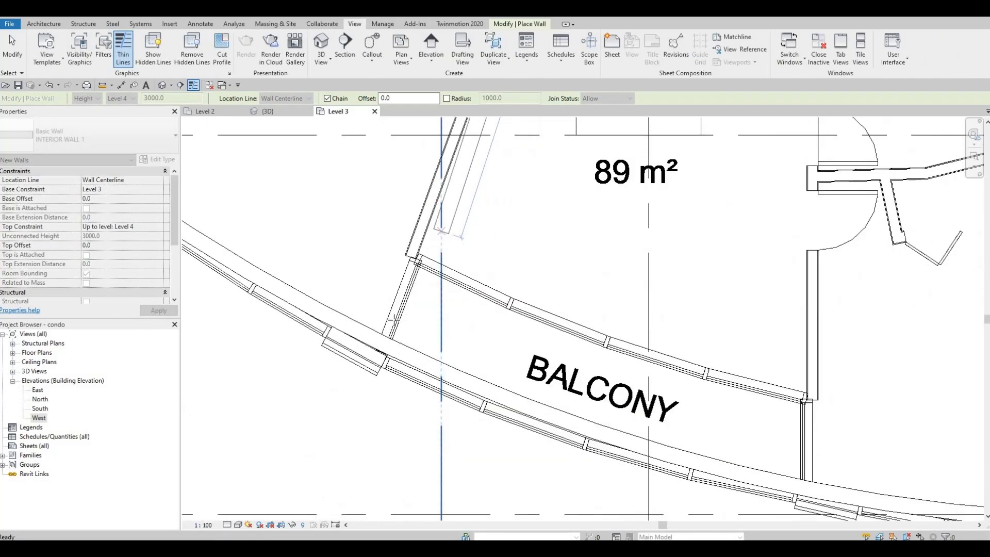
scroll(441, 213, down, 1)
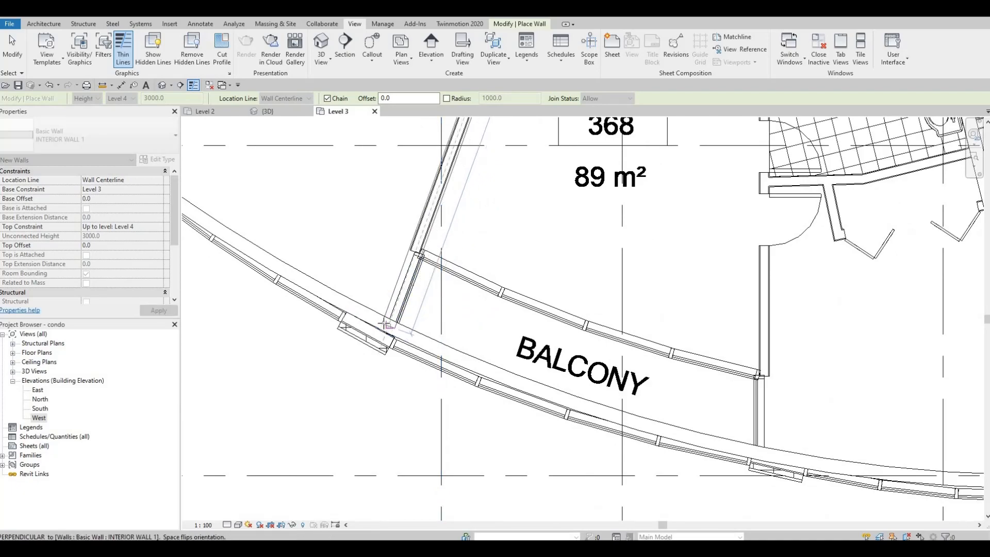
key(Escape)
scroll(485, 321, down, 4)
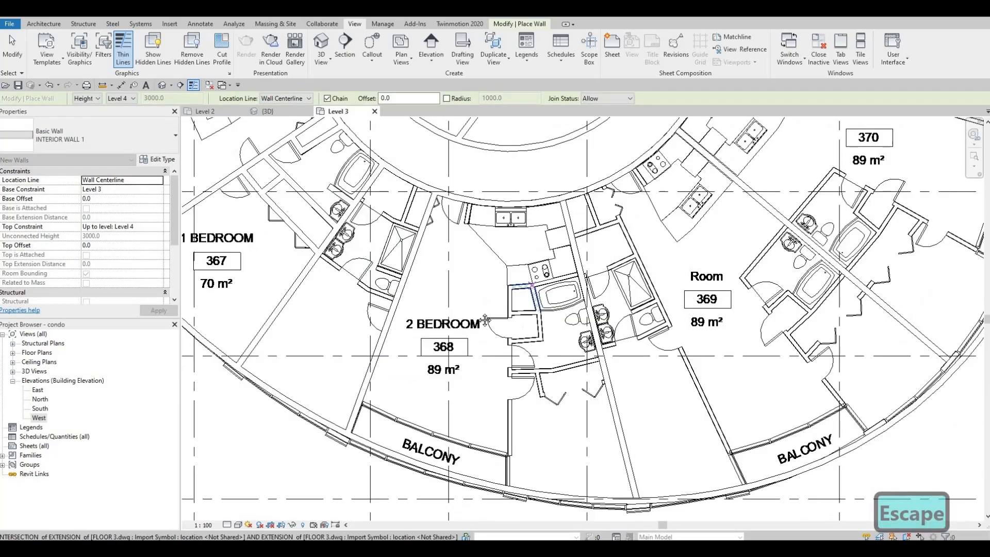
Step: Draw the dividing wall between units 368 and 369 from the corridor wall to the curved exterior wall
middle_drag(515, 177, 454, 145)
scroll(458, 157, up, 1)
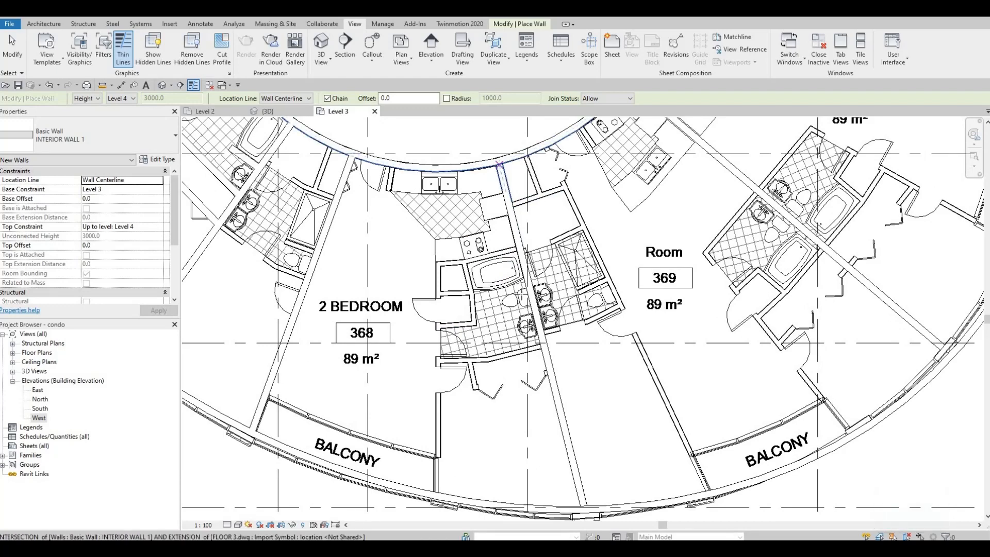
click(499, 165)
middle_drag(569, 456, 495, 324)
scroll(499, 360, up, 2)
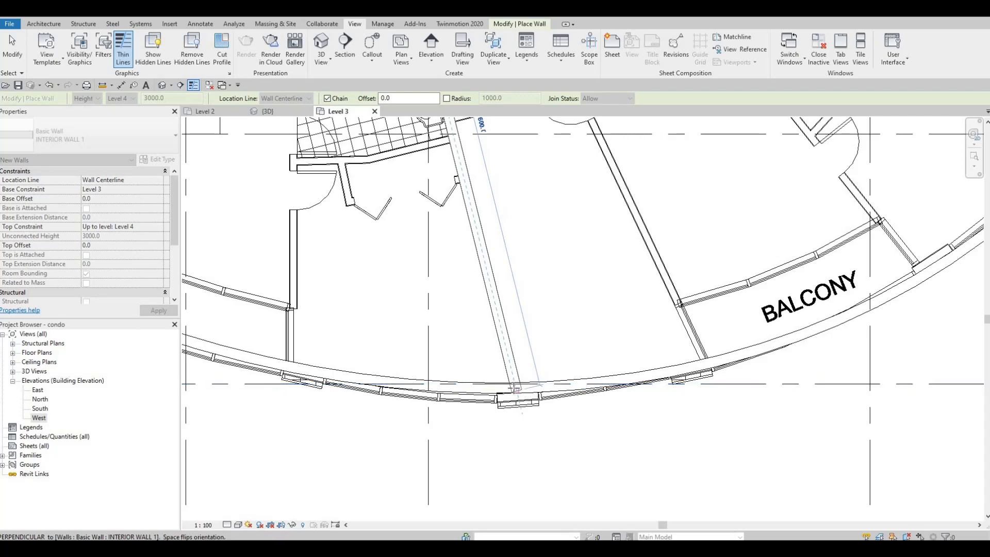
key(Escape)
scroll(464, 324, down, 2)
Step: Draw a wall in unit 369 from the corridor wall at the closet, past the bathroom and balcony edge, to the curved exterior wall
scroll(495, 315, up, 3)
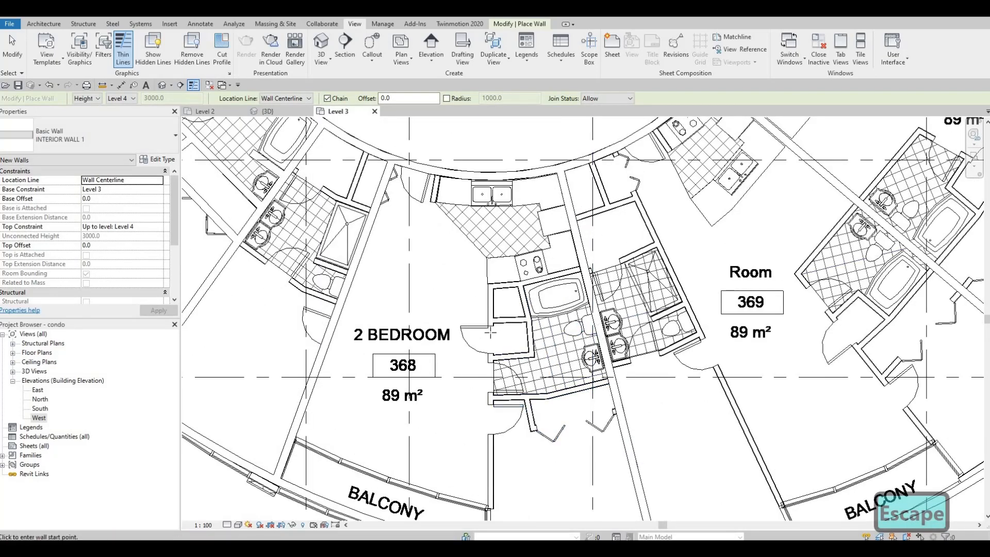
scroll(691, 384, down, 2)
middle_drag(696, 387, 493, 360)
middle_drag(581, 361, 534, 387)
middle_drag(433, 275, 422, 288)
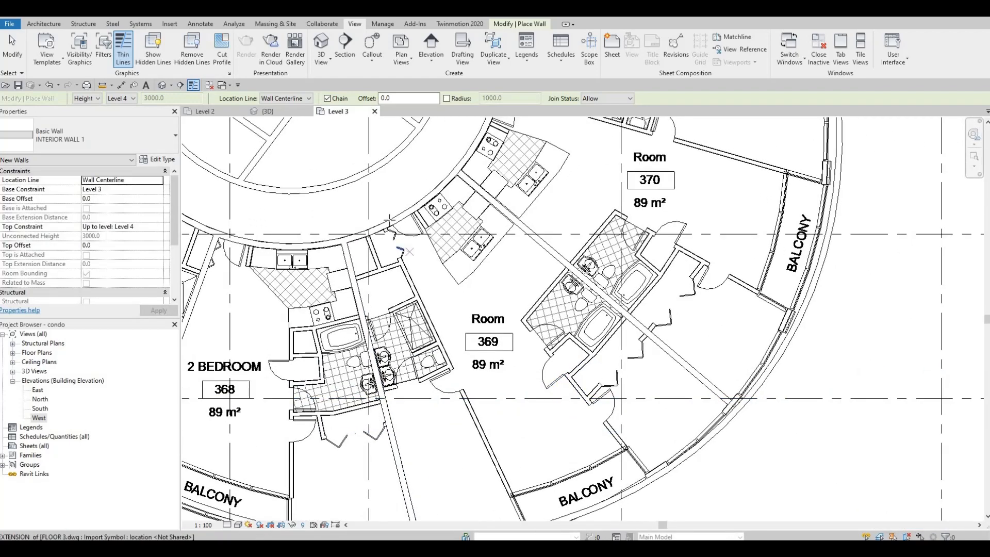
scroll(415, 273, up, 3)
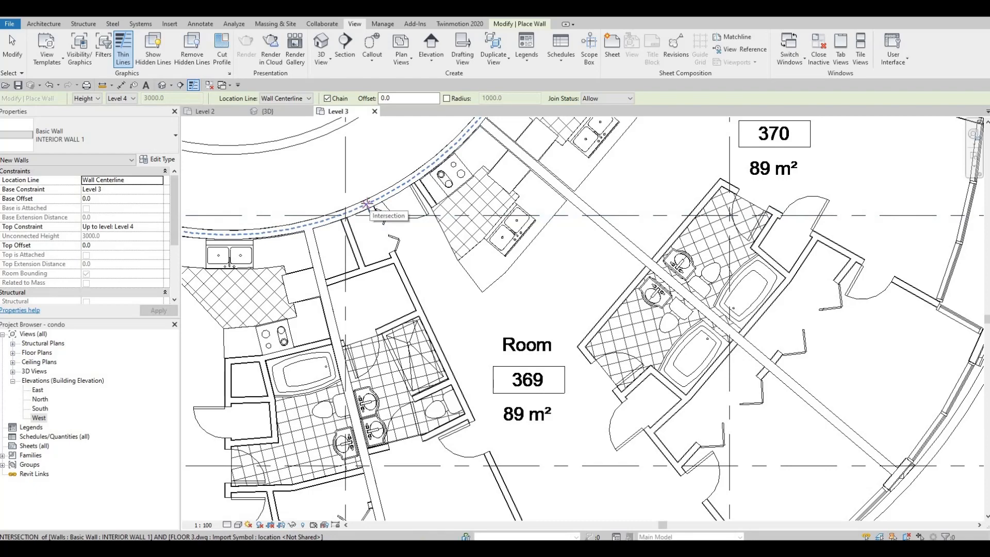
click(366, 203)
scroll(369, 206, up, 2)
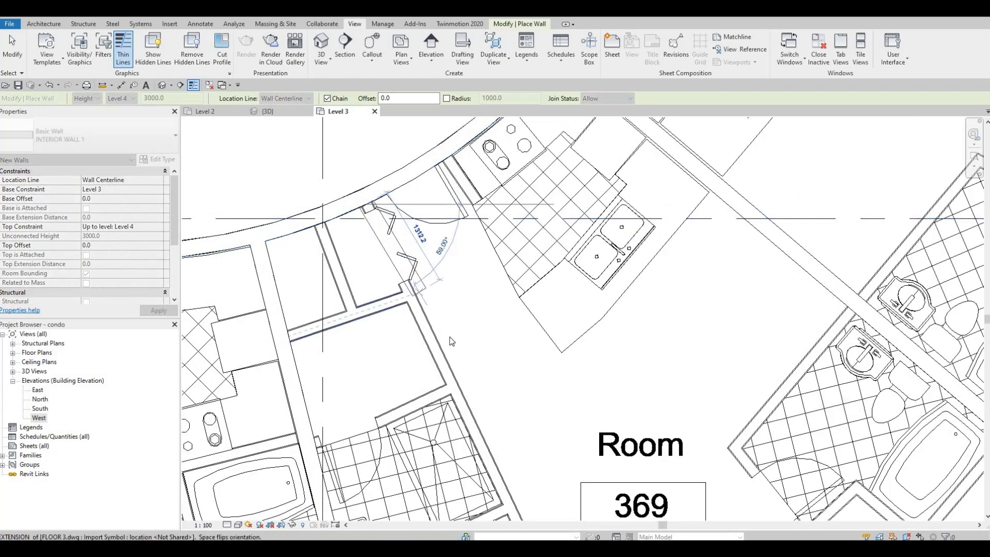
middle_drag(491, 324, 426, 220)
scroll(426, 219, down, 2)
middle_drag(537, 435, 488, 287)
scroll(488, 286, down, 1)
scroll(531, 435, up, 1)
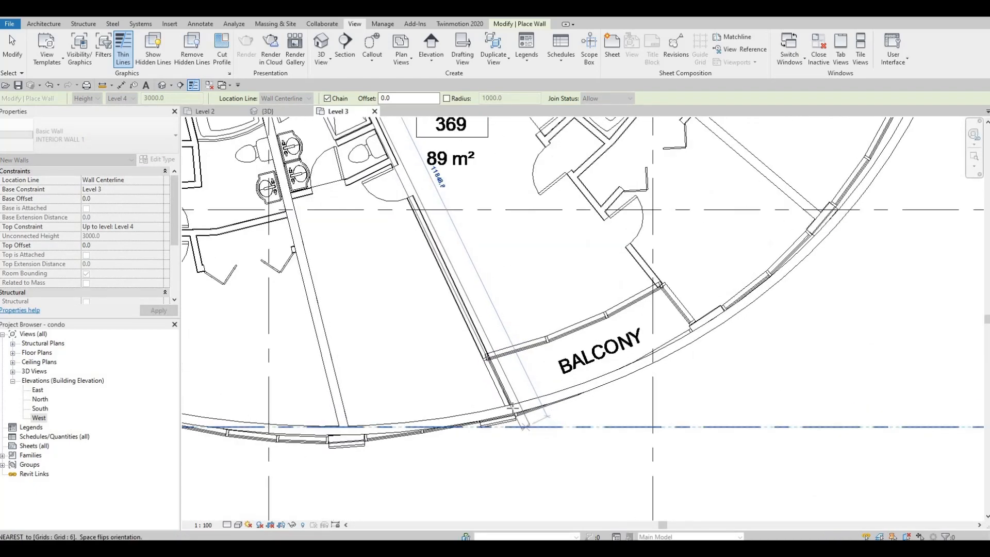
scroll(512, 407, up, 2)
click(507, 412)
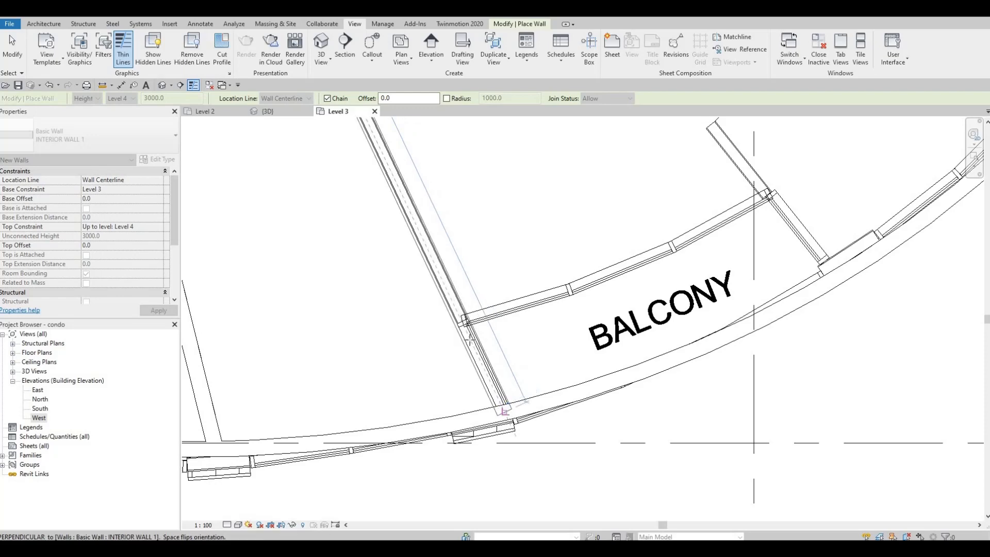
key(Escape)
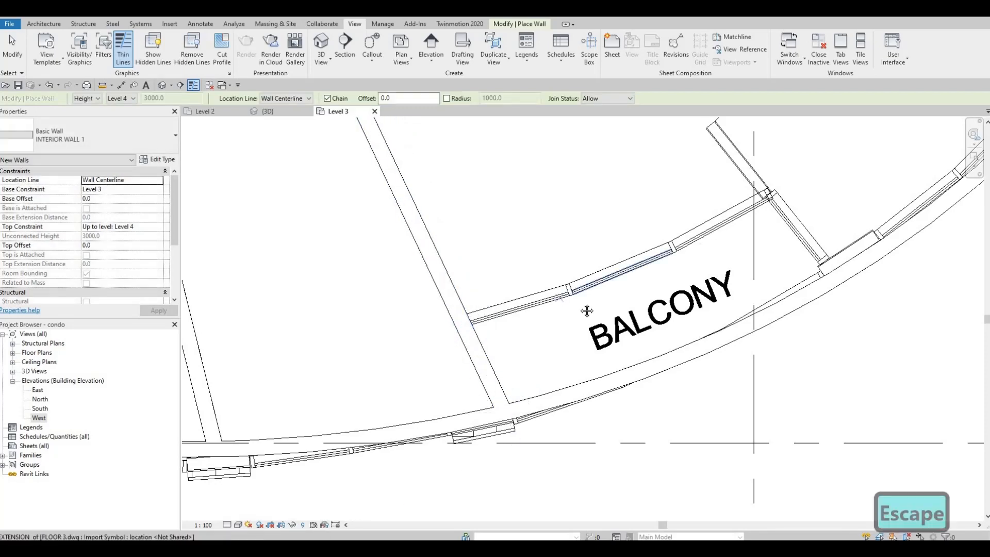
Step: Examine the boundary between units 369 and 370, checking both its exterior end and its corridor end
scroll(657, 266, down, 1)
middle_drag(657, 266, 567, 304)
scroll(647, 349, down, 2)
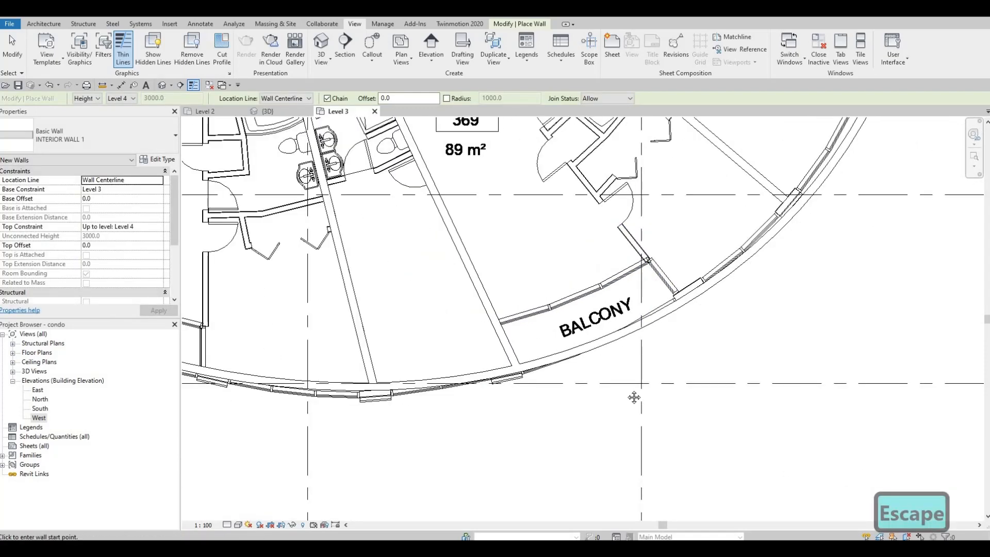
middle_drag(634, 398, 589, 484)
scroll(657, 334, down, 1)
middle_drag(656, 334, 673, 425)
middle_drag(747, 385, 704, 434)
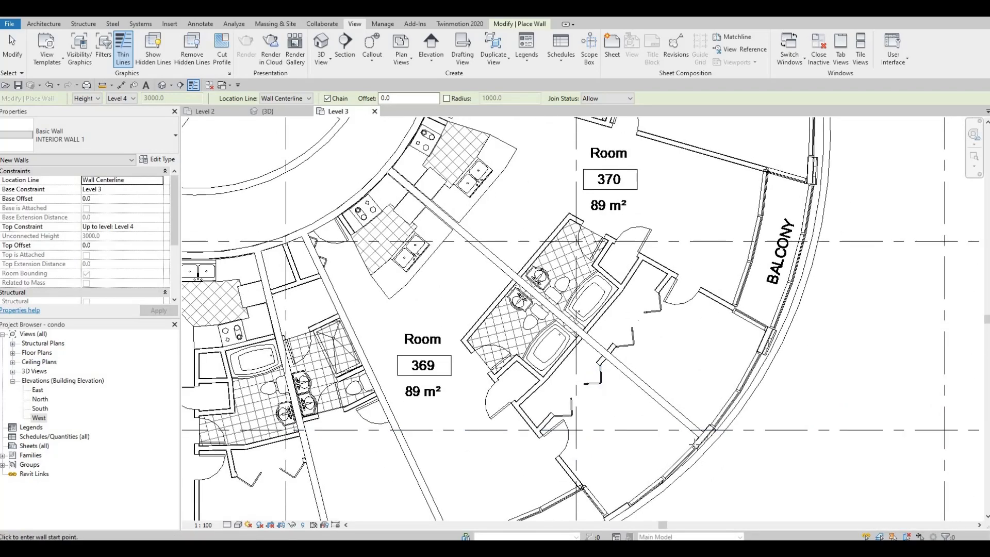
scroll(704, 434, up, 2)
scroll(654, 414, up, 2)
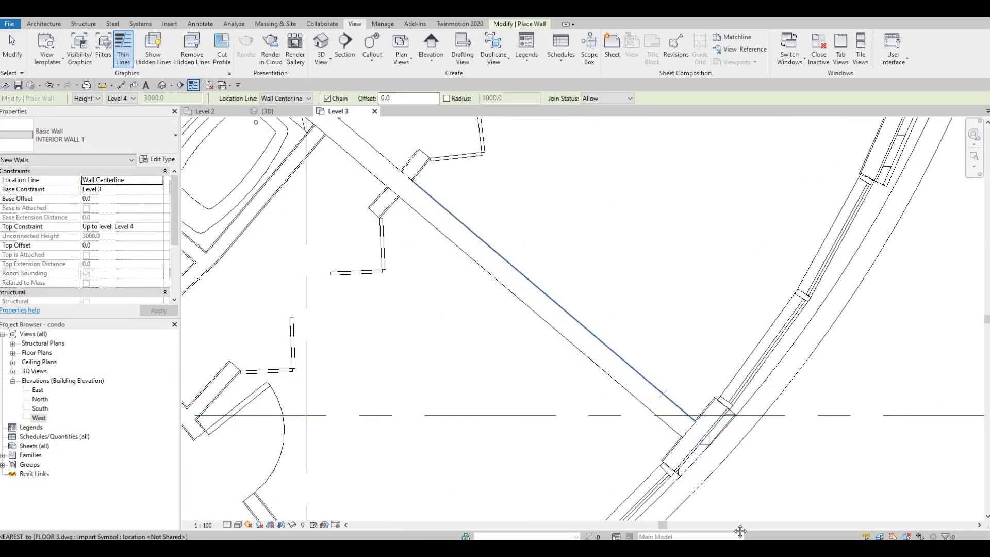
scroll(662, 395, down, 2)
scroll(336, 164, up, 1)
middle_drag(340, 171, 479, 320)
middle_drag(291, 121, 517, 404)
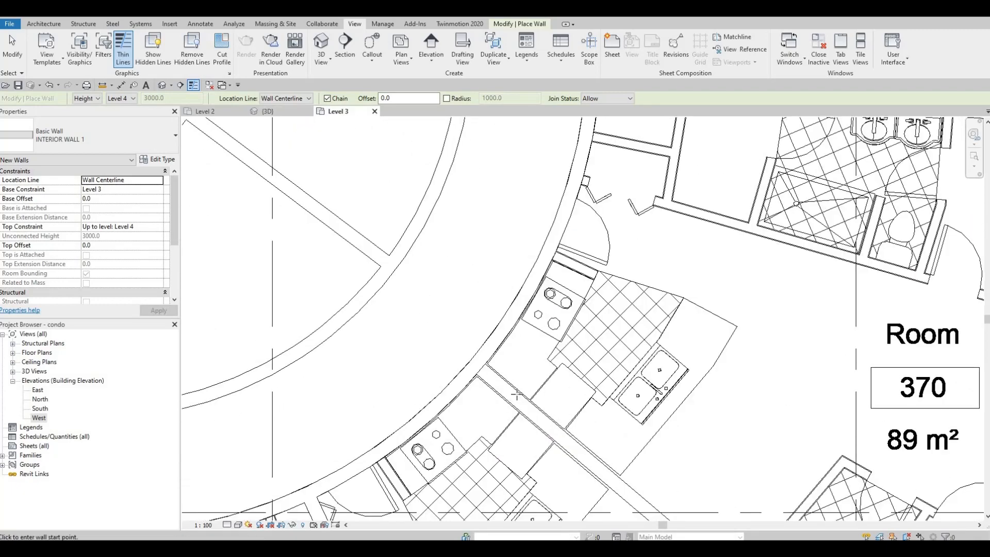
scroll(516, 392, up, 3)
key(Escape)
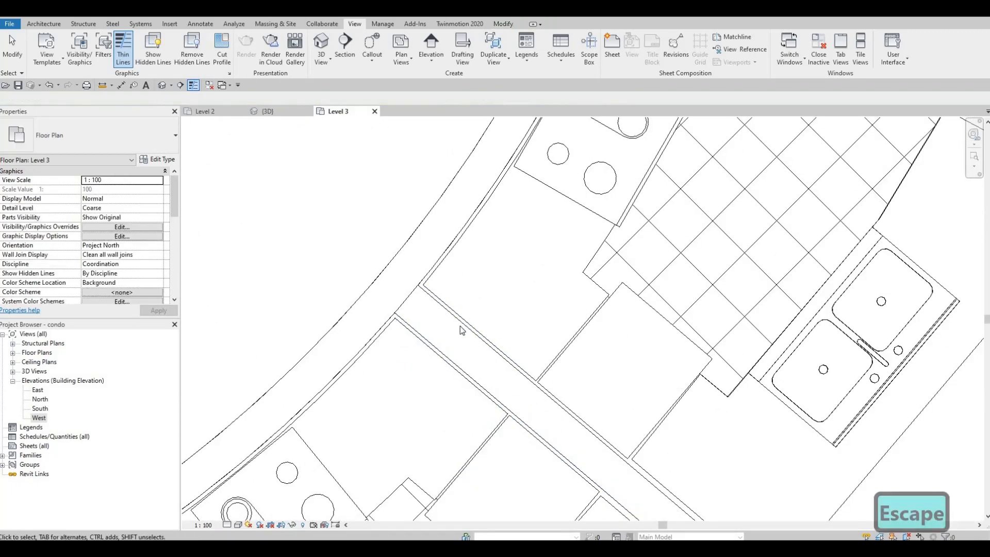
key(Escape)
click(456, 367)
key(Escape)
Step: Using Create Similar on the curved corridor wall, draw the dividing wall between units 369 and 370 out to the exterior wall
scroll(423, 313, down, 2)
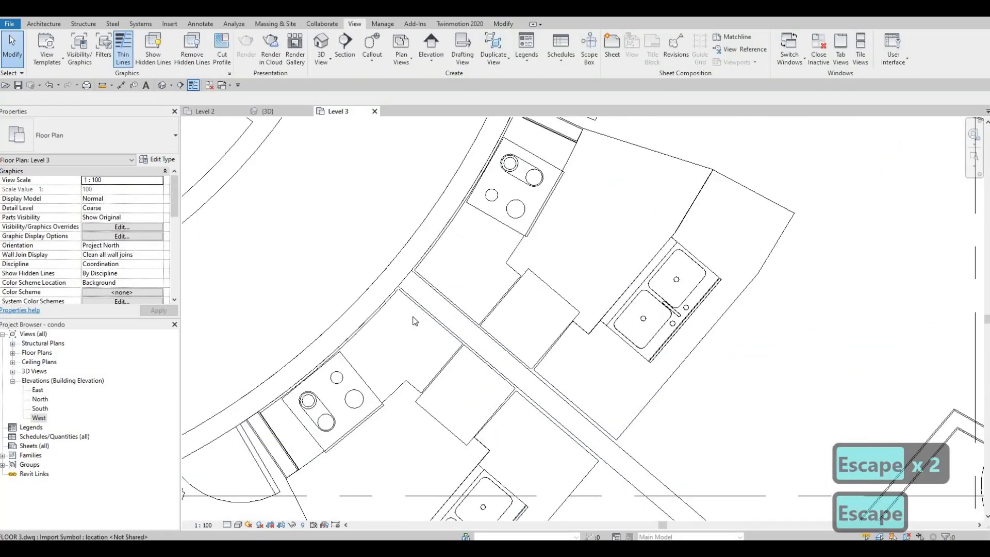
scroll(390, 320, down, 2)
click(382, 316)
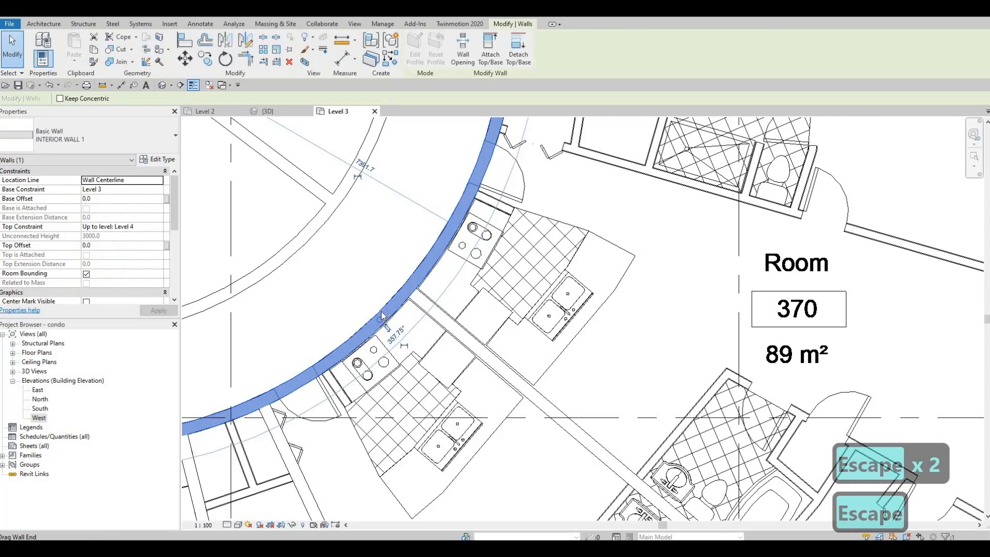
key(c)
key(s)
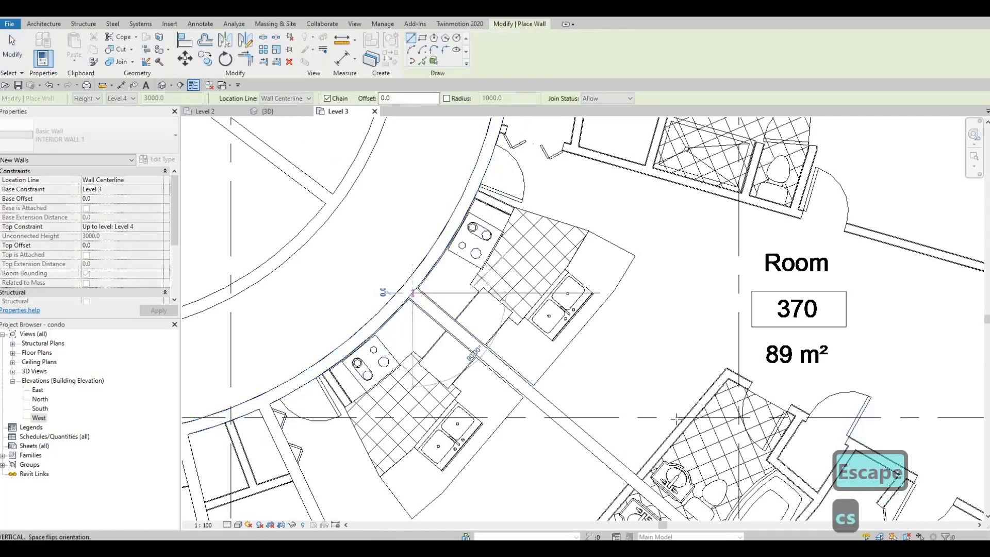
middle_drag(676, 419, 454, 180)
scroll(454, 180, down, 1)
middle_drag(612, 391, 585, 372)
scroll(617, 383, up, 3)
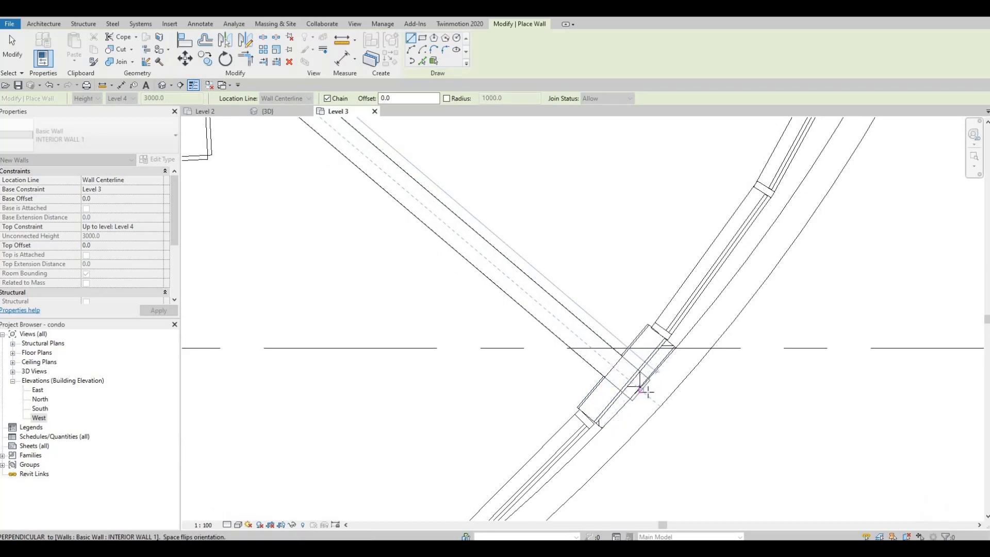
click(624, 381)
key(Escape)
scroll(636, 376, down, 4)
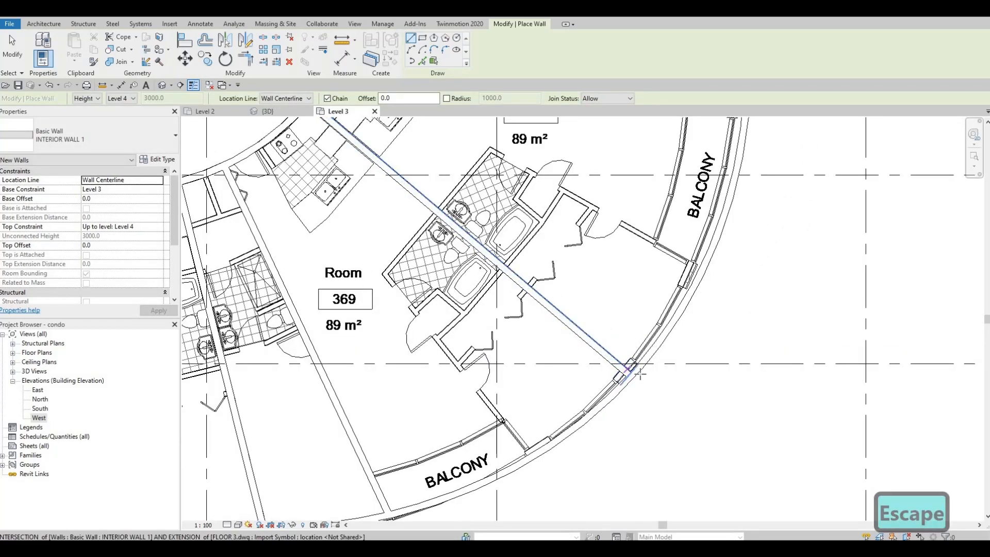
Step: Draw a wall in unit 370 from the corridor wall at the closet, past the shower bathroom, to the exterior wall at the balcony's end
middle_drag(623, 259, 619, 330)
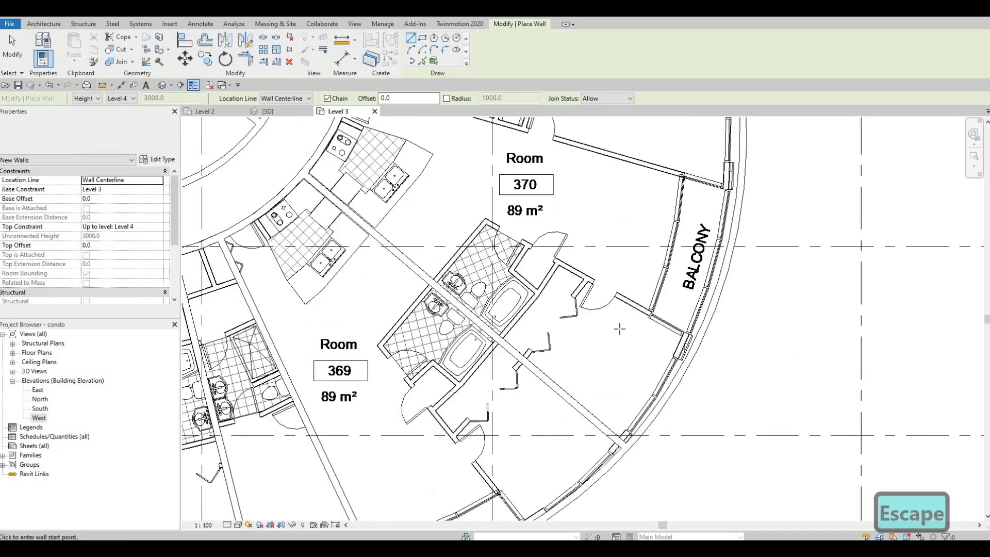
middle_drag(569, 288, 567, 393)
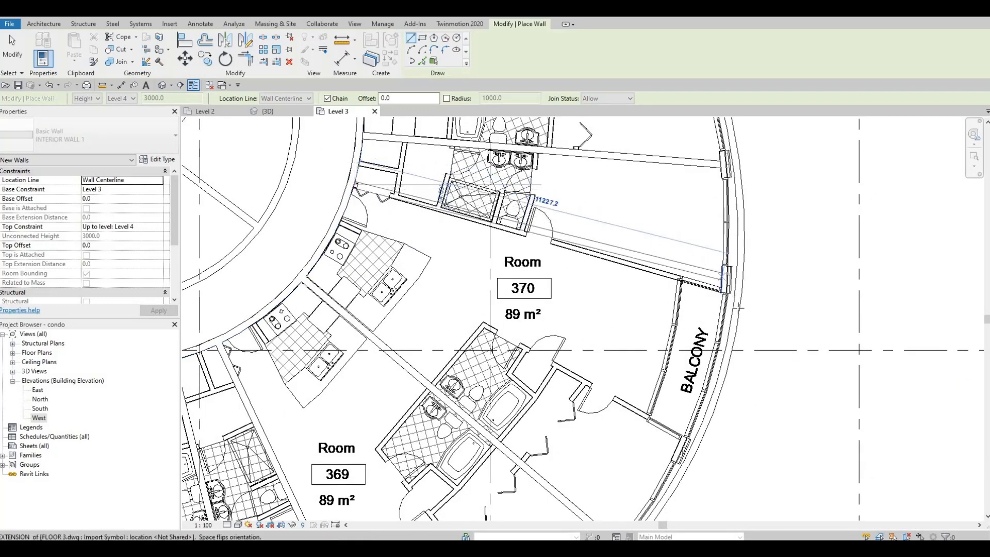
scroll(709, 286, up, 4)
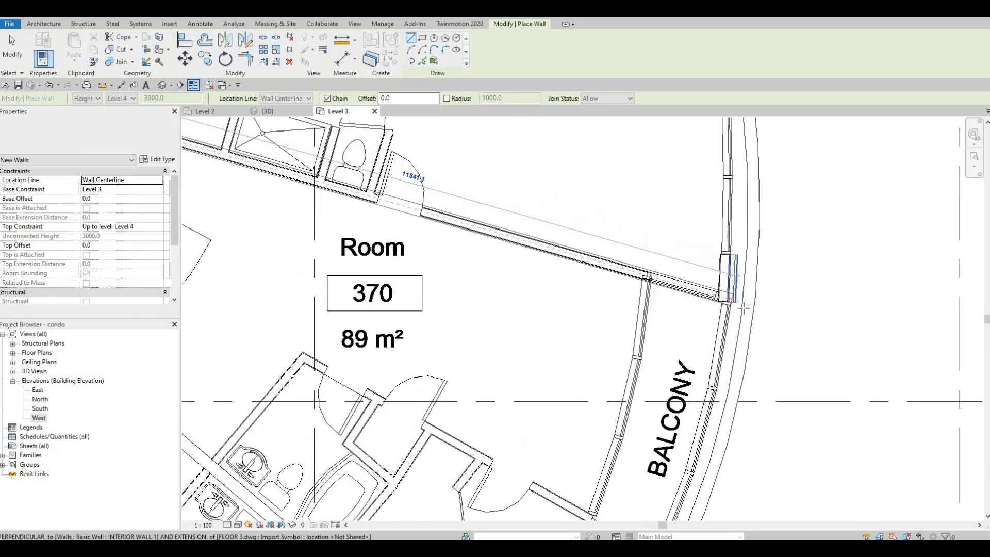
click(704, 322)
key(Escape)
scroll(773, 330, down, 4)
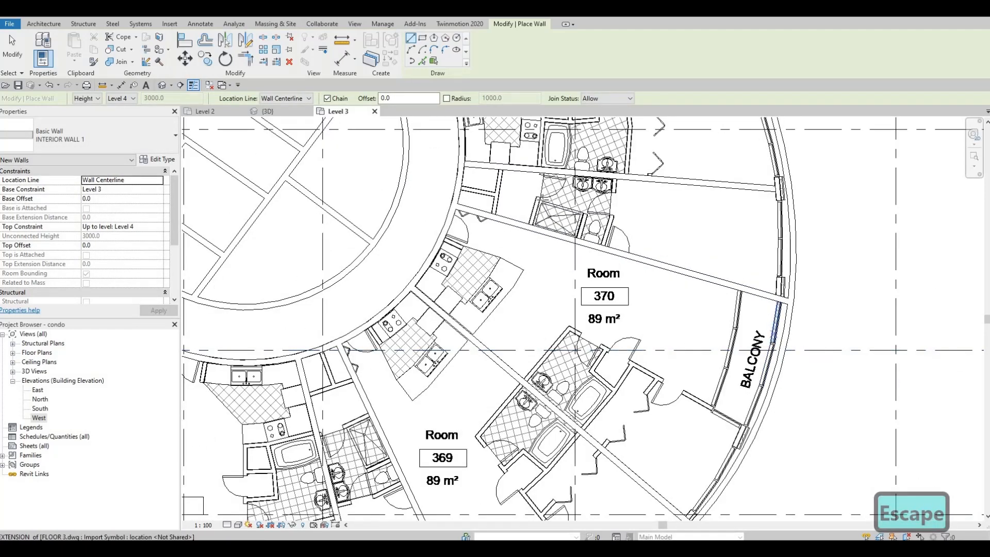
Step: Draw the dividing wall between units 370 and 371 from the curved corridor wall to the curved exterior wall
middle_drag(544, 197, 533, 270)
scroll(479, 222, up, 4)
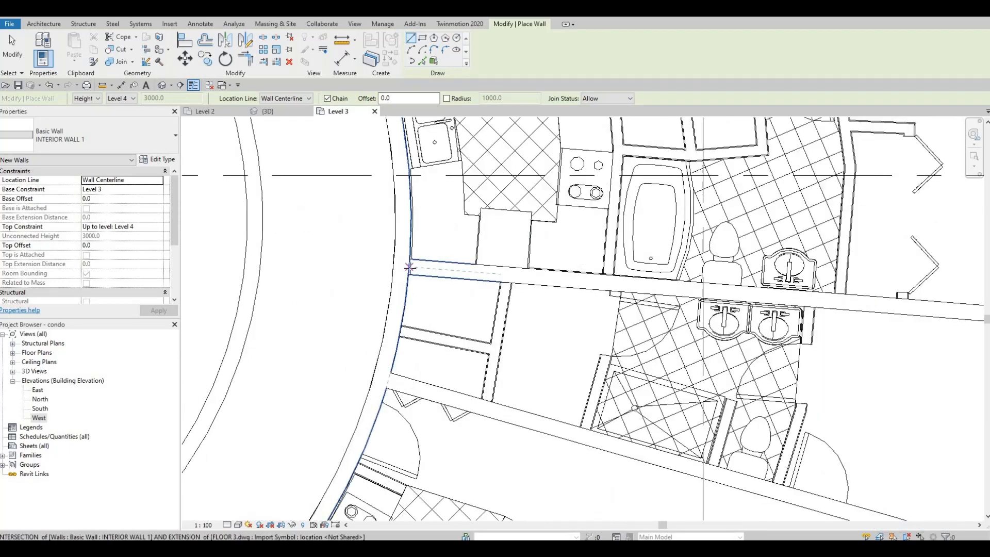
click(409, 267)
scroll(535, 262, down, 3)
middle_drag(696, 299, 510, 299)
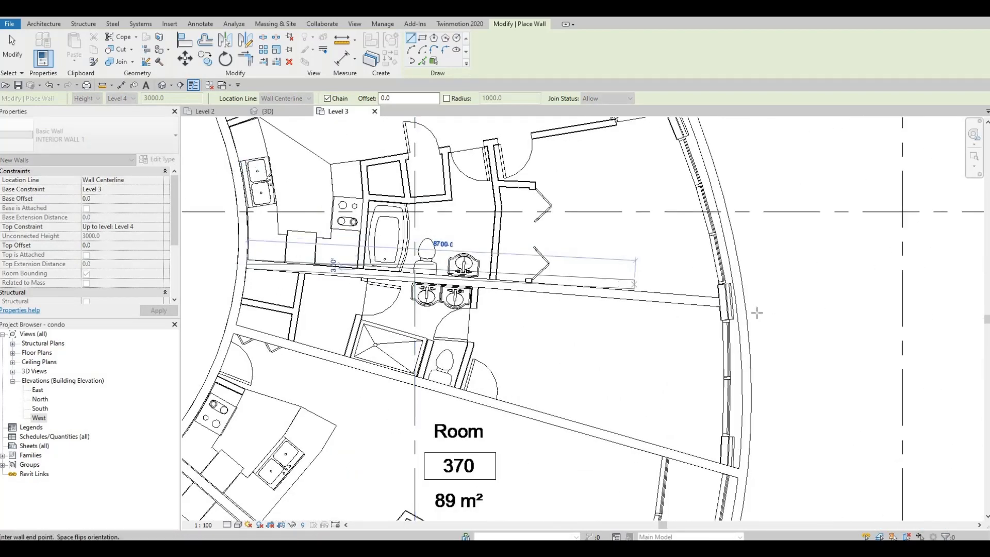
scroll(756, 312, up, 2)
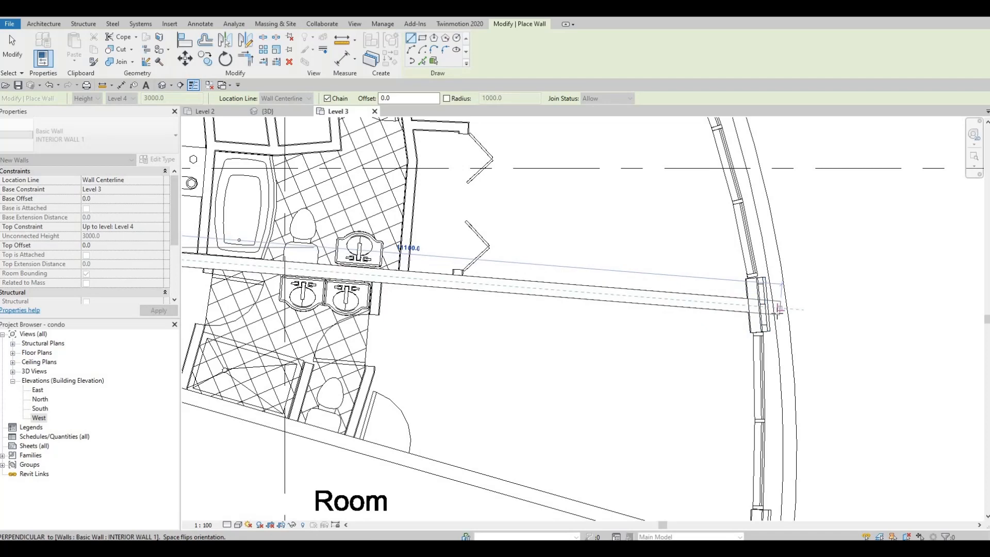
key(Escape)
scroll(685, 325, down, 3)
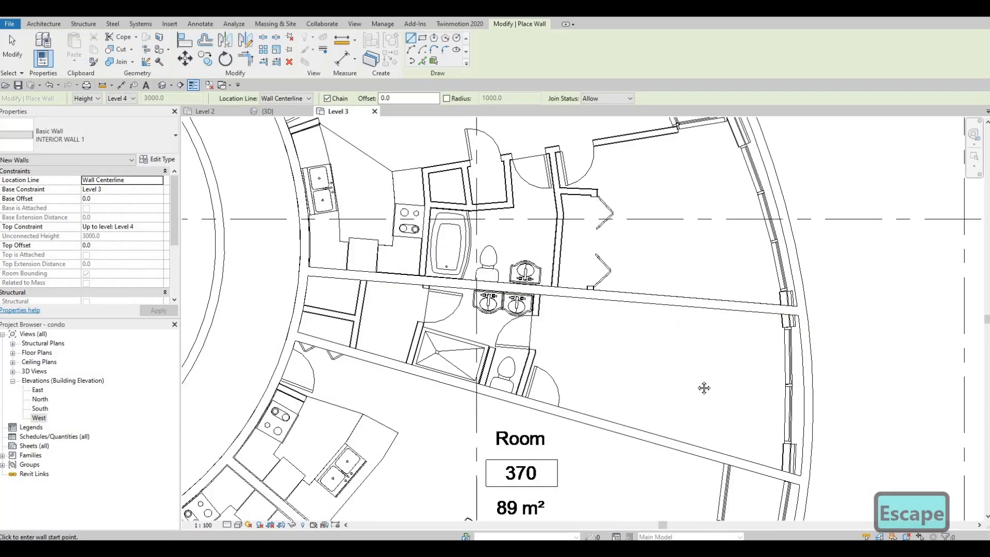
Step: Draw a wall in unit 371 from the corridor wall at the closet, past the shower bathroom and balcony end, to the exterior wall
scroll(681, 349, down, 3)
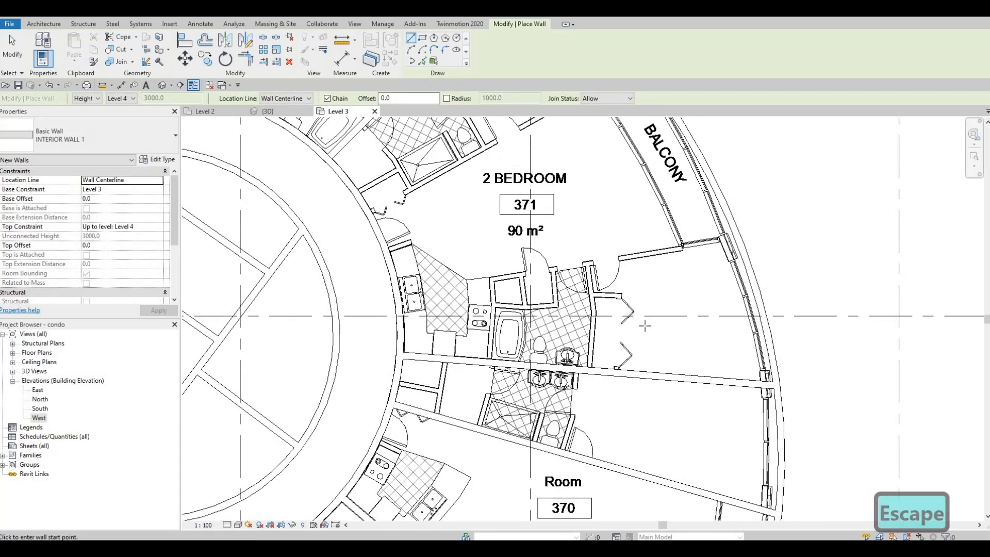
middle_drag(583, 301, 596, 383)
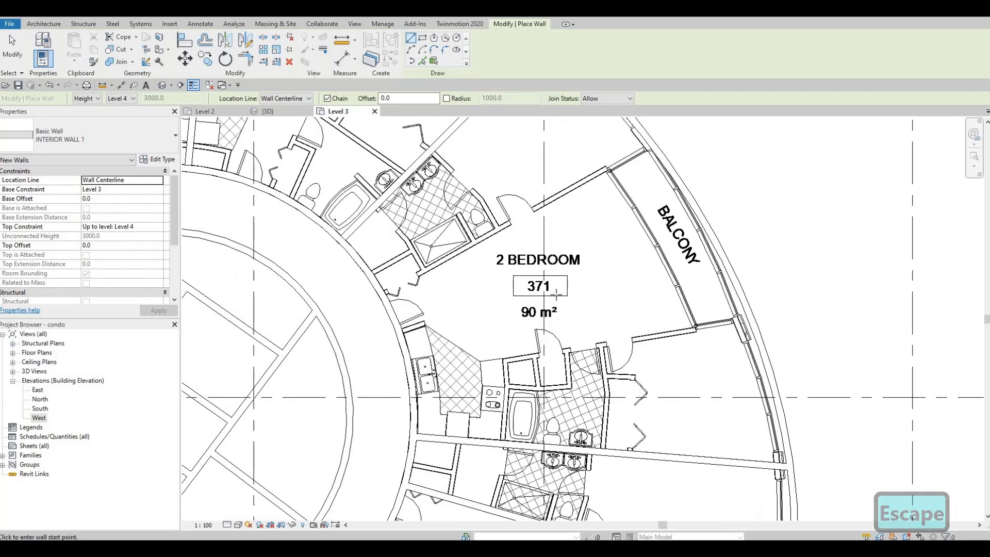
middle_drag(551, 314, 534, 358)
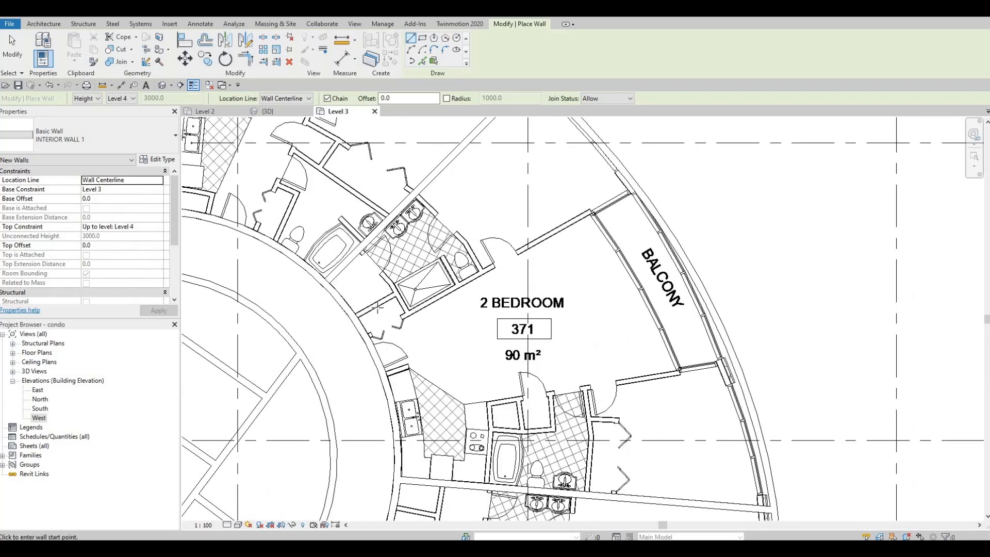
scroll(378, 308, up, 5)
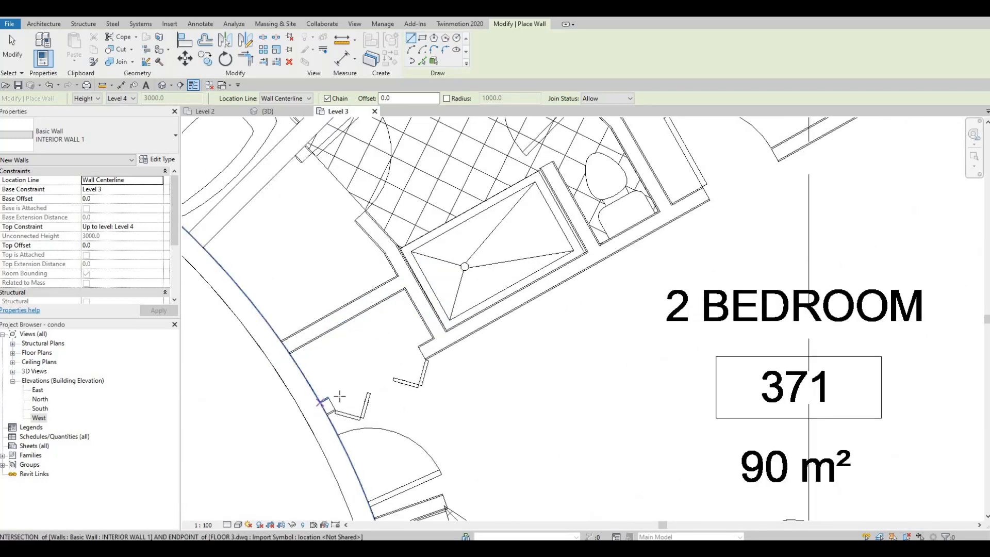
click(323, 408)
scroll(519, 310, down, 4)
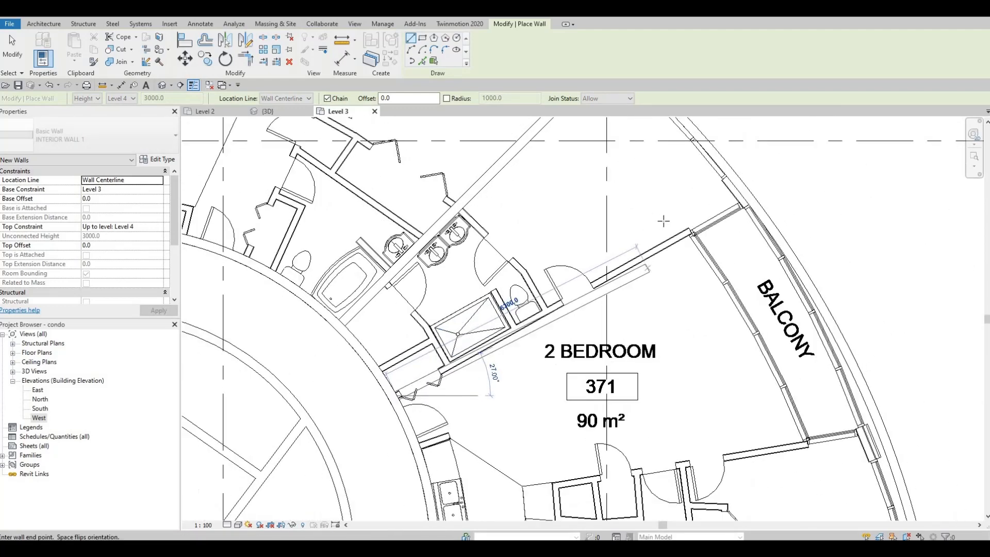
scroll(671, 230, up, 1)
scroll(677, 233, up, 2)
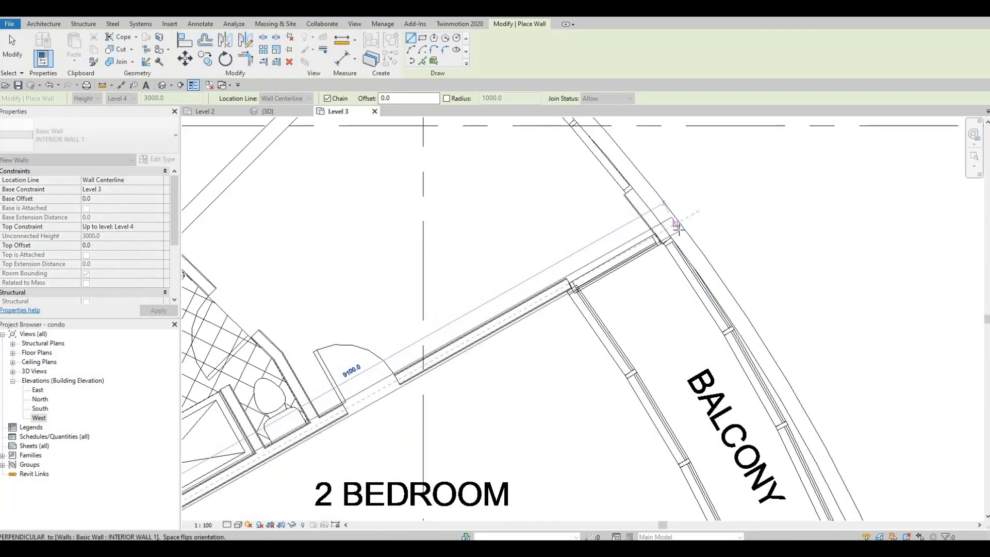
scroll(677, 227, up, 2)
scroll(679, 235, down, 3)
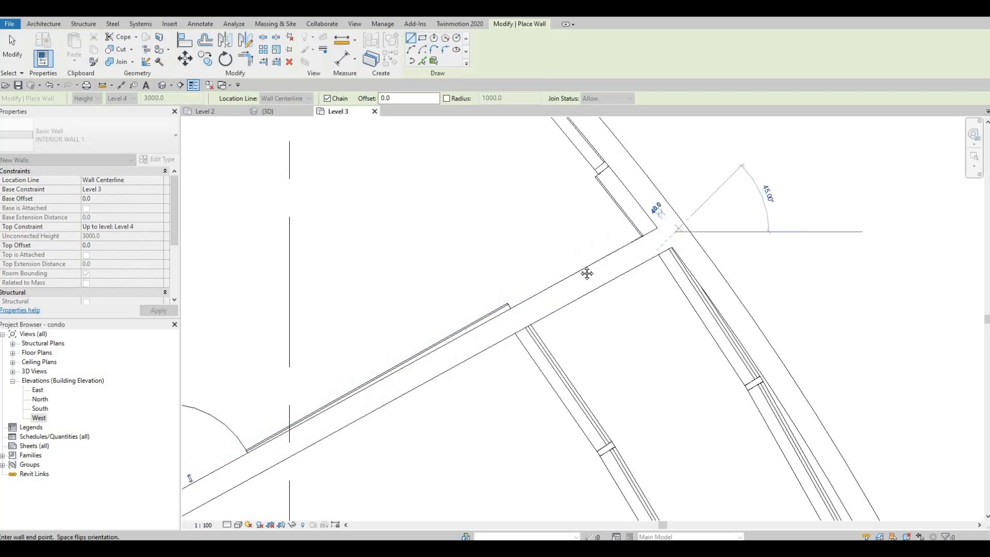
key(Escape)
key(Escape)
Step: Using Create Similar on the new unit 371 wall, draw the dividing wall between units 371 and 372 out to the exterior wall
scroll(633, 413, up, 4)
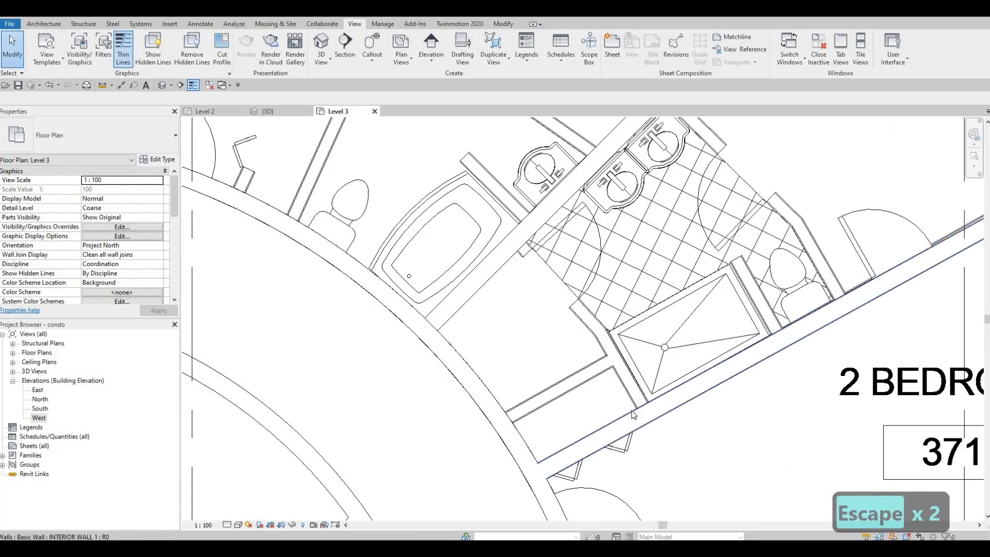
click(633, 414)
key(c)
key(s)
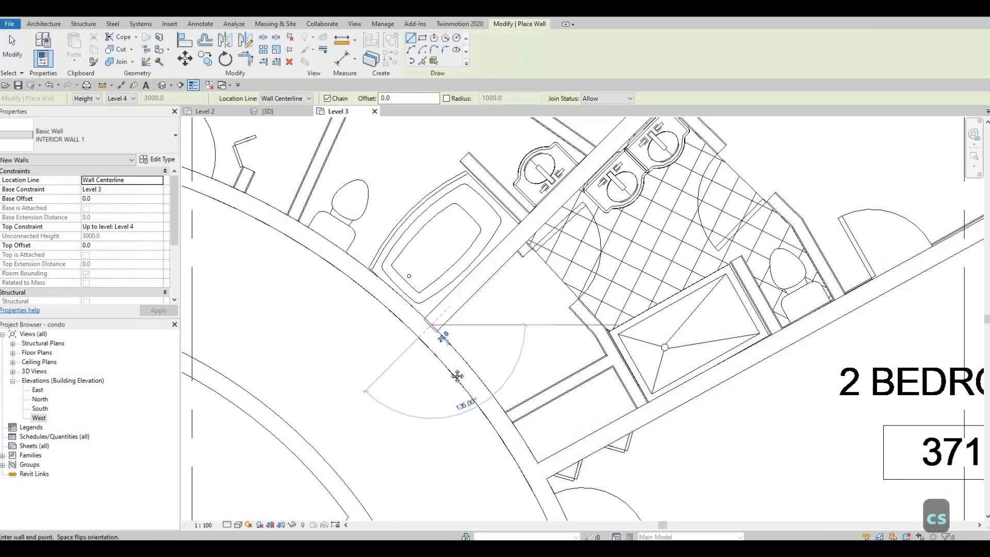
scroll(665, 154, down, 3)
middle_drag(722, 132, 528, 423)
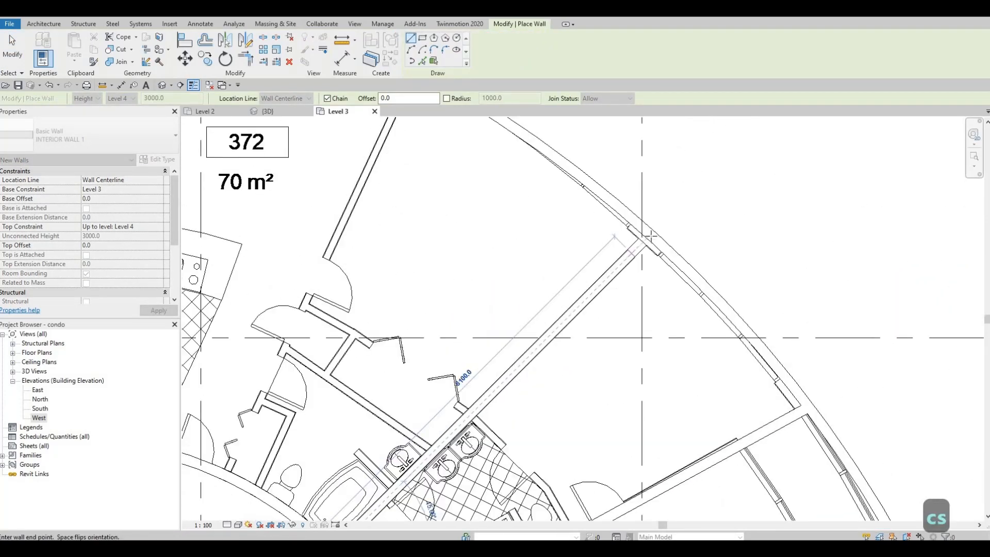
click(646, 238)
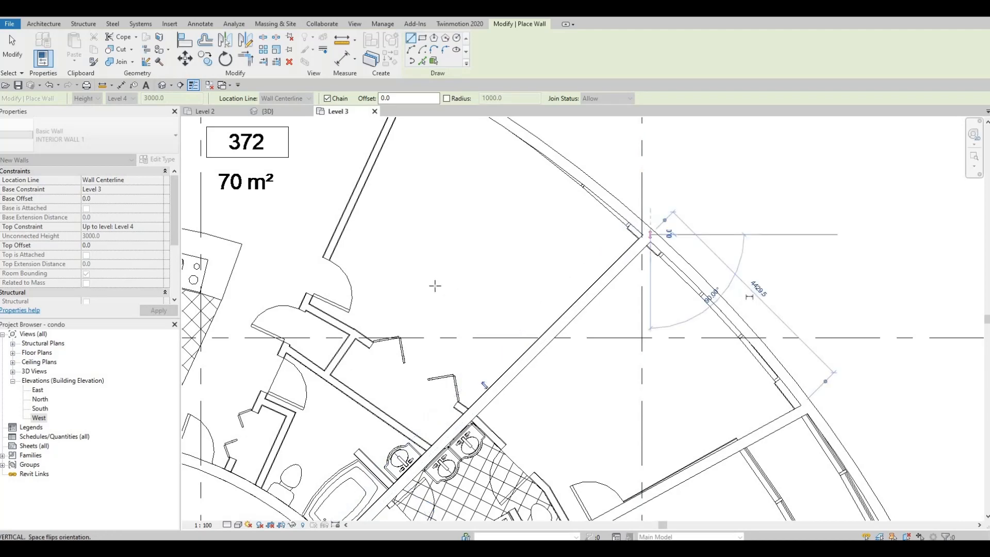
key(Escape)
Step: Draw a wall in unit 372 from the corridor wall at the closet, along the bedroom edge, to the curved exterior wall
middle_drag(429, 360, 578, 309)
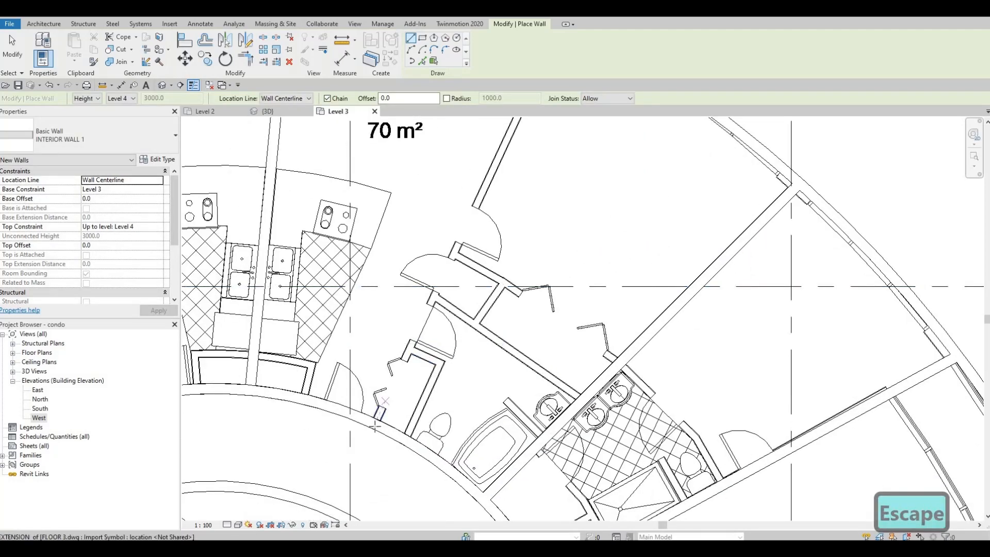
scroll(375, 426, up, 2)
click(376, 426)
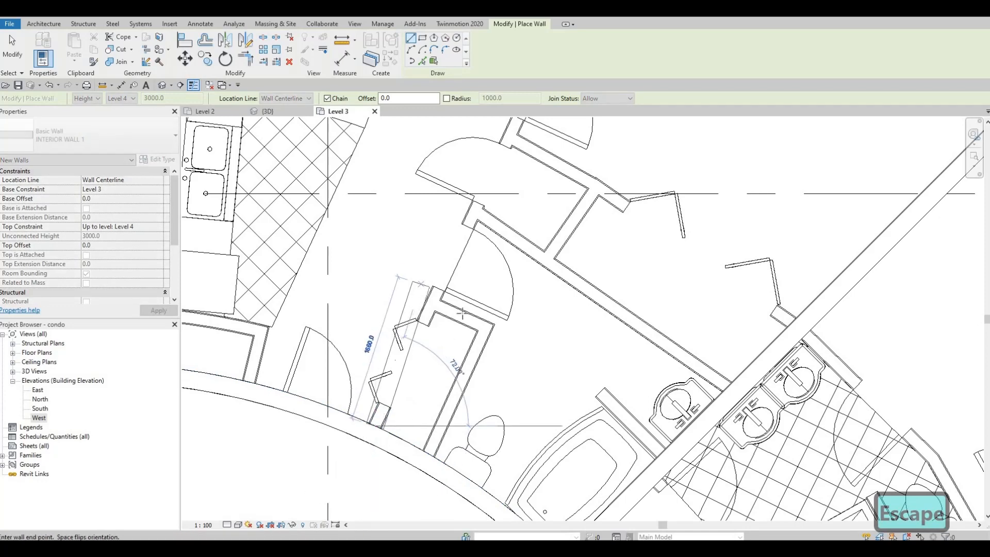
middle_drag(489, 192, 452, 352)
scroll(451, 352, down, 1)
middle_drag(457, 387, 396, 518)
click(536, 227)
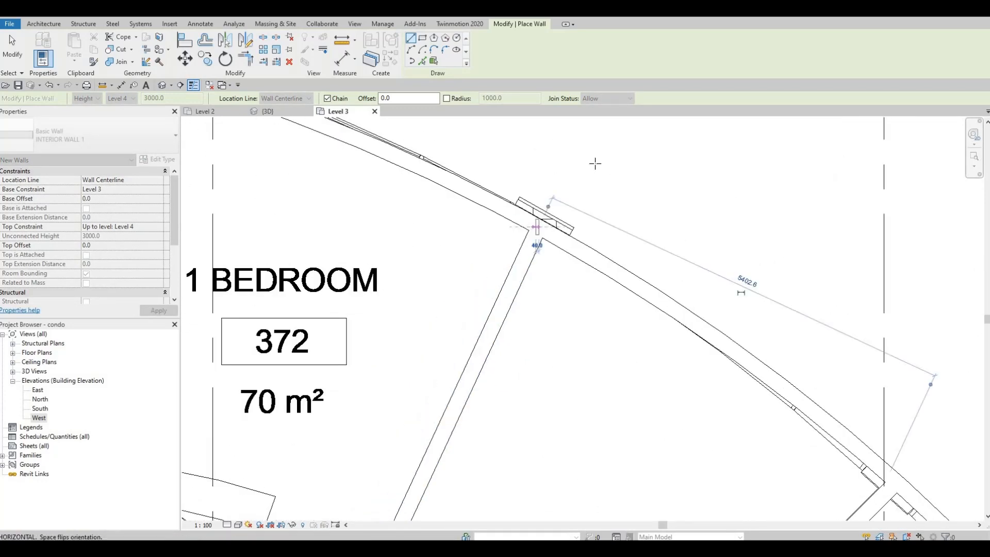
key(Escape)
Step: Examine the dividing walls of units 372, 366 and the rest of the circular floor for missing walls
scroll(540, 268, down, 1)
middle_drag(458, 405, 546, 307)
middle_drag(437, 353, 539, 311)
scroll(539, 311, down, 1)
middle_drag(514, 351, 568, 303)
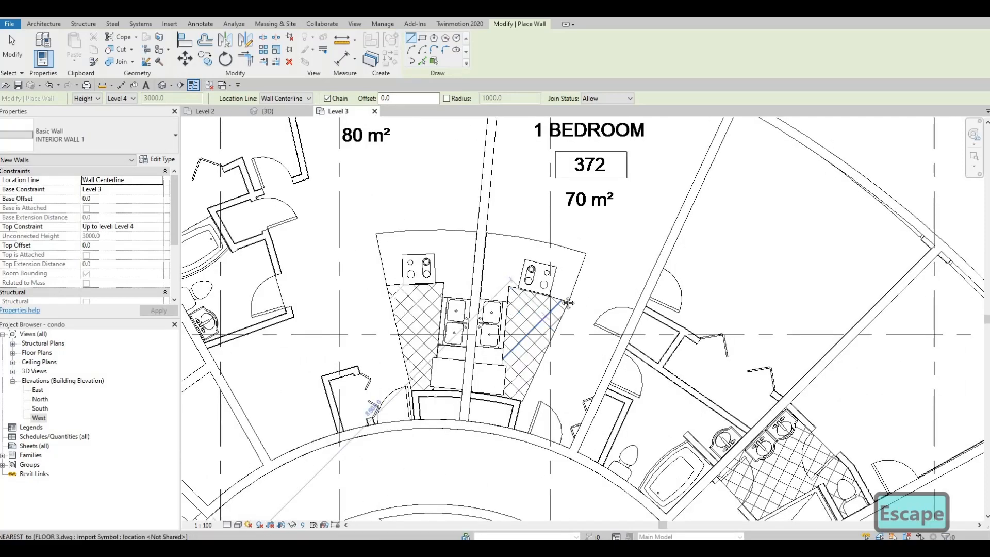
middle_drag(497, 312, 608, 299)
scroll(609, 299, down, 4)
scroll(615, 133, up, 9)
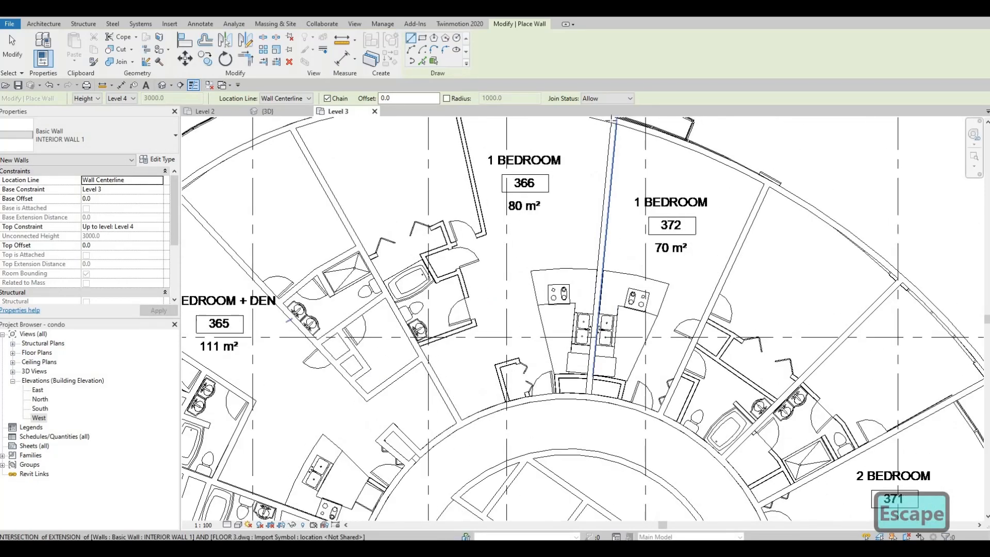
scroll(612, 122, up, 5)
scroll(555, 292, down, 4)
scroll(567, 320, down, 3)
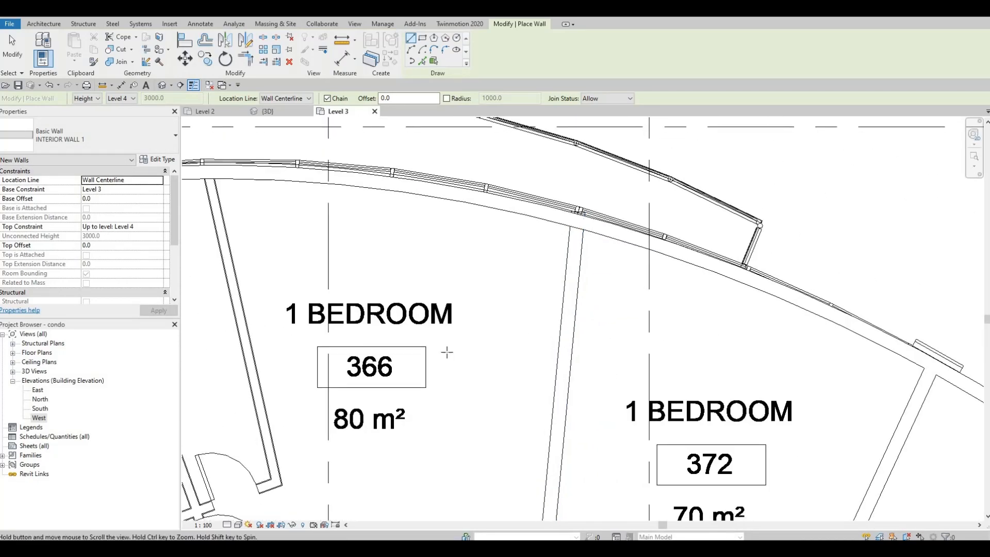
middle_drag(575, 341, 547, 246)
scroll(562, 248, down, 2)
middle_drag(472, 401, 612, 328)
scroll(612, 328, down, 1)
middle_drag(553, 349, 548, 273)
scroll(601, 307, down, 2)
middle_drag(600, 306, 589, 300)
scroll(590, 300, down, 1)
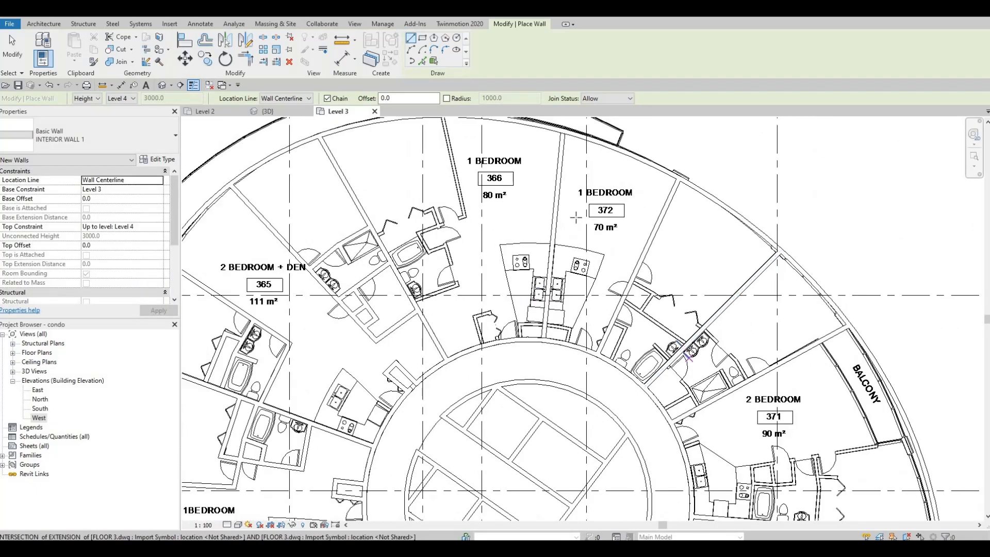
middle_drag(541, 252, 590, 173)
scroll(590, 174, down, 2)
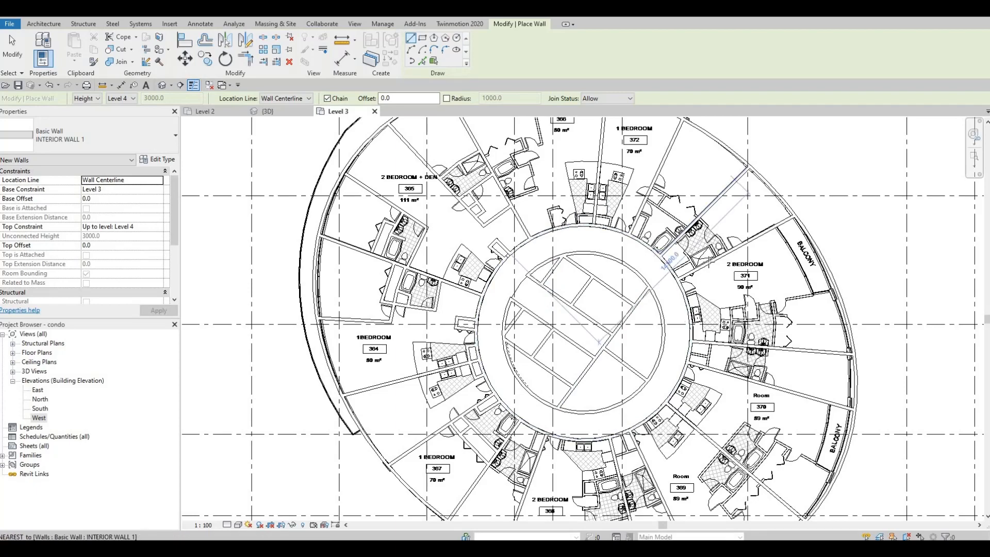
middle_drag(574, 512, 622, 382)
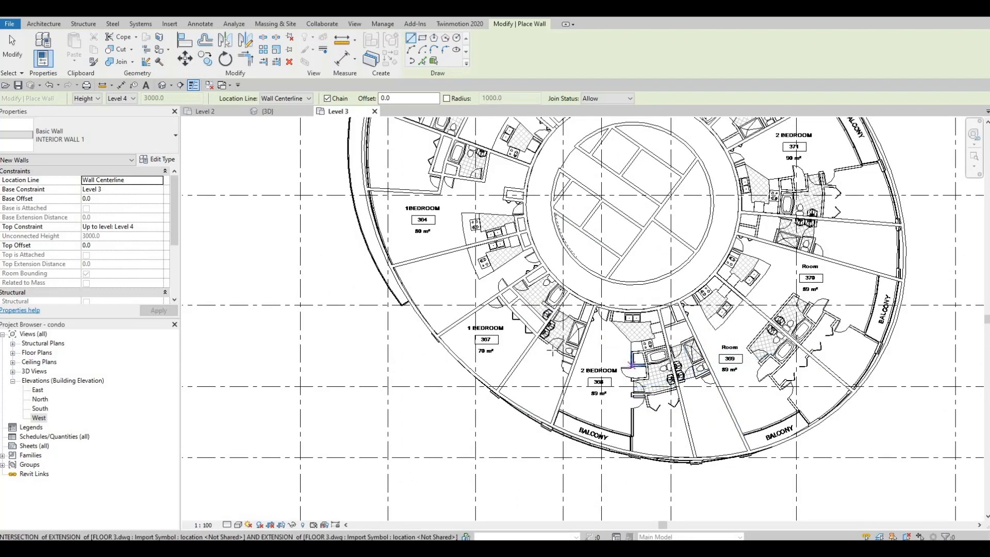
Step: Draw the closet's back wall in unit 368, about 1320 mm long, from the curved corridor wall to the shower's end wall
scroll(632, 365, up, 8)
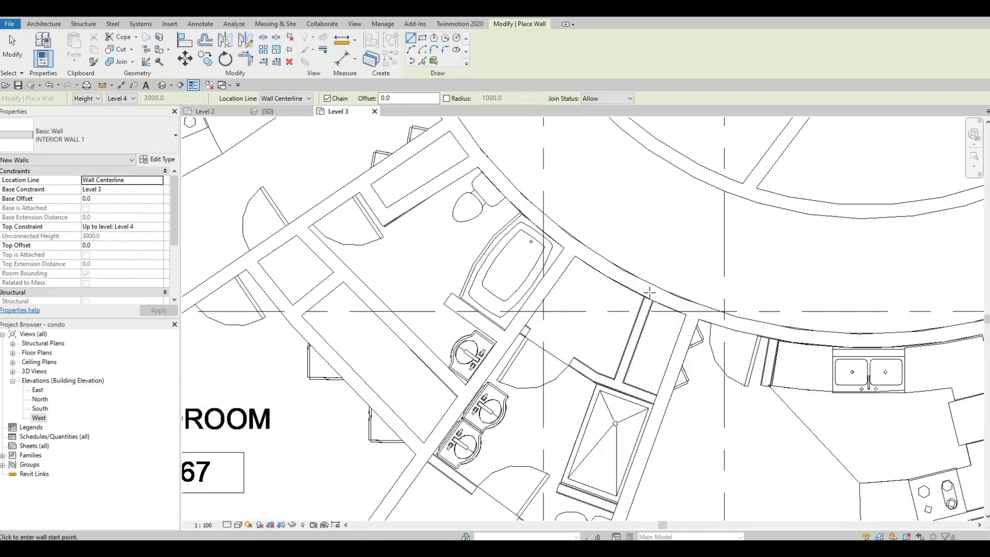
click(649, 292)
scroll(649, 293, up, 3)
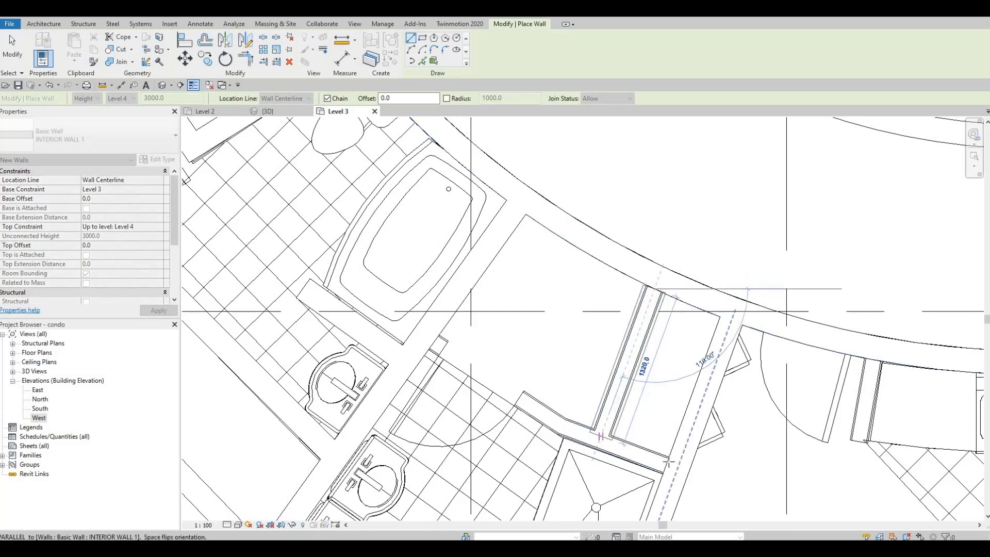
key(Escape)
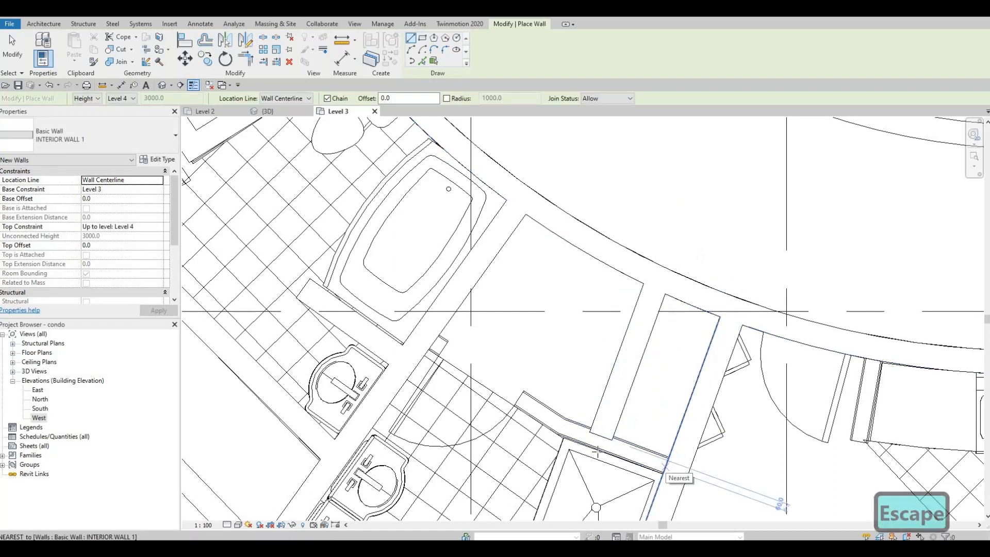
Step: Draw the wall along the shower's corridor-side end in unit 368 and continue it at an angle to the unit 367 dividing wall
click(569, 433)
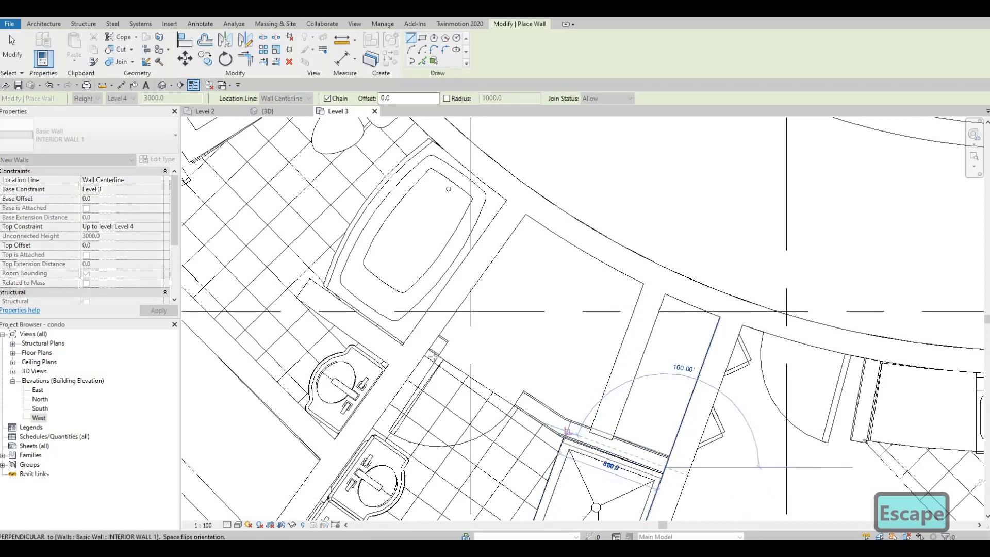
click(434, 345)
key(Escape)
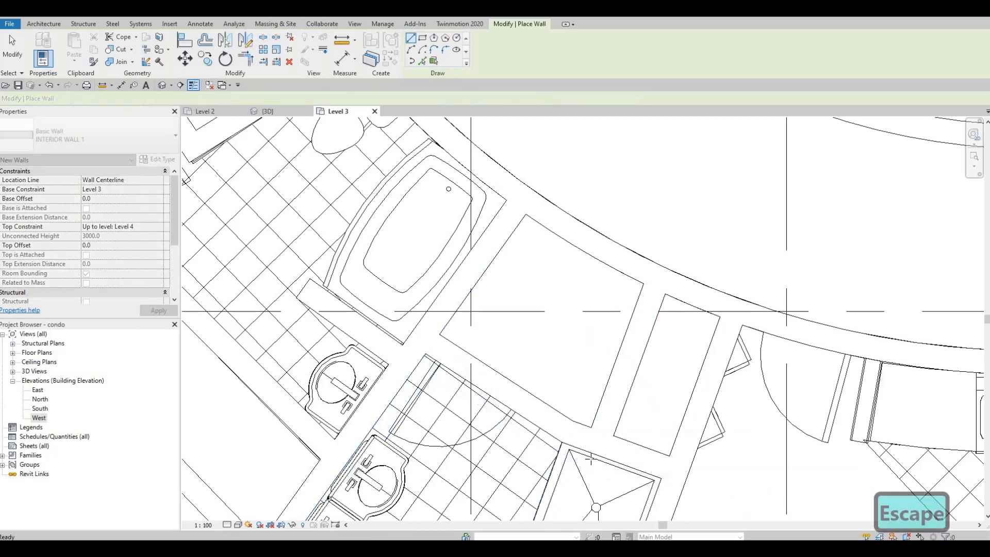
Step: Draw a short wall about 860 mm long between the shower and the toilet in unit 368's bathroom
middle_drag(604, 495, 612, 326)
middle_drag(615, 411, 643, 315)
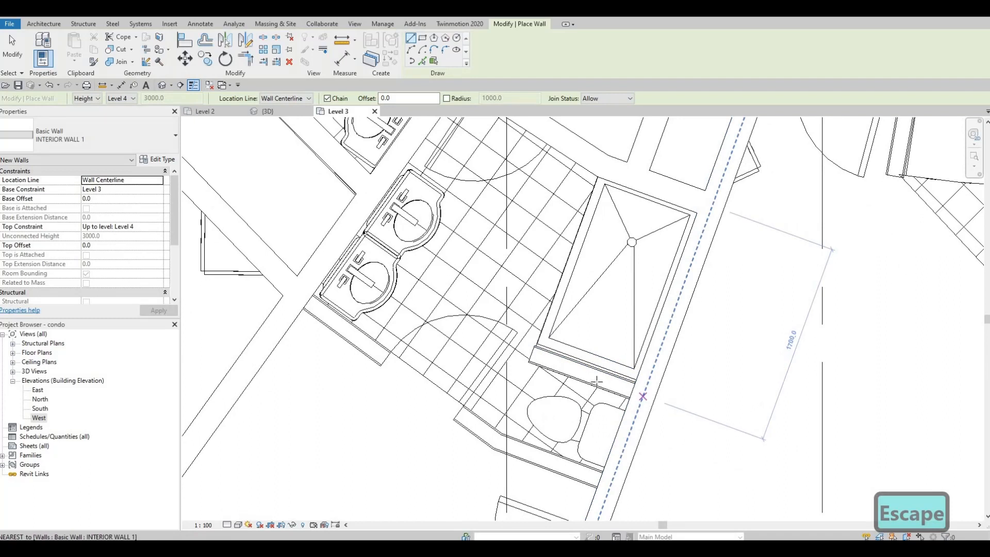
click(631, 393)
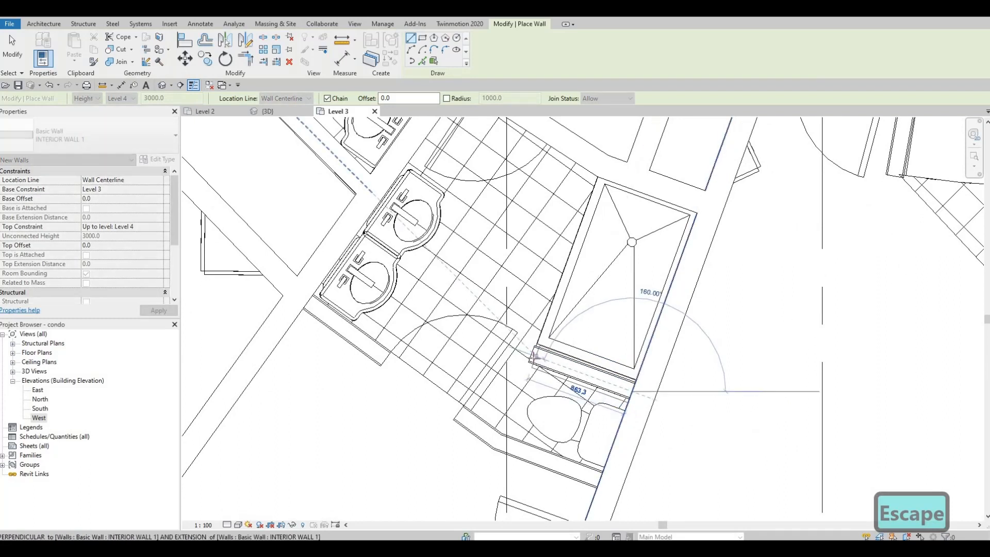
key(Escape)
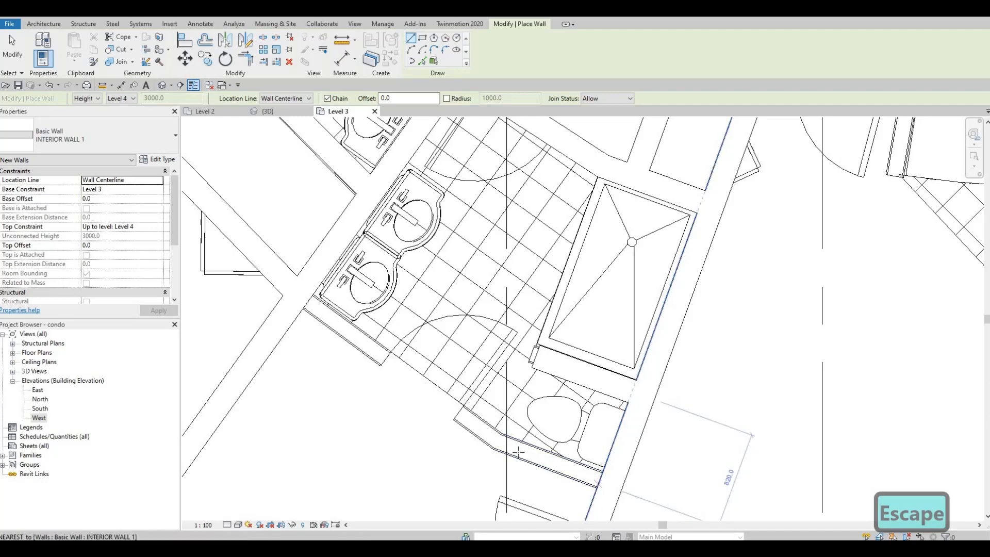
Step: Draw unit 368's outer bathroom wall beside the toilet and continue it at an angle past the basins to the unit 367 dividing wall
click(598, 484)
click(495, 442)
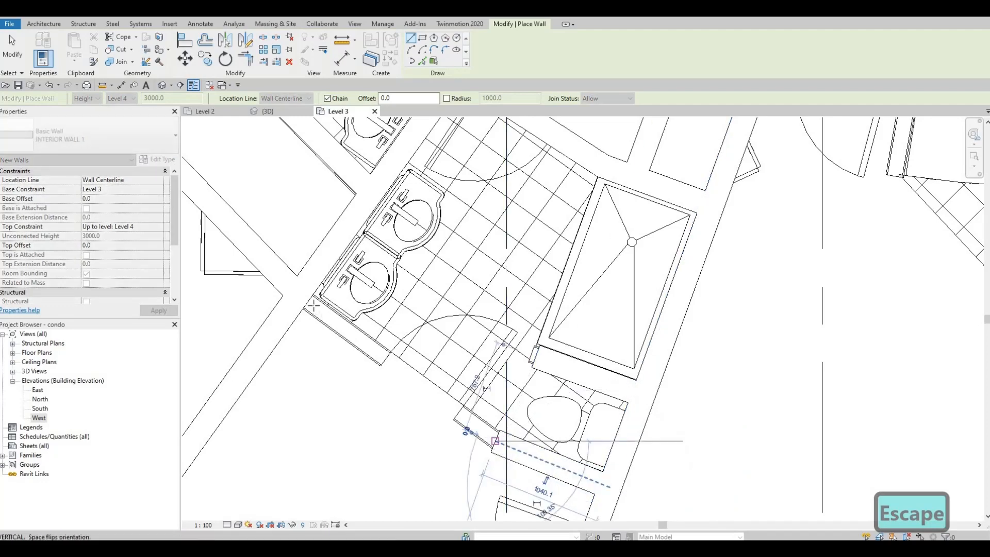
key(Escape)
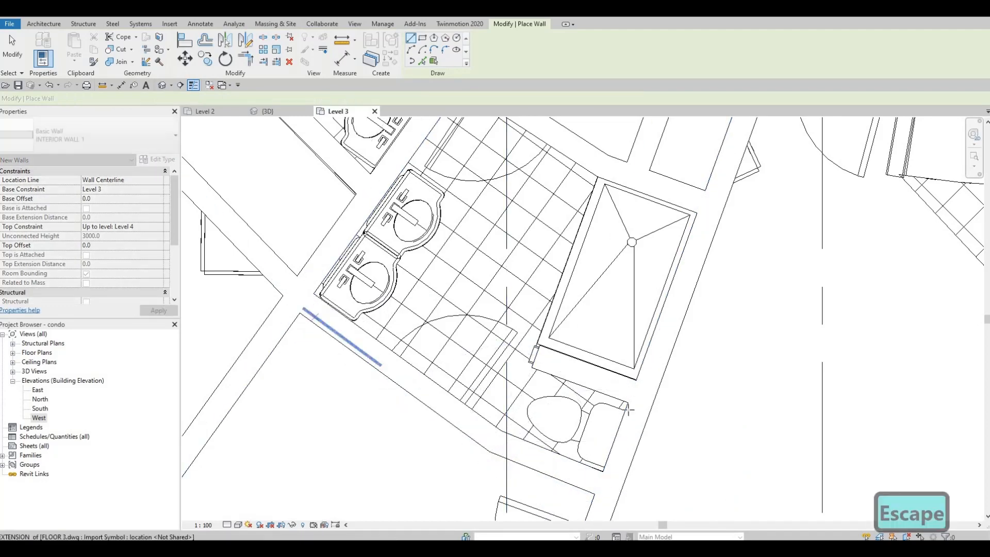
scroll(580, 371, down, 5)
scroll(580, 371, down, 1)
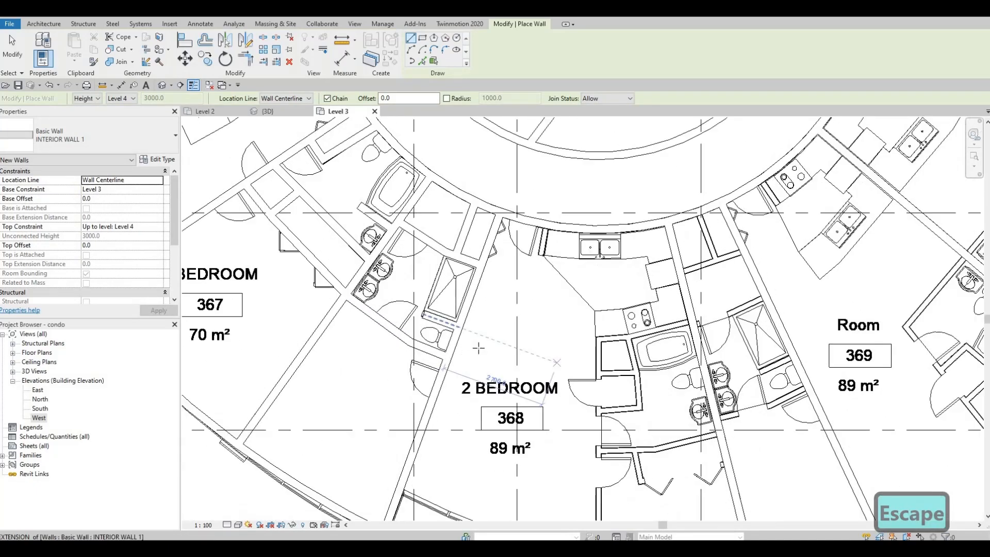
Step: Draw a short wall about 720 mm long beside unit 368's kitchen counter, starting from the curved corridor wall
middle_drag(565, 380, 486, 357)
scroll(471, 370, down, 3)
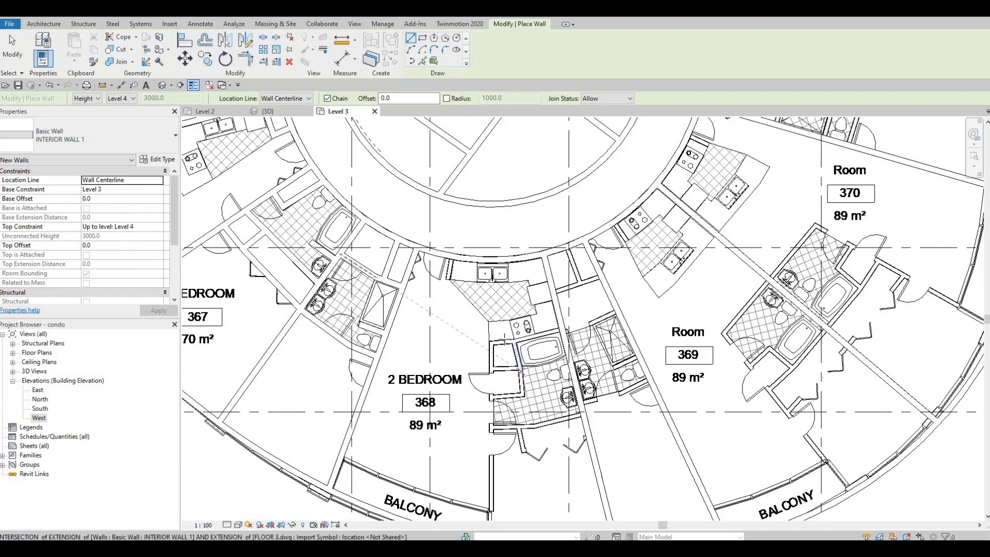
scroll(503, 341, up, 2)
middle_drag(504, 343, 496, 320)
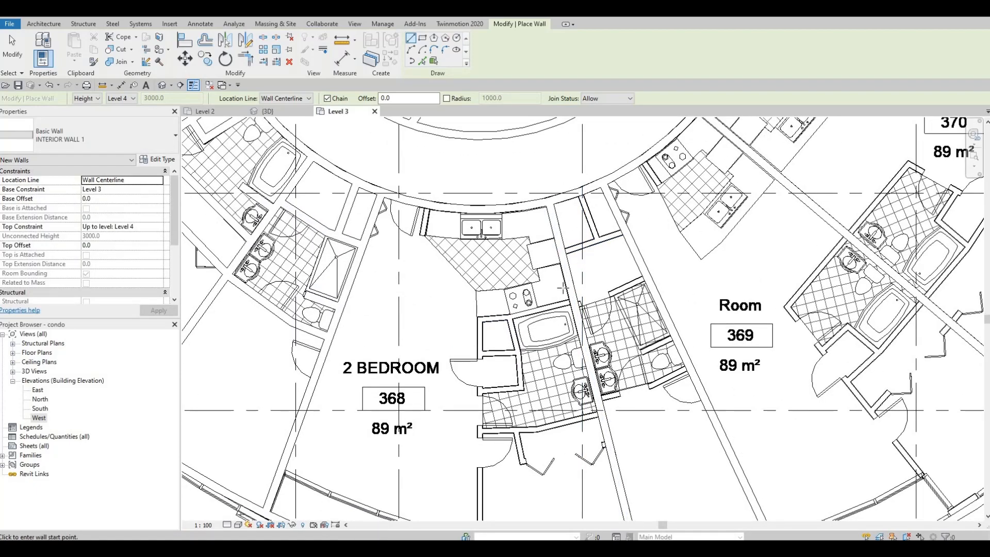
scroll(562, 287, up, 4)
scroll(508, 342, down, 2)
scroll(389, 222, up, 1)
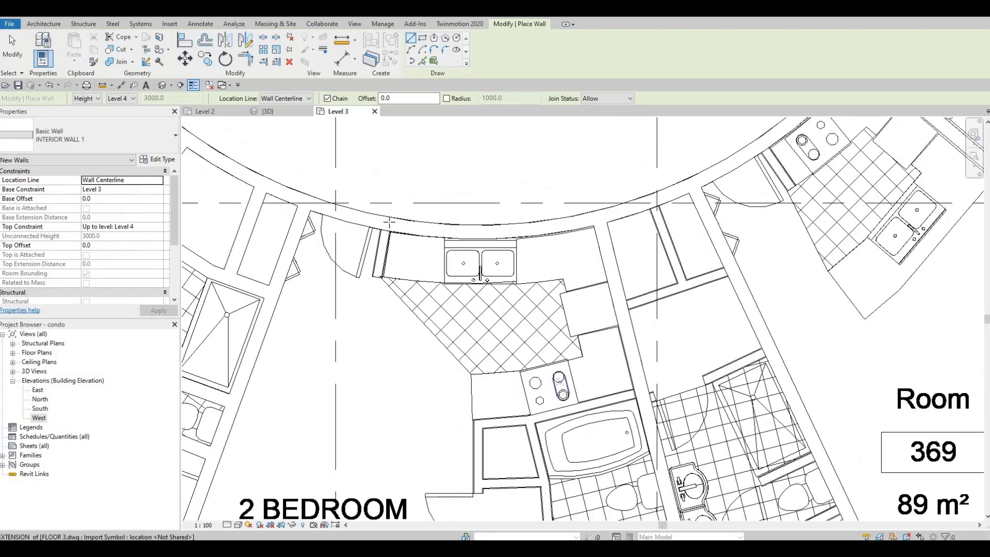
click(389, 222)
scroll(381, 242, up, 2)
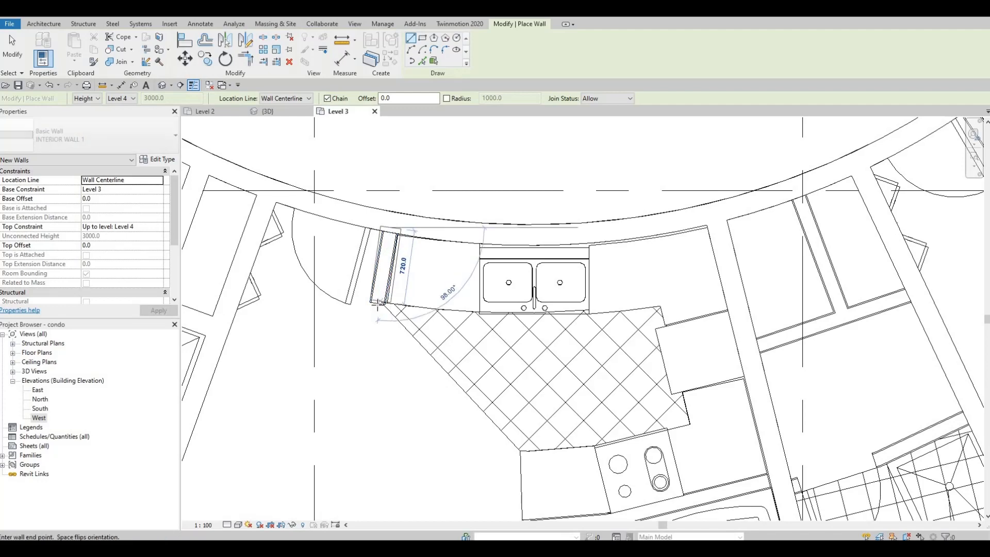
key(Escape)
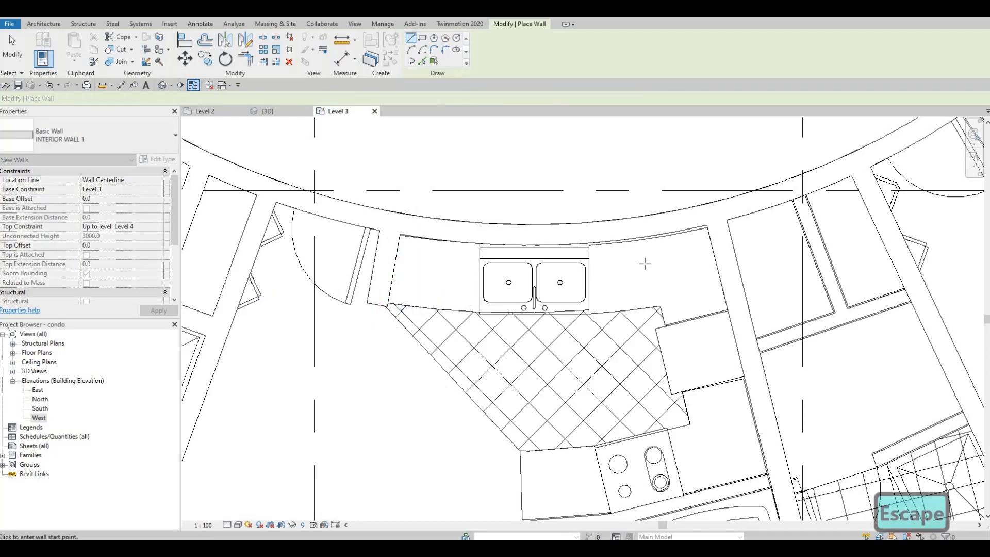
Step: Draw the angled wall between unit 368's kitchen and bathtub from the unit dividing wall, continuing behind the stove-side counter to its outer corner
scroll(685, 361, down, 1)
middle_drag(747, 446, 681, 262)
scroll(600, 278, up, 1)
click(715, 263)
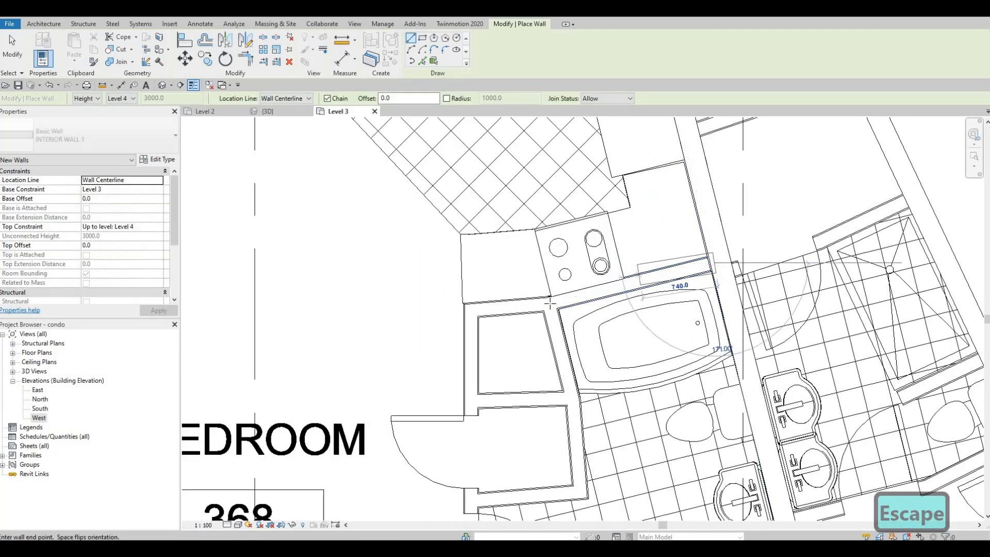
click(490, 309)
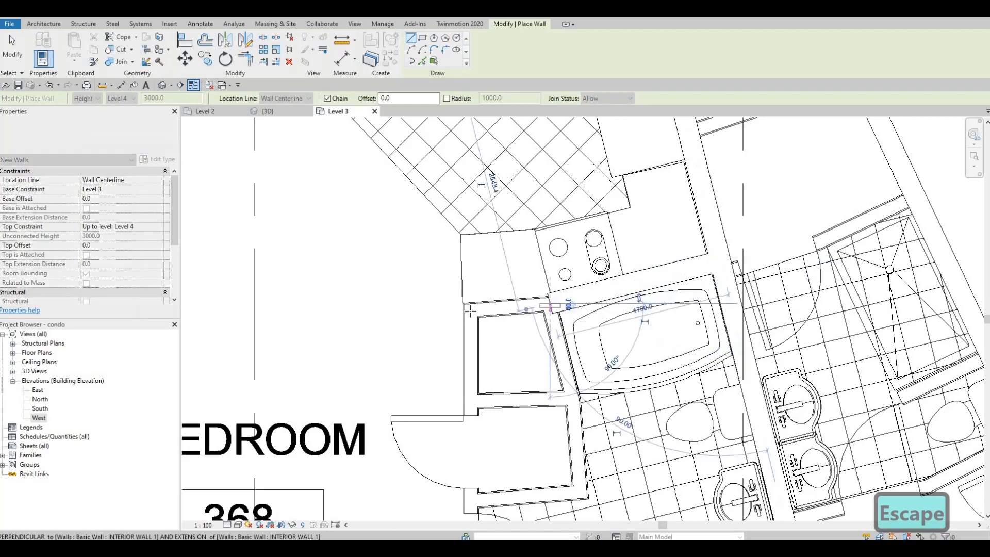
click(470, 310)
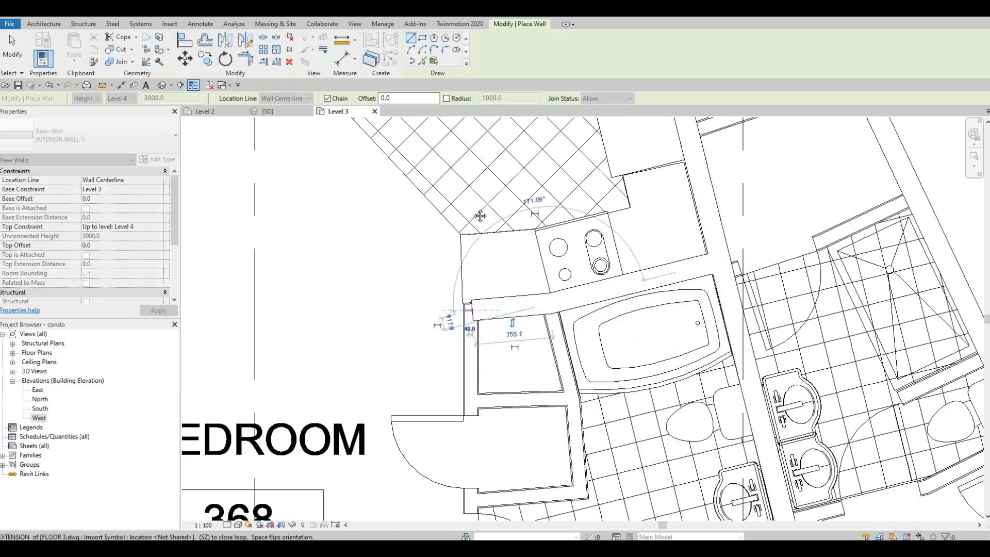
Step: Continue from the kitchen corner with a vertical wall about 6920 mm long, past the closets and balcony to unit 368's curved exterior wall
scroll(479, 402, down, 1)
middle_drag(486, 477, 499, 234)
scroll(502, 329, down, 1)
middle_drag(507, 431, 509, 206)
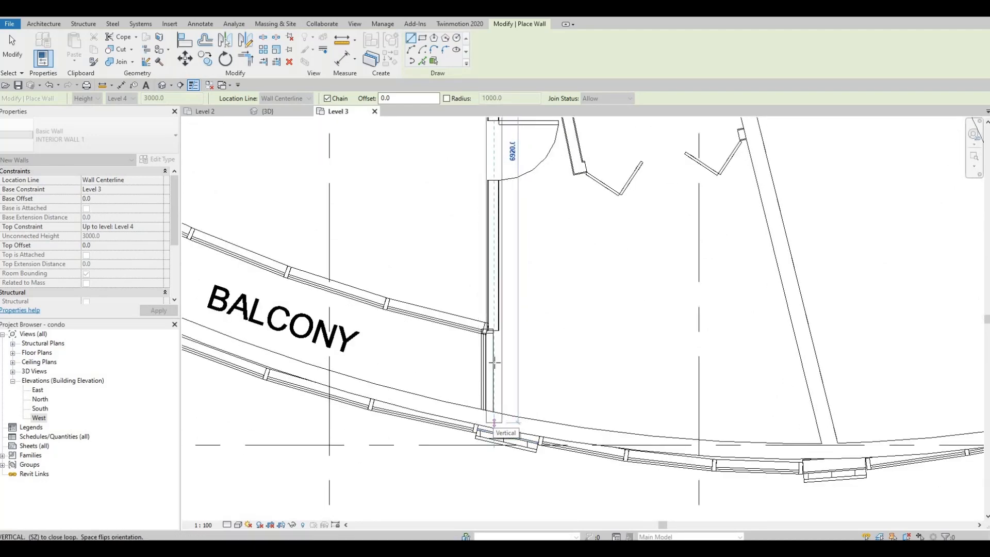
key(Escape)
Step: Draw the wall between unit 368's bathtub bathroom and bedroom closet, about 1440 mm angled, and continue it horizontally to the long vertical wall
scroll(666, 297, up, 4)
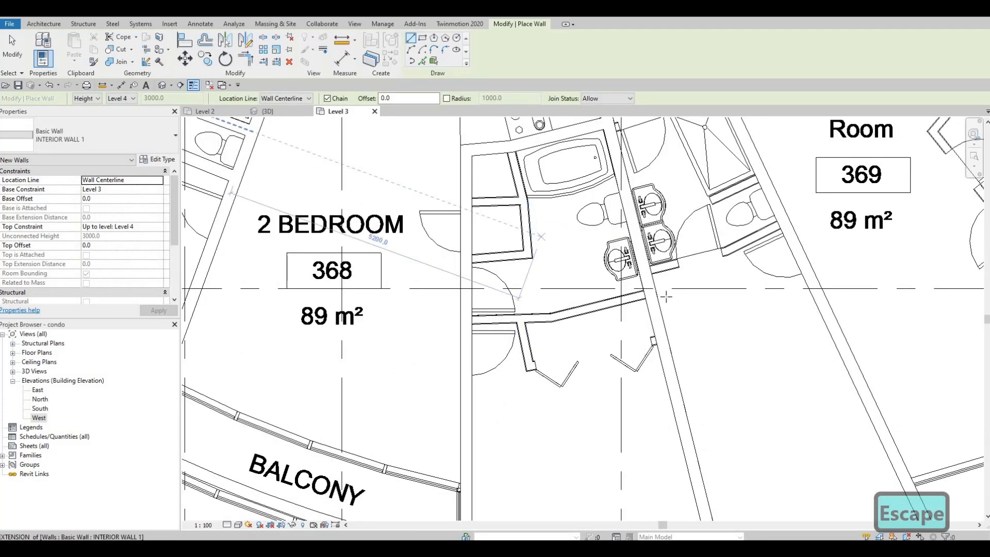
scroll(665, 297, up, 3)
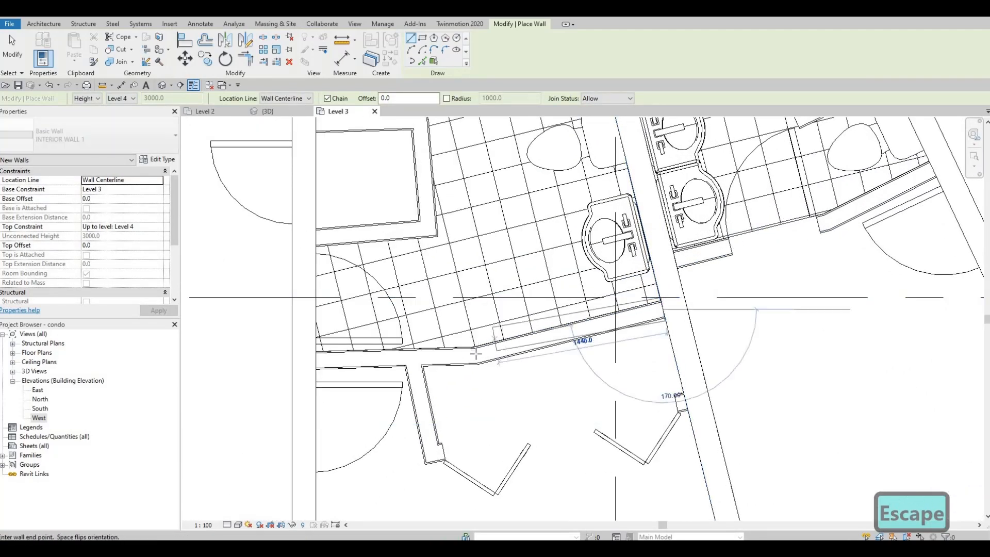
click(475, 354)
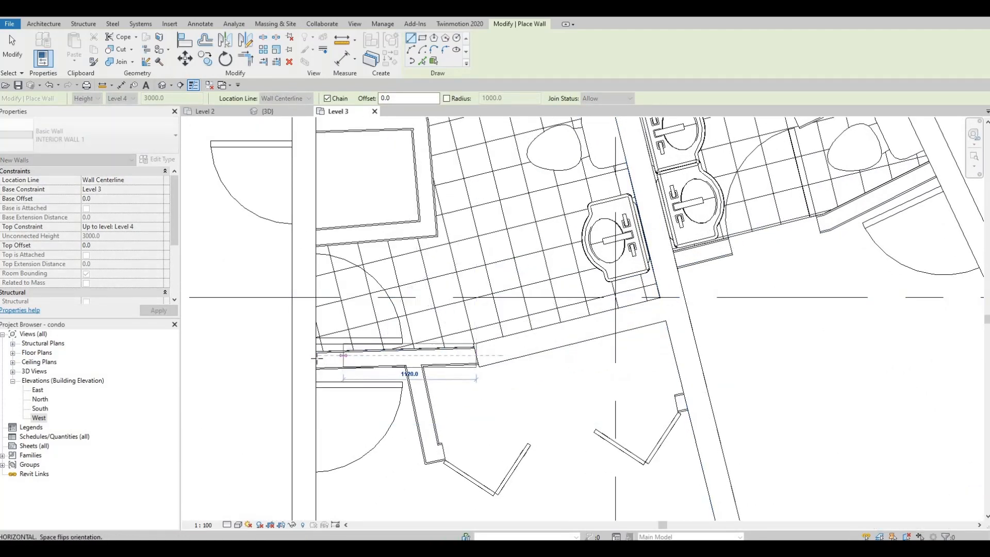
key(Escape)
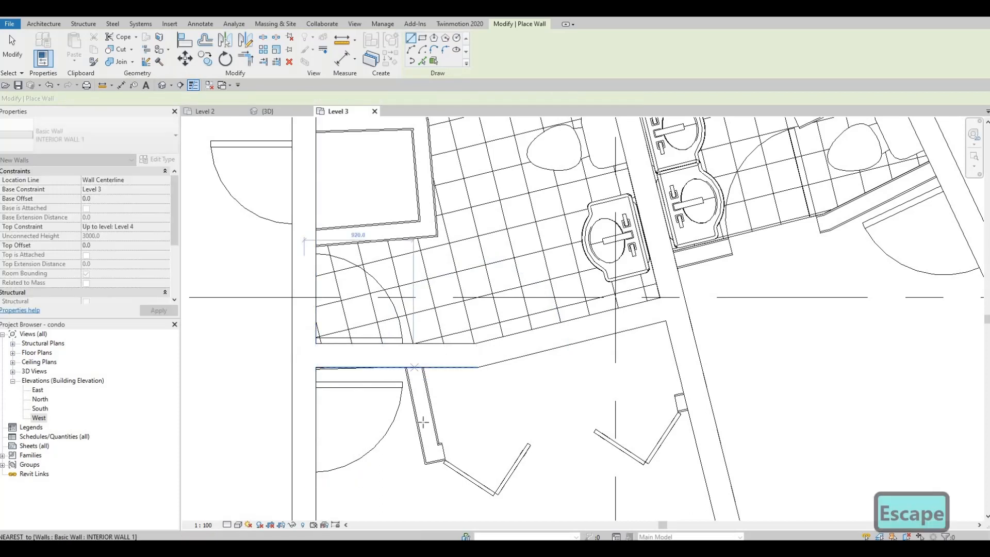
Step: Draw the bedroom closet's side wall in unit 368, about 760 mm long, and its front wall across to the unit dividing wall
click(411, 367)
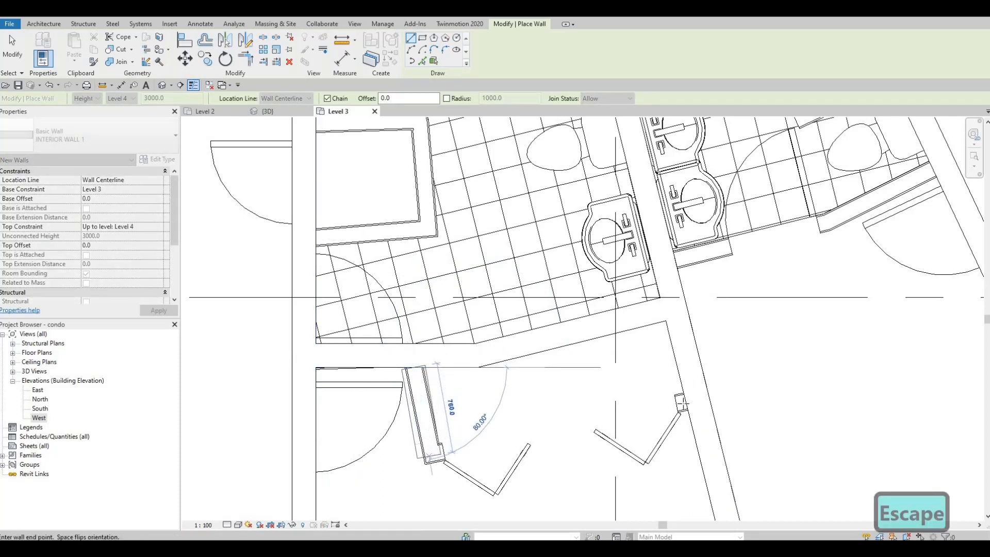
click(429, 456)
click(683, 403)
key(Escape)
Step: Draw the walls enclosing the two small closets beside unit 368's bathtub, including the horizontal partition between them, about 774 mm long
scroll(621, 317, down, 2)
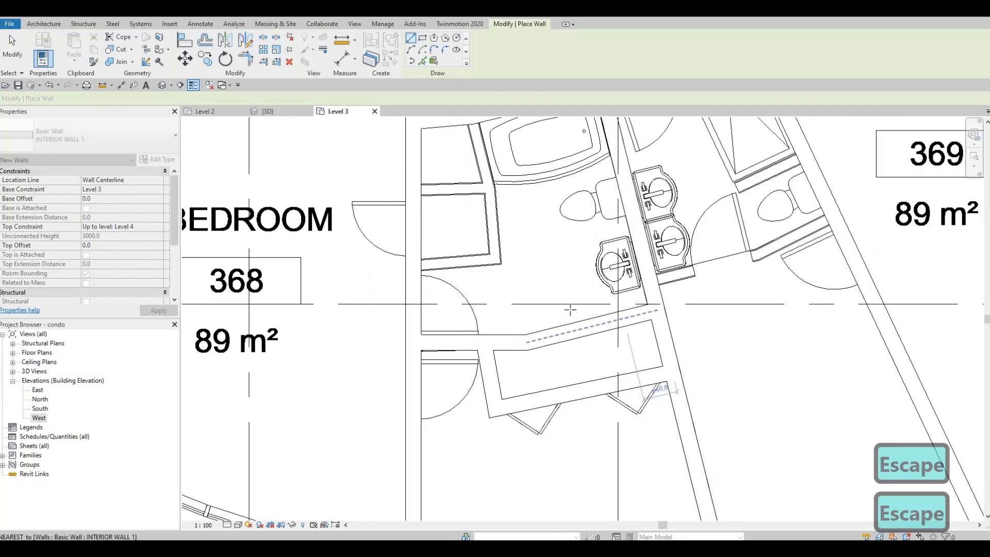
scroll(570, 310, down, 1)
middle_drag(570, 310, 578, 407)
scroll(490, 245, up, 3)
click(490, 246)
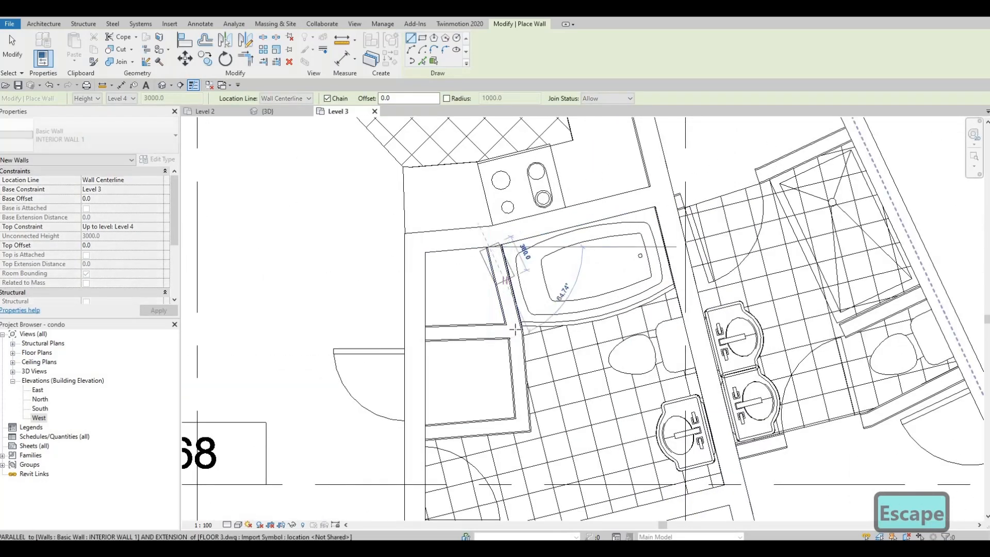
click(515, 328)
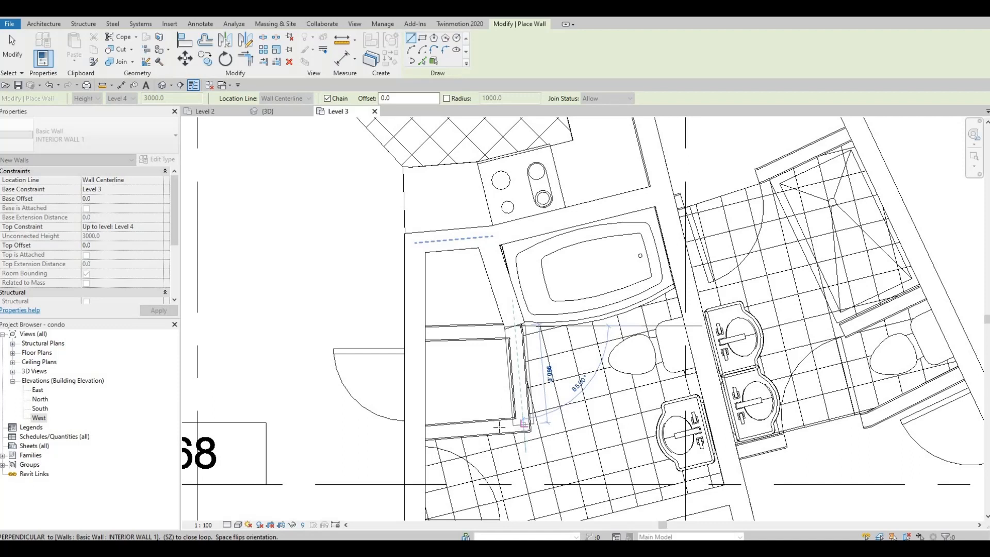
key(Escape)
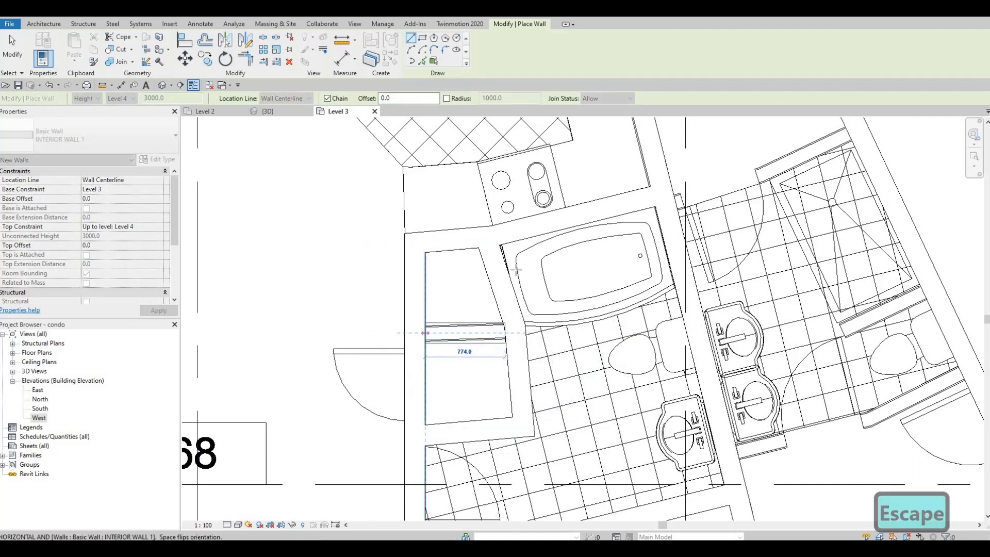
key(Escape)
Step: Draw the partition between the two corridor-side closets next to unit 369's entrance and their common back wall between the dividing walls
scroll(425, 335, down, 6)
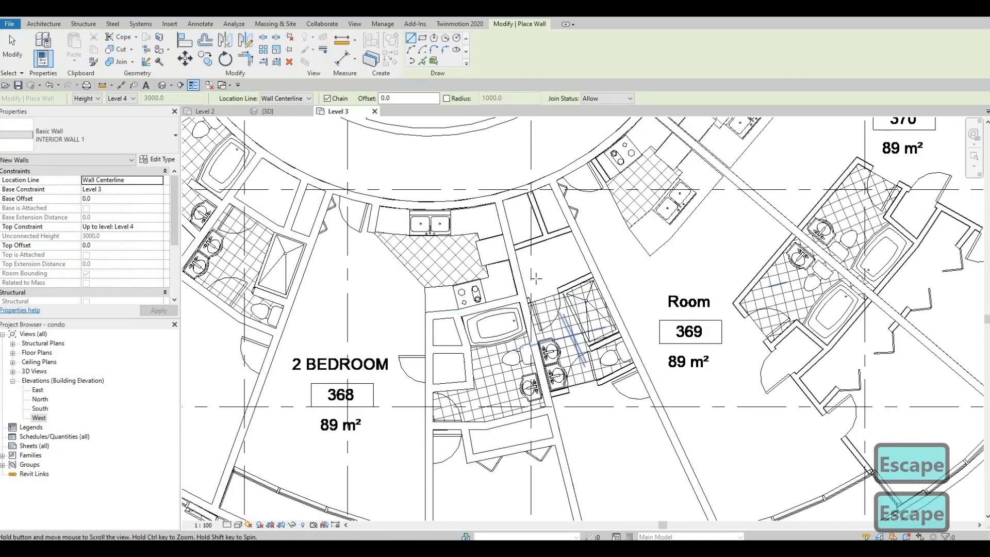
middle_drag(533, 278, 520, 344)
scroll(538, 281, up, 4)
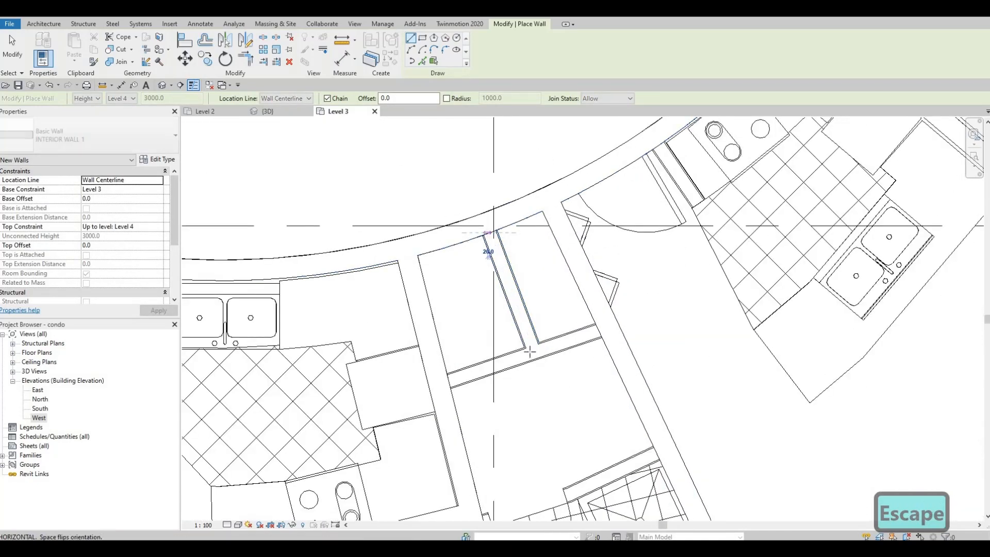
click(533, 352)
click(447, 381)
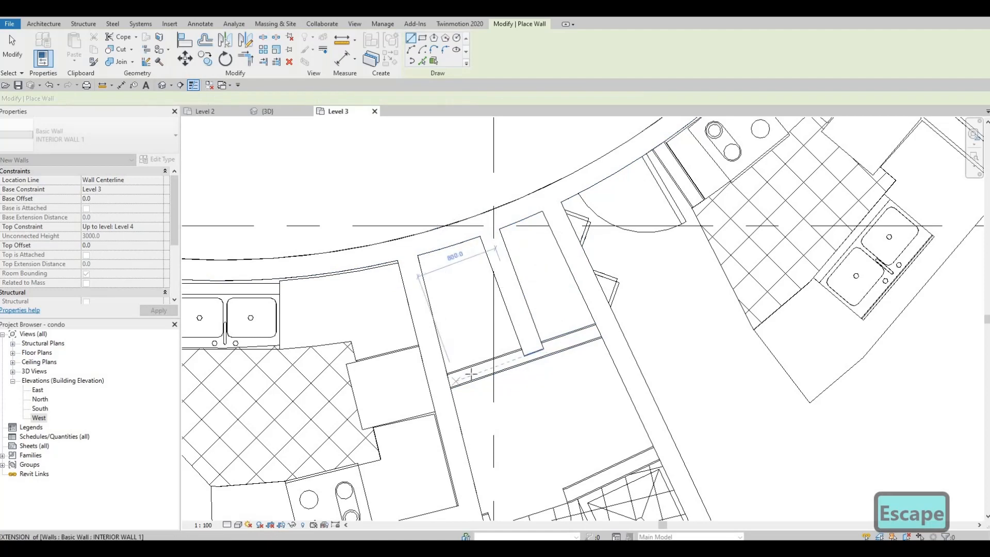
click(600, 334)
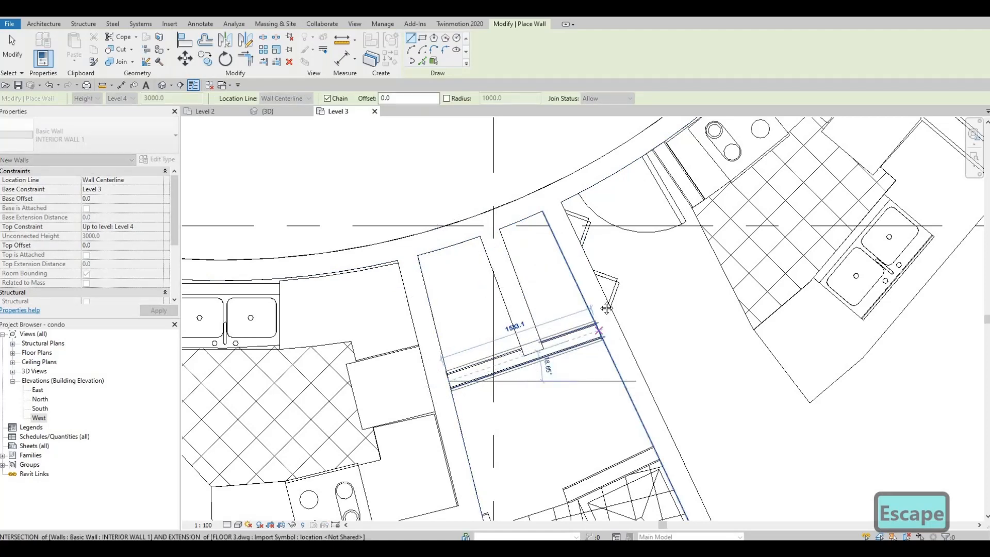
key(Escape)
Step: Draw the wall along the shower's corridor-side end in unit 369, about 940 mm long, and continue it at an angle to the unit 368 dividing wall
scroll(621, 433, down, 2)
middle_drag(621, 433, 567, 242)
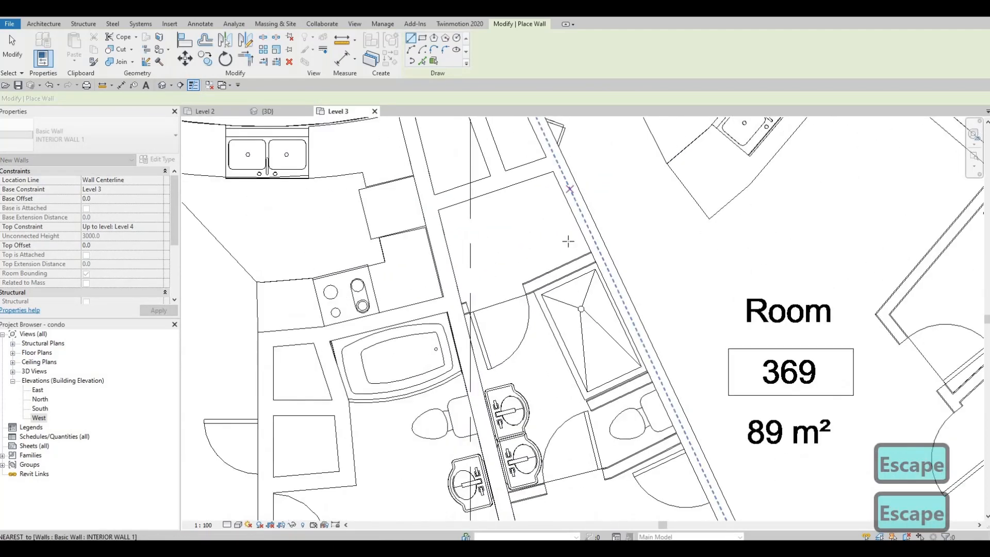
click(592, 254)
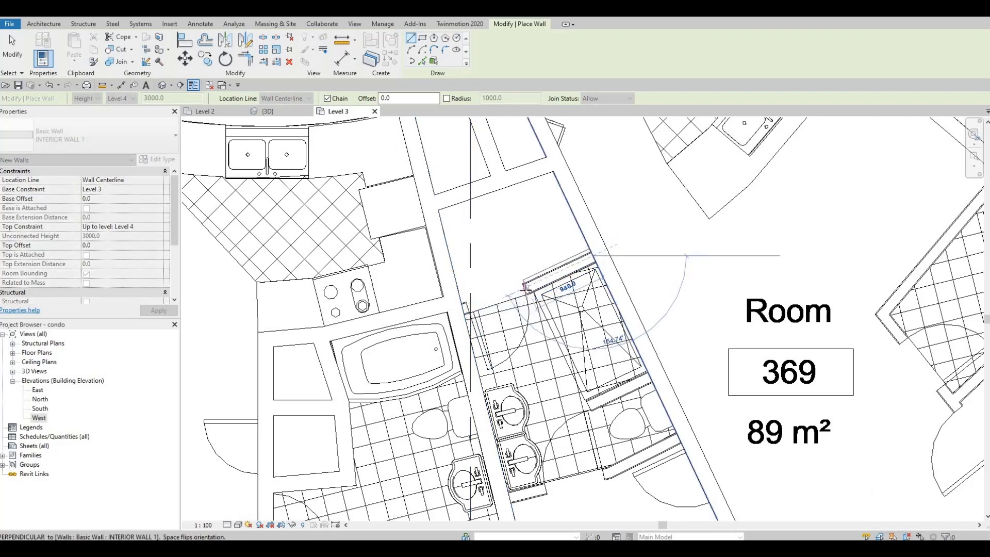
click(488, 304)
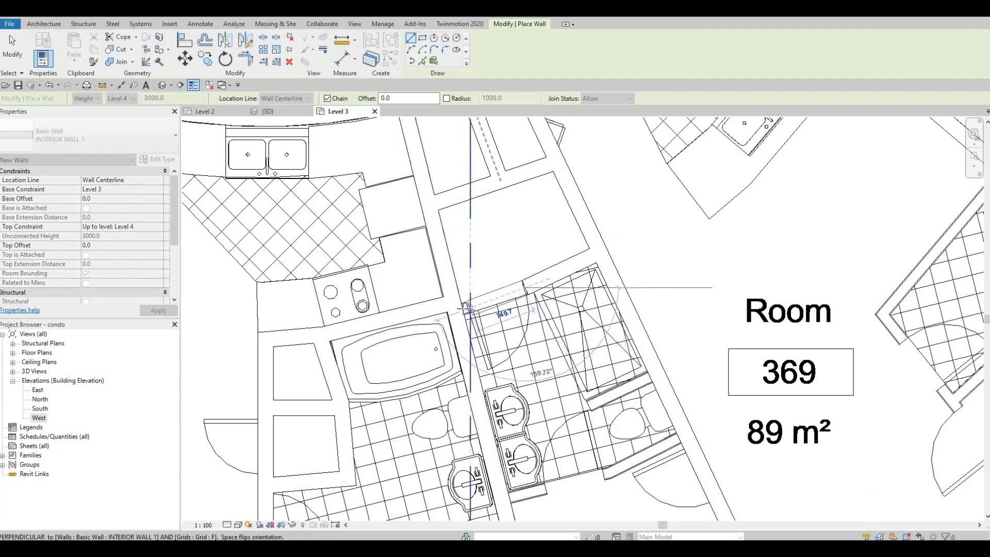
key(Escape)
Step: Draw the short wall between the shower and the toilet in unit 369's bathroom
middle_drag(598, 356, 534, 197)
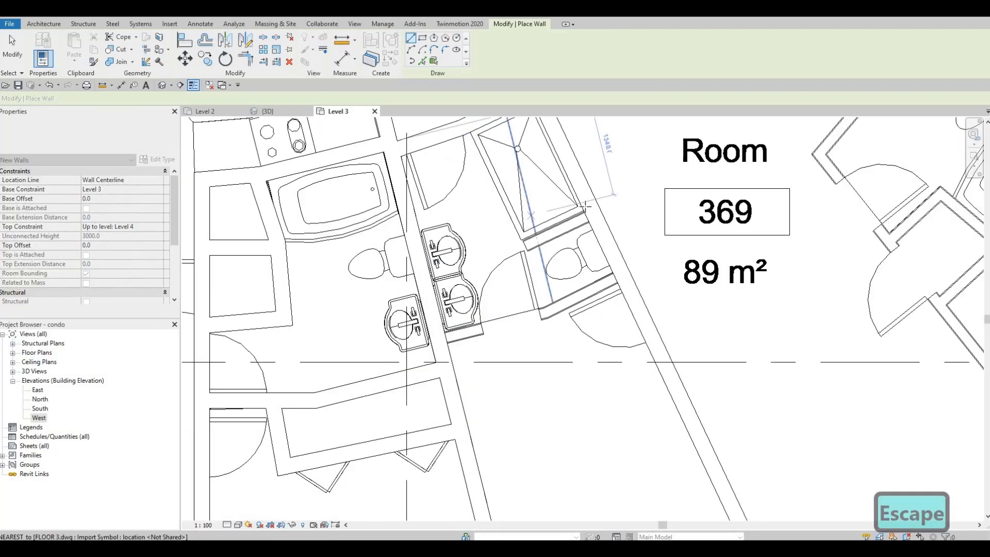
scroll(582, 228, up, 3)
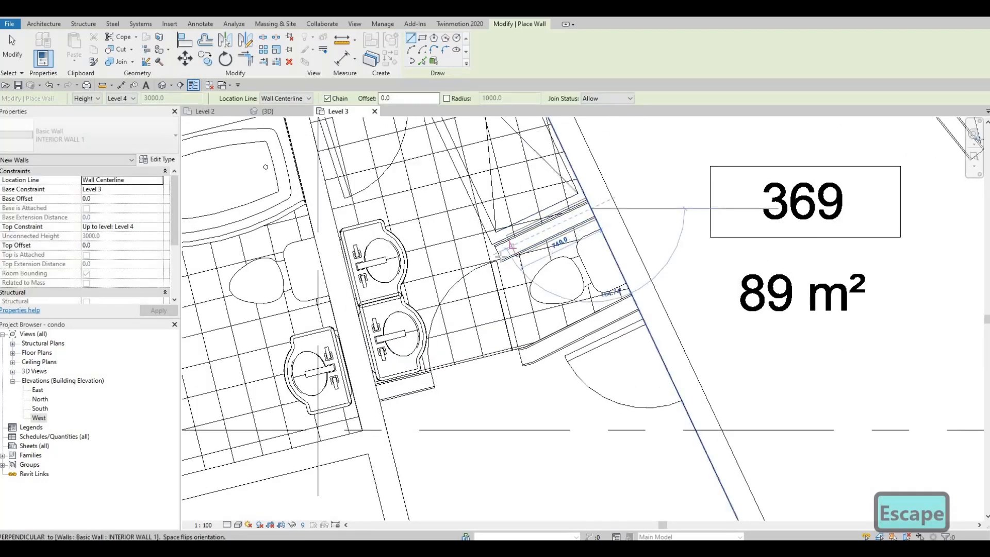
click(505, 253)
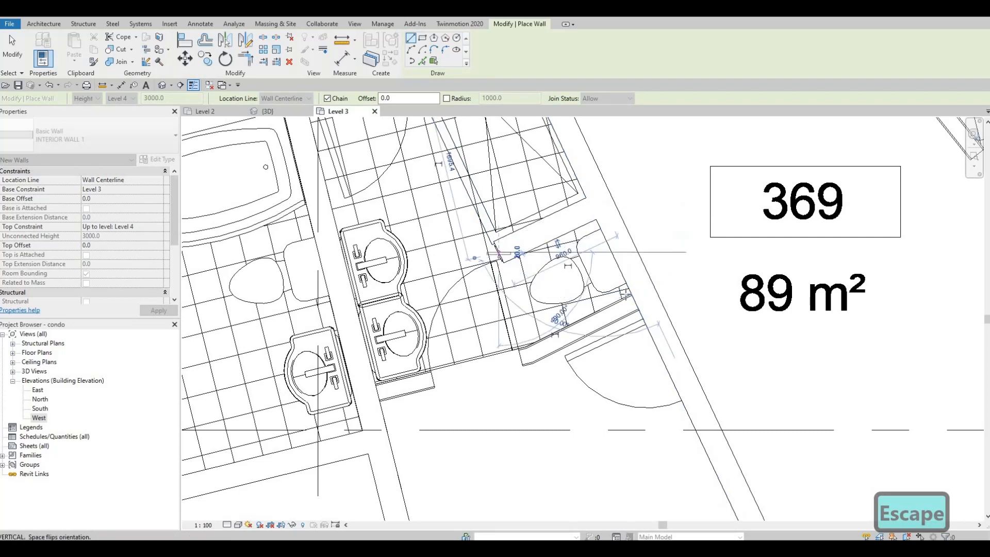
key(Escape)
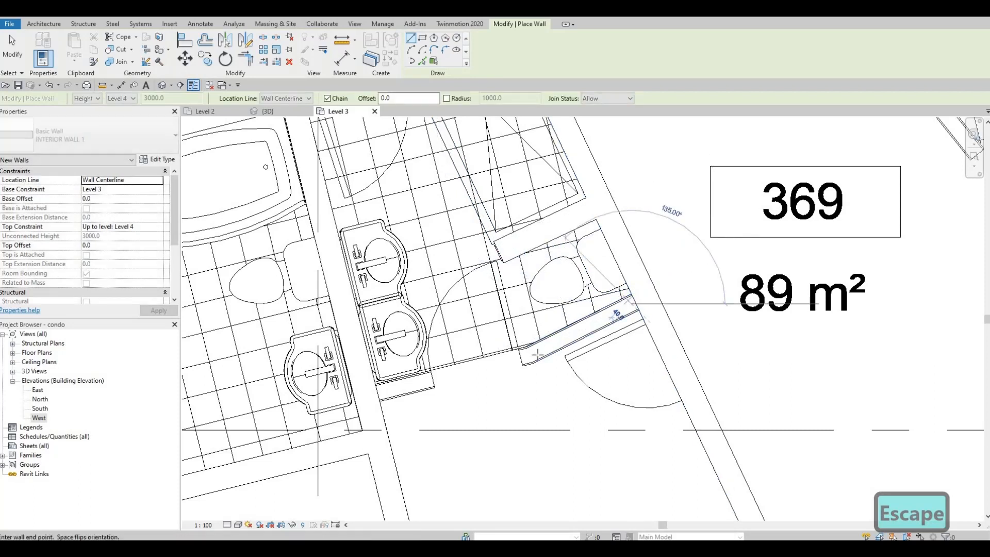
Step: Draw unit 369's outer bathroom wall beside the toilet, about 980 mm long, and continue it at an angle past the basins to the unit 368 dividing wall
click(625, 300)
click(526, 360)
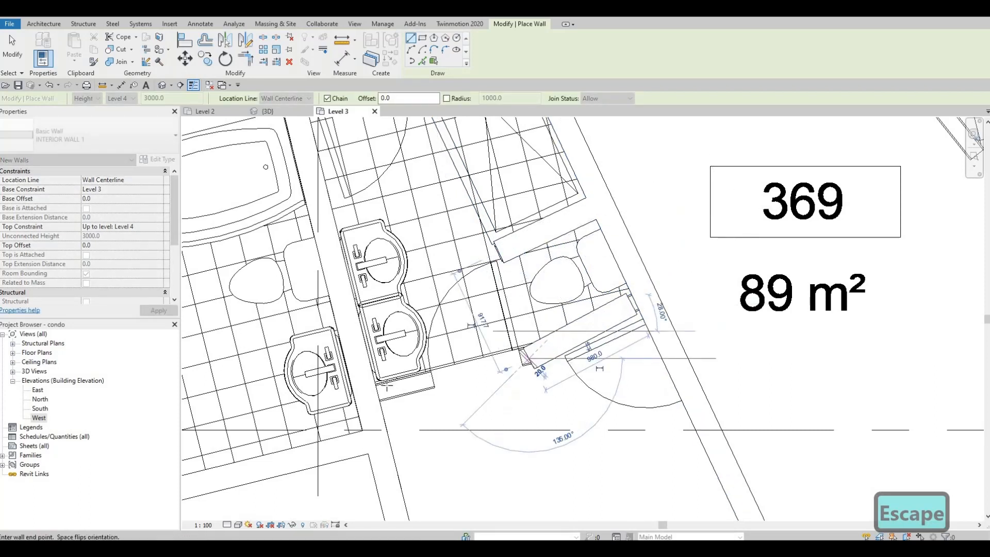
key(Escape)
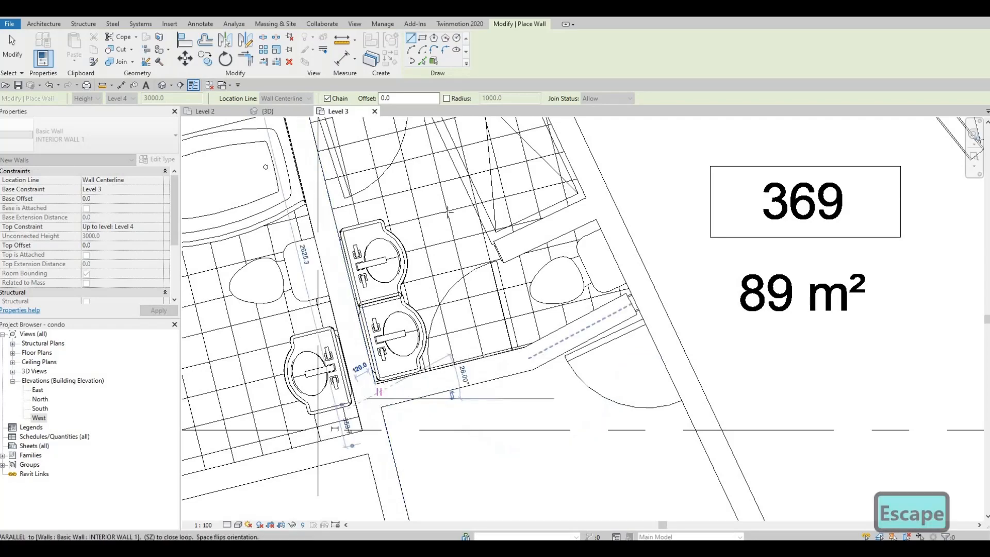
Step: Draw one straight wall along the basin side of the back-to-back bathrooms, from unit 370's outer bathroom corner to unit 369's
scroll(584, 315, down, 4)
scroll(583, 315, down, 1)
middle_drag(584, 316, 545, 395)
scroll(573, 350, down, 2)
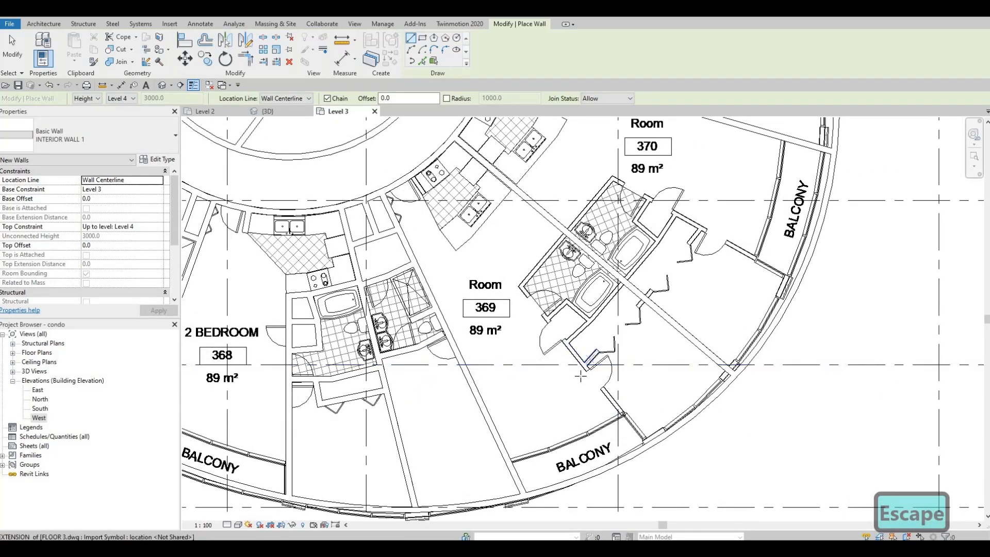
middle_drag(591, 358, 578, 388)
scroll(472, 230, up, 2)
scroll(577, 312, up, 5)
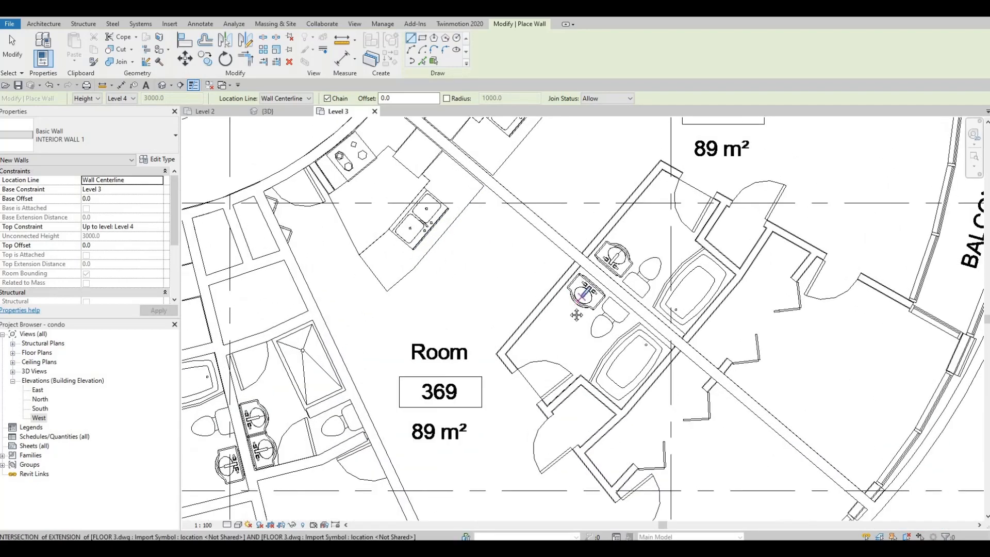
scroll(689, 163, down, 1)
middle_drag(691, 161, 654, 259)
middle_drag(653, 208, 646, 166)
scroll(647, 166, down, 2)
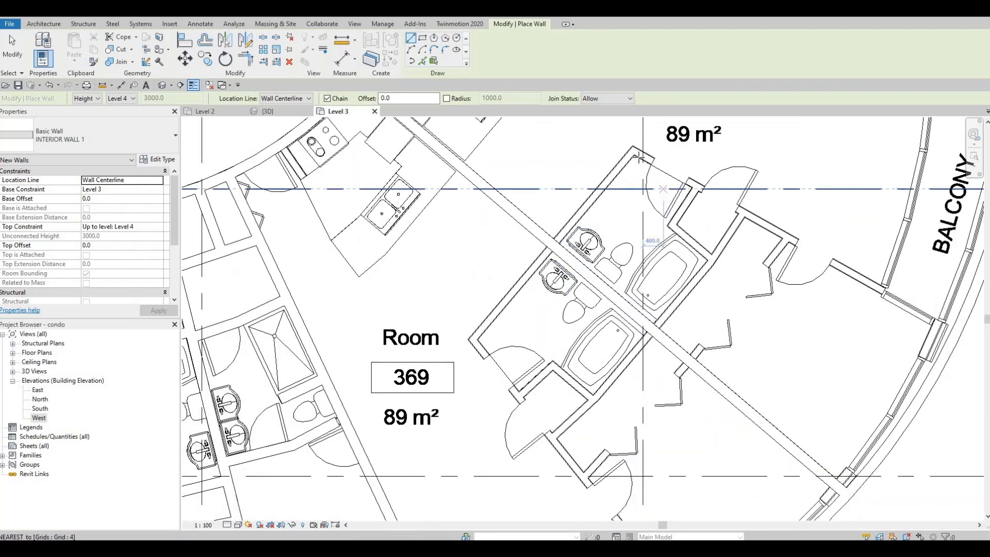
scroll(642, 159, up, 1)
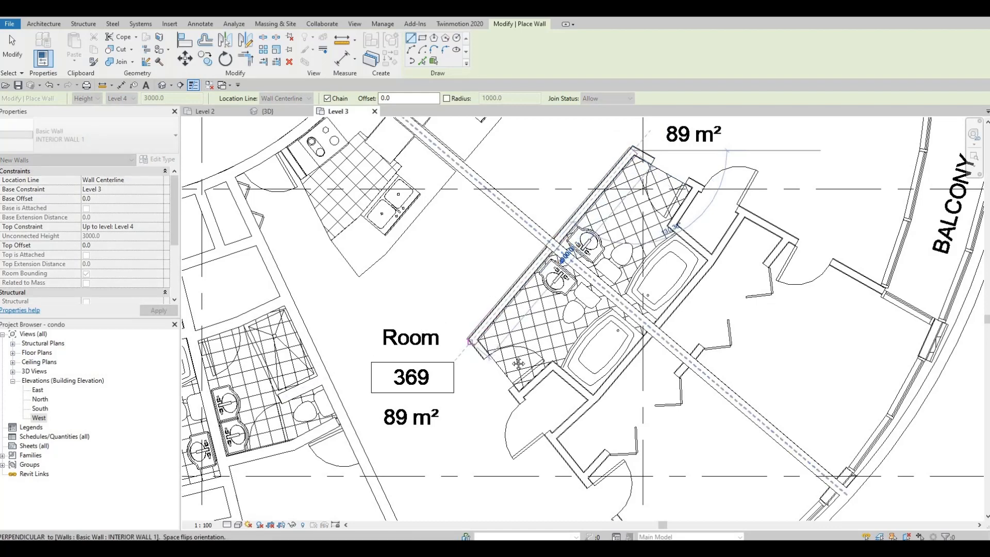
click(470, 342)
Step: Continue the wall from unit 369's bathroom corner past the bathroom and bedroom doors to the building's outer wall beside the balcony
middle_drag(552, 435, 478, 283)
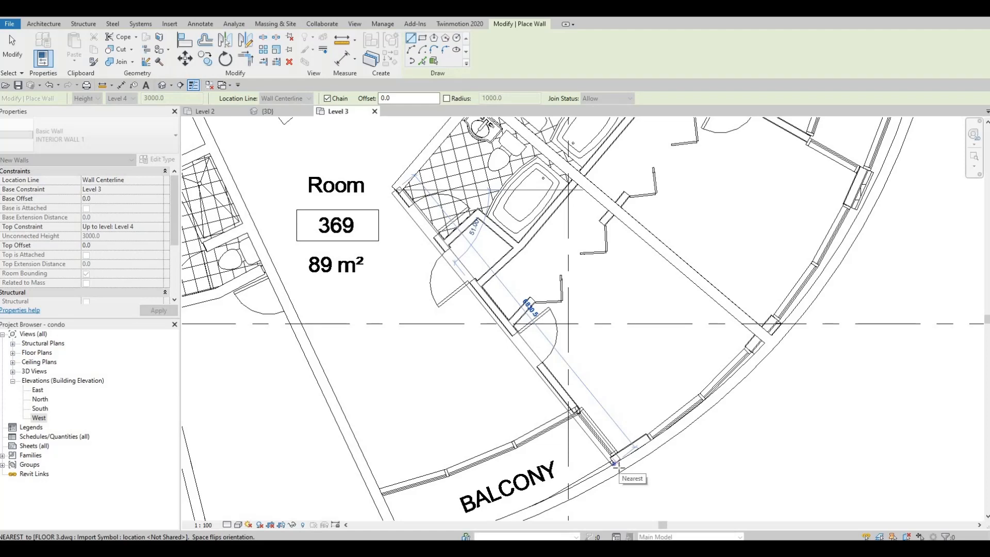
click(619, 467)
key(Escape)
Step: Draw unit 370's wall, about 7200 mm long, from the outer bathroom corner past the doors to the building's outer wall beside the balcony
middle_drag(574, 240, 544, 407)
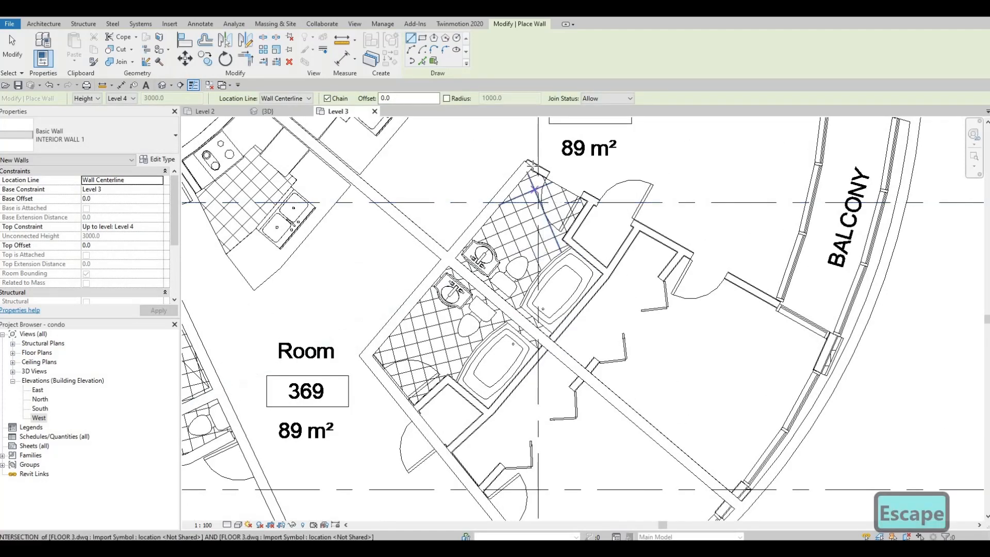
click(538, 164)
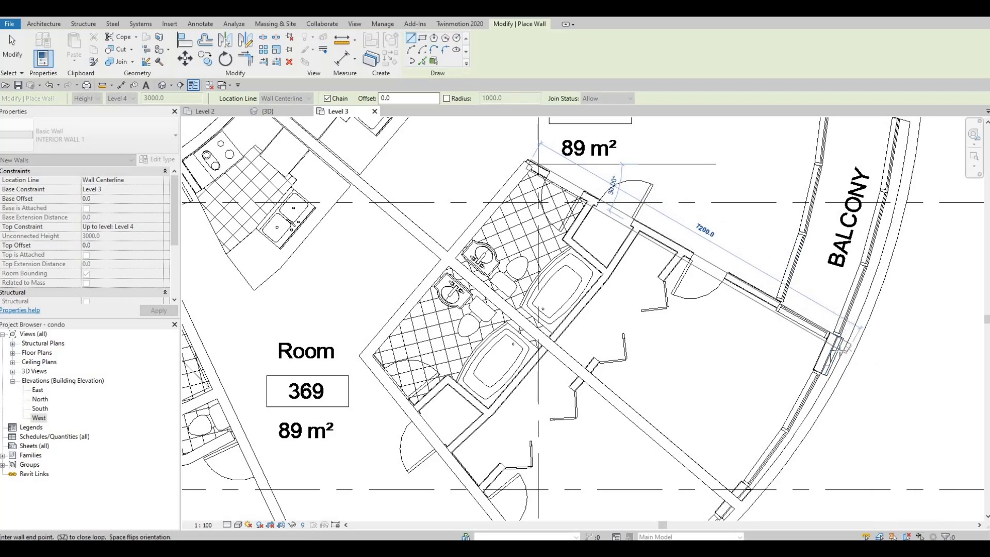
key(Escape)
Step: Draw the angled wall behind both bathtubs, its middle segment about 3500 mm long, ending at the side walls of units 370 and 369
scroll(635, 256, up, 1)
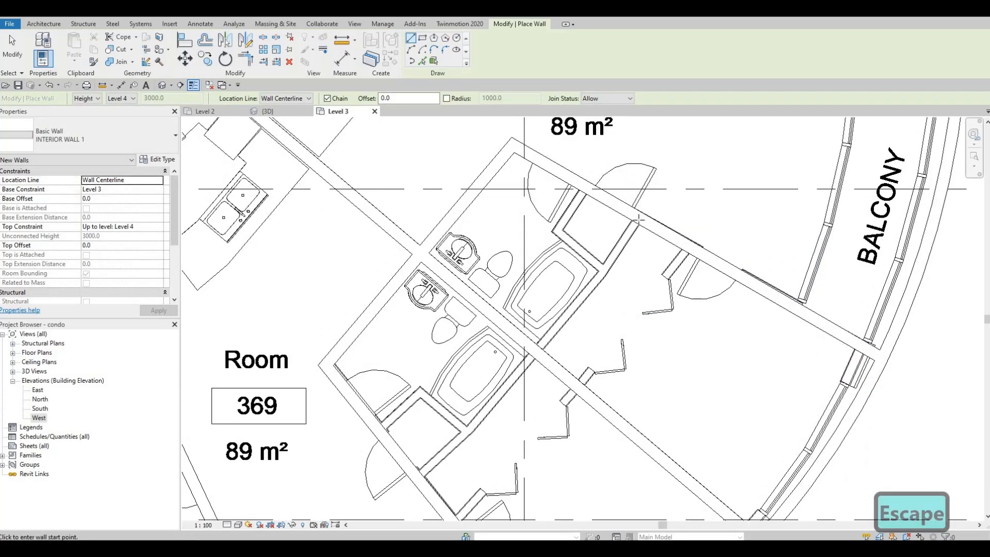
click(608, 267)
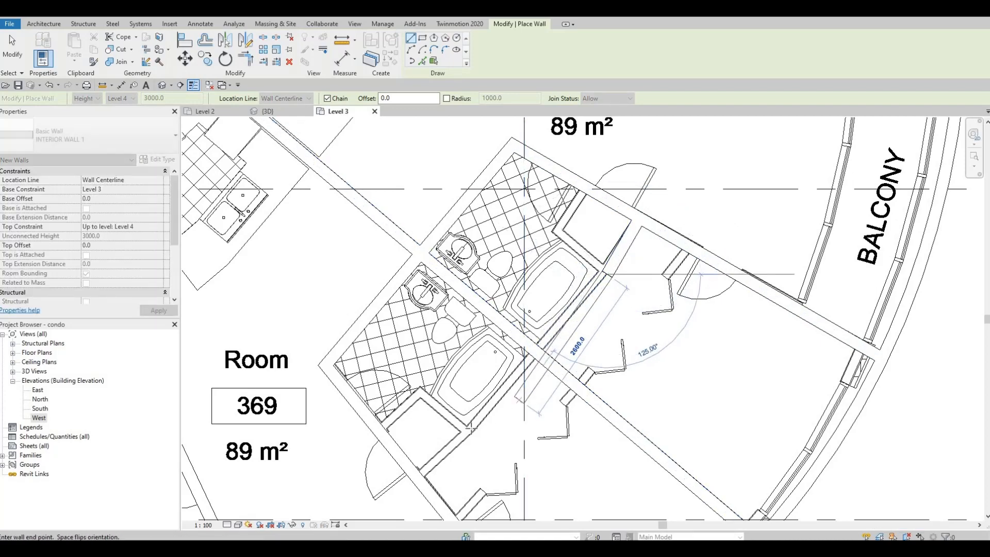
scroll(471, 431, up, 2)
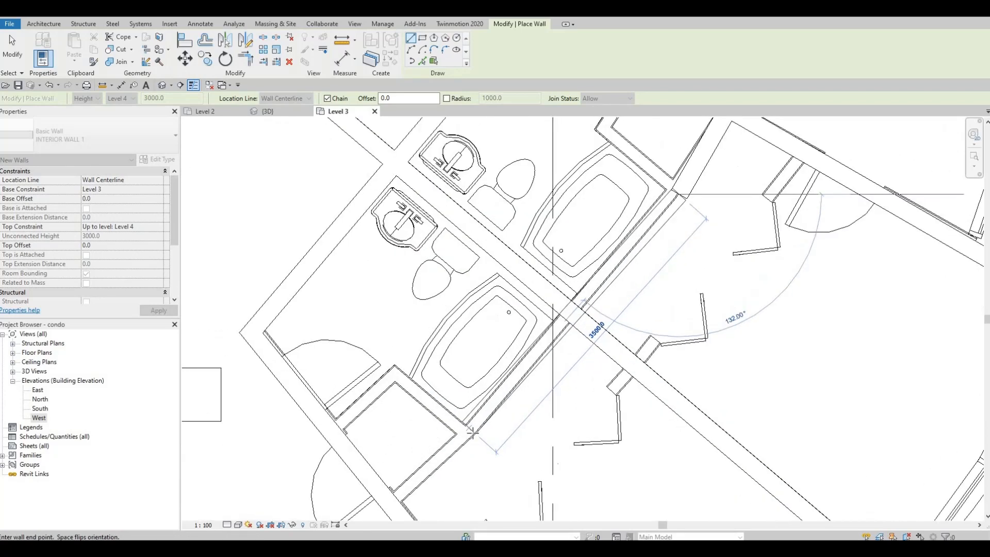
click(470, 431)
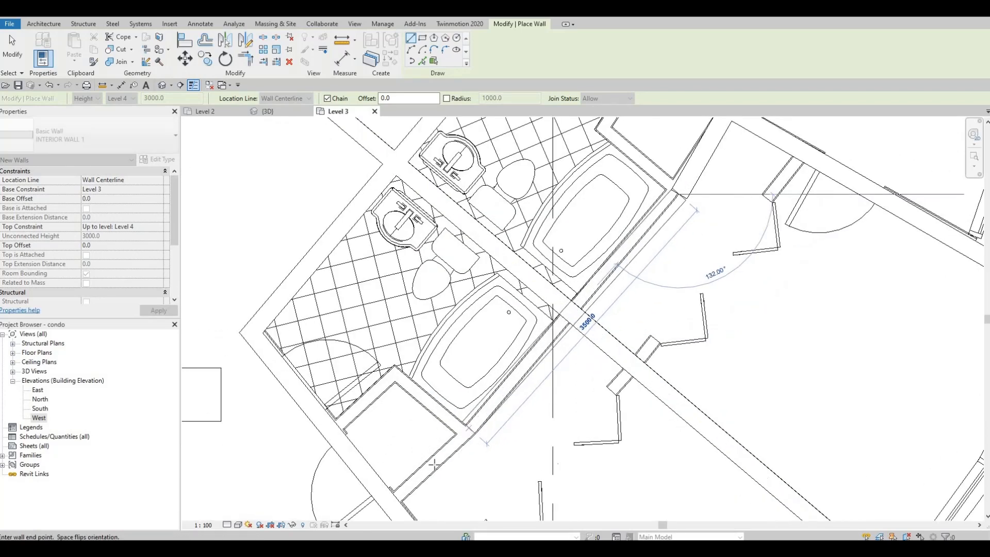
click(393, 489)
key(Escape)
Step: Draw the closet wall beside unit 369's bathroom door, about 900 mm long, and continue it along the bathtub's end to the wall behind it
middle_drag(392, 404, 415, 388)
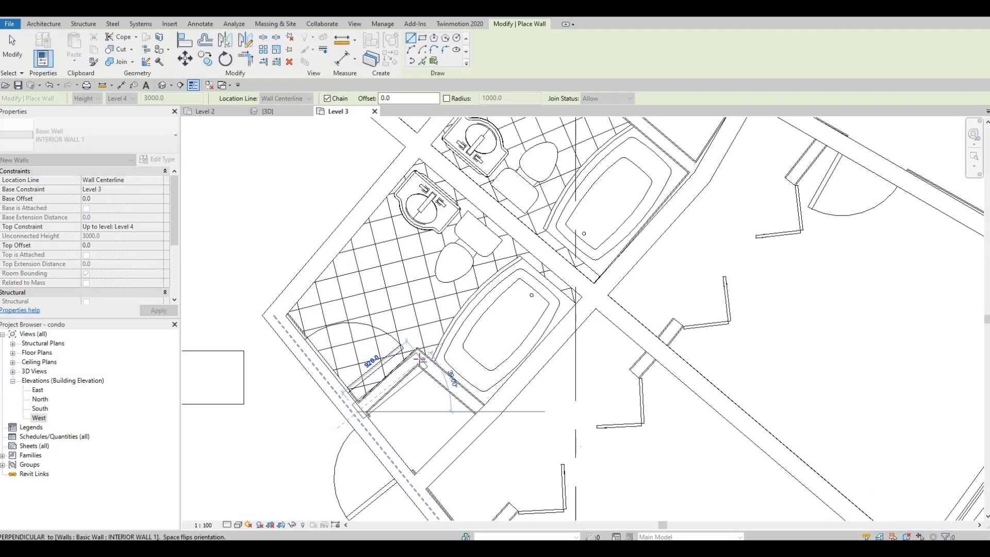
scroll(418, 356, up, 2)
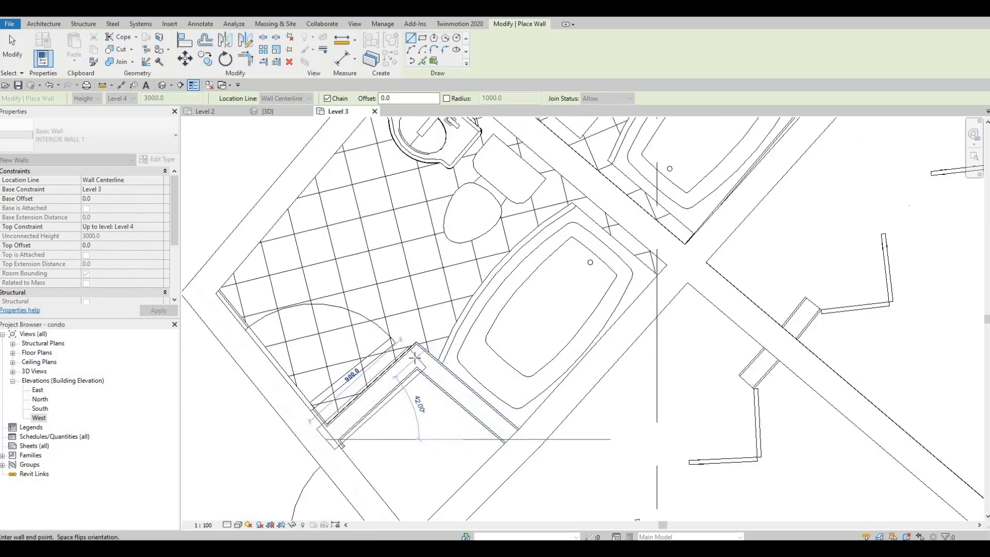
click(517, 437)
key(Escape)
Step: Draw the closet wall beside unit 370's bathroom door, about 780 mm long, and continue it along the bathtub's end to the angled wall
scroll(520, 403, down, 3)
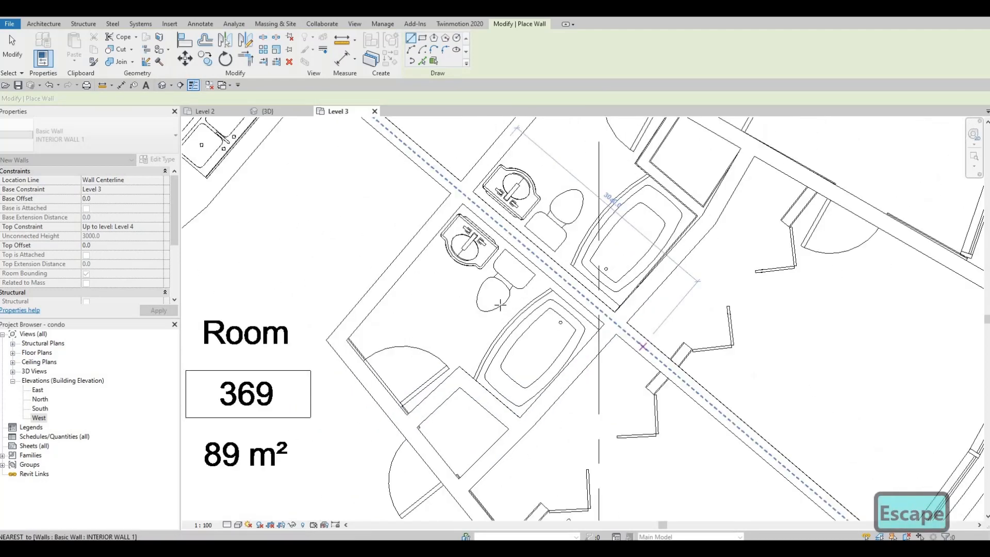
middle_drag(648, 167, 500, 305)
scroll(521, 254, up, 1)
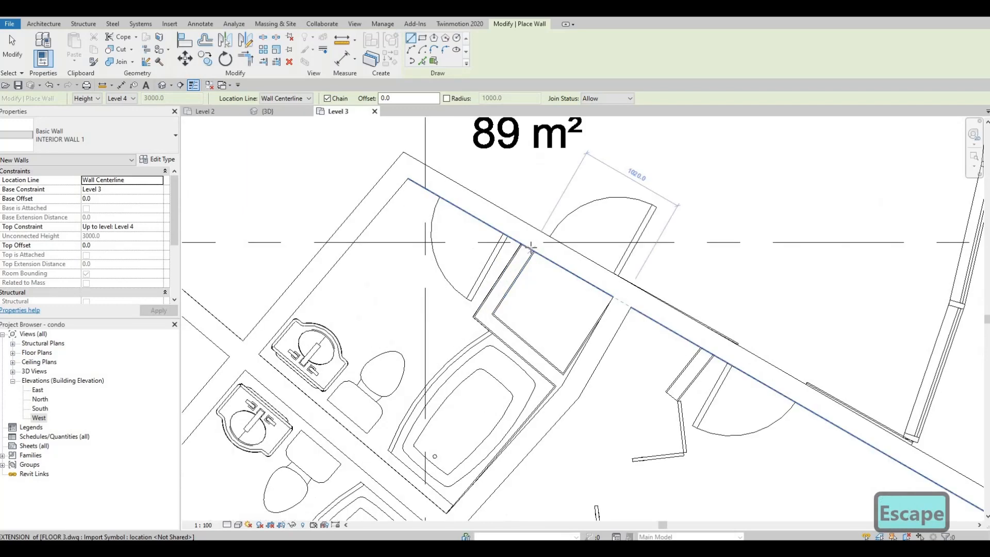
click(487, 315)
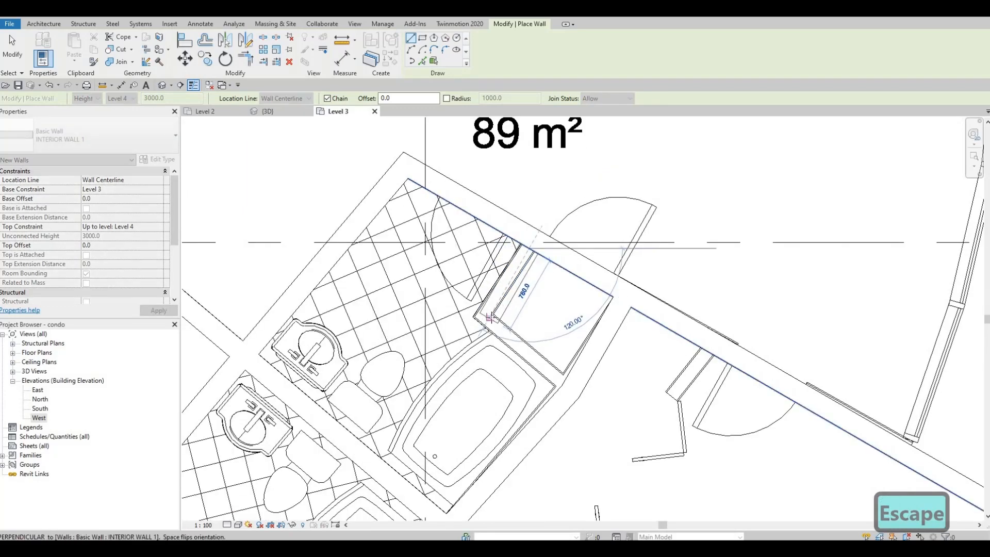
click(567, 382)
key(Escape)
Step: Draw the bedroom closets' front wall, about 6170 mm long, from unit 370's side wall across the dividing wall to unit 369's side wall
scroll(526, 332, down, 4)
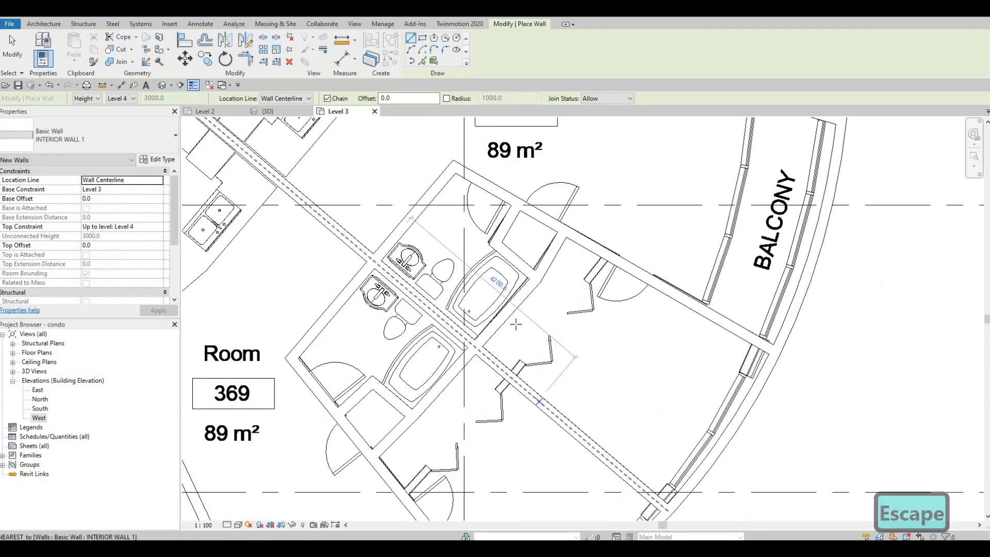
scroll(515, 324, down, 1)
middle_drag(515, 324, 496, 258)
scroll(551, 239, up, 1)
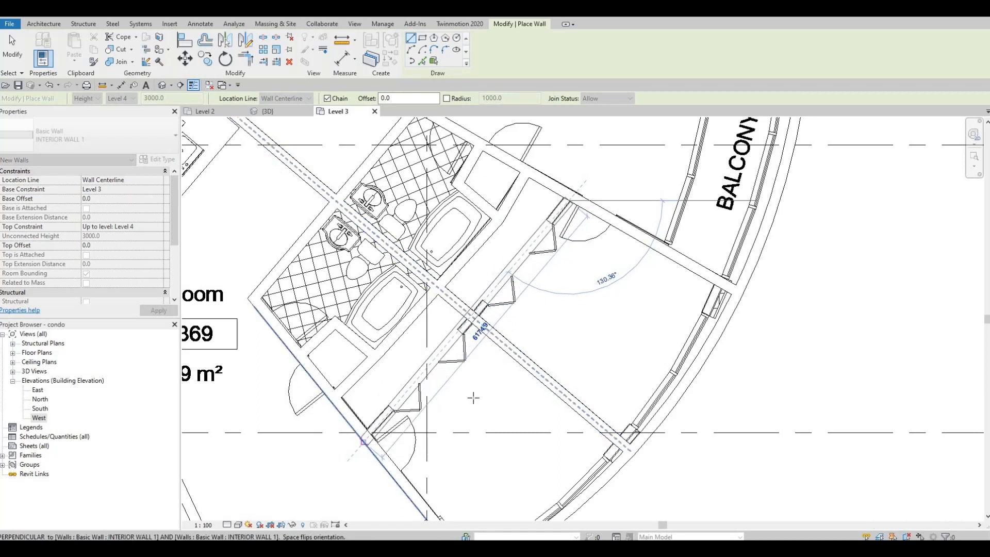
key(Escape)
Step: Draw the short wall between unit 370's entrance door and its stove, about 660 mm long from the corridor wall
mouse_move(492, 380)
middle_down()
mouse_move(493, 339)
mouse_move(499, 371)
middle_up()
scroll(503, 333, down, 1)
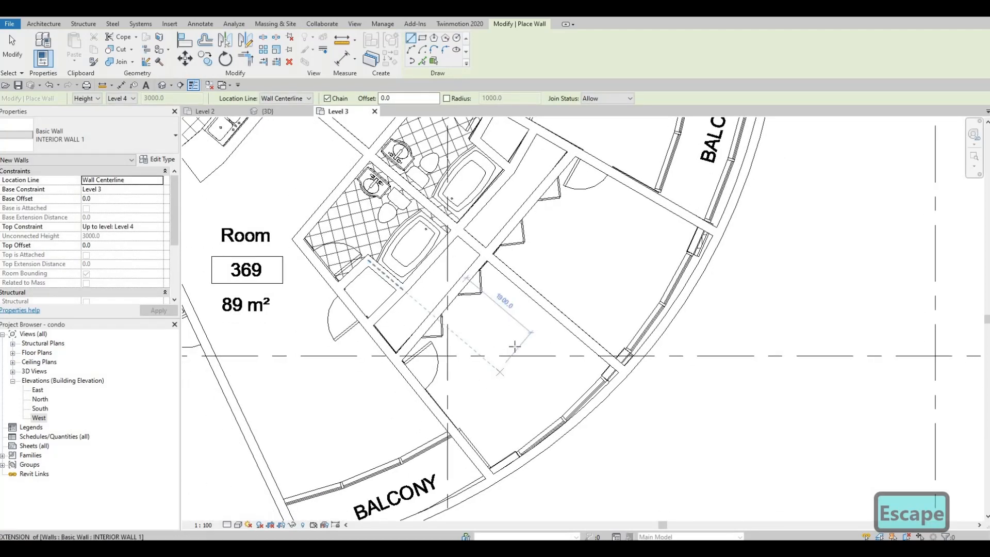
middle_drag(541, 416, 537, 400)
scroll(537, 399, down, 1)
scroll(579, 366, down, 1)
middle_drag(600, 334, 587, 384)
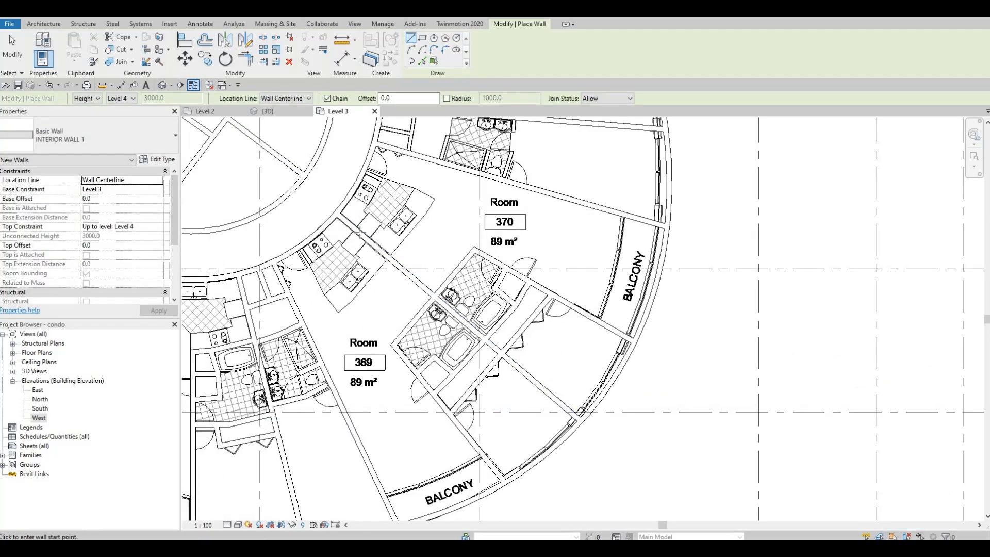
middle_drag(550, 344, 550, 358)
scroll(353, 226, up, 6)
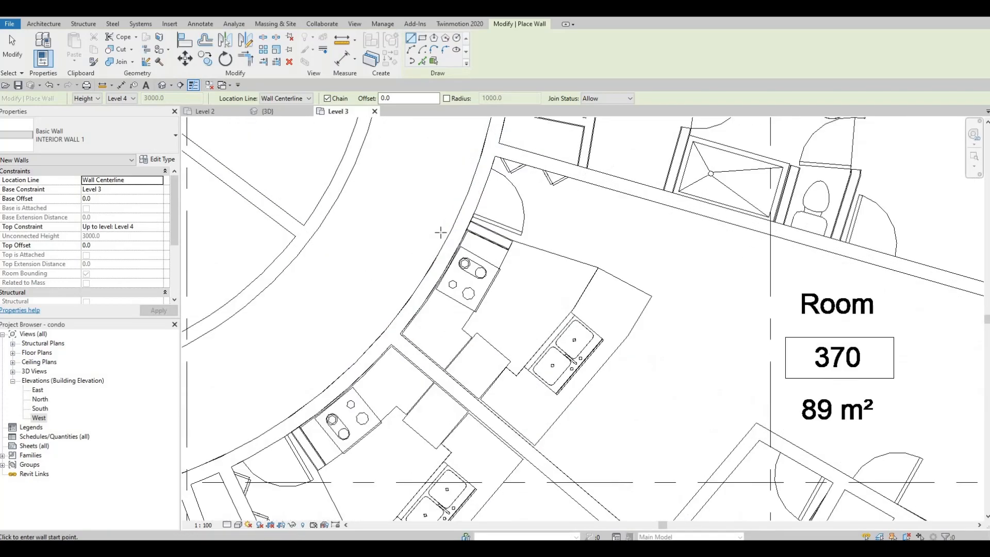
click(539, 260)
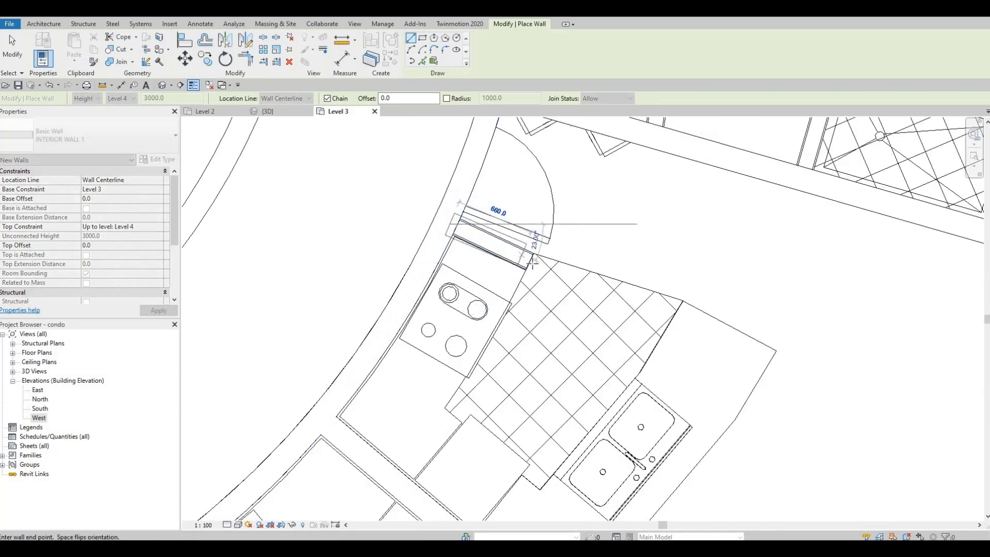
key(Escape)
Step: Draw the short wall between unit 369's entrance door and its stove, starting at the corridor wall
middle_drag(503, 299, 643, 214)
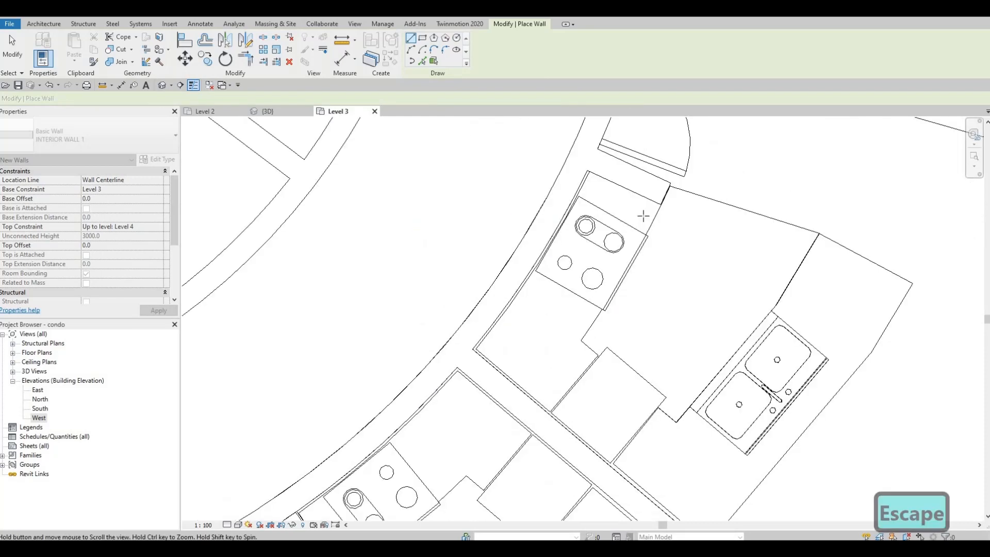
scroll(643, 215, down, 3)
middle_drag(471, 395, 668, 221)
scroll(668, 221, up, 2)
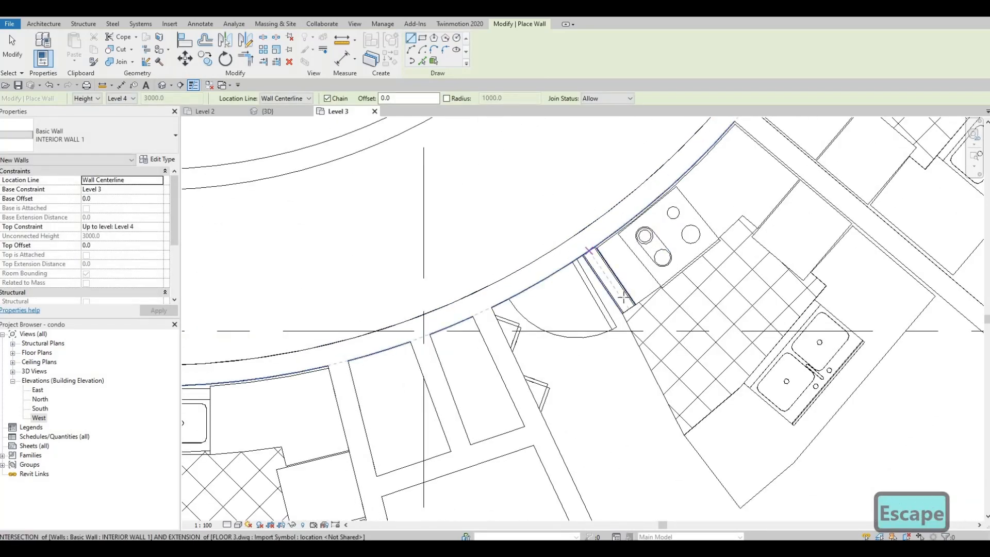
click(590, 251)
click(628, 312)
key(Escape)
Step: Examine units 369 and 370 on the plan for walls that are still missing, including around the bedrooms and balconies
middle_drag(640, 318, 574, 297)
scroll(698, 245, down, 2)
scroll(541, 240, down, 5)
scroll(623, 298, down, 2)
middle_drag(719, 279, 639, 307)
middle_drag(653, 255, 604, 308)
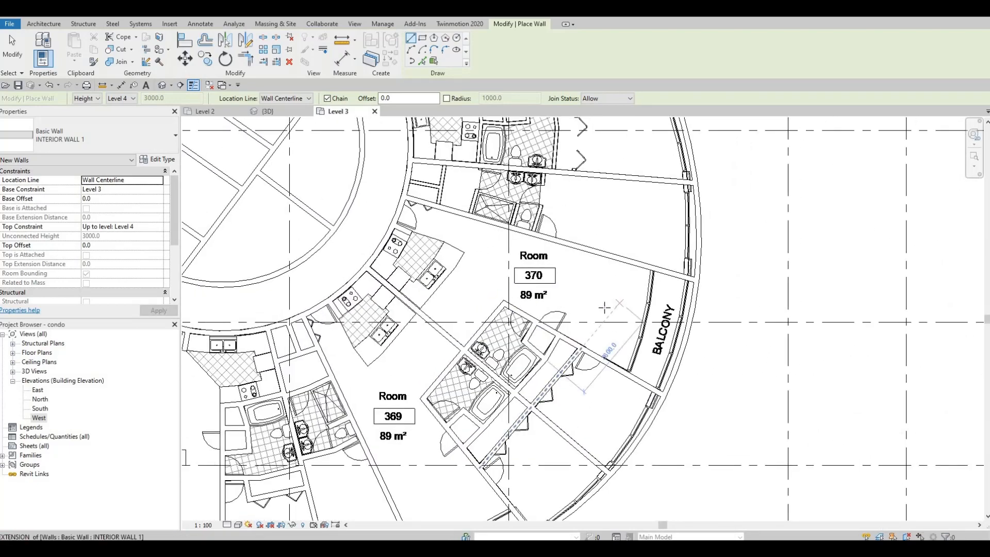
middle_drag(679, 177, 678, 218)
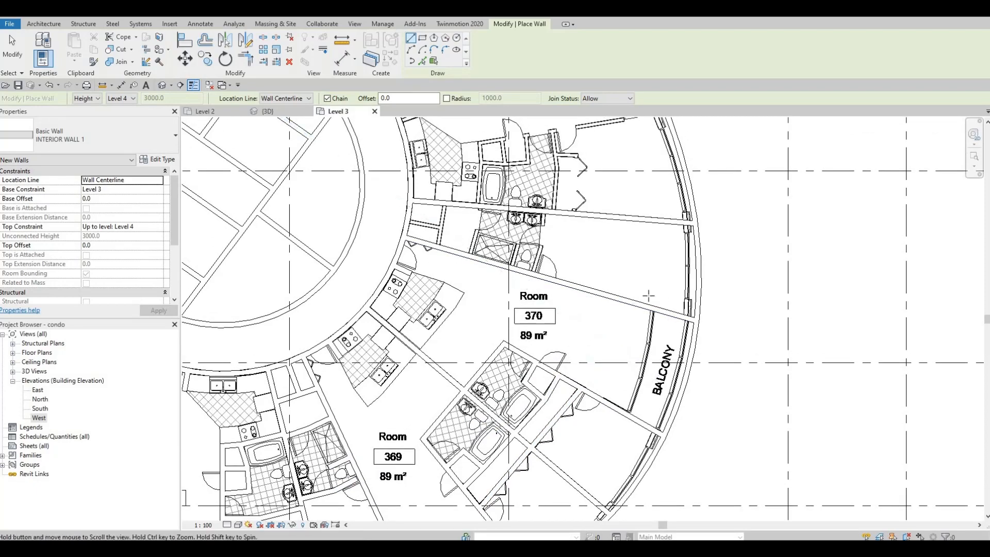
scroll(648, 295, down, 3)
middle_drag(594, 439, 610, 315)
scroll(610, 315, up, 7)
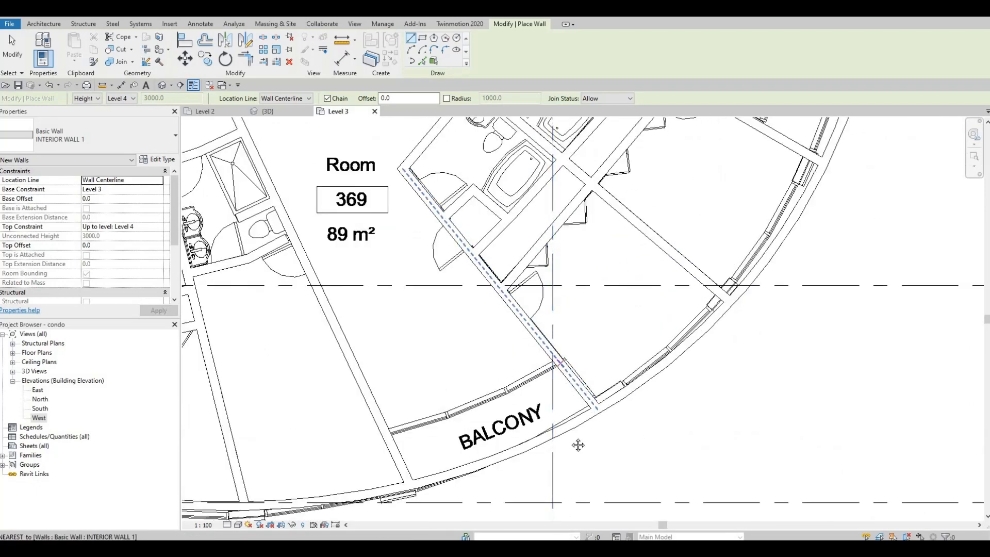
middle_drag(623, 356, 585, 435)
scroll(586, 435, down, 1)
middle_drag(603, 306, 574, 247)
scroll(573, 247, down, 2)
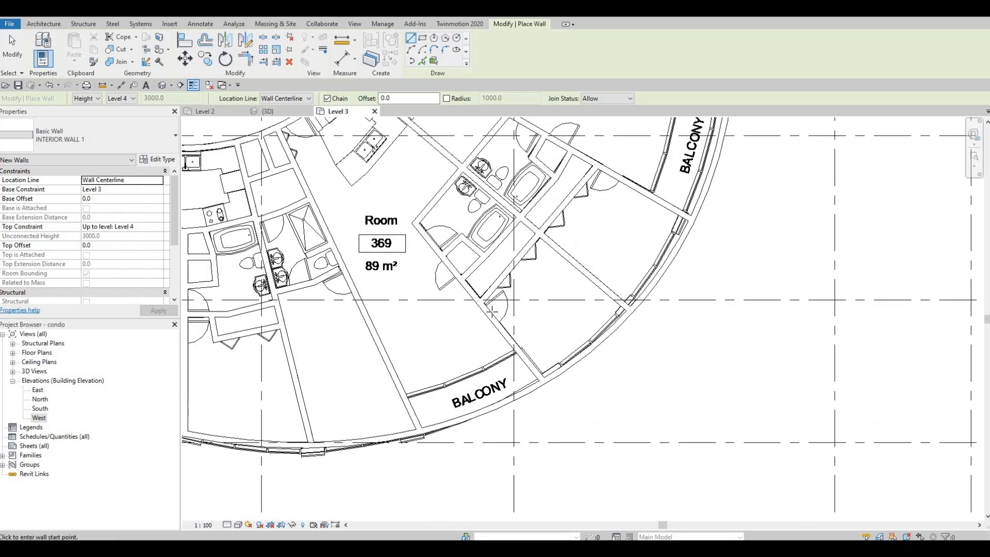
Step: Draw the wall along unit 369's balcony front in two angled segments, about 2600 mm and 1880 mm long, between its side walls
middle_drag(492, 311, 593, 227)
scroll(496, 292, up, 3)
click(497, 290)
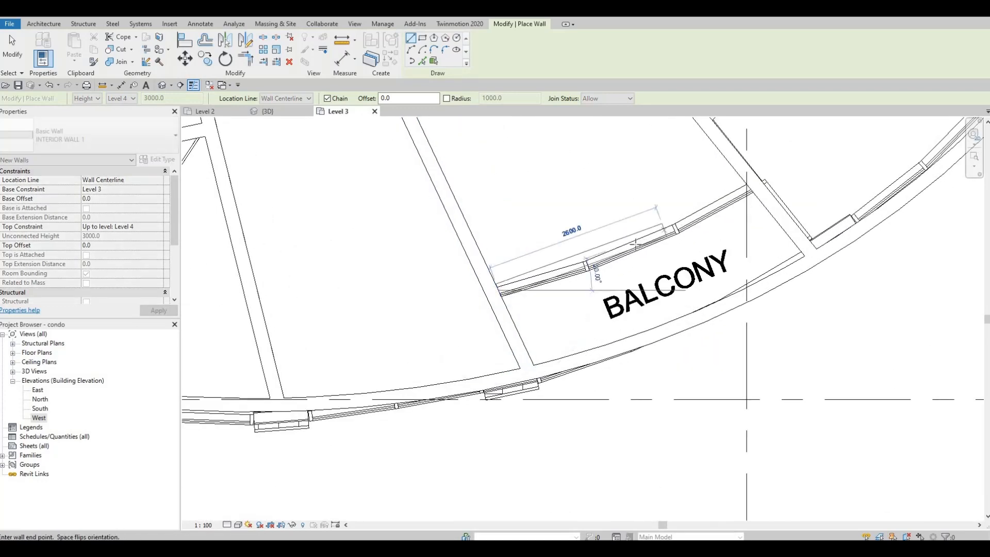
click(731, 191)
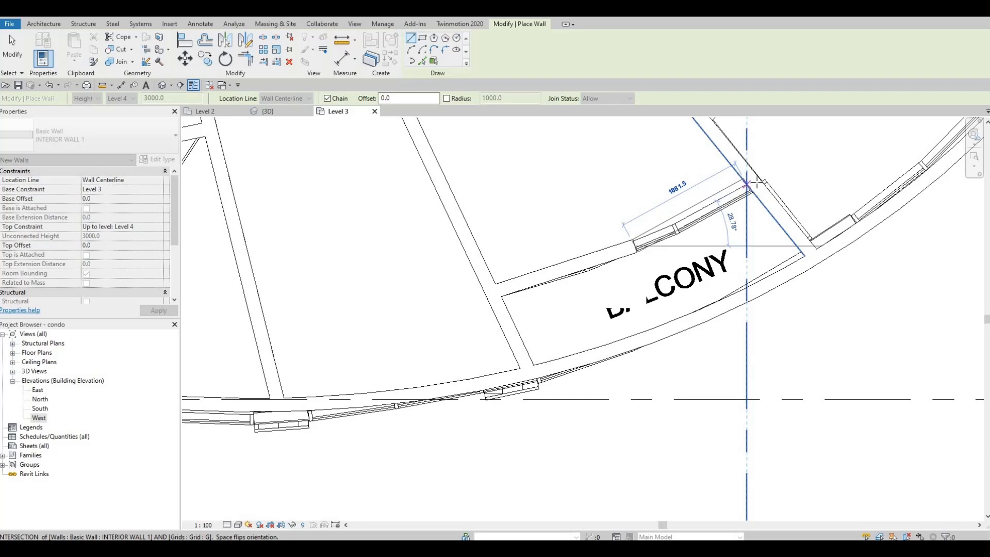
click(754, 183)
key(Escape)
middle_drag(649, 224, 599, 252)
scroll(601, 250, down, 2)
middle_drag(853, 227, 548, 365)
scroll(548, 365, down, 1)
middle_drag(573, 245, 483, 302)
scroll(483, 302, down, 1)
scroll(500, 287, up, 3)
click(484, 303)
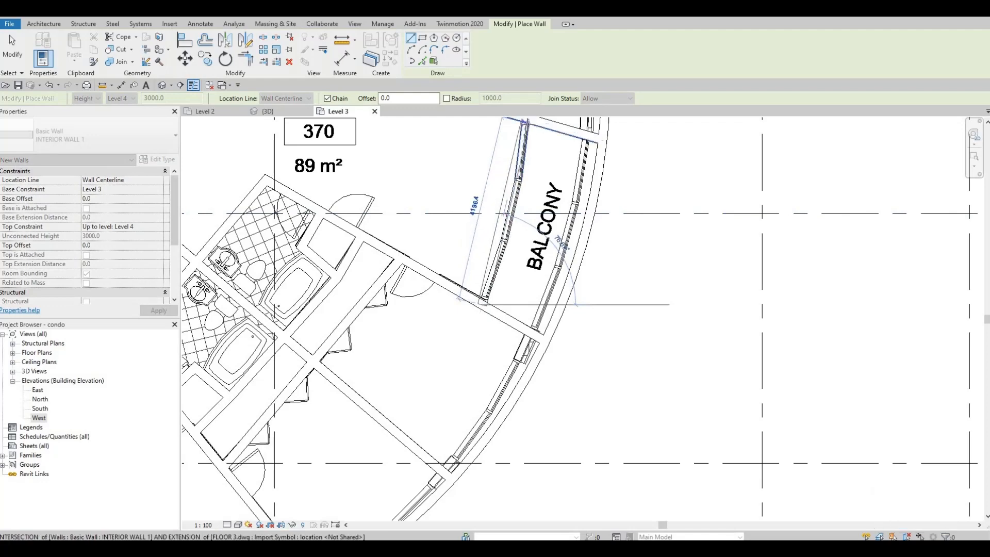
key(Escape)
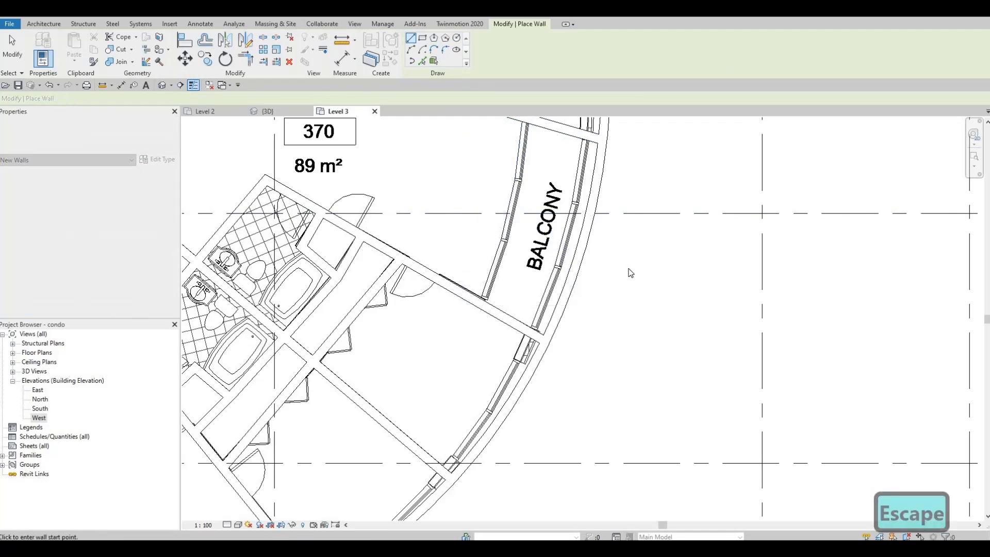
Step: Delete the two wall segments drawn along the inner side of unit 369's balcony
middle_drag(361, 464, 598, 300)
key(Escape)
scroll(358, 380, down, 3)
middle_drag(515, 372, 763, 320)
key(Escape)
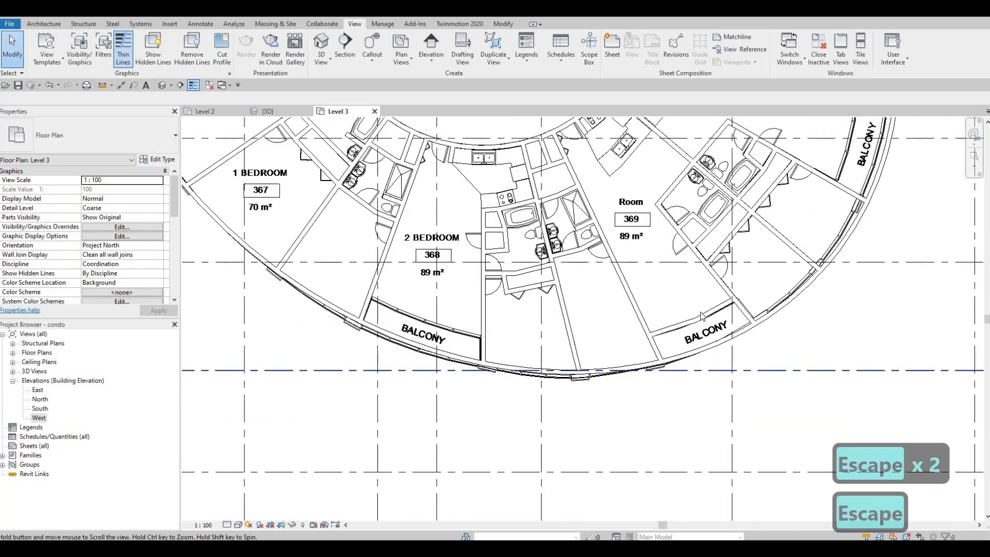
scroll(701, 316, down, 2)
click(681, 328)
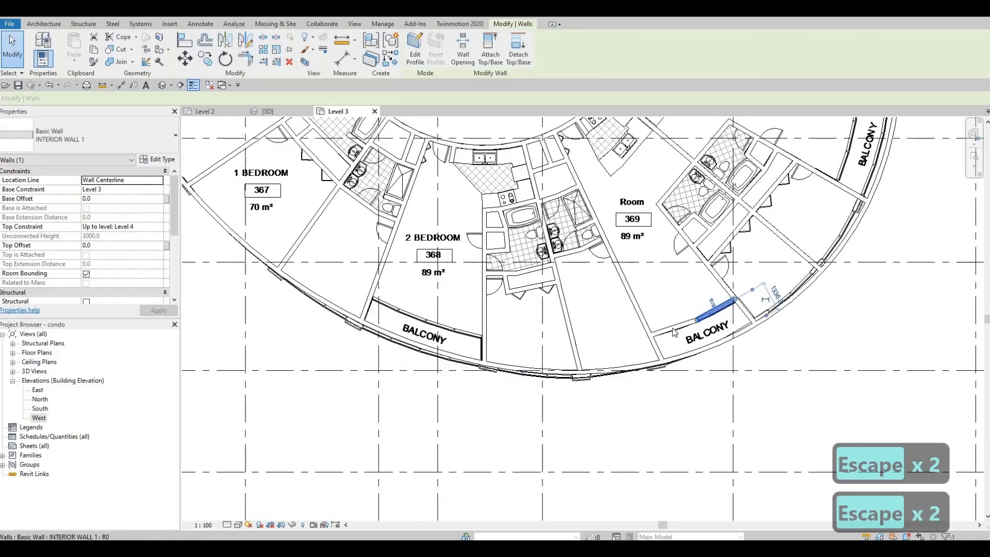
key(Delete)
click(691, 307)
key(Delete)
key(Escape)
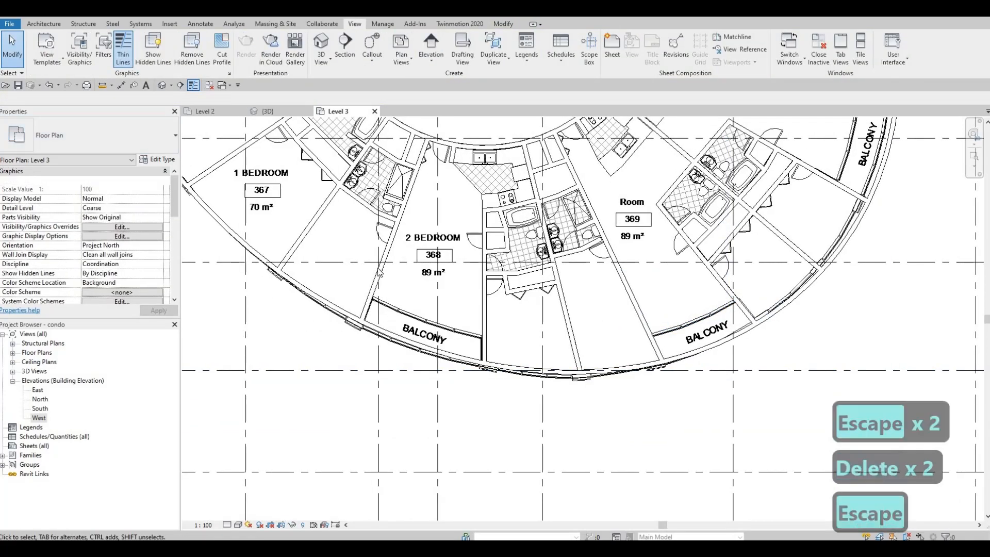
Step: Draw a curved INTERIOR WALL 1 wall about 5370 mm across along unit 368's balcony front, between the unit's side walls
click(377, 267)
key(c)
key(s)
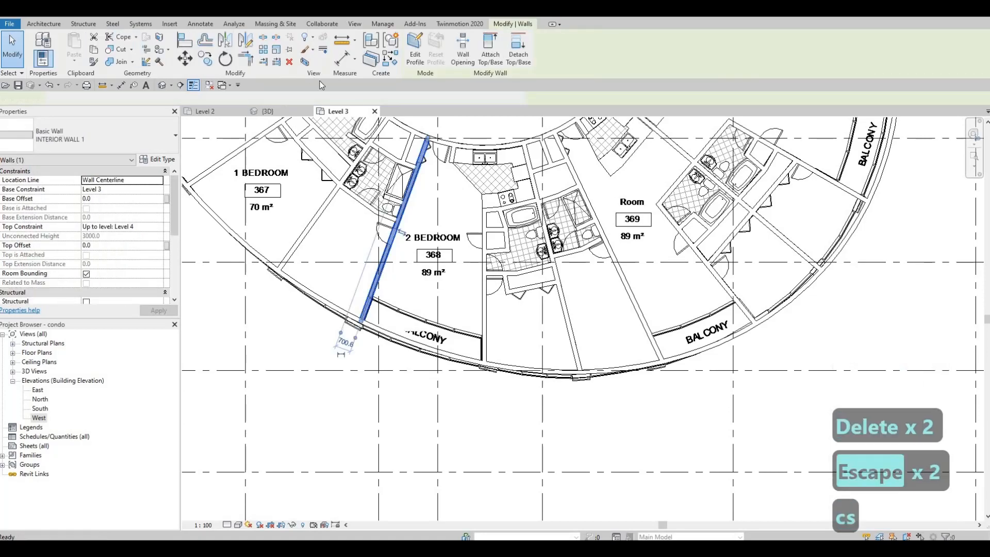
click(411, 50)
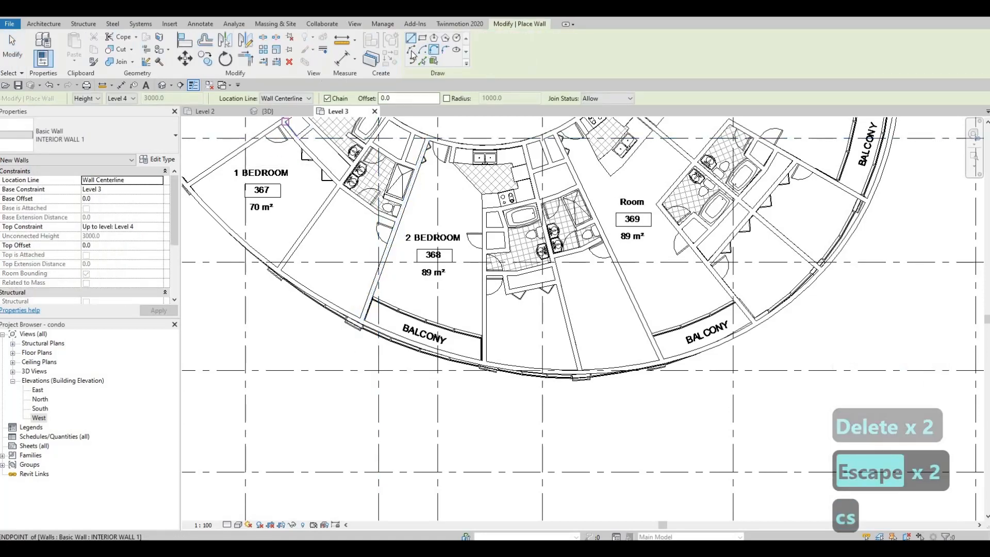
scroll(407, 308, up, 3)
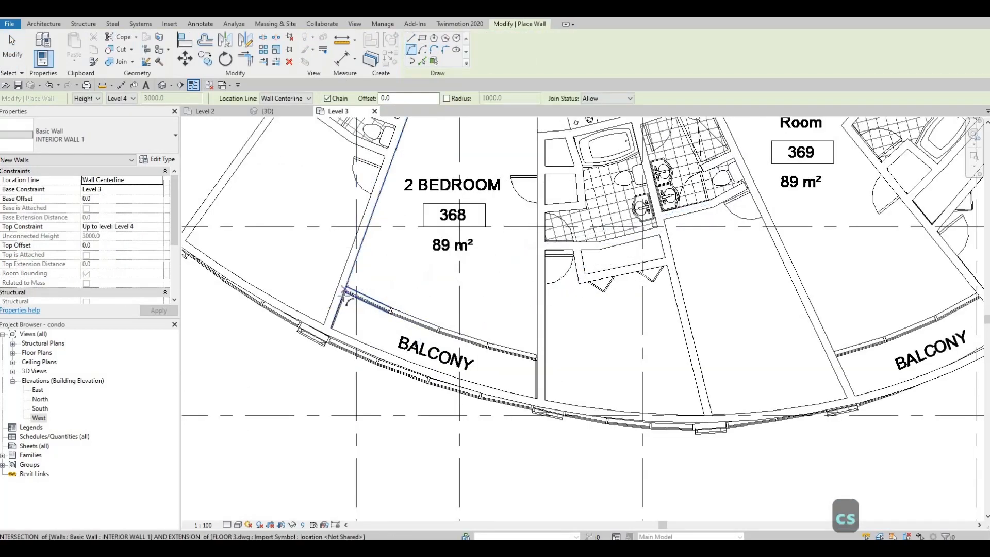
scroll(339, 294, up, 1)
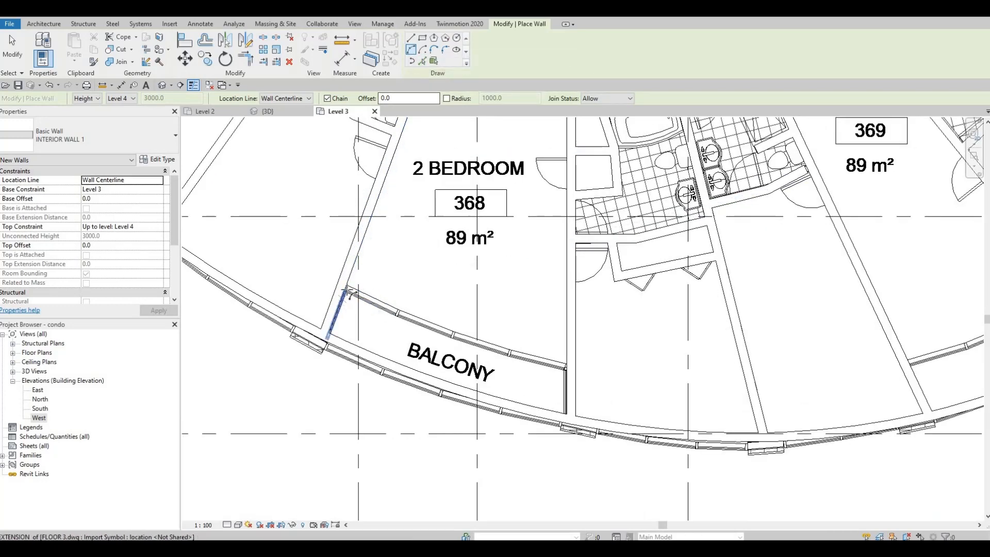
scroll(347, 292, up, 2)
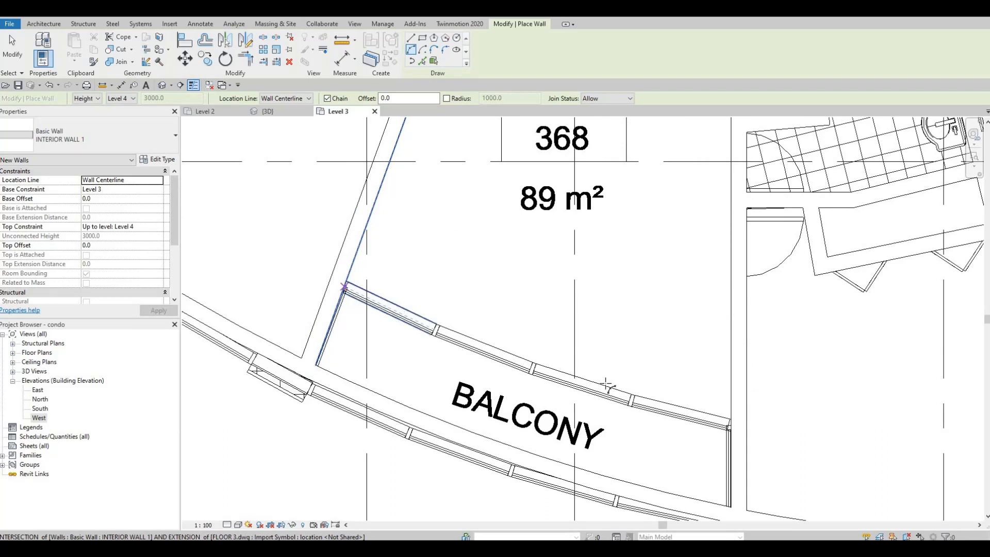
click(344, 286)
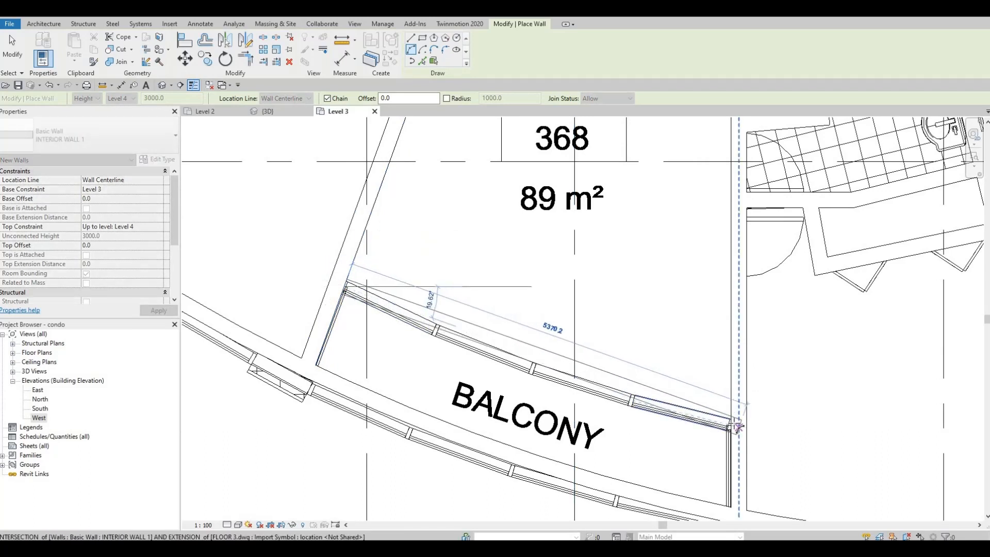
click(581, 381)
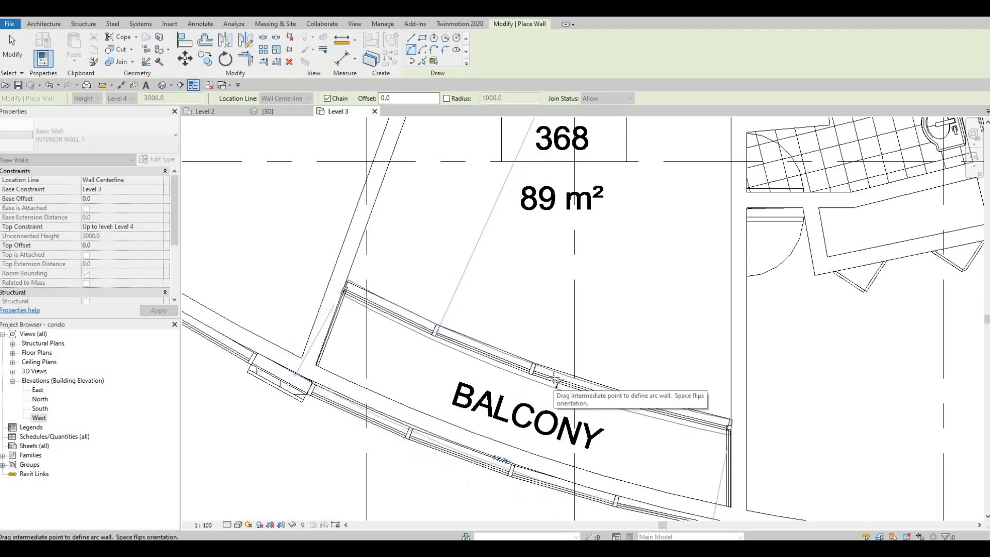
key(Escape)
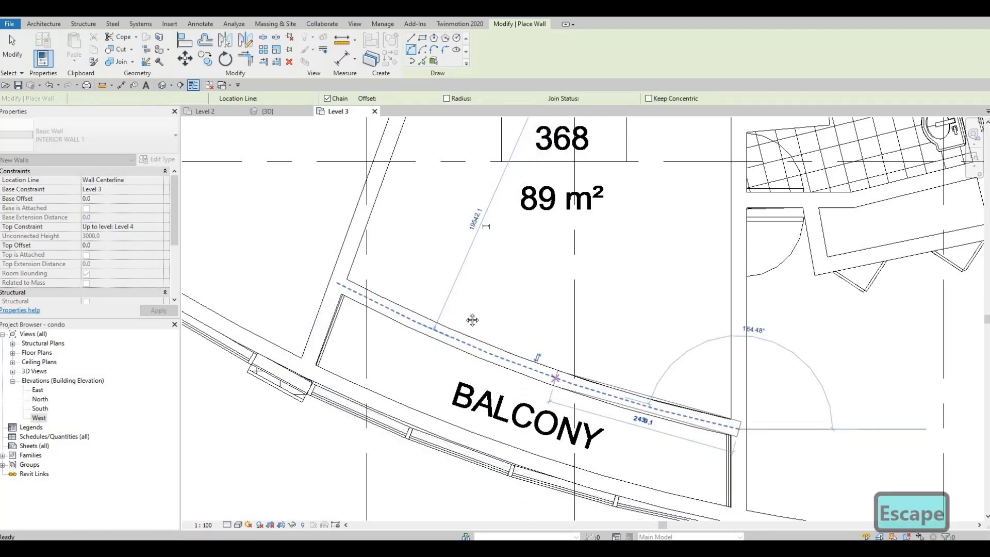
Step: Draw a curved interior wall along unit 369's balcony front, between its side walls, bowed to follow the plan
scroll(495, 315, down, 3)
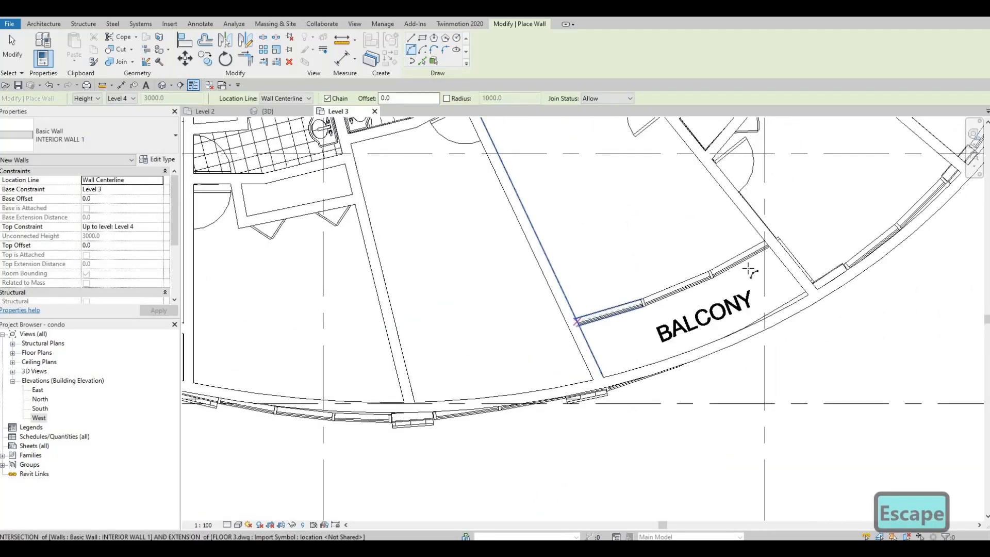
click(577, 322)
click(769, 242)
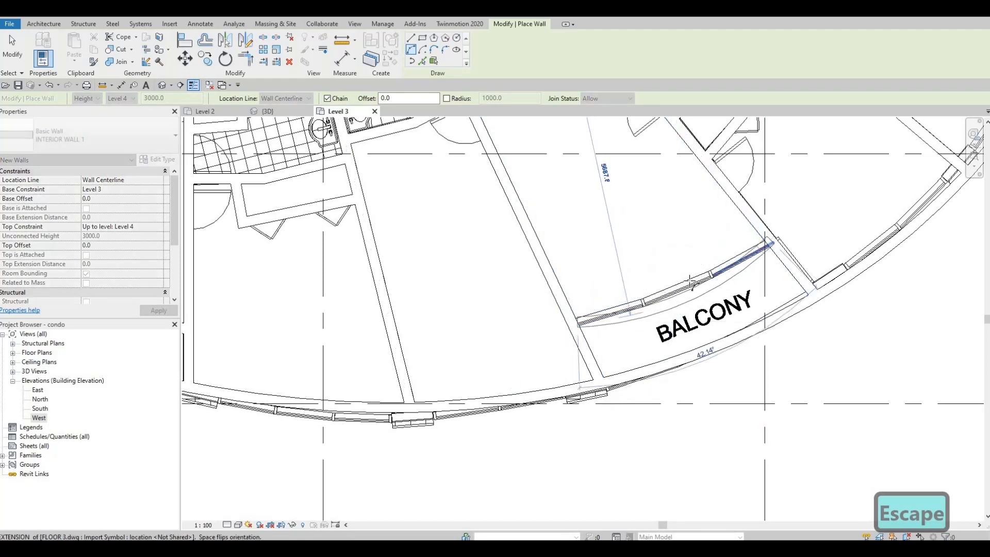
scroll(690, 286, up, 2)
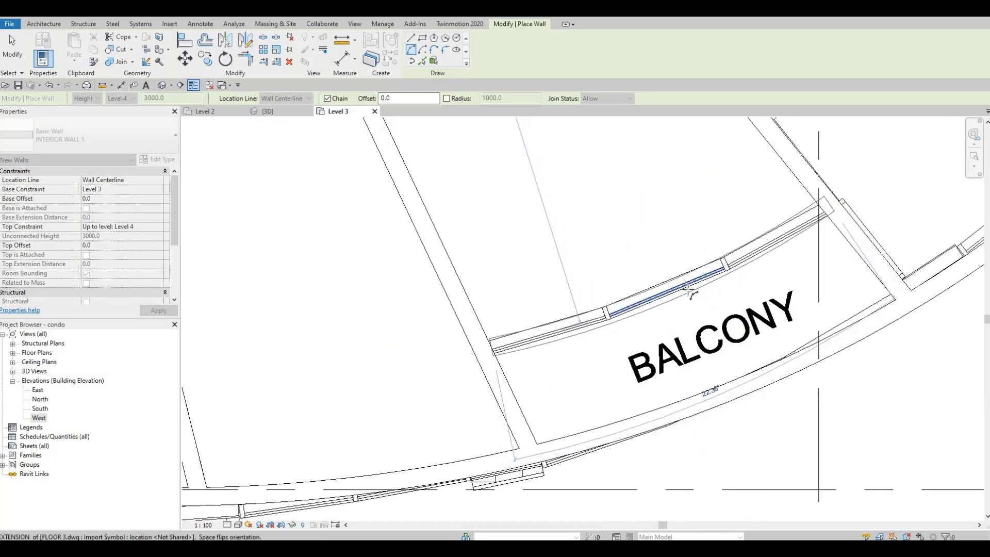
key(Escape)
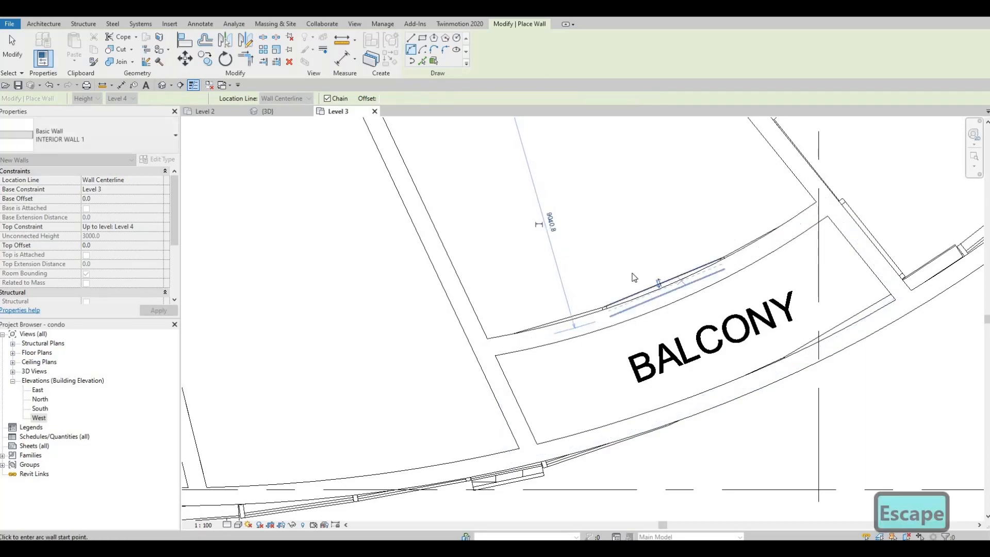
Step: Draw a curved interior wall along unit 370's balcony front, from one side wall to the other
scroll(592, 392, down, 4)
middle_drag(606, 374, 538, 502)
middle_drag(675, 253, 612, 347)
scroll(616, 343, up, 4)
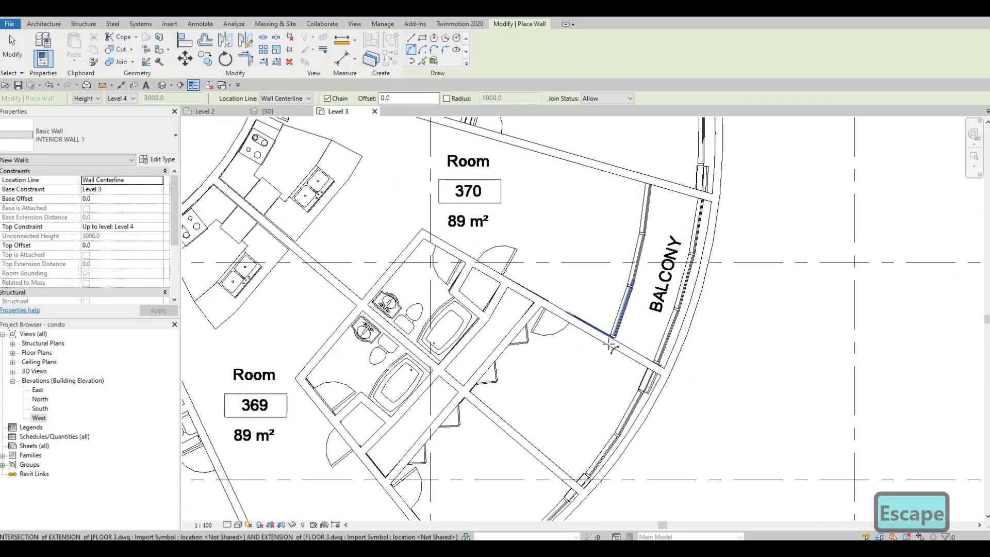
click(618, 346)
middle_drag(663, 229, 632, 342)
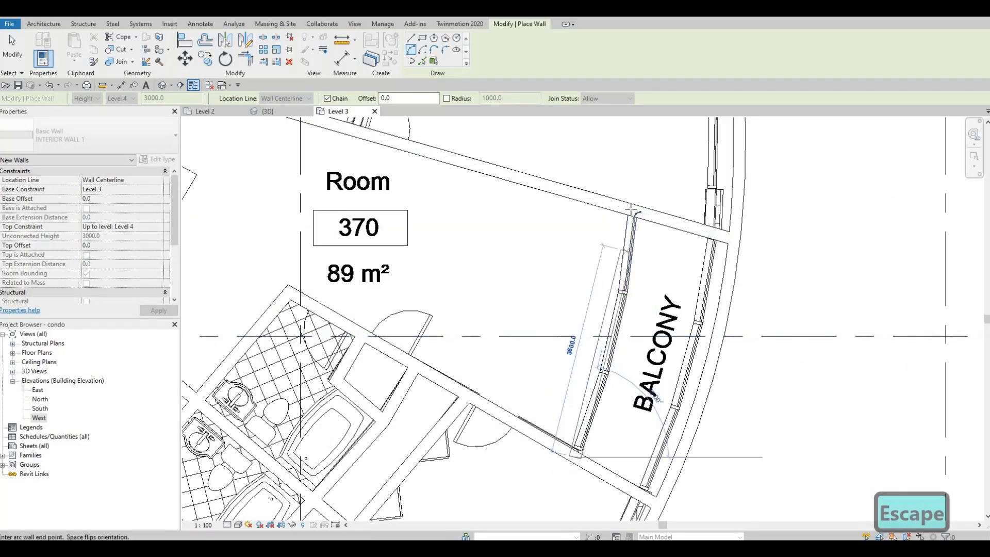
click(637, 292)
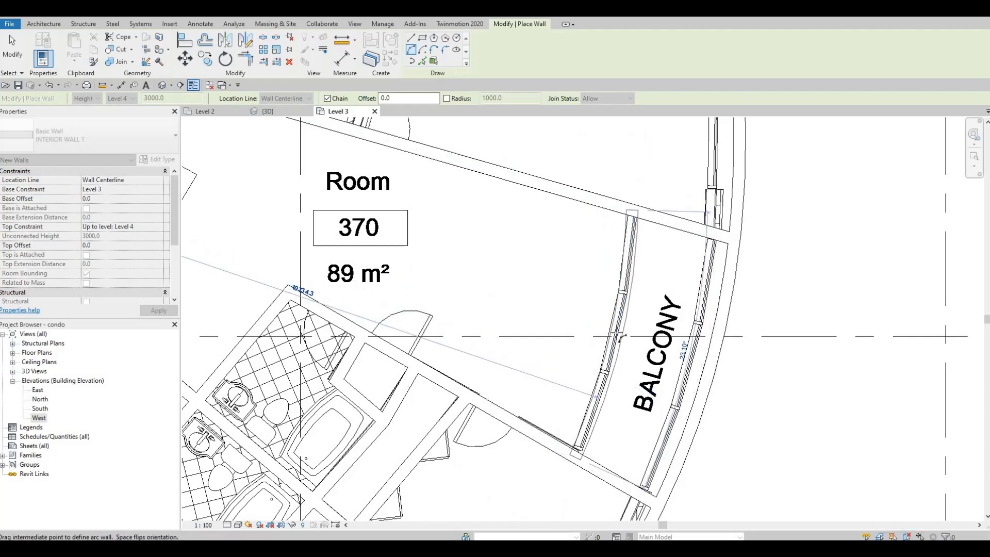
key(Escape)
Step: Draw a curved interior wall along unit 371's balcony front, from the long unit wall to the balcony's short side wall
scroll(614, 310, down, 3)
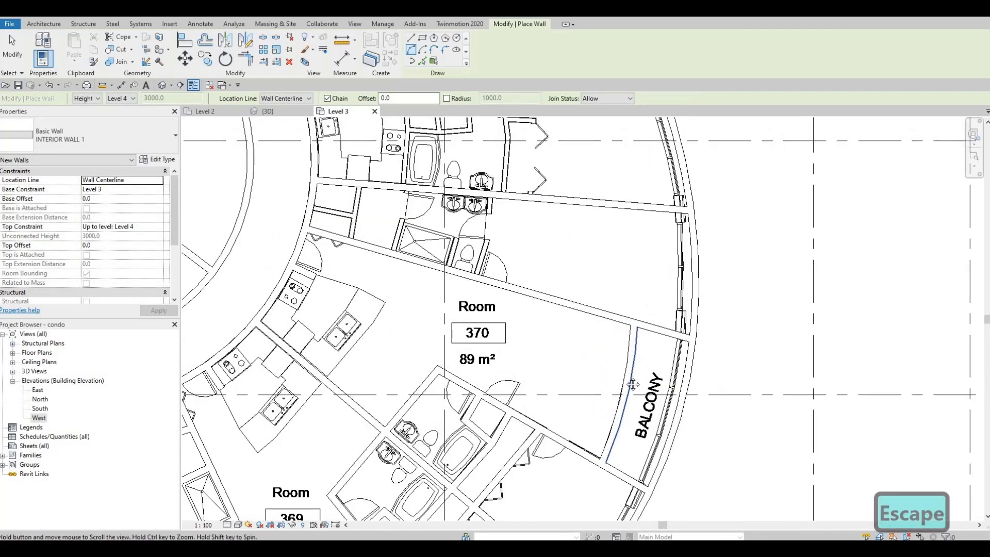
scroll(606, 301, down, 4)
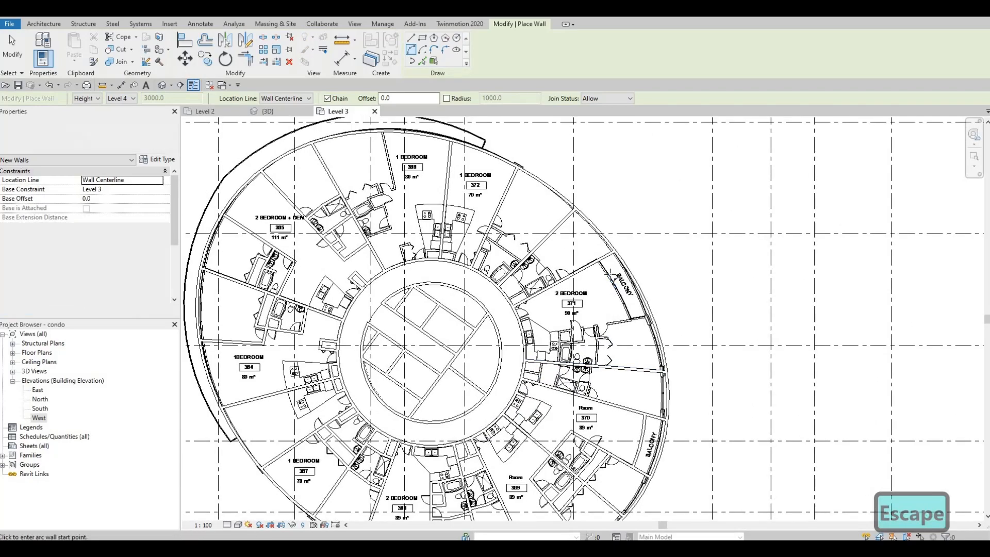
scroll(587, 252, up, 2)
scroll(588, 253, up, 3)
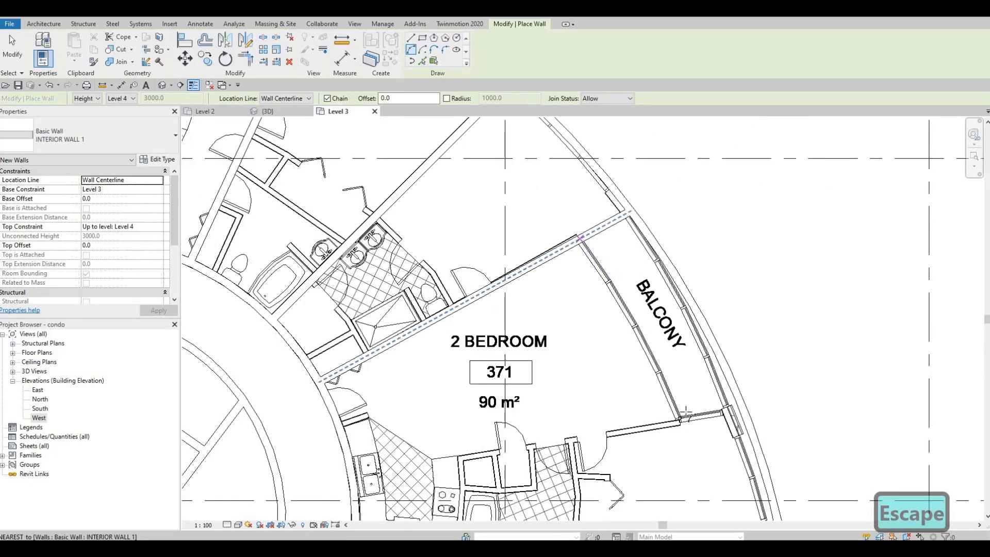
click(587, 252)
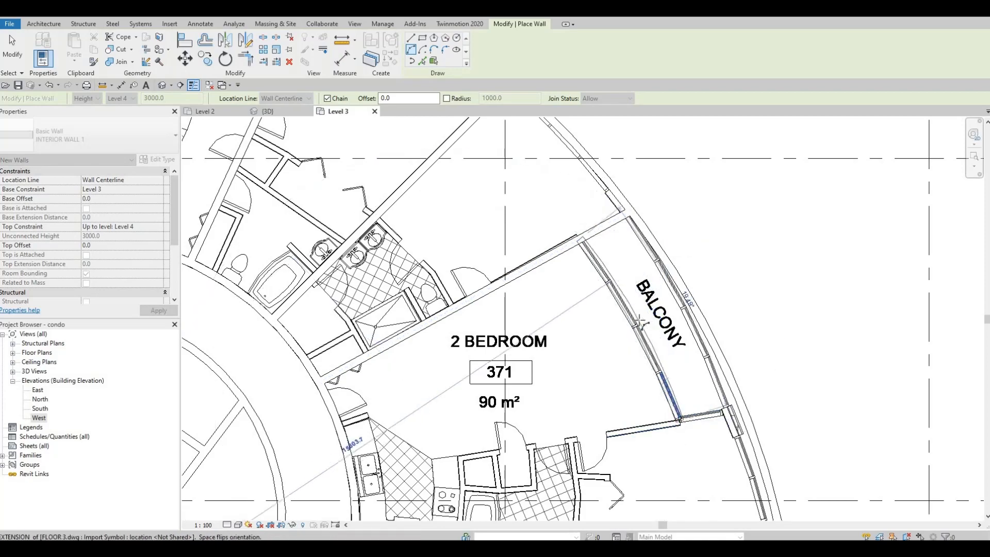
click(637, 327)
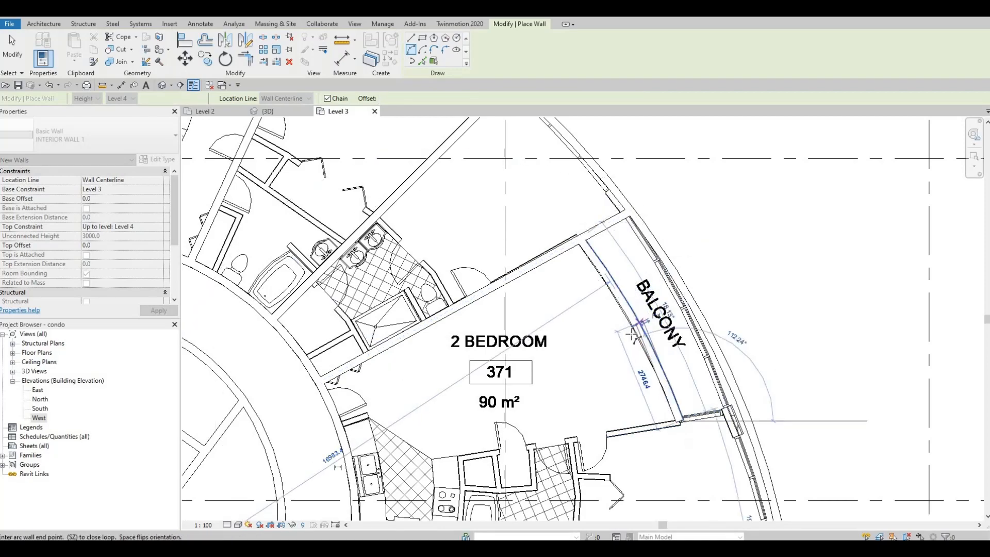
key(Escape)
middle_drag(649, 436, 658, 316)
scroll(690, 402, down, 3)
middle_drag(690, 402, 683, 302)
scroll(726, 366, down, 1)
key(Escape)
Step: Examine the floor plan, especially around units 368 to 371, for interior walls that are still missing
scroll(727, 367, down, 3)
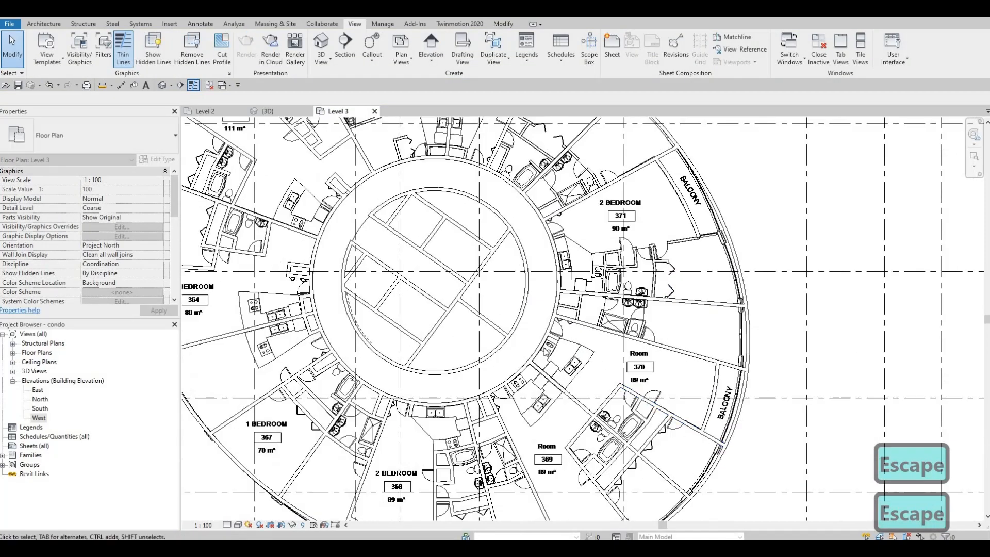
middle_drag(633, 203, 627, 319)
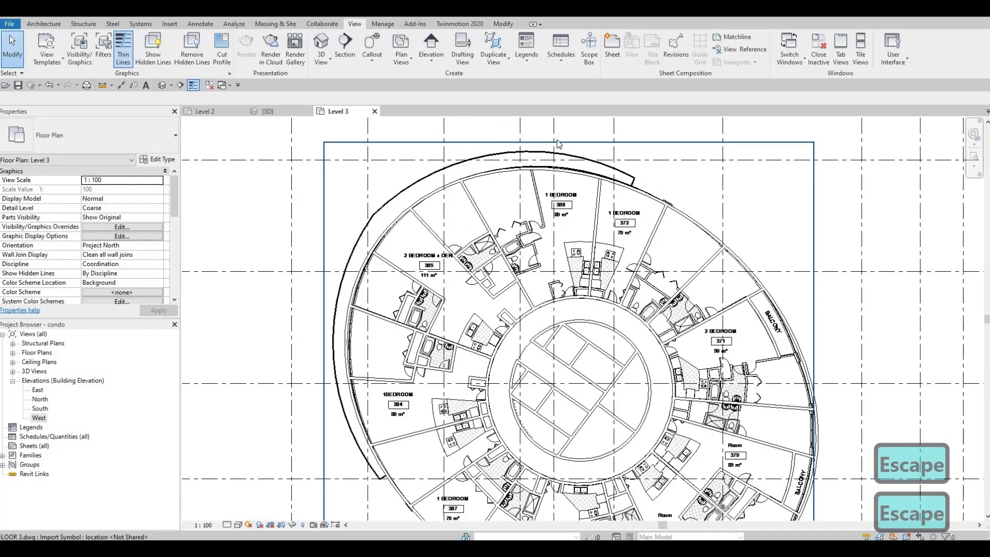
middle_drag(804, 501, 681, 398)
scroll(686, 377, up, 3)
key(Escape)
key(Escape)
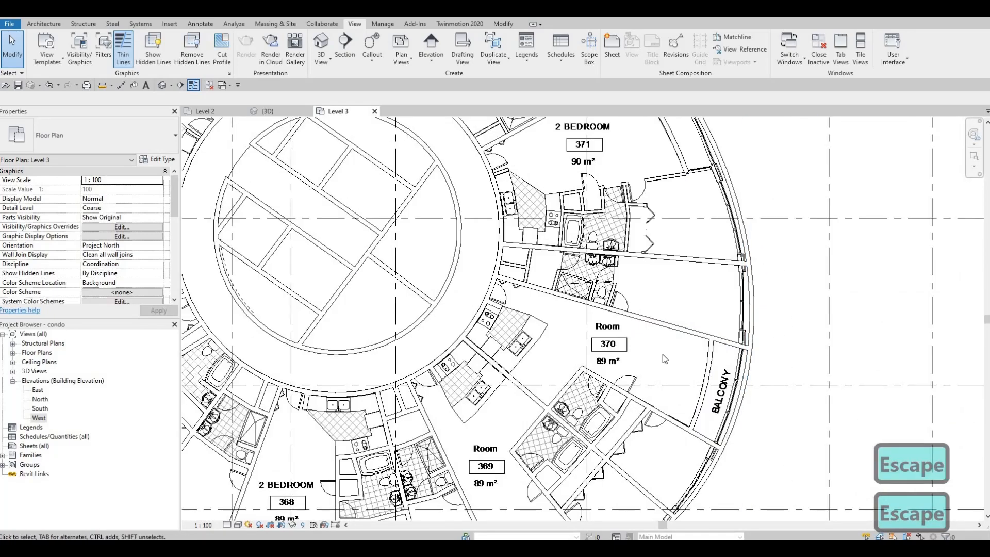
middle_drag(713, 219, 696, 260)
scroll(663, 334, up, 1)
scroll(663, 335, down, 2)
middle_drag(668, 410, 705, 288)
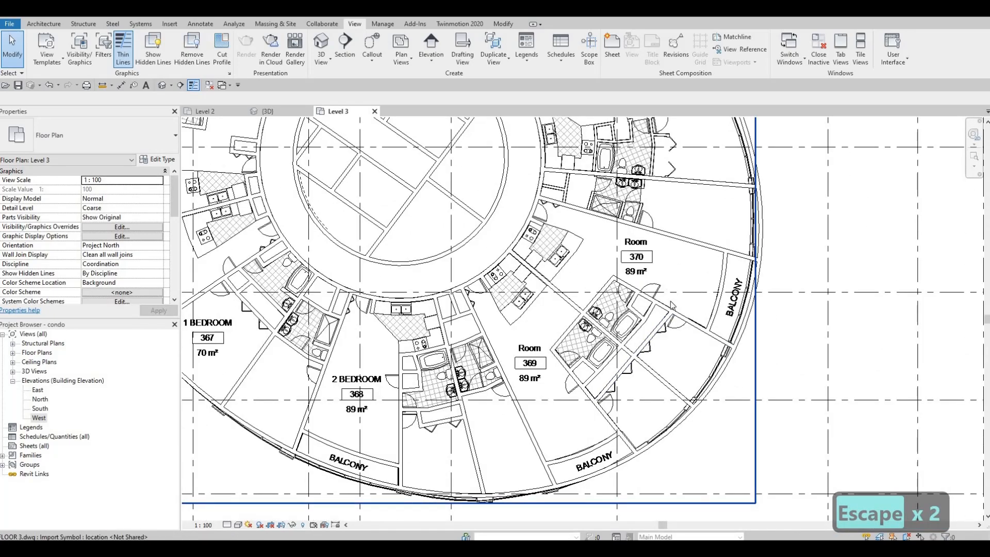
scroll(680, 303, up, 3)
key(Escape)
middle_drag(637, 261, 696, 339)
key(Escape)
key(Escape)
Step: Draw unit 370's closet walls near the corridor: one between the two long walls and a divider about 1150 mm long to the corridor wall
click(507, 290)
key(c)
key(s)
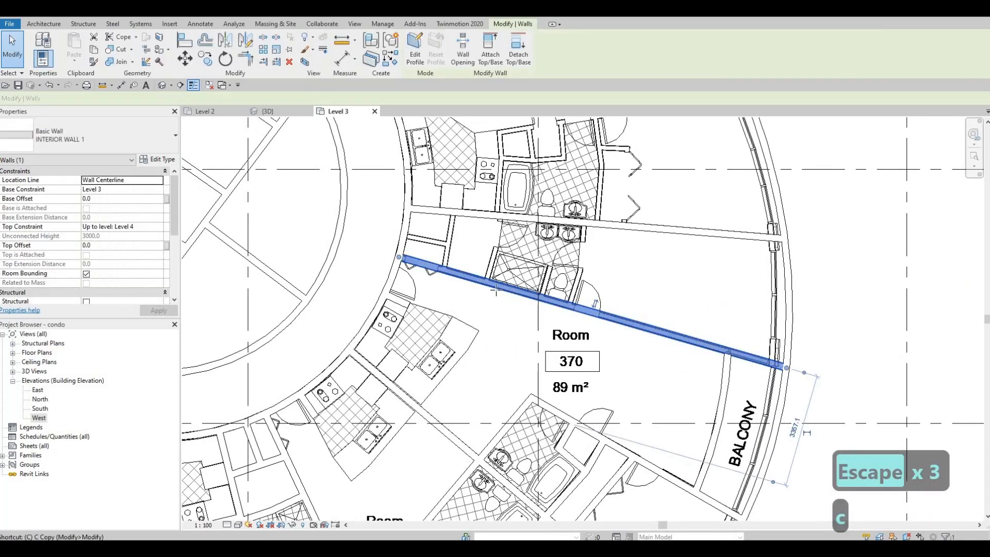
scroll(444, 209, up, 3)
click(448, 193)
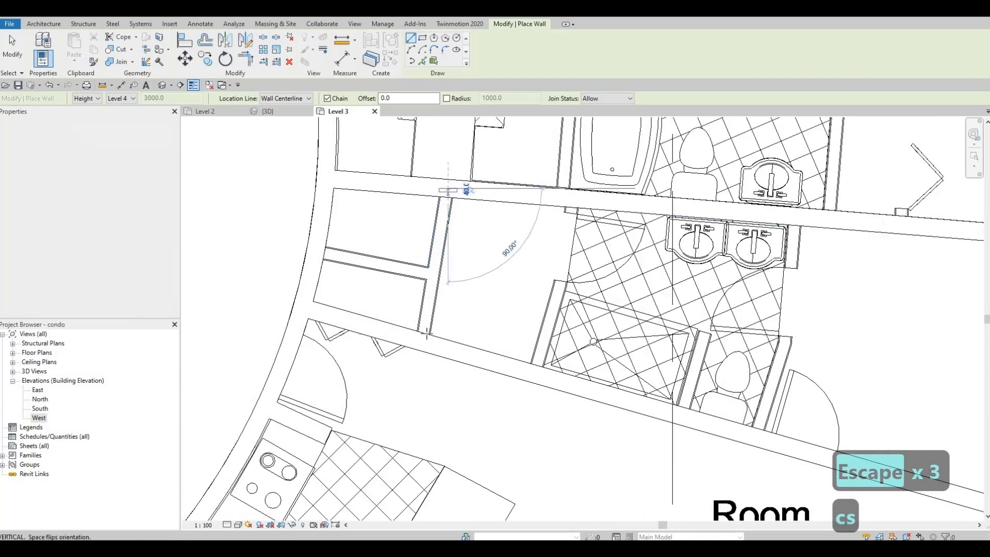
click(427, 336)
key(Escape)
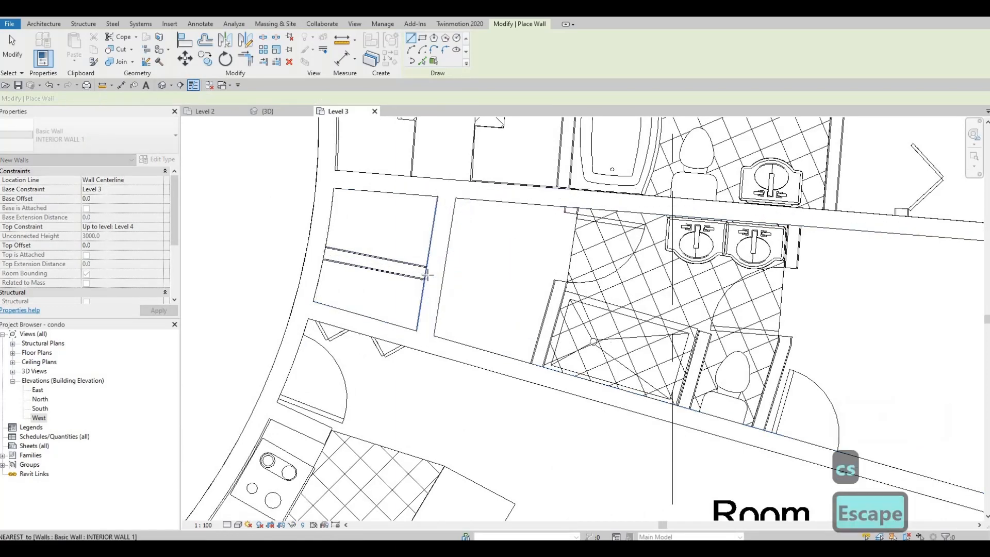
click(427, 276)
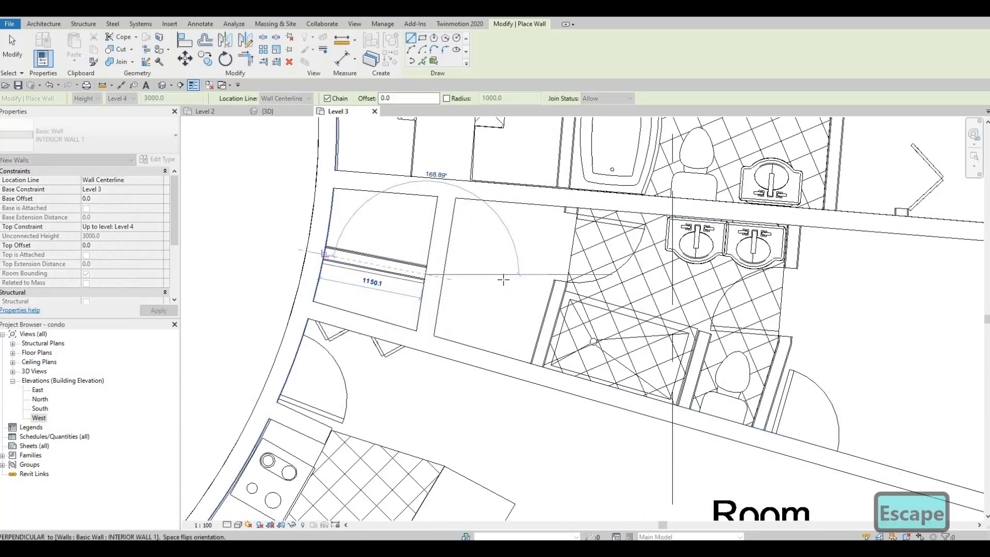
key(Escape)
Step: Draw unit 370's bathroom wall in two angled segments, from the unit-dividing wall past the shower to the opposite long wall
middle_drag(570, 206, 486, 192)
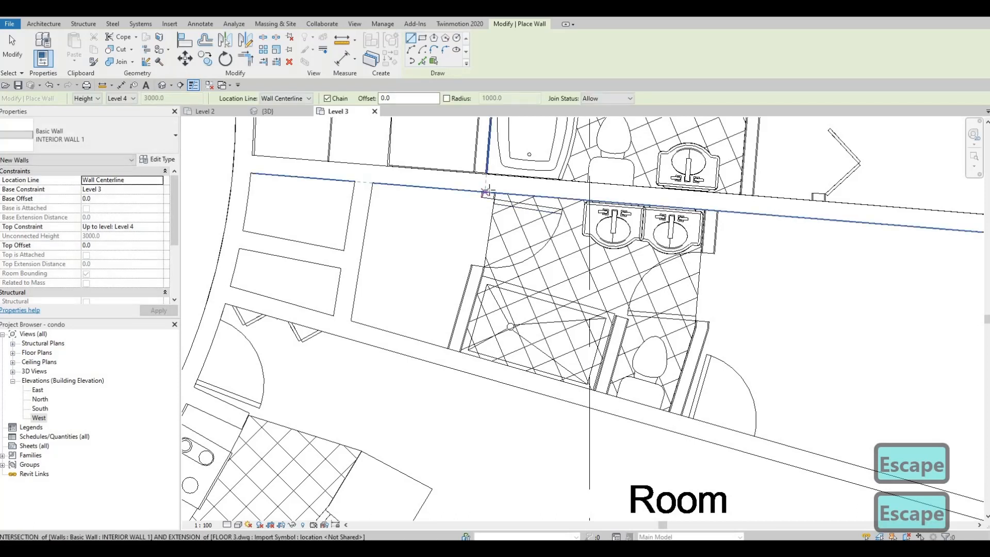
click(488, 193)
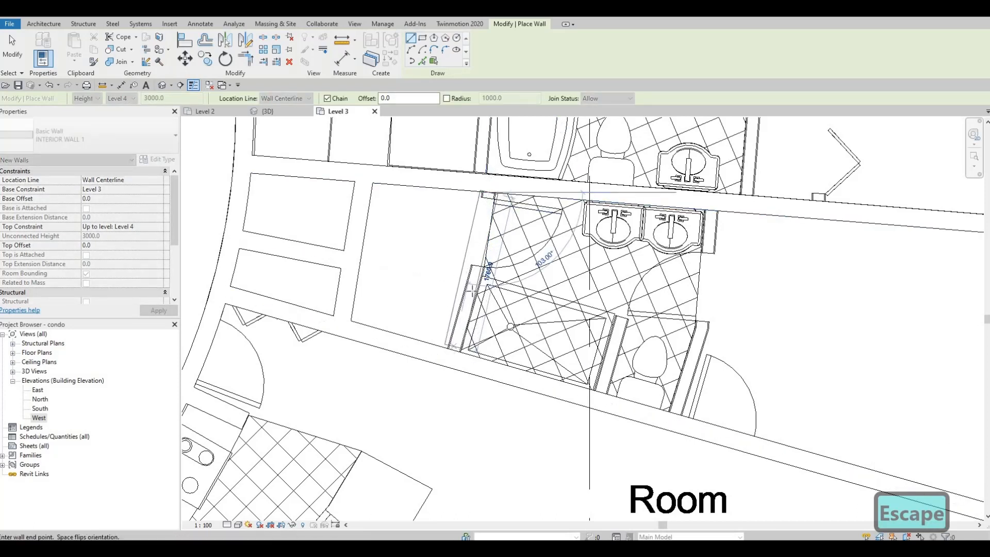
click(448, 345)
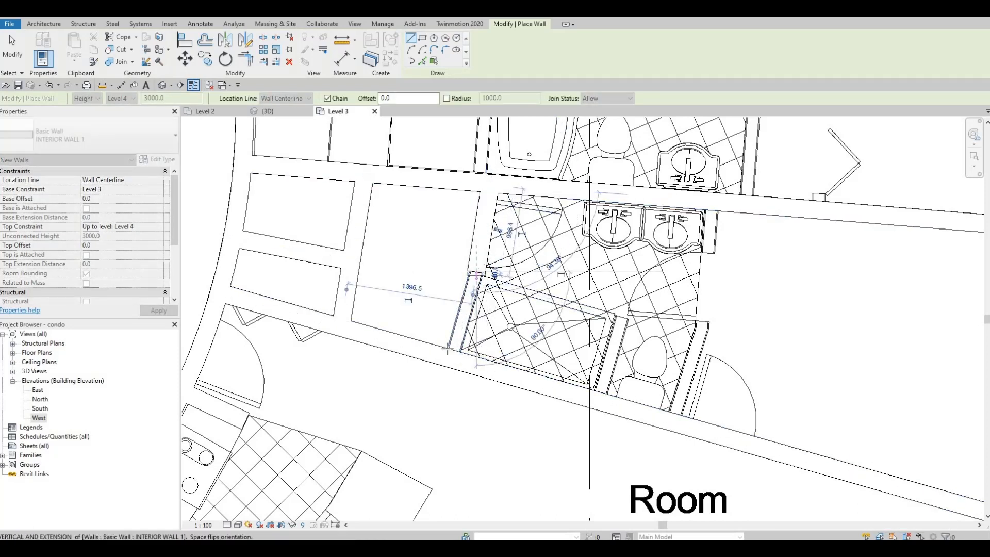
key(Escape)
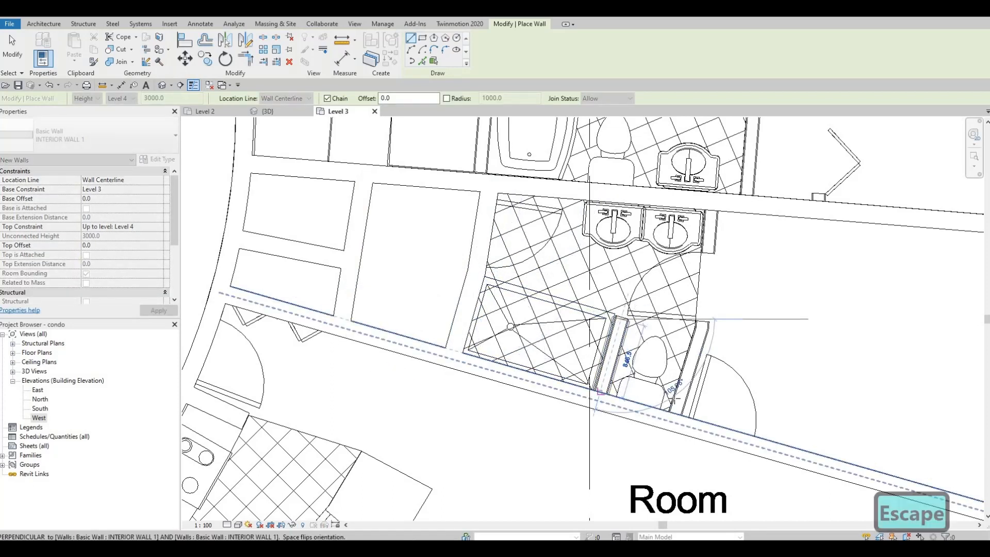
Step: Draw the wall between unit 370's shower and toilet, and the outer bathroom wall past the toilet up to the unit-dividing wall
key(Escape)
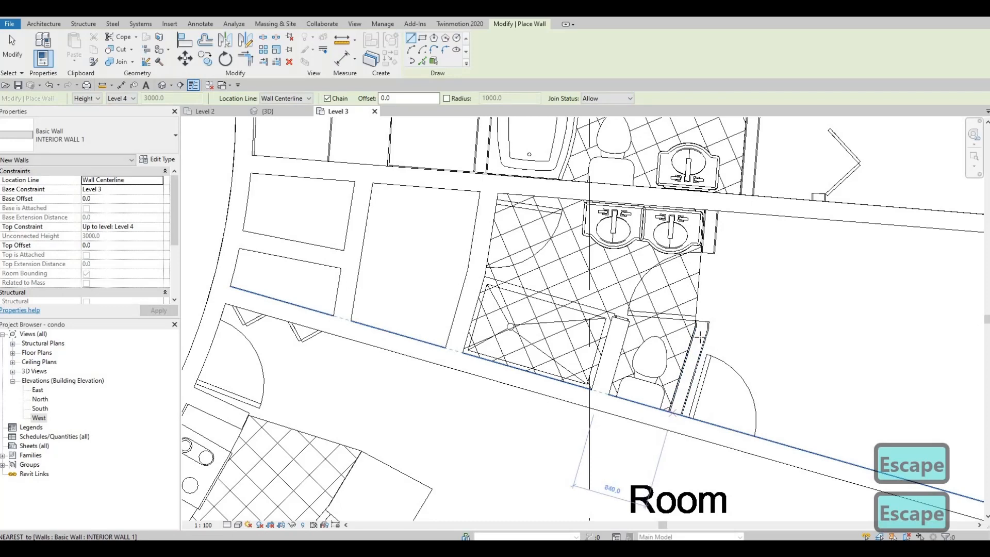
click(701, 326)
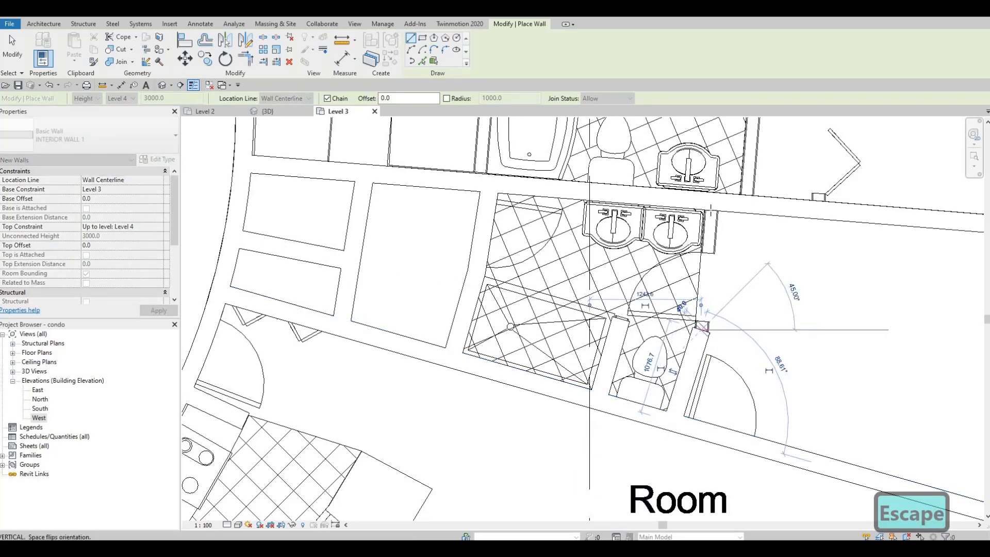
key(Escape)
scroll(765, 204, down, 1)
middle_drag(765, 204, 632, 408)
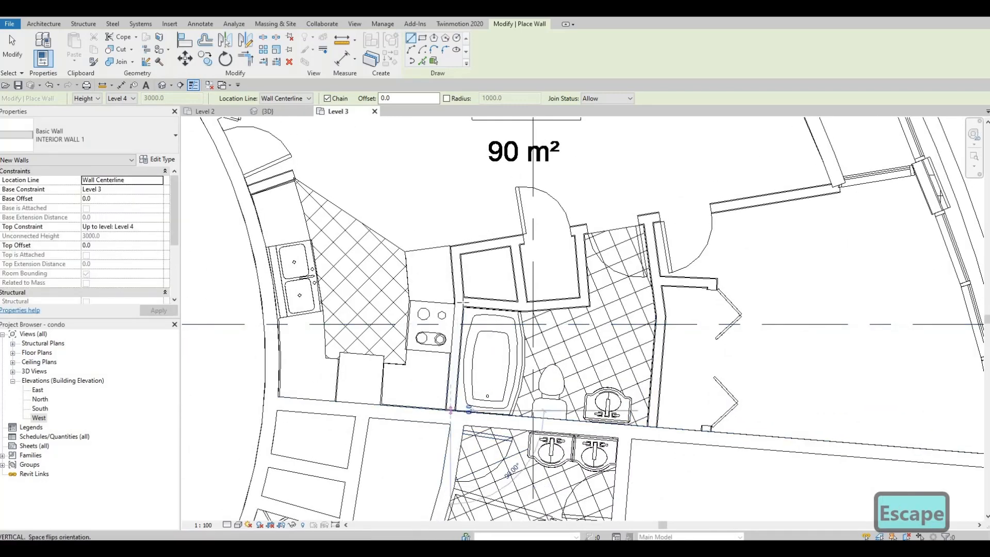
Step: Draw the wall between unit 371's kitchen and tub, past the closets, and turn it about 7300 mm along the bedroom to the outer facade
click(450, 410)
click(457, 302)
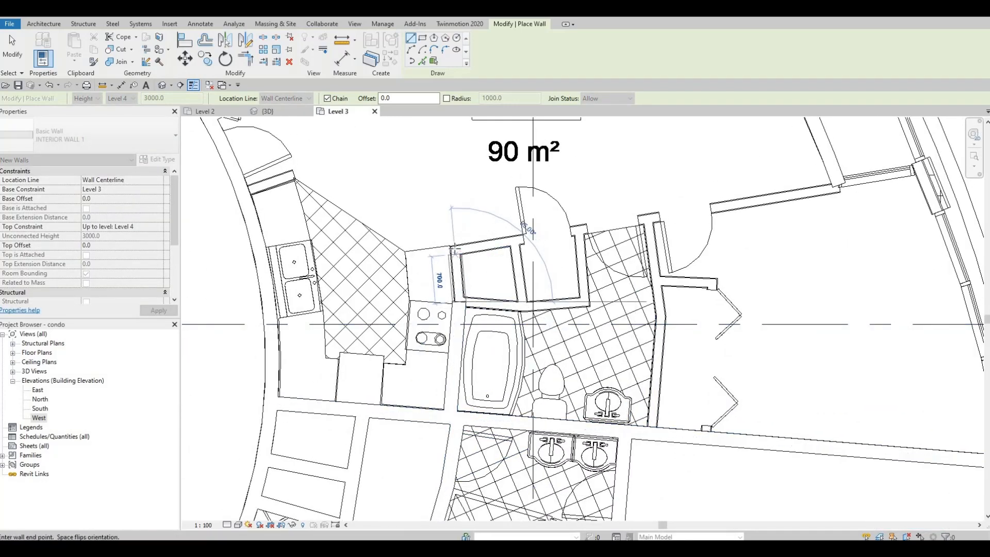
click(456, 248)
middle_drag(796, 236, 646, 296)
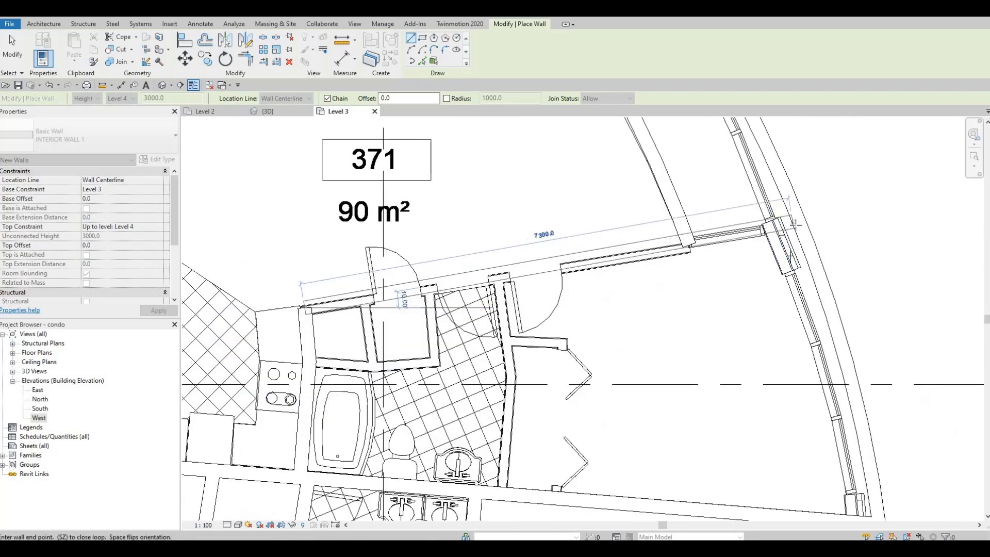
key(Escape)
Step: Draw the wall between unit 371's tub bathroom and bedroom in two angled segments, from the long bedroom wall to the opposite unit-dividing wall
middle_drag(507, 383, 552, 363)
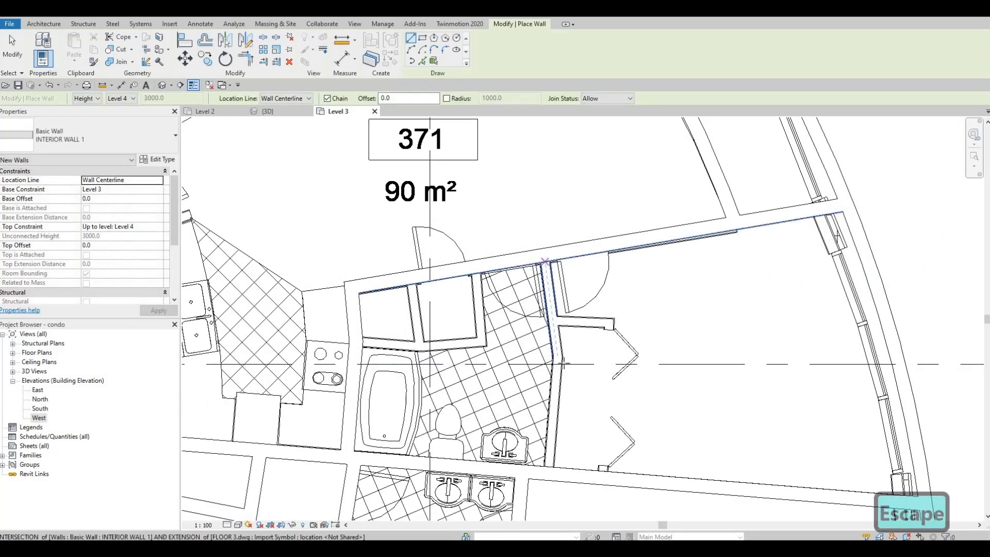
click(555, 260)
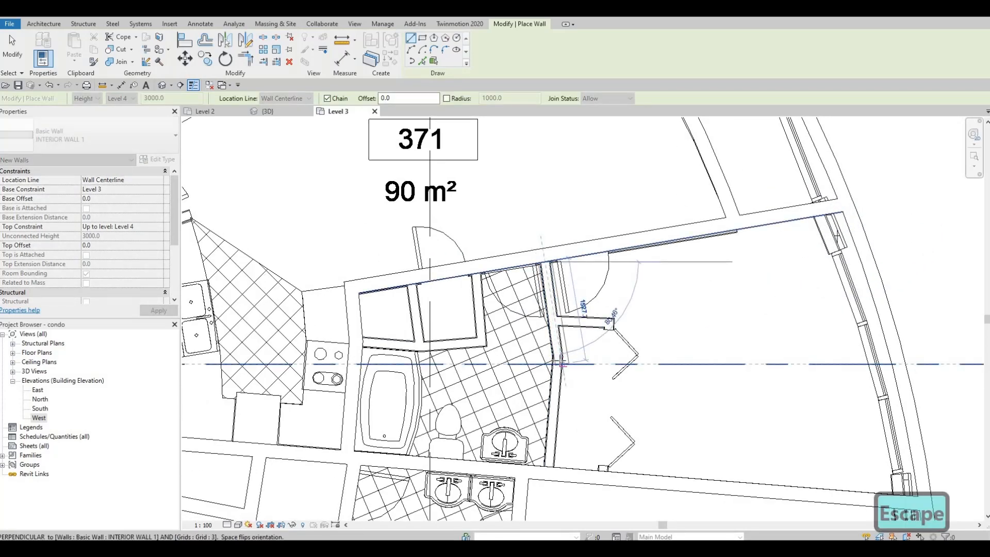
scroll(562, 364, up, 1)
scroll(561, 364, up, 1)
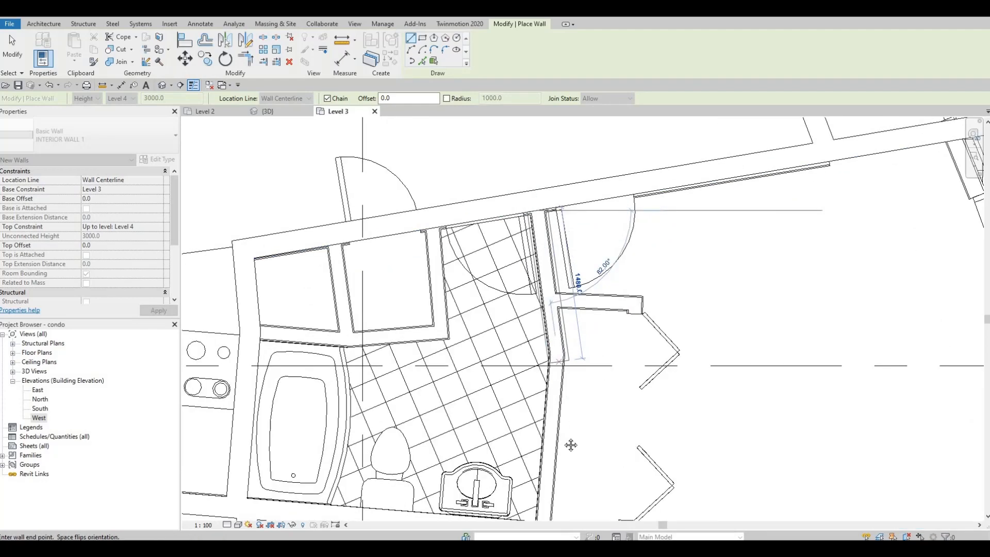
middle_drag(571, 445, 588, 364)
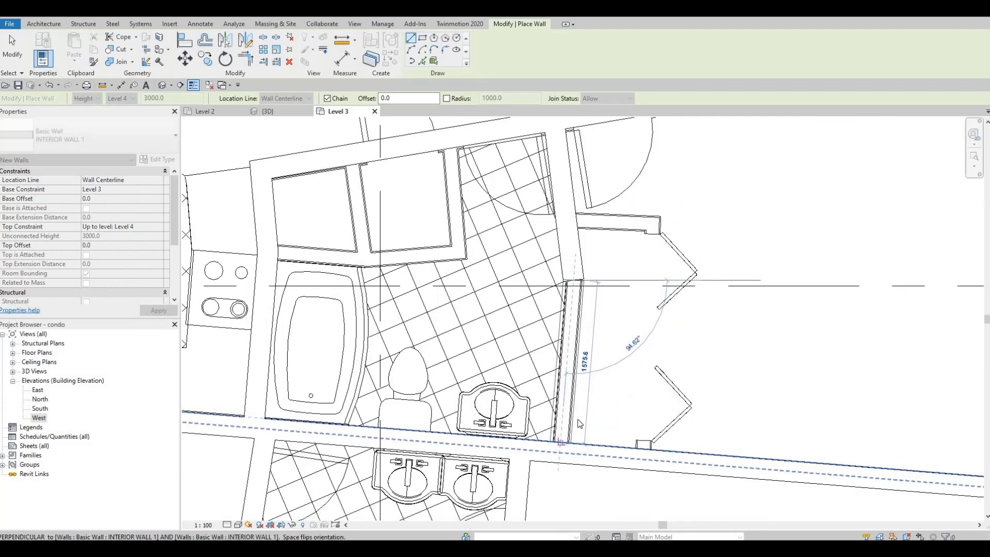
key(Escape)
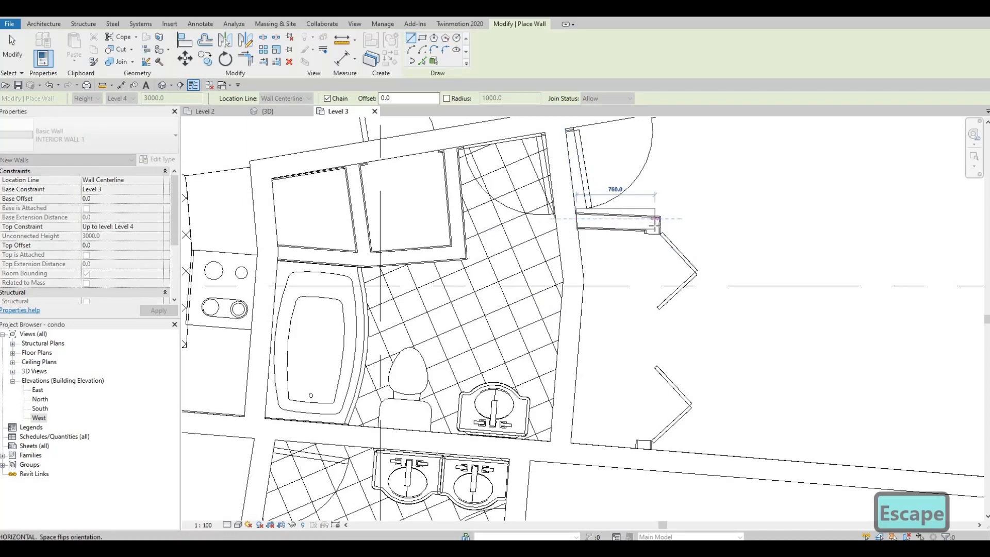
Step: Draw unit 371's bedroom closet walls: a short wall about 900 mm long and the door-side wall, about 2270 mm, down to the unit-dividing wall
scroll(653, 223, up, 2)
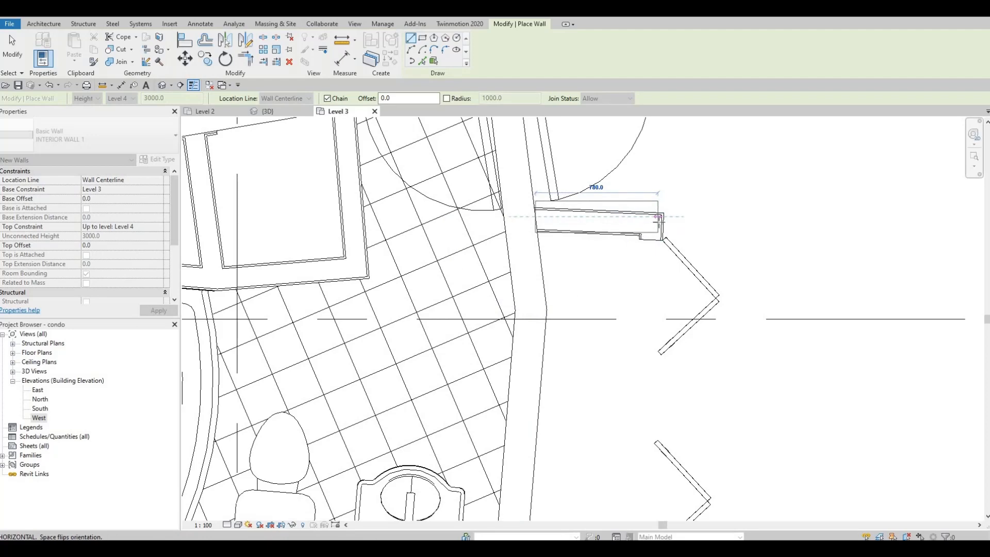
scroll(659, 219, up, 2)
click(663, 222)
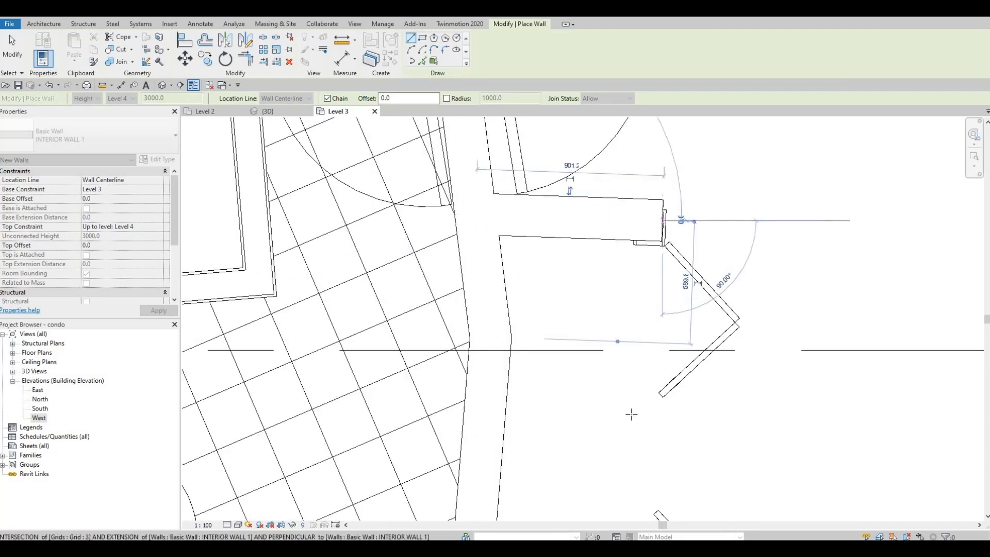
middle_drag(629, 412, 639, 283)
scroll(640, 283, down, 2)
middle_drag(650, 382, 667, 312)
scroll(656, 386, down, 2)
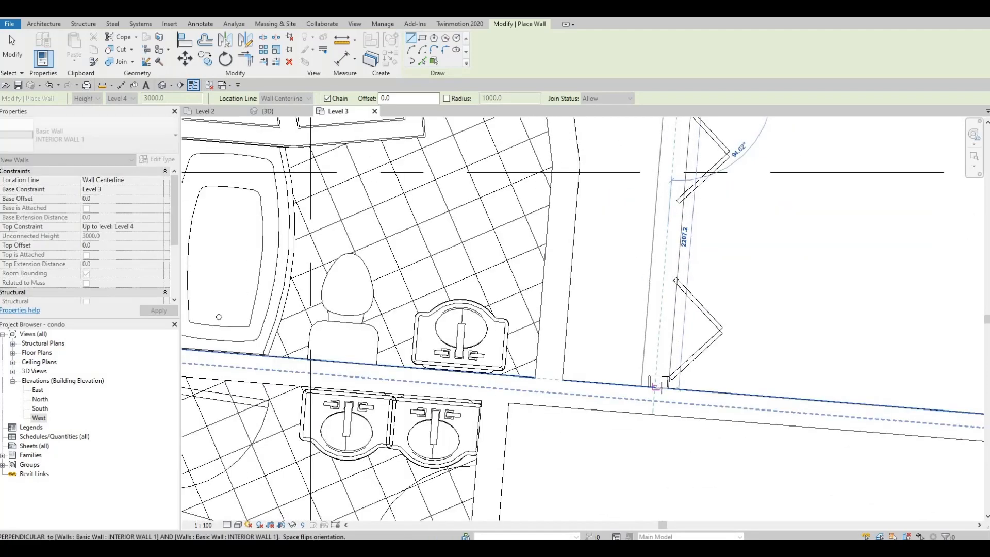
click(657, 386)
key(Escape)
Step: Draw the walls around the two closets next to unit 371's tub bathroom, back to the kitchen-side wall, and the divider between them
middle_drag(666, 406, 819, 424)
scroll(818, 424, down, 1)
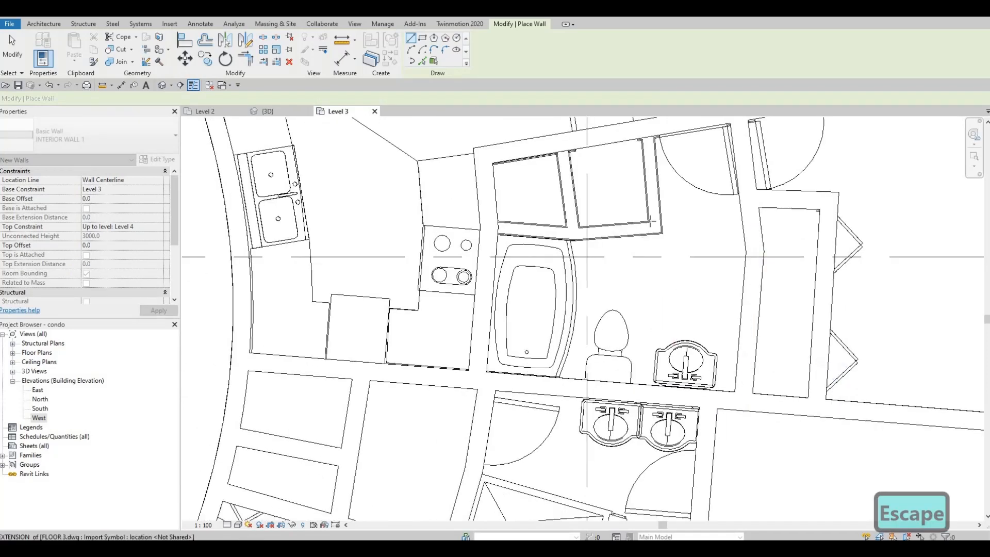
middle_drag(721, 248, 722, 299)
click(648, 191)
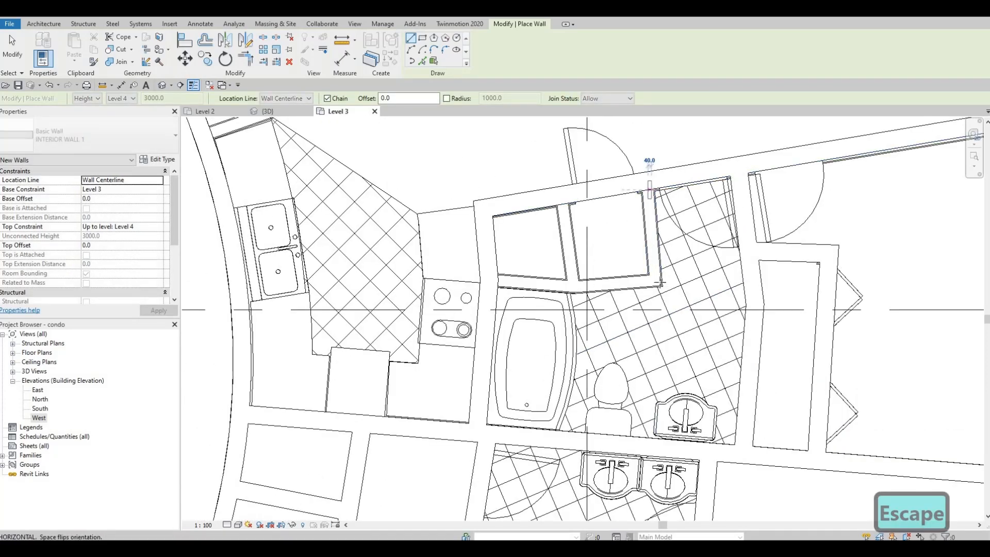
click(661, 283)
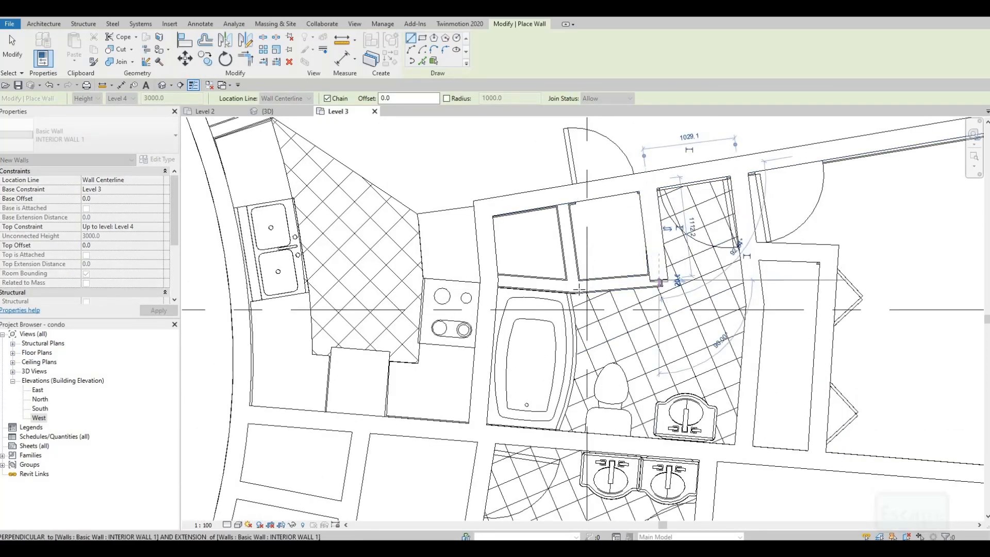
click(521, 285)
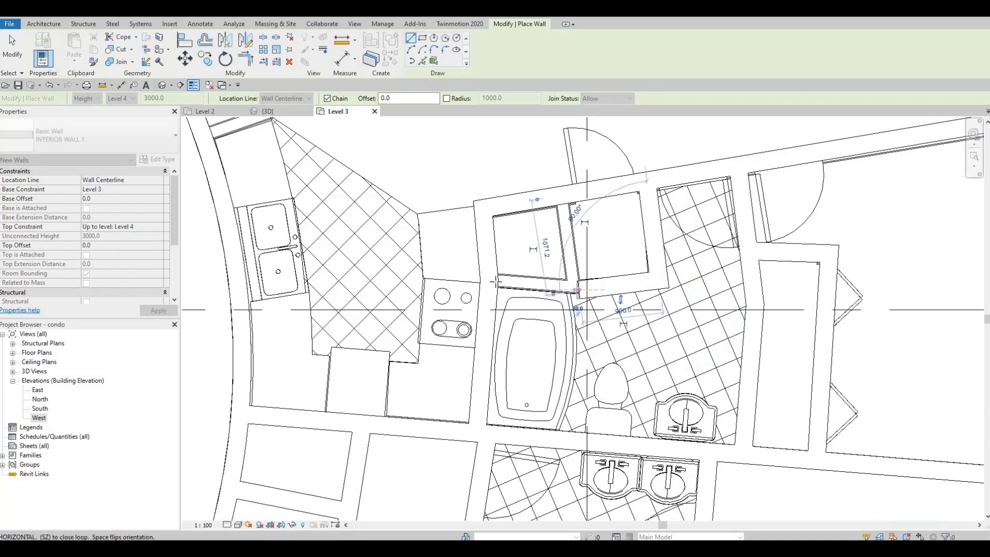
key(Escape)
click(564, 201)
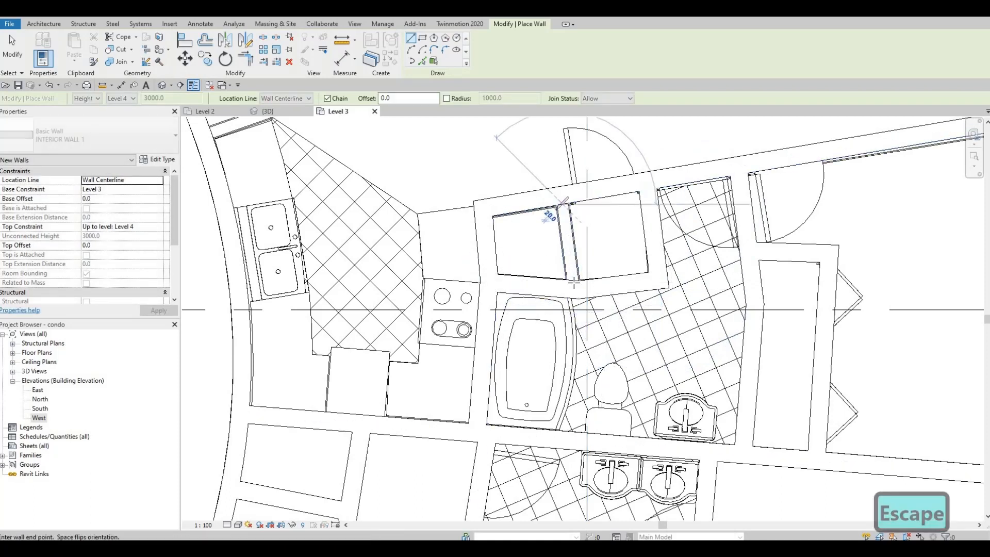
click(574, 281)
key(Escape)
Step: Draw the short wall about 760 mm long at the end of unit 371's kitchen counter, beside the entrance door
scroll(573, 281, down, 2)
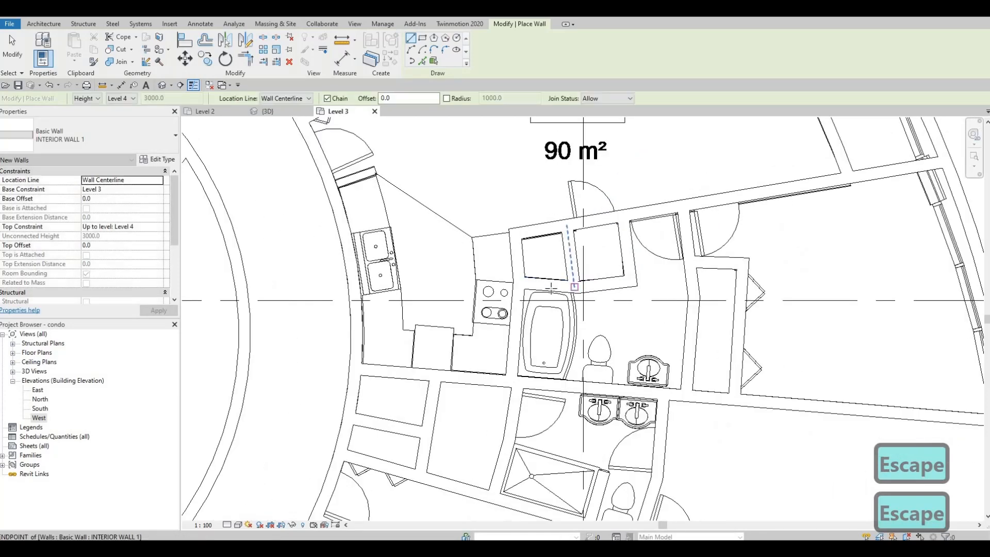
scroll(574, 280, down, 1)
middle_drag(432, 202, 490, 230)
scroll(450, 215, up, 6)
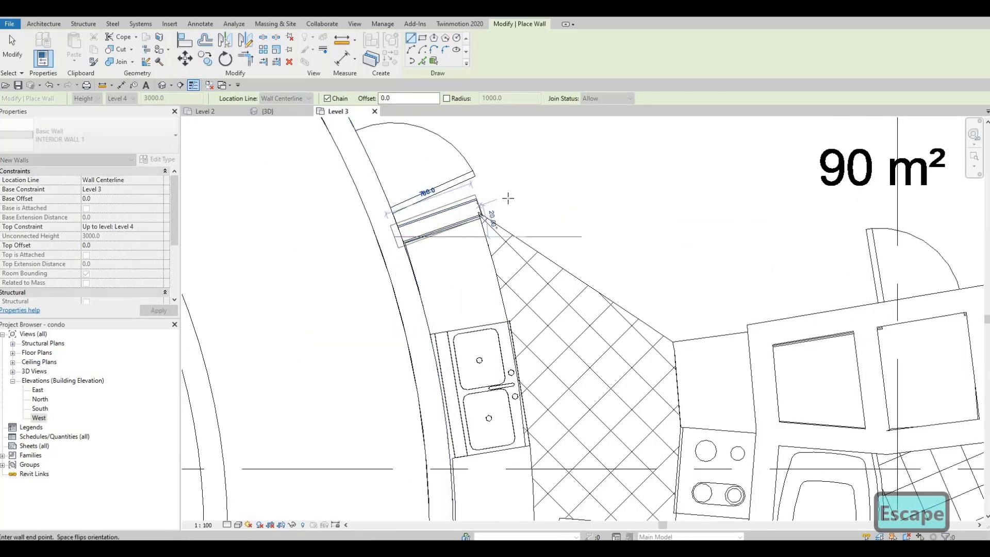
key(Escape)
Step: Draw the two-segment angled wall between unit 371's shower bathroom and its corridor-side closets, and the closet divider to the corridor wall
scroll(572, 210, down, 2)
scroll(579, 313, down, 2)
middle_drag(577, 314, 578, 398)
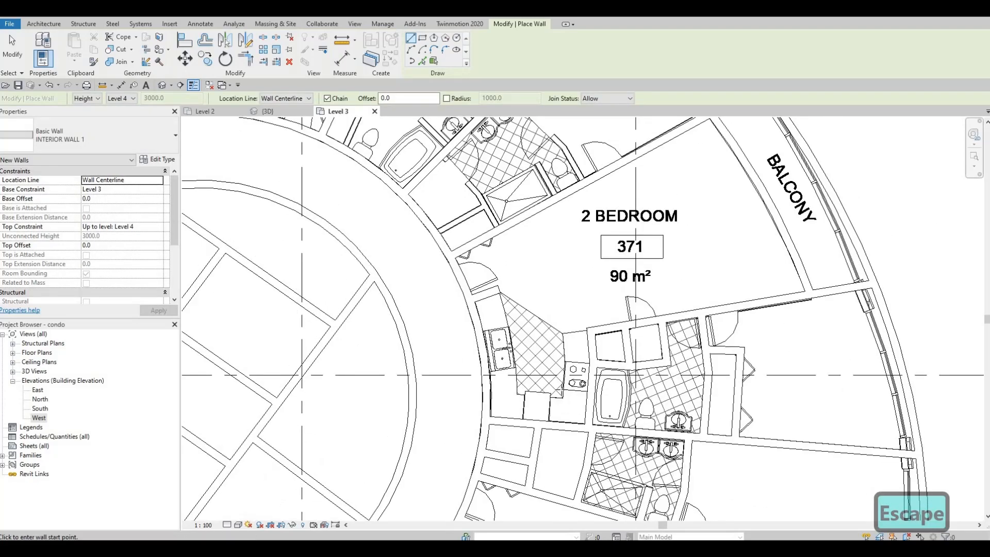
middle_drag(584, 355, 576, 438)
scroll(577, 438, down, 1)
middle_drag(588, 317, 604, 335)
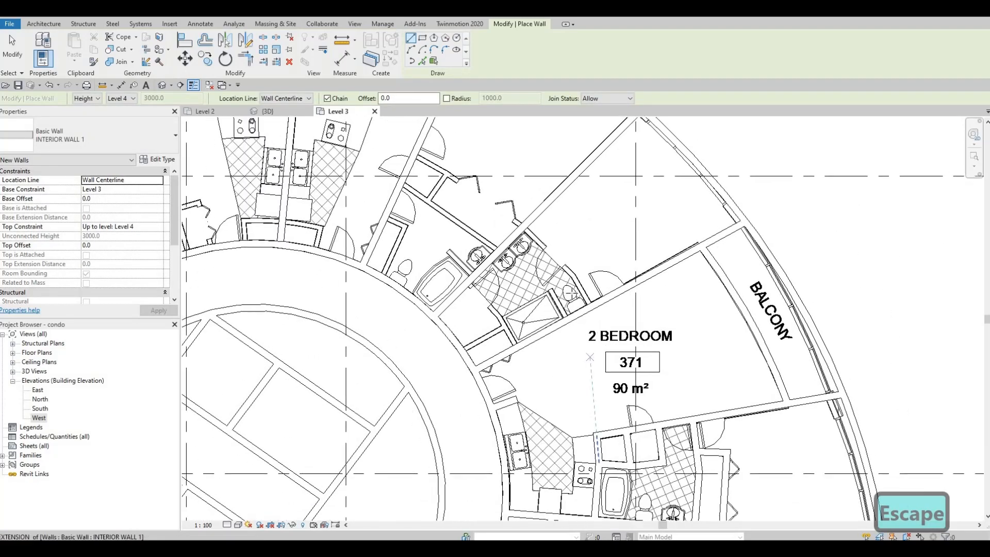
scroll(541, 309, up, 5)
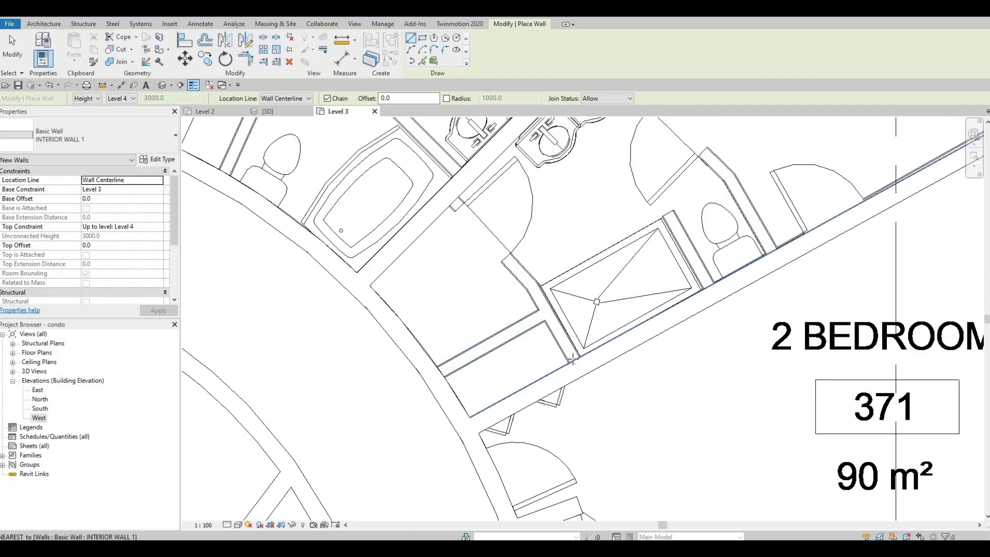
click(532, 283)
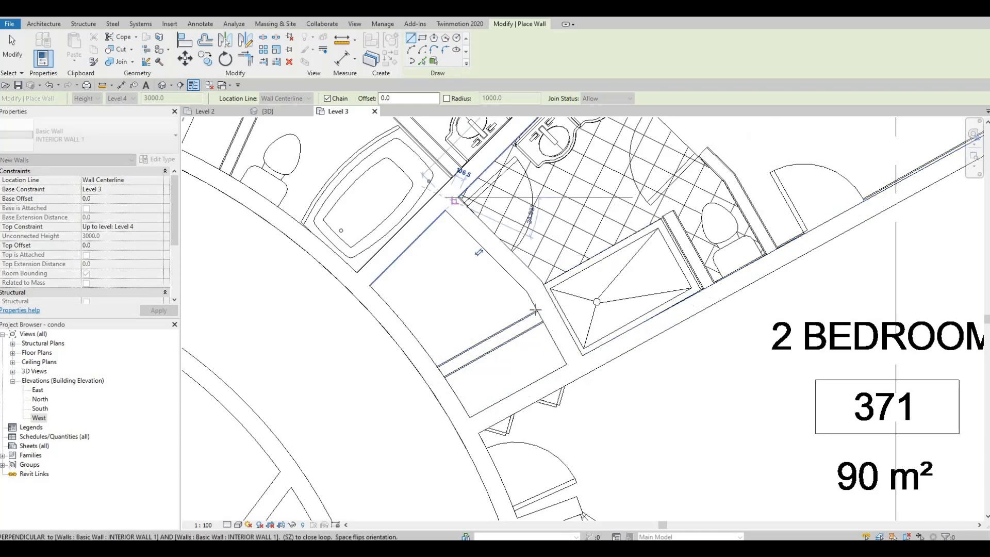
key(Escape)
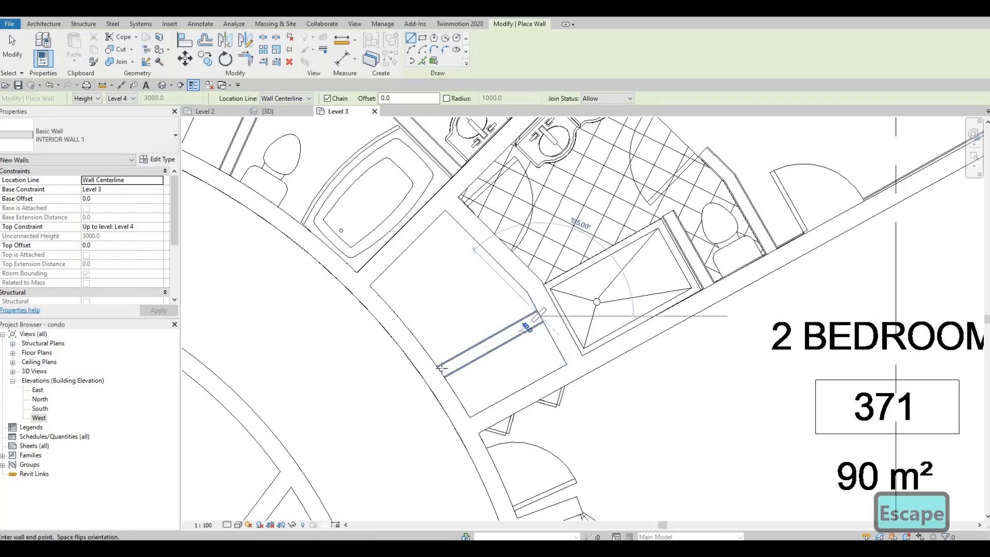
key(Escape)
Step: Draw the wall between unit 371's shower and toilet, and the angled outer bathroom wall past the toilet to the wall behind the sinks
middle_drag(708, 283, 646, 355)
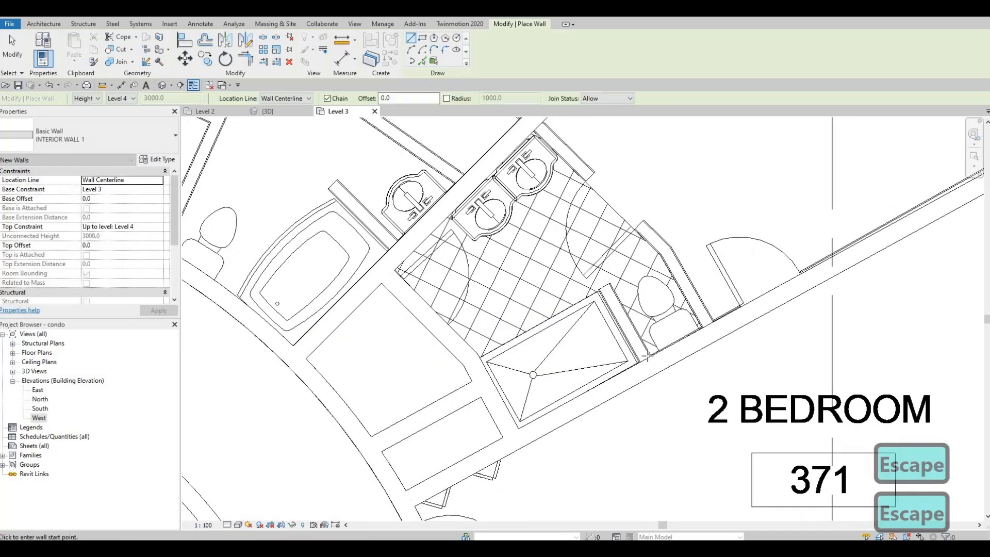
click(648, 358)
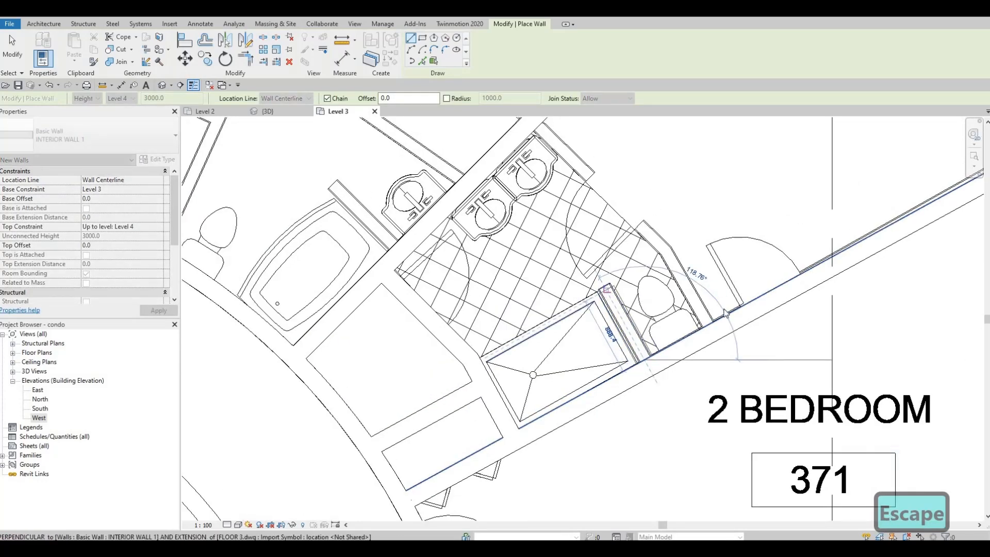
key(Escape)
click(701, 325)
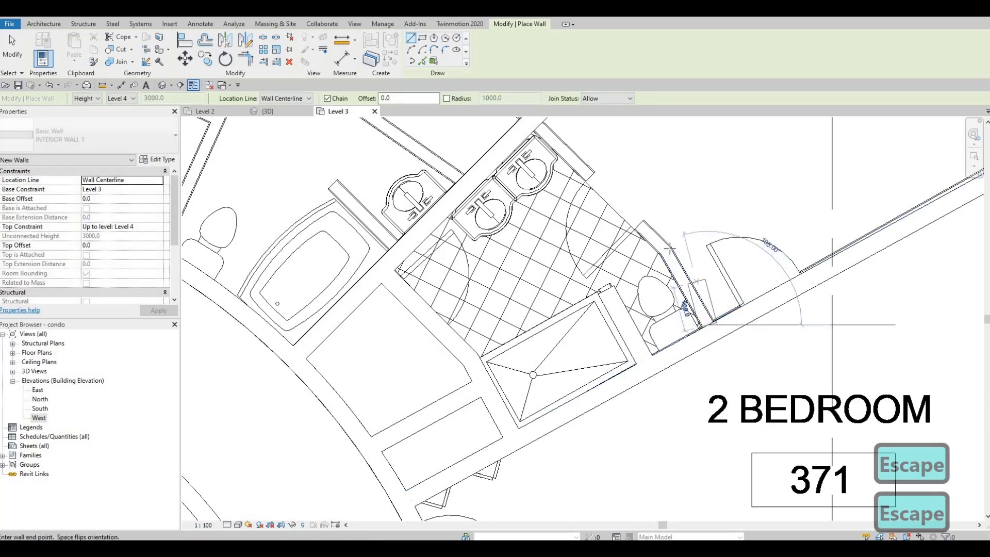
click(670, 247)
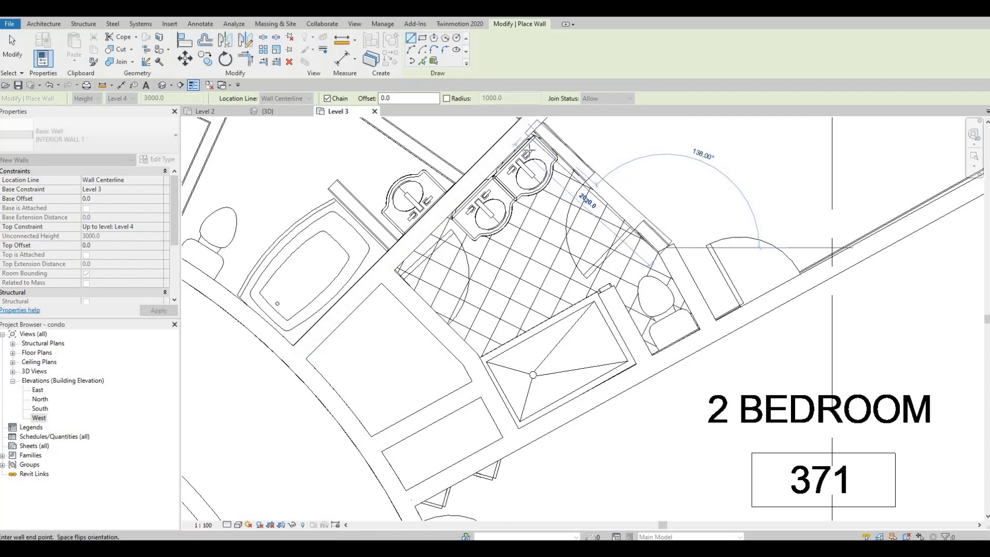
key(Escape)
Step: Draw the neighbouring unit's closet walls beside its toilet, from the unit-dividing wall around the corner and about 1400 mm to the corridor wall
scroll(528, 150, down, 2)
scroll(655, 264, up, 3)
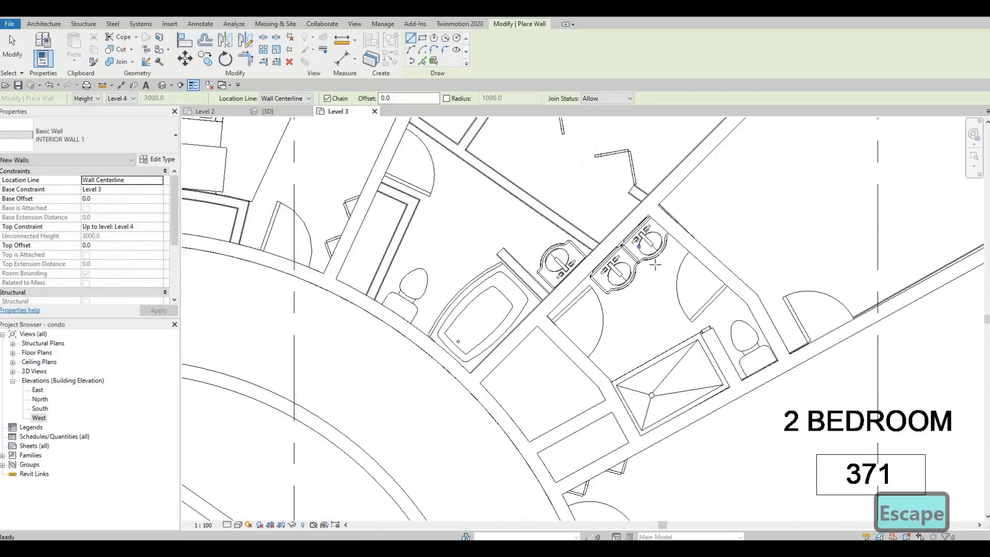
scroll(655, 264, down, 2)
scroll(481, 282, up, 3)
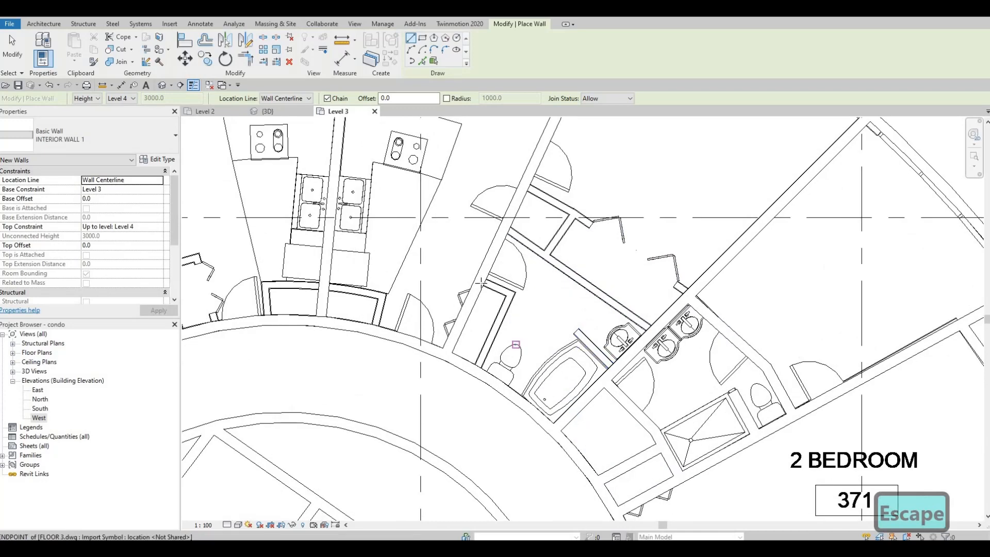
scroll(480, 282, up, 3)
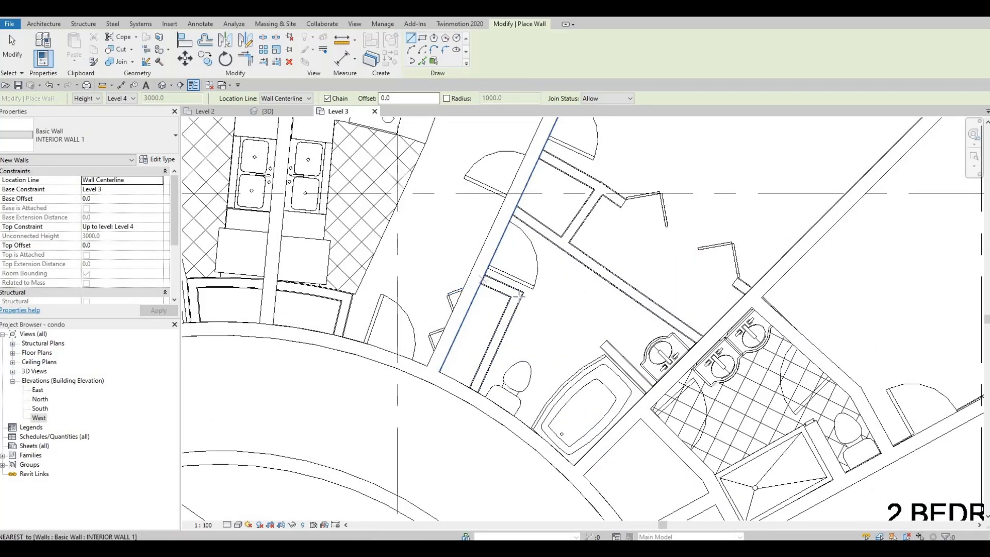
click(520, 296)
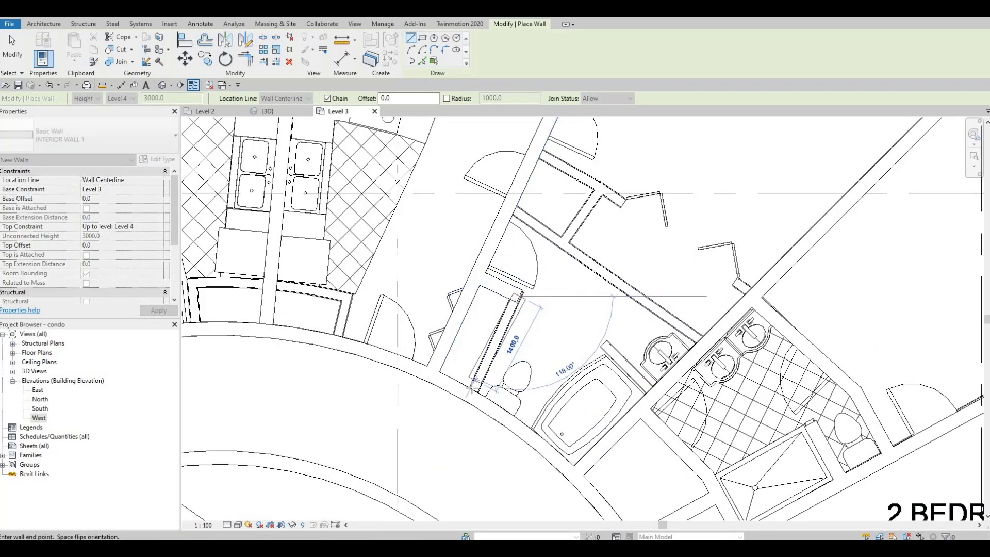
key(Escape)
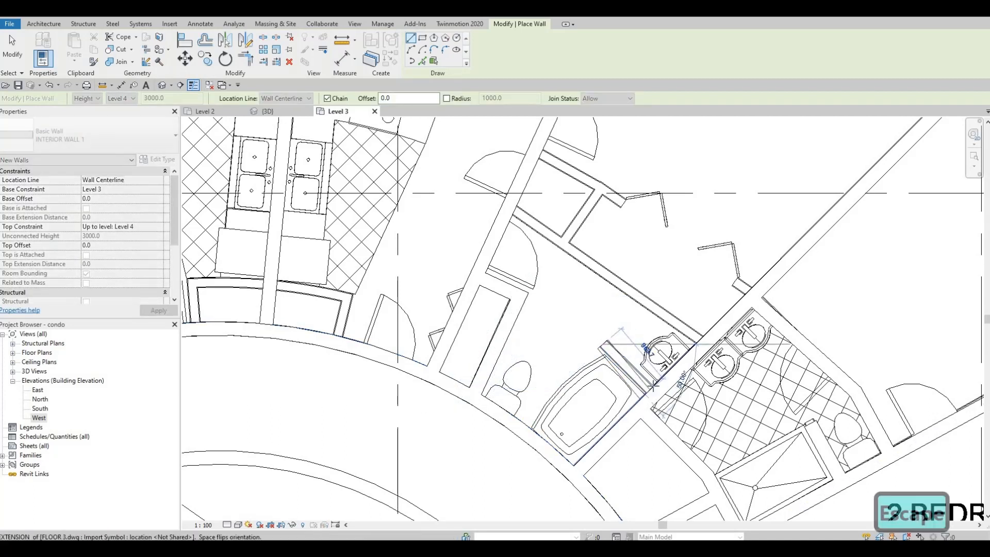
Step: Draw the neighbouring unit's wall between tub and sink and its long bathroom-bedroom wall, extending the latter's end to the unit-dividing wall
key(Escape)
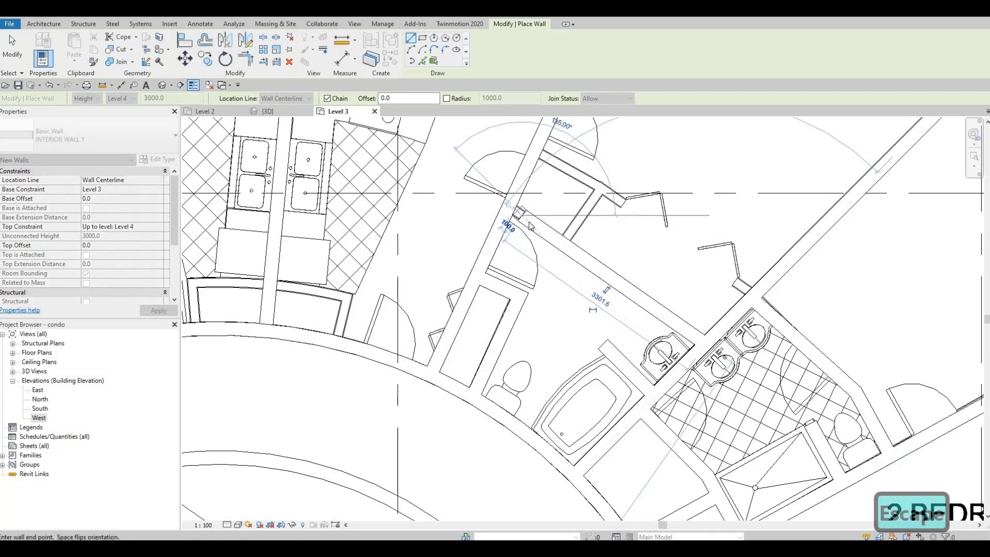
key(Escape)
scroll(528, 225, up, 1)
scroll(528, 226, up, 1)
click(523, 206)
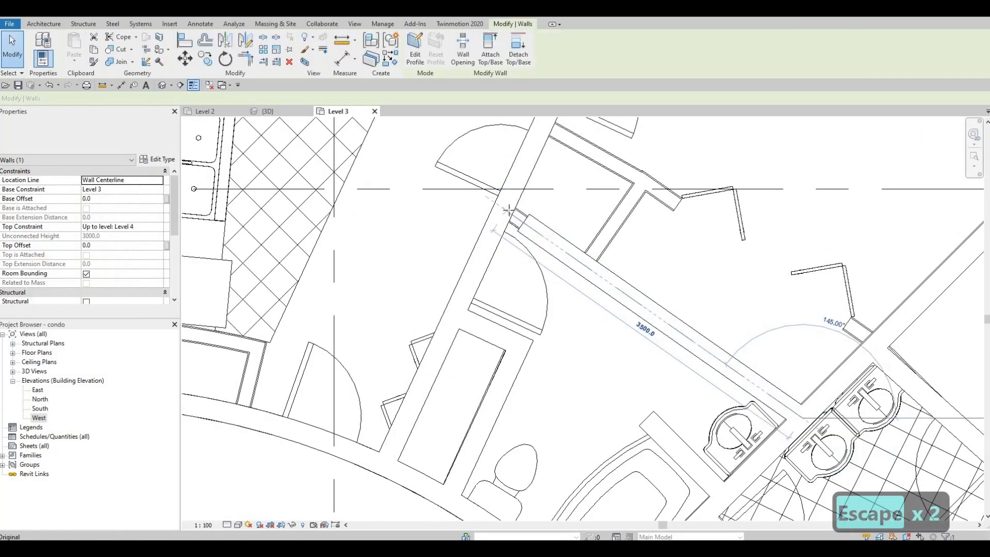
key(Escape)
key(Escape)
Step: Draw the angled two-segment closet front wall from unit 372's dividing wall to the bedroom wall behind the sinks, and the divider inside that closet
click(511, 204)
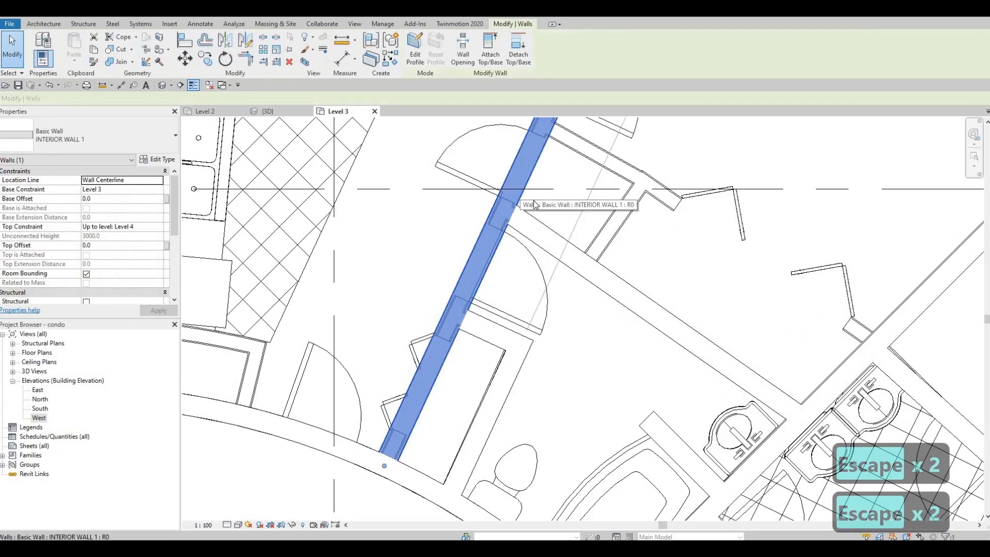
key(c)
middle_drag(542, 241, 488, 327)
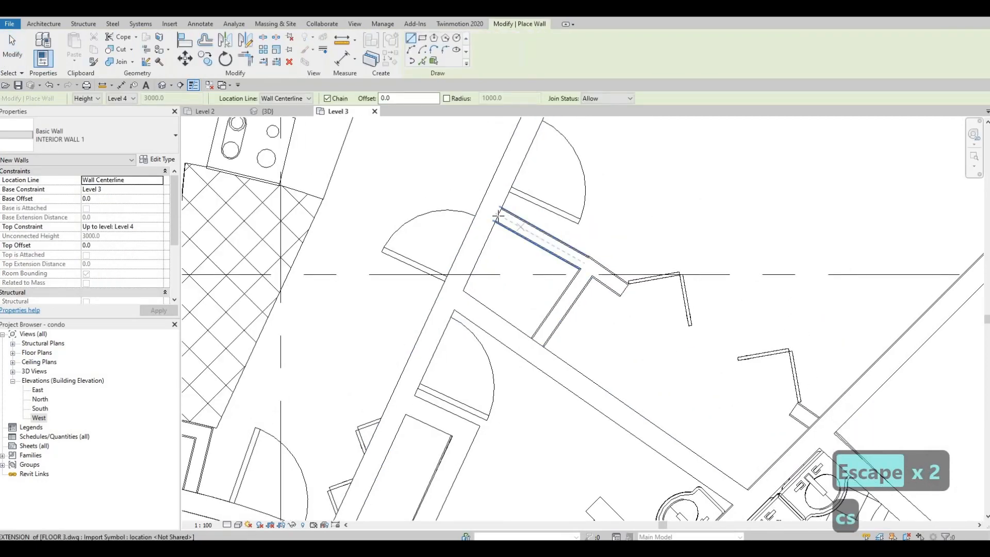
click(598, 269)
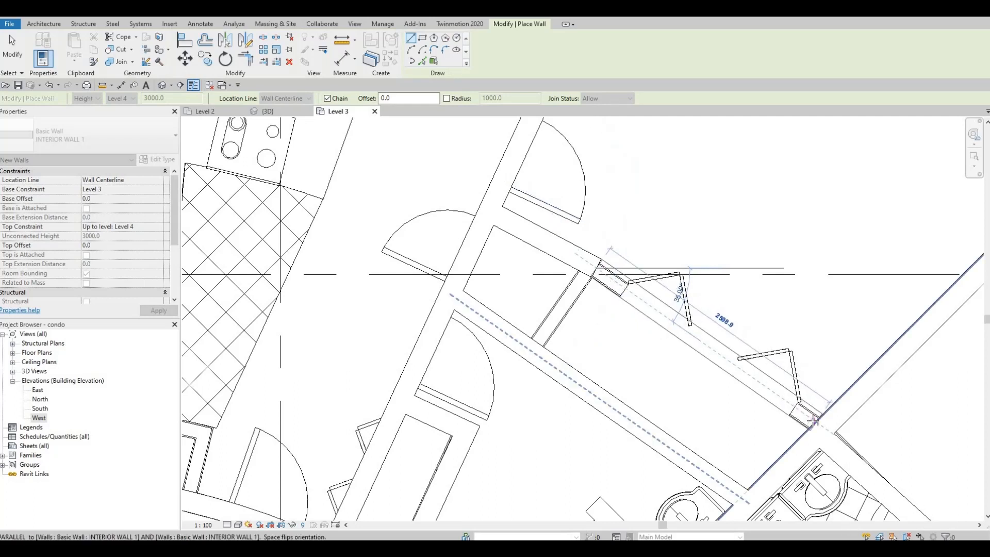
click(701, 366)
key(Escape)
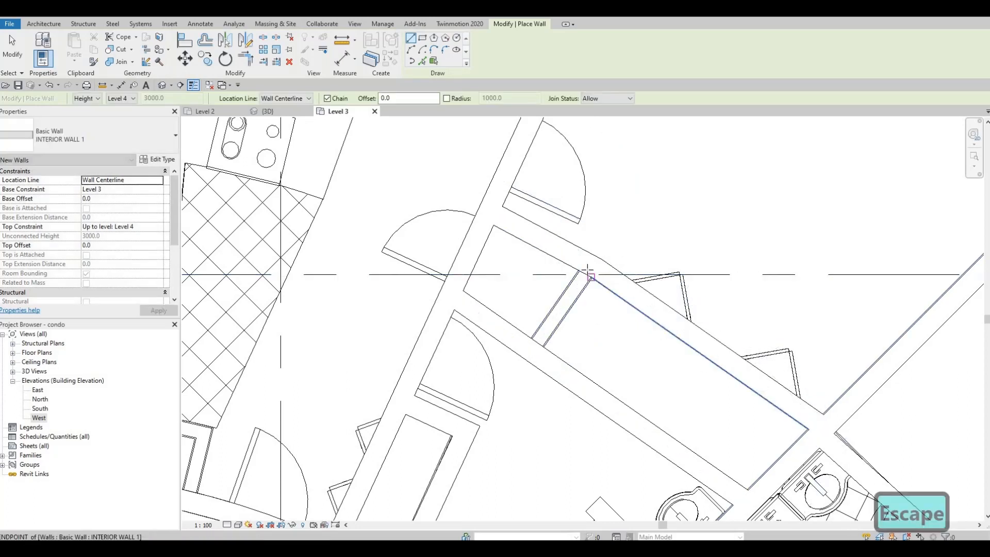
click(586, 271)
click(531, 351)
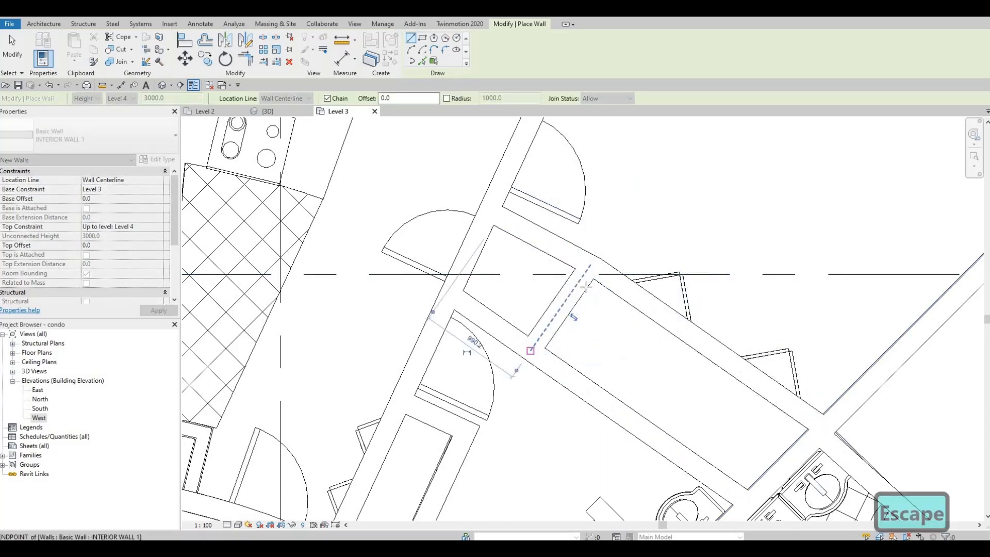
key(Escape)
Step: Draw the walls enclosing the space behind the kitchens of units 366 and 372, from the corridor wall around both corners and back to it
scroll(582, 257, down, 1)
scroll(586, 288, down, 5)
middle_drag(616, 322, 662, 356)
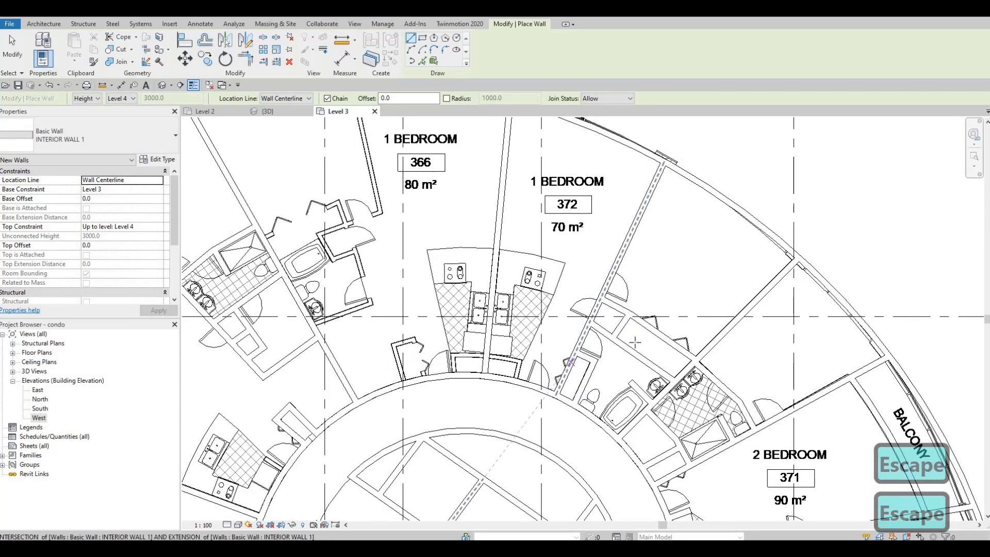
middle_drag(592, 357, 634, 343)
scroll(562, 346, up, 5)
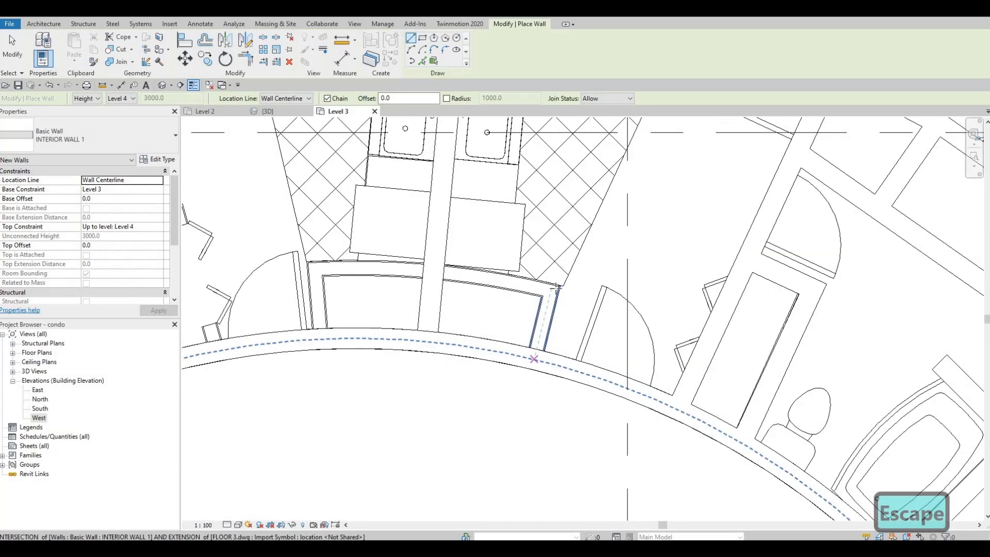
click(539, 357)
click(555, 286)
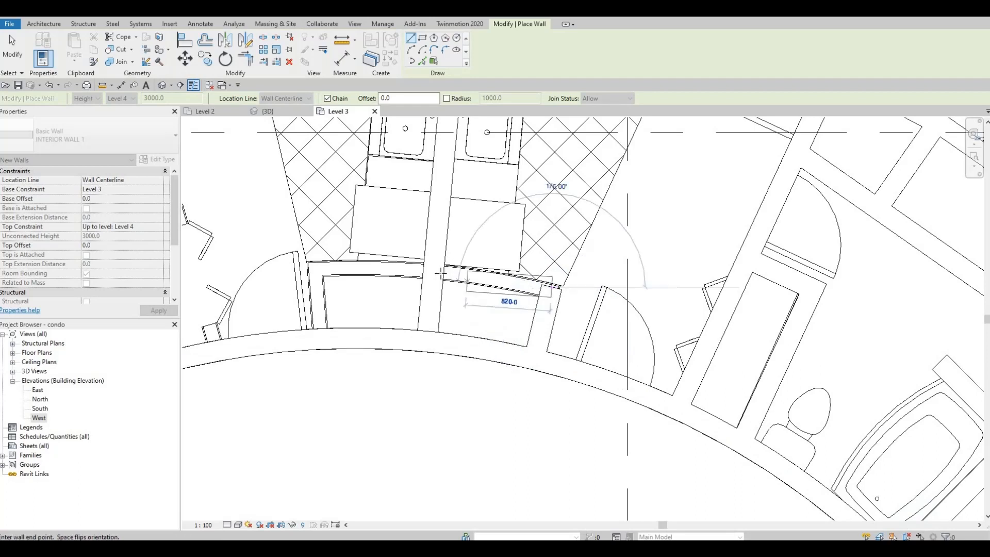
key(Escape)
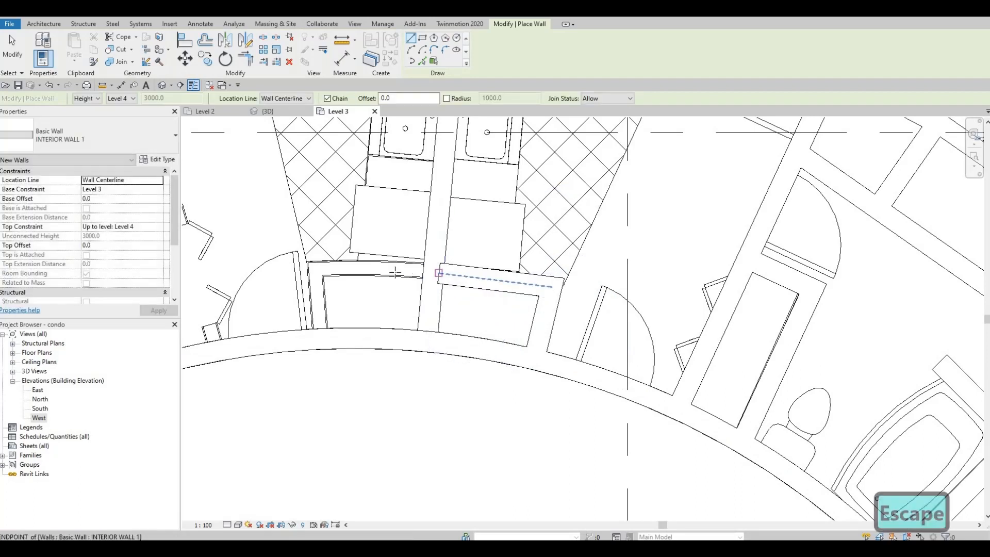
click(316, 271)
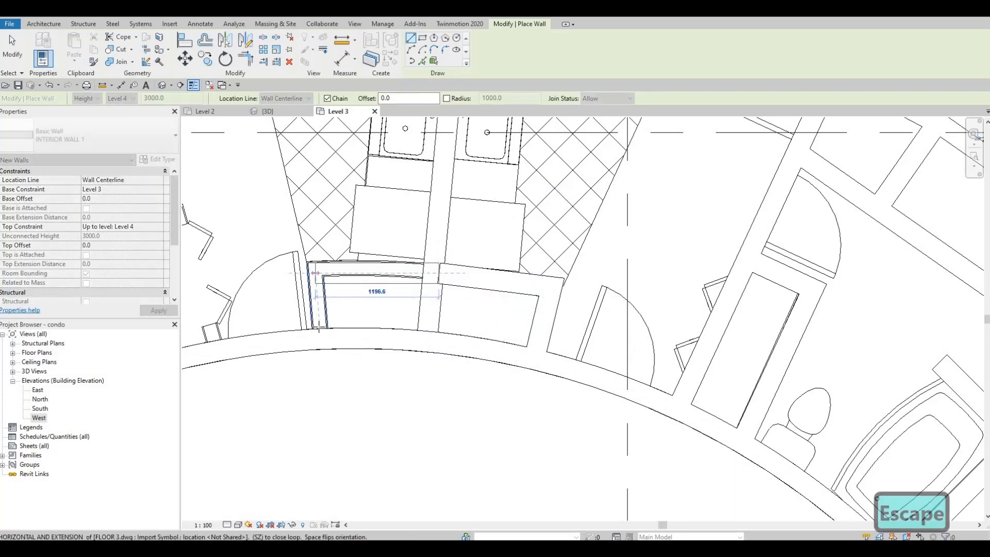
click(358, 306)
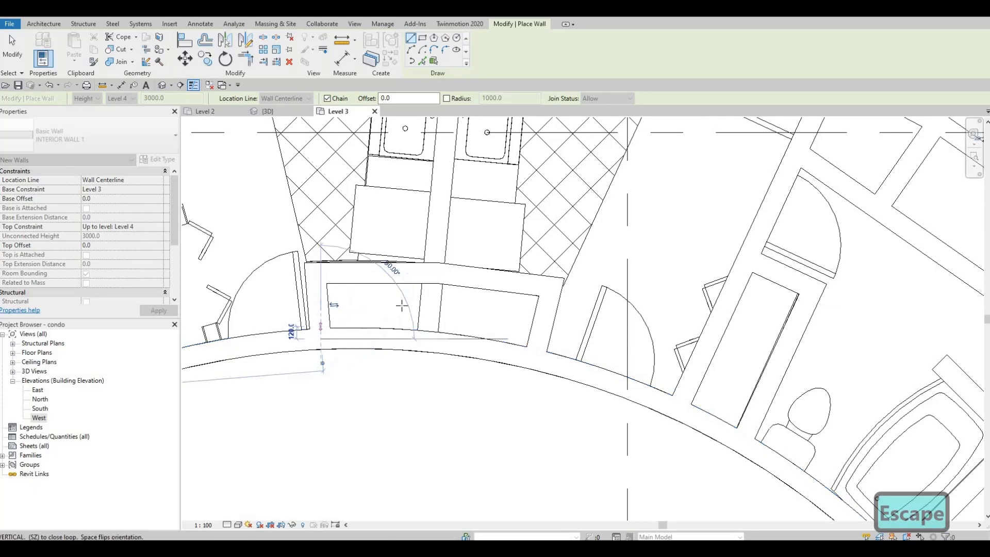
key(Escape)
scroll(716, 333, down, 2)
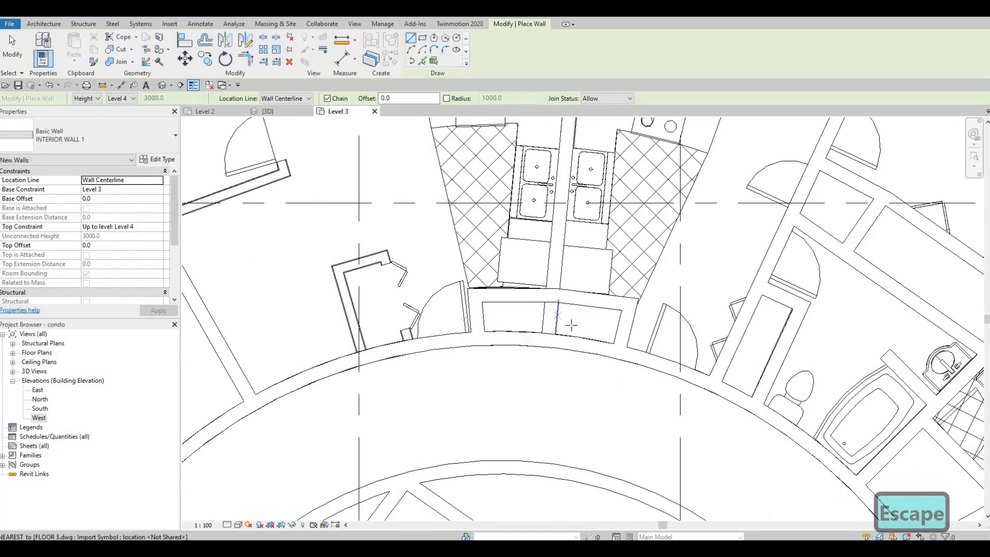
scroll(571, 325, down, 3)
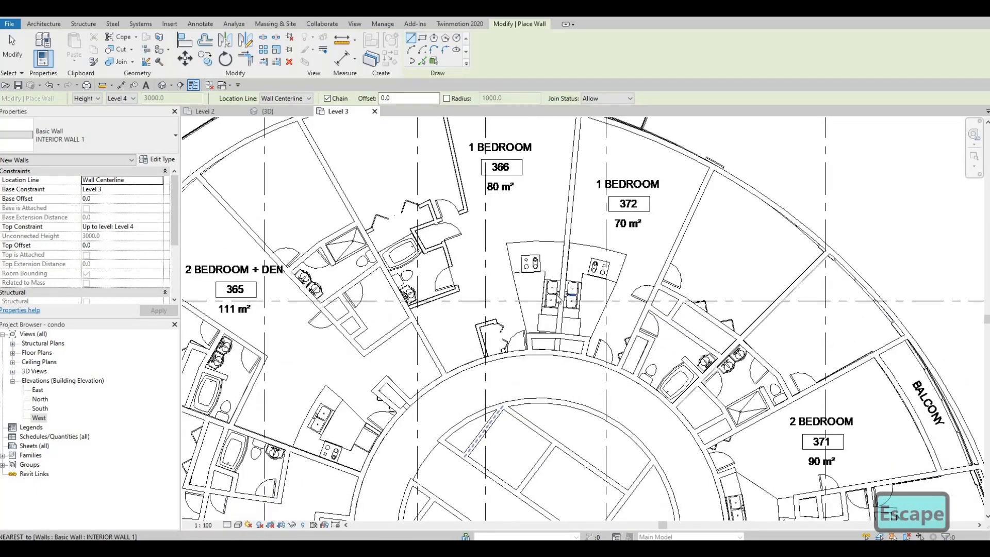
key(Escape)
key(Escape)
scroll(557, 296, up, 3)
click(561, 266)
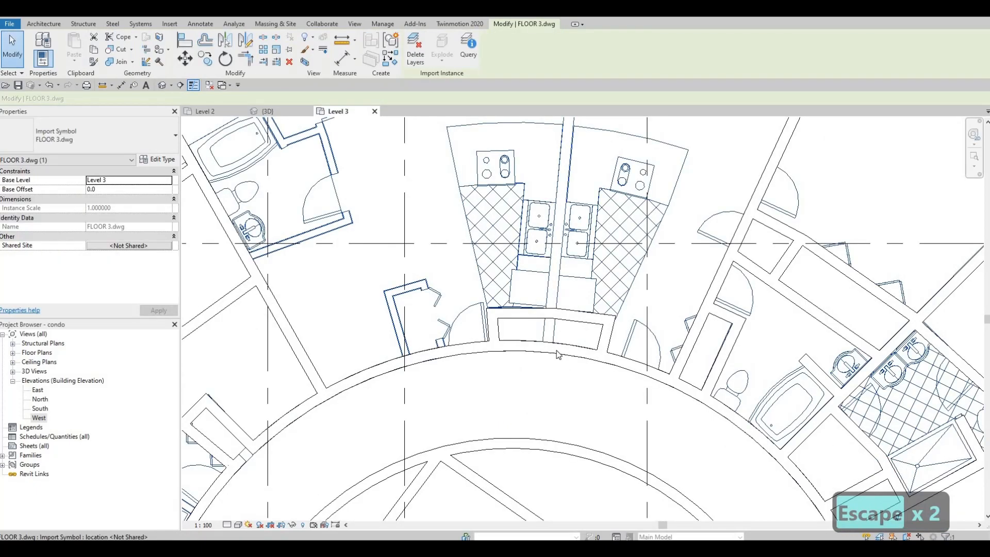
scroll(592, 309, down, 5)
key(Escape)
key(Escape)
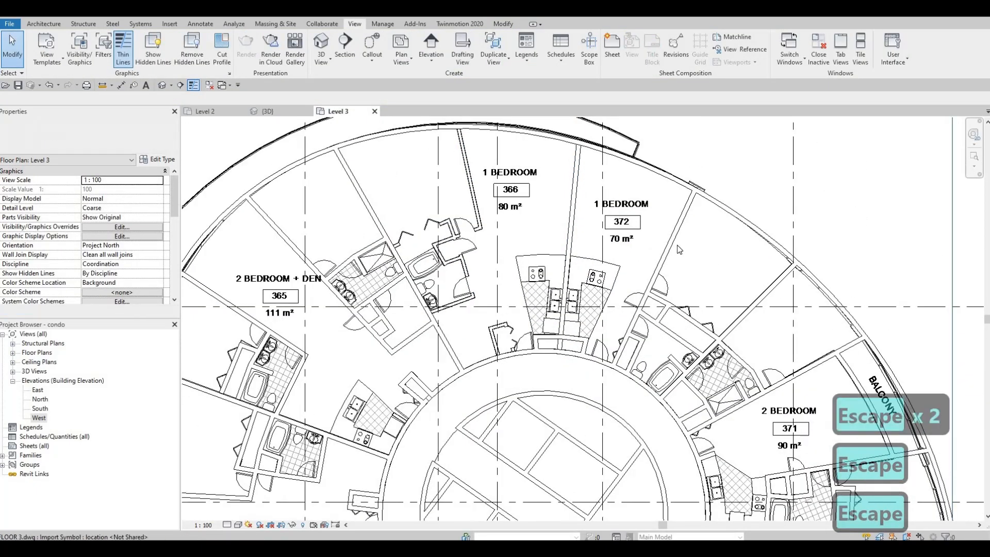
Step: Draw the unit-dividing wall between units 366 and 372 from the corridor wall between the kitchens out to the exterior wall
key(c)
key(s)
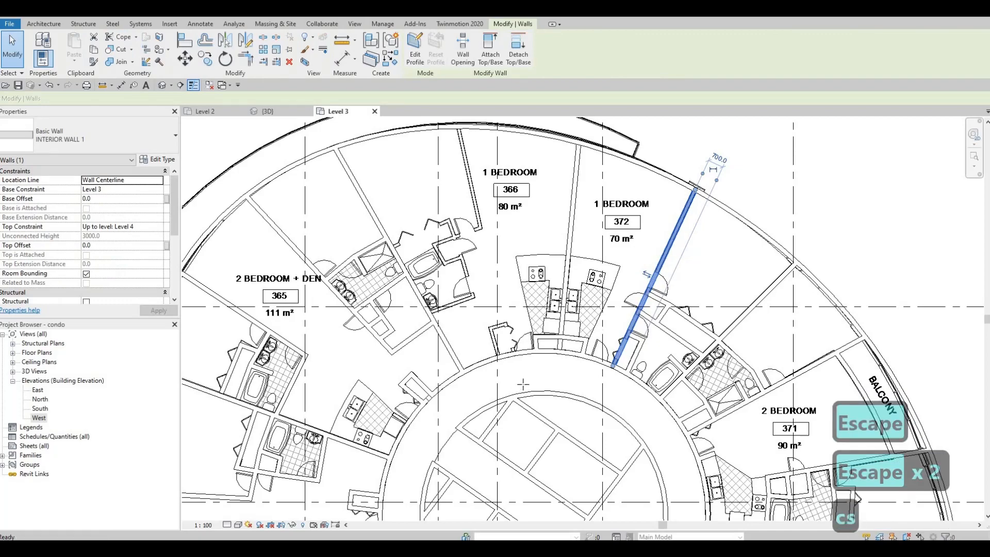
scroll(607, 316, up, 2)
scroll(546, 335, up, 3)
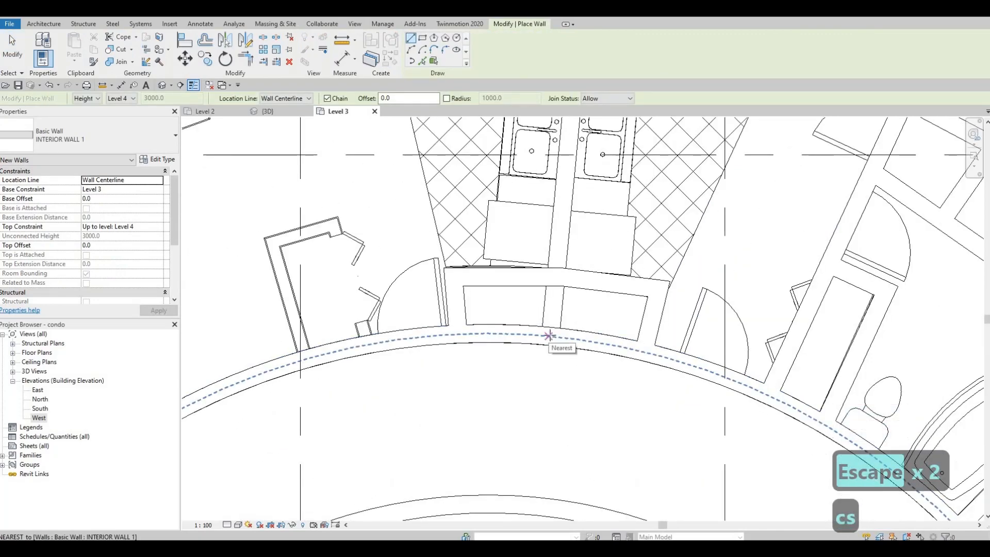
middle_drag(568, 150, 528, 283)
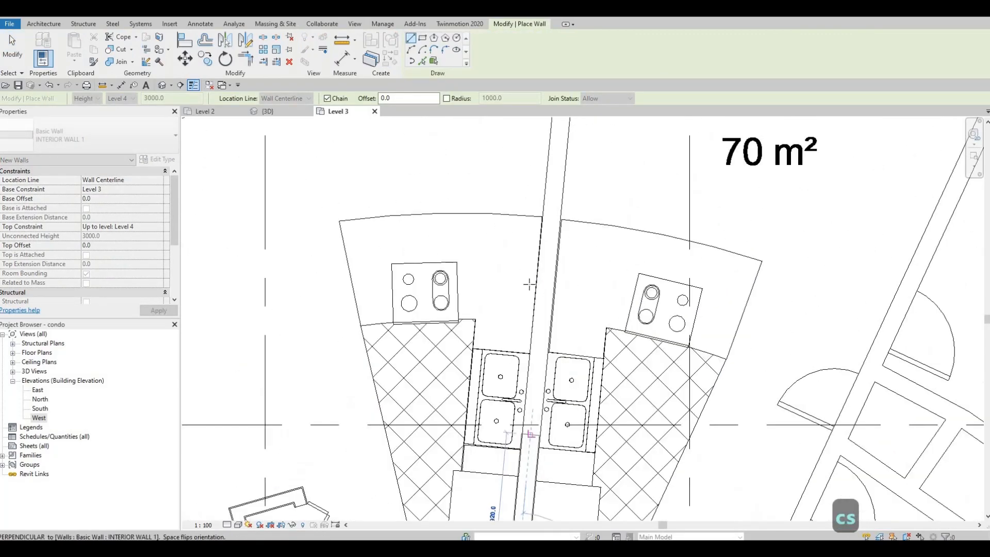
scroll(528, 283, down, 1)
middle_drag(562, 129, 523, 212)
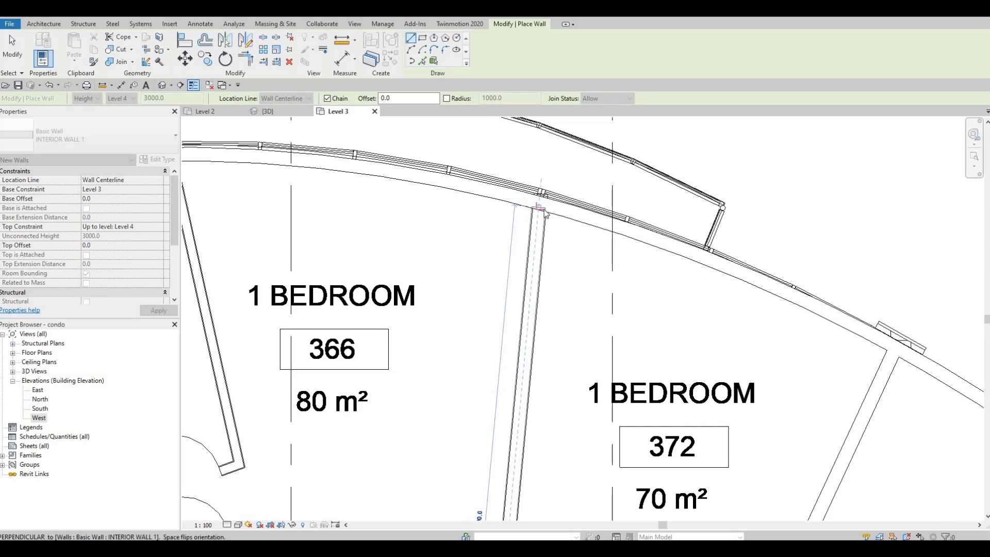
click(546, 213)
key(Escape)
key(Escape)
key(Escape)
scroll(703, 236, down, 2)
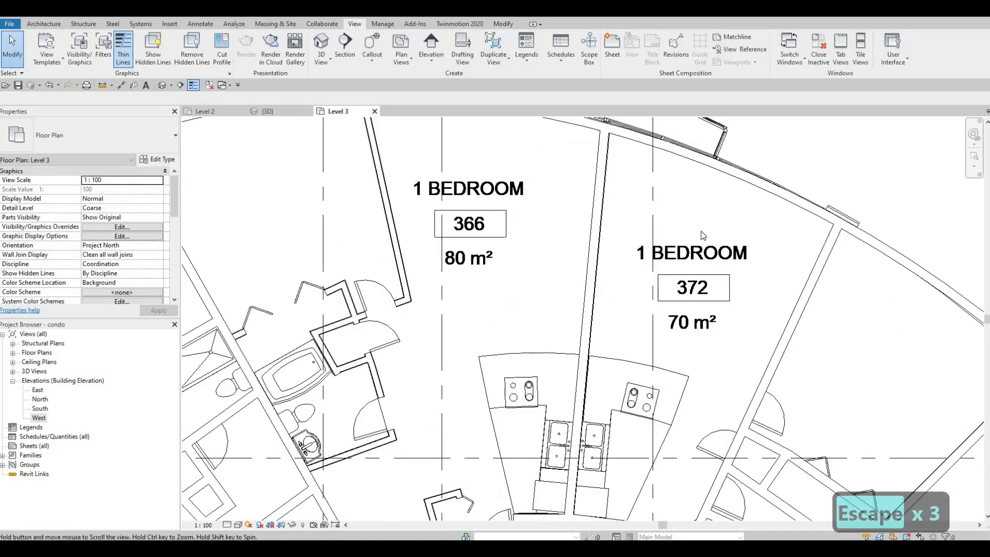
Step: Draw unit 366's entry closet walls from the corridor wall, about 1320 mm out, around both corners and back to the corridor wall
middle_drag(702, 236, 767, 131)
scroll(767, 131, down, 2)
middle_drag(673, 269, 667, 246)
scroll(691, 323, up, 1)
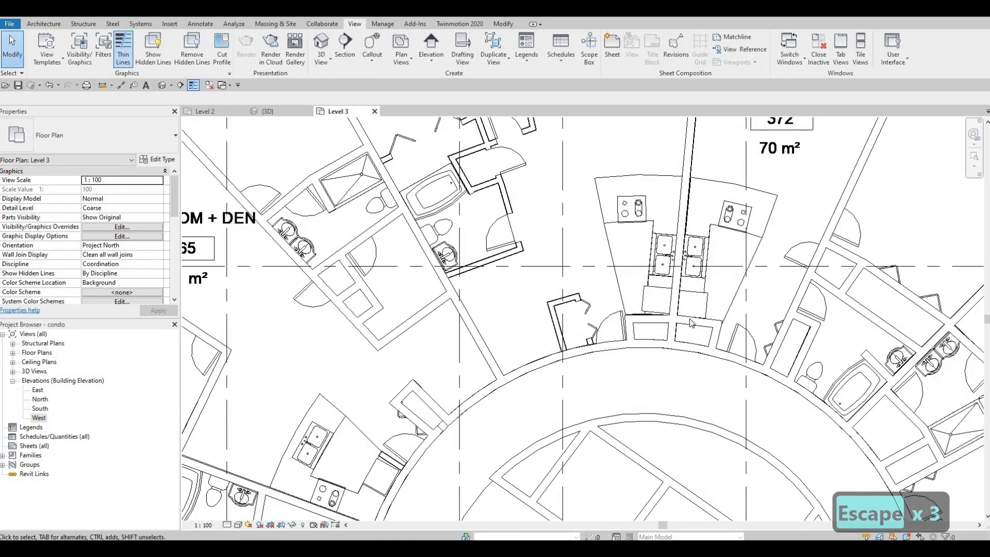
scroll(689, 320, up, 2)
click(690, 317)
key(c)
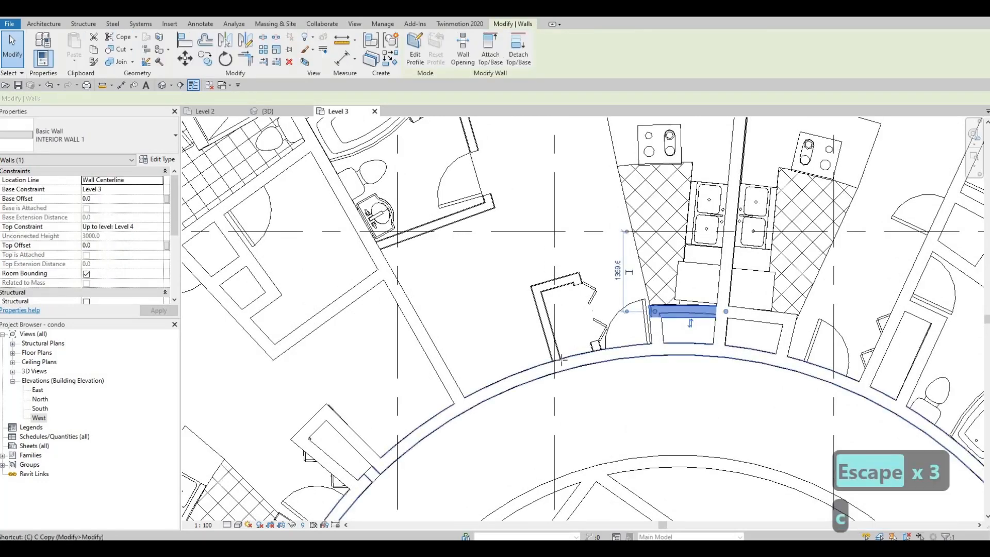
key(s)
scroll(562, 359, up, 2)
click(555, 360)
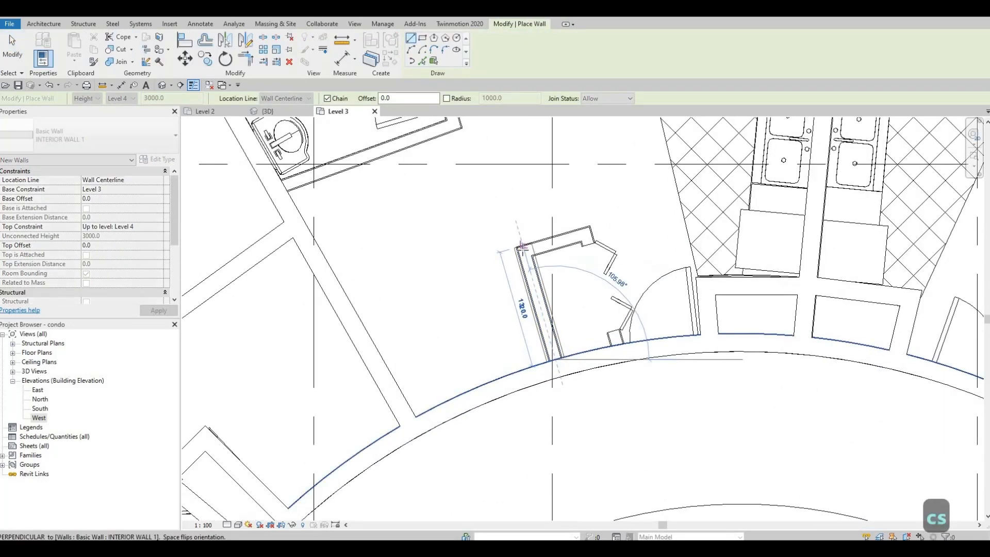
click(524, 251)
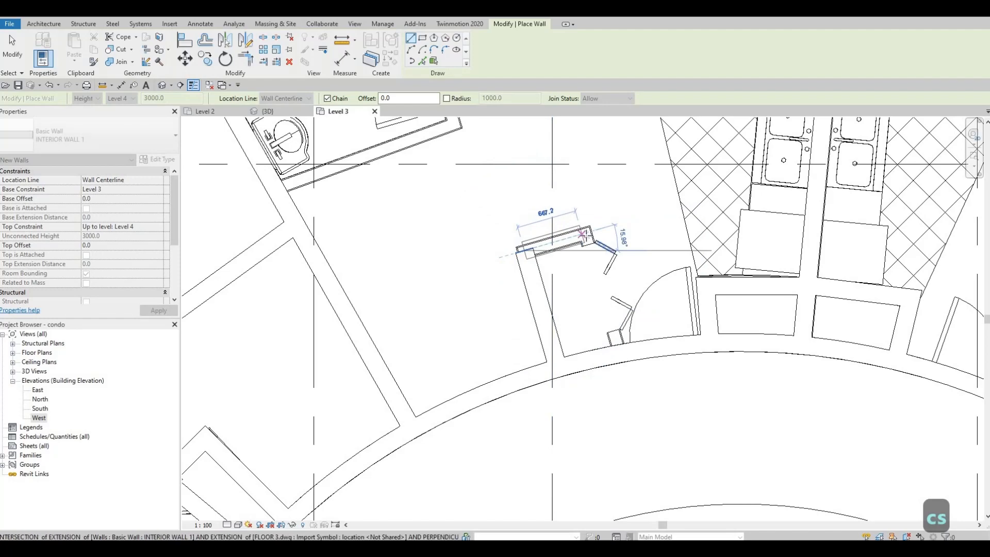
click(582, 232)
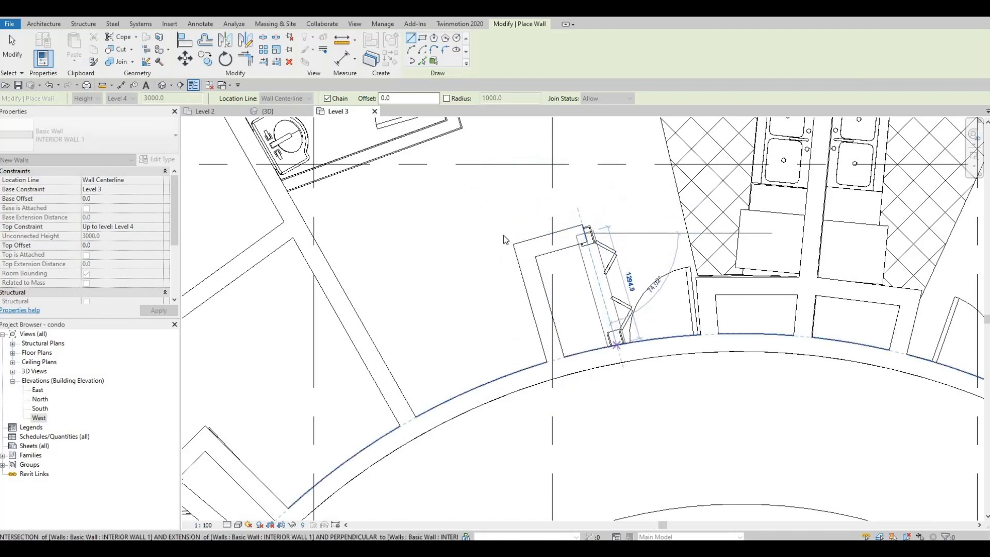
click(616, 344)
key(Escape)
key(Escape)
Step: Draw unit 366's bathroom wall from the unit 365 dividing wall past the sink to the outer corner, continuing along the door side towards the bedroom
middle_drag(536, 263, 565, 302)
scroll(564, 300, down, 2)
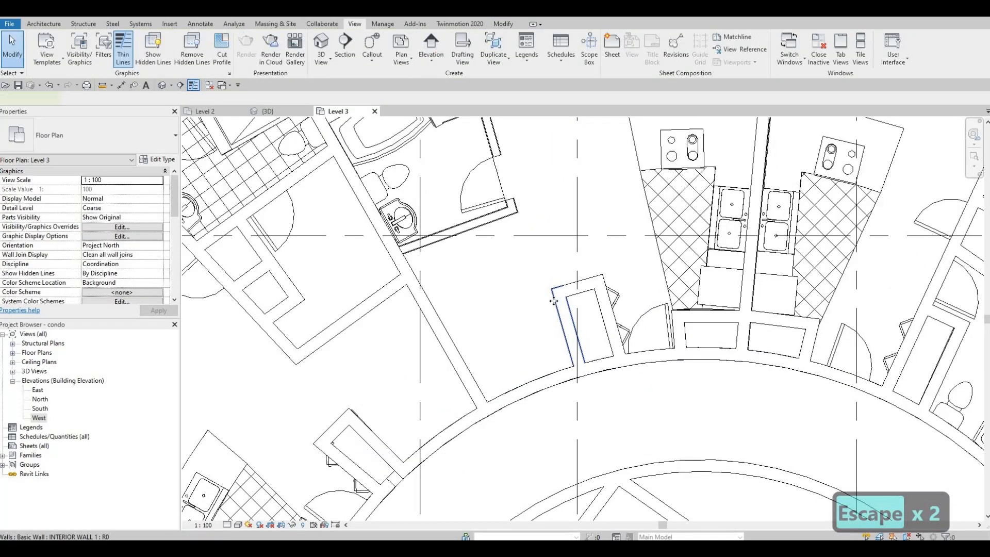
click(553, 301)
key(c)
key(s)
scroll(431, 251, up, 2)
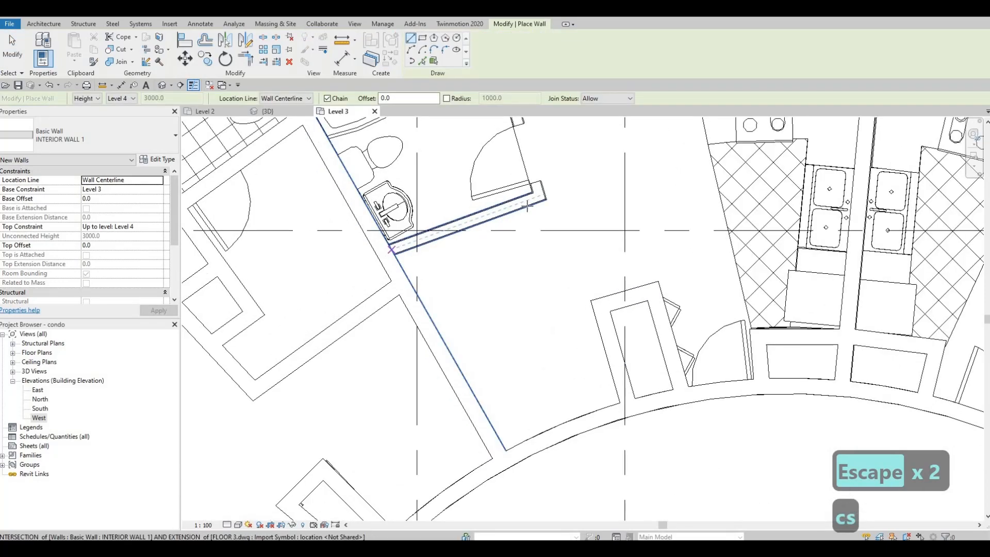
click(537, 186)
middle_drag(554, 310, 577, 411)
scroll(577, 411, down, 2)
middle_drag(532, 166, 531, 268)
scroll(531, 267, down, 2)
scroll(515, 258, up, 3)
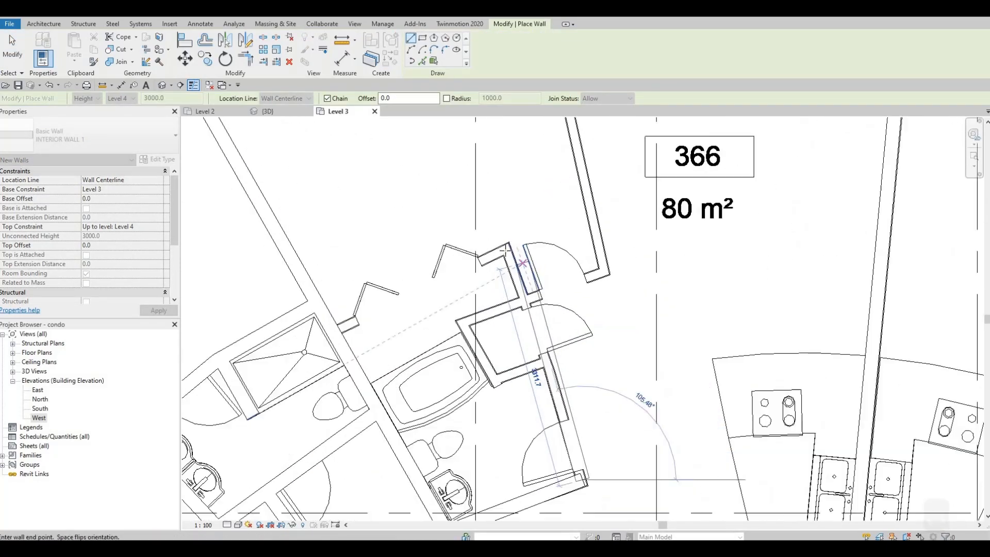
Step: Draw interior walls along the bathroom and closet front, past the bedroom doorway, and up to the curved exterior wall beside unit 366
click(405, 288)
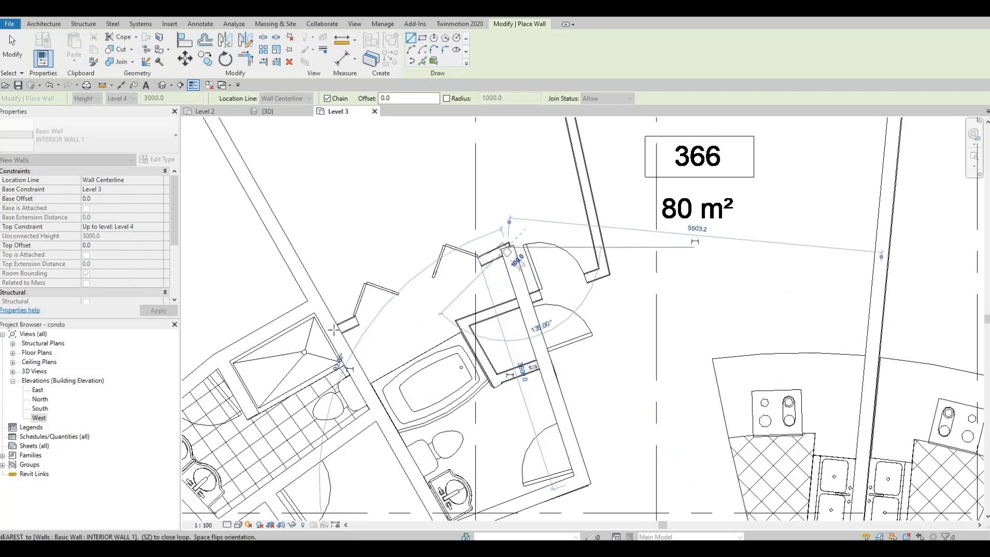
key(Escape)
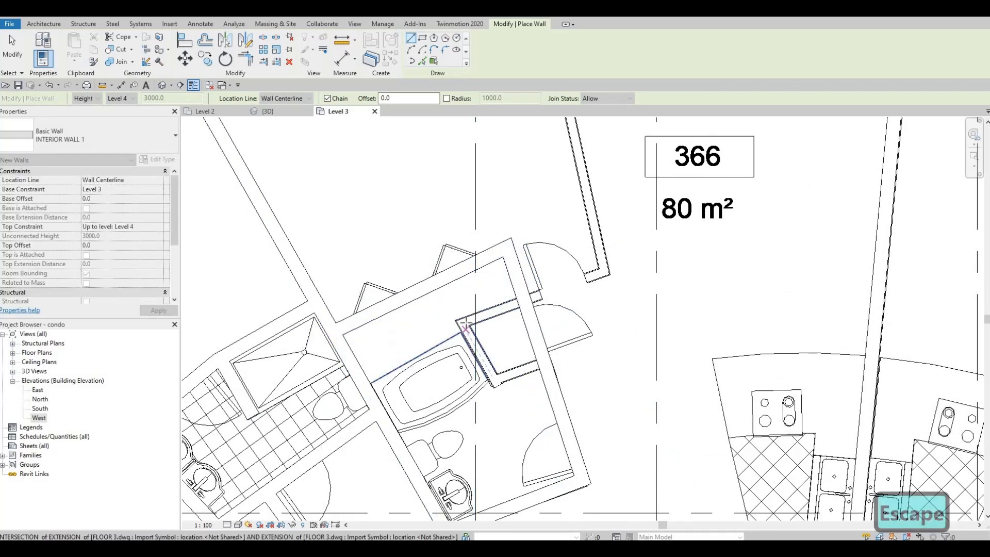
click(601, 270)
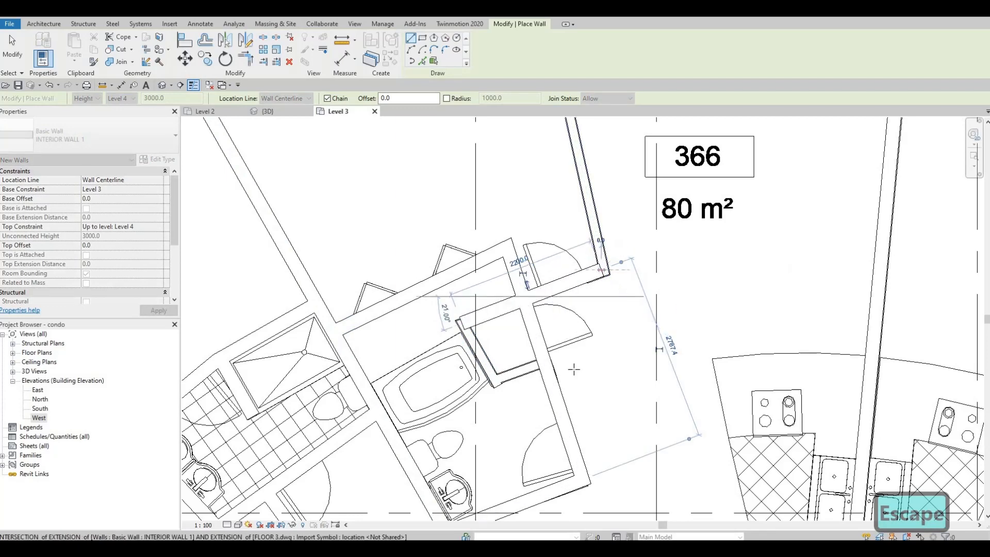
middle_drag(597, 177, 611, 393)
scroll(610, 392, down, 1)
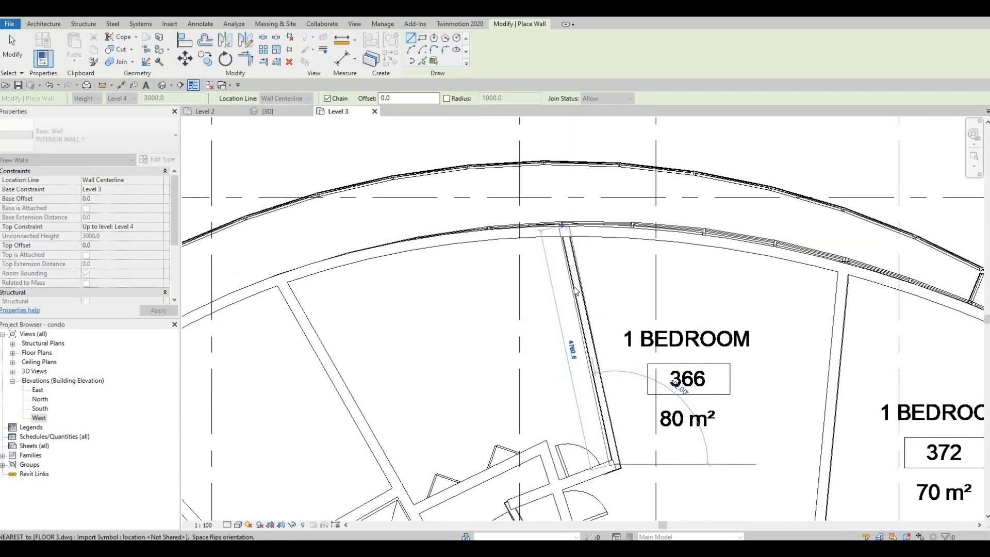
key(Escape)
Step: Draw the interior walls that close off the small shaft beside the bathtub, following the imported plan
middle_drag(596, 392, 595, 221)
scroll(510, 330, up, 2)
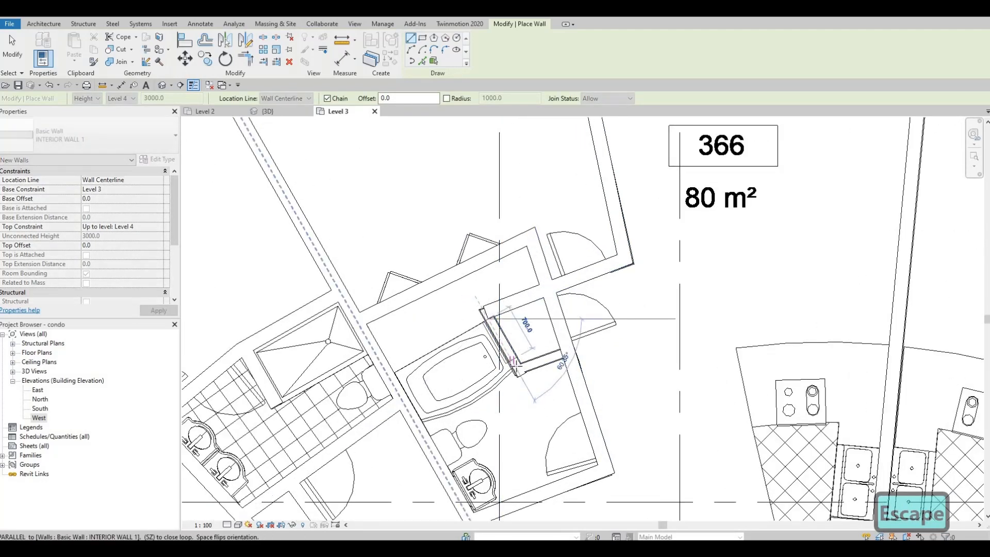
scroll(517, 366, up, 3)
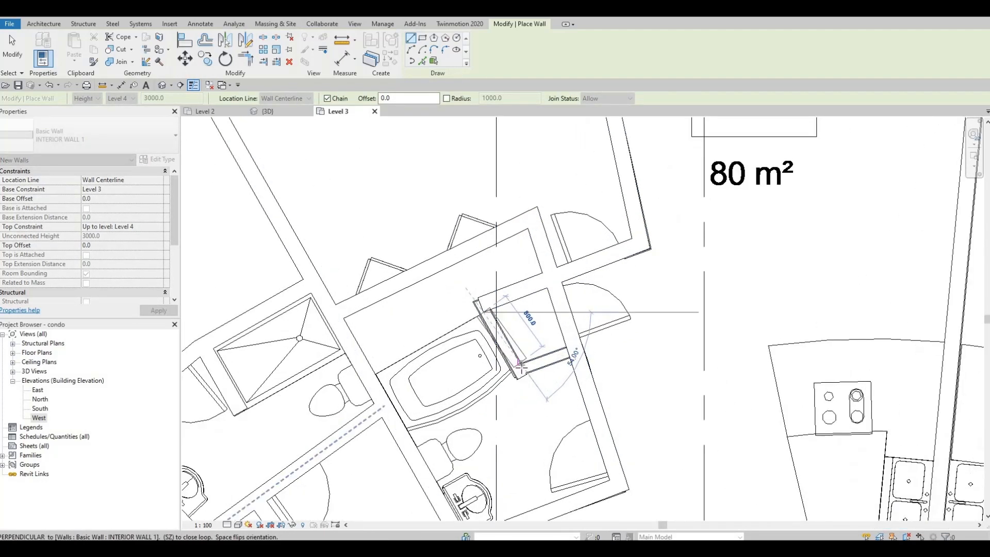
click(518, 368)
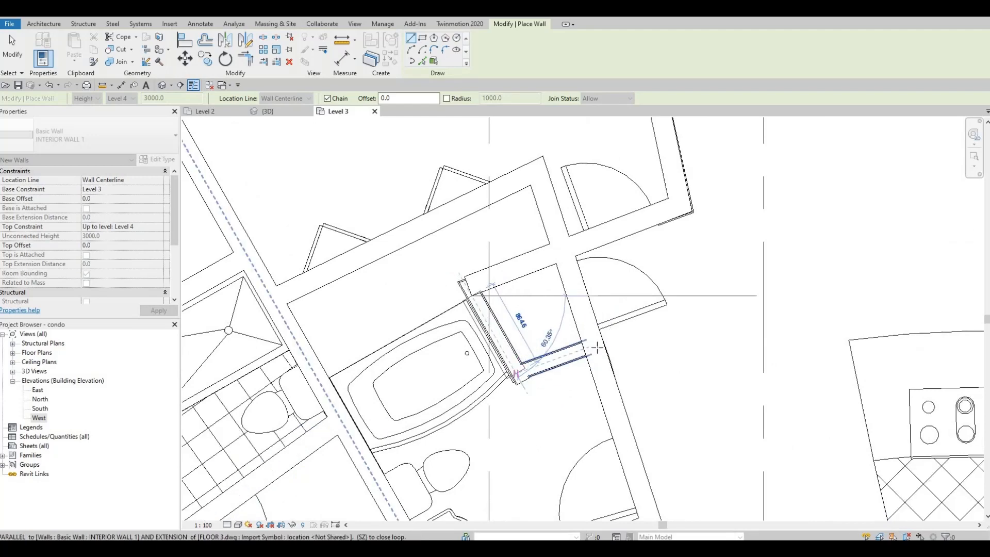
key(Escape)
scroll(593, 284, down, 3)
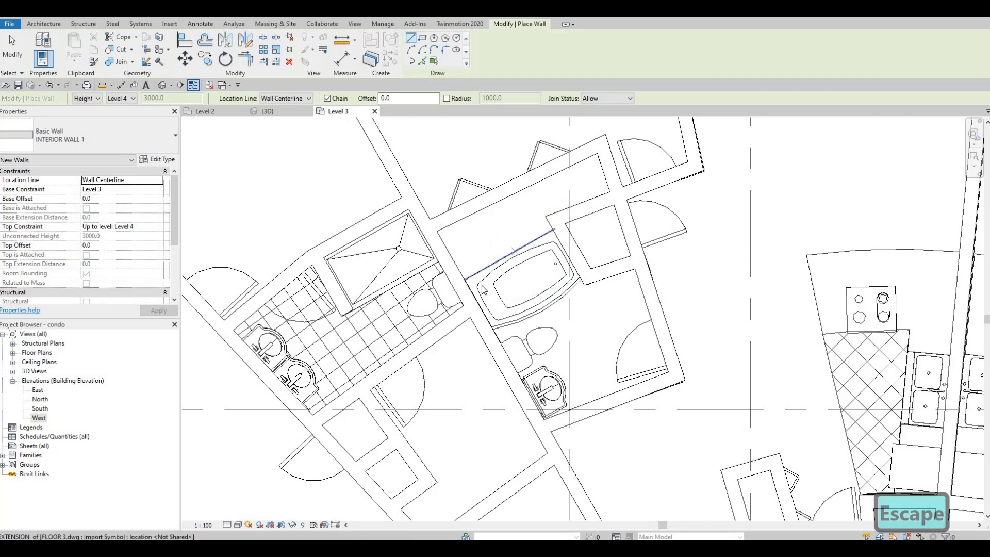
Step: Draw a matching interior wall above the bathtub, between the unit's dividing wall and the shaft corner
key(Escape)
click(577, 252)
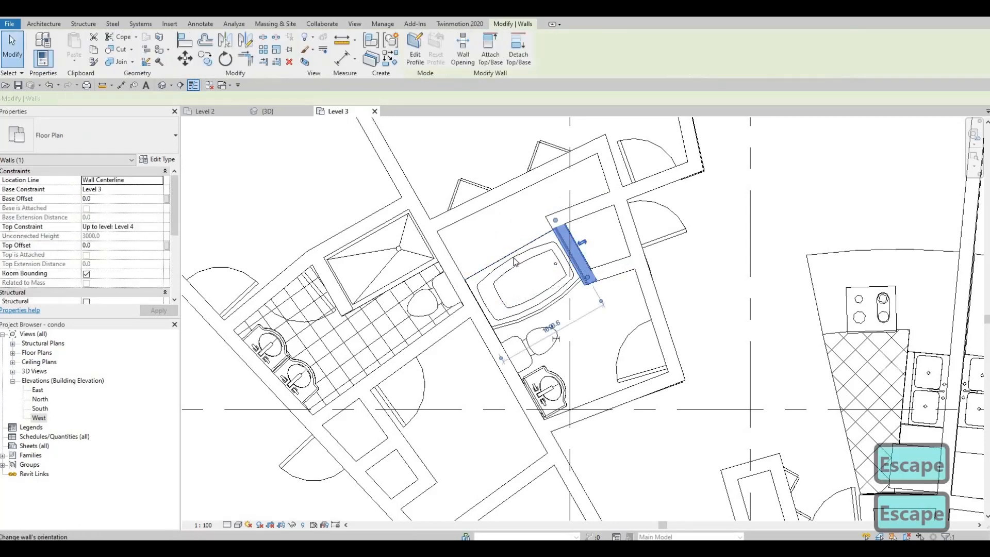
key(c)
key(s)
click(458, 282)
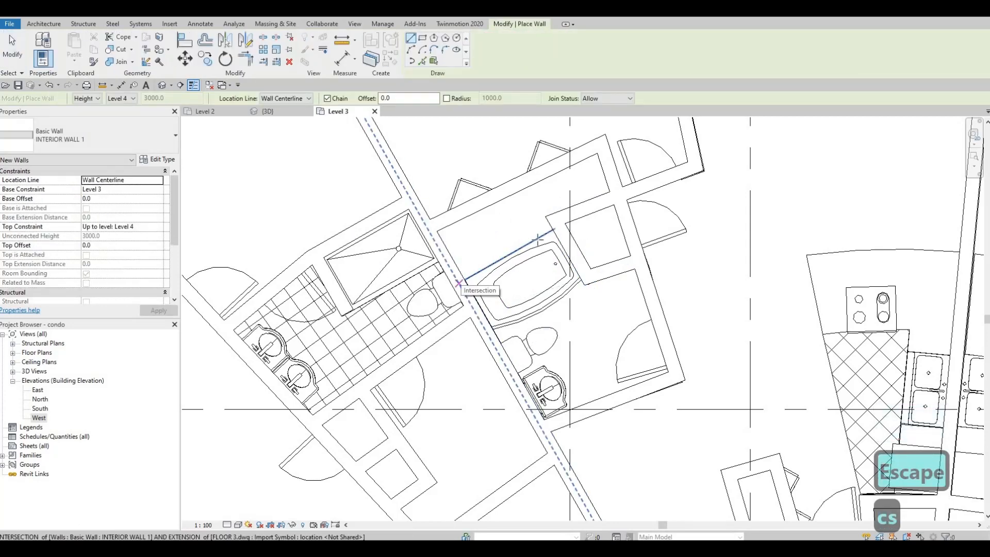
key(Escape)
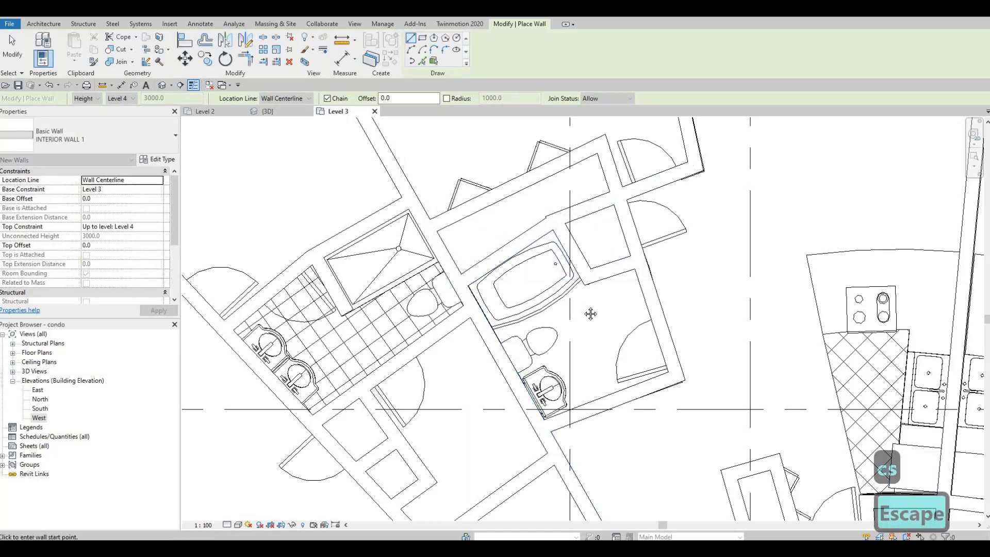
Step: Try to realign the end of the bathtub wall that meets the unit's dividing wall
scroll(488, 241, down, 5)
scroll(489, 241, up, 3)
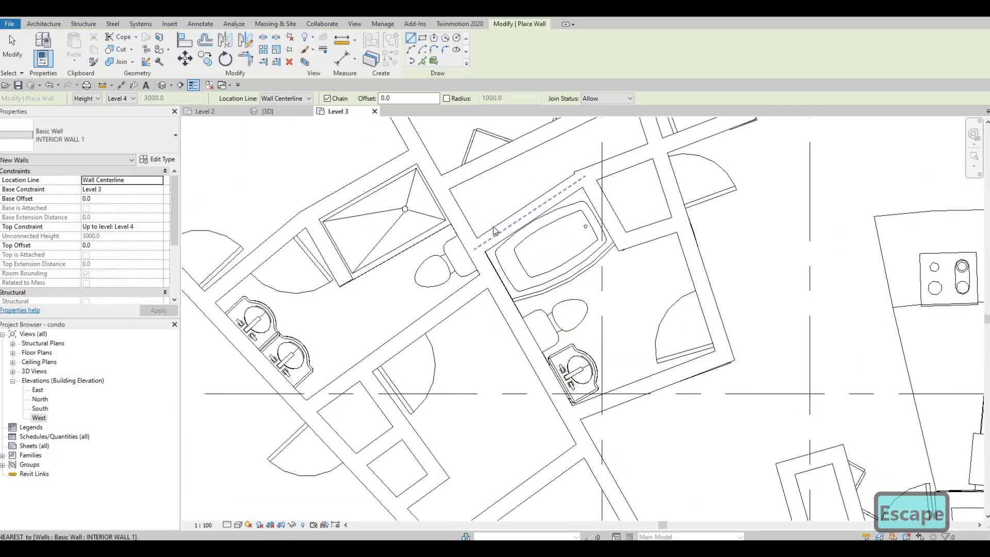
key(Escape)
key(Escape)
click(487, 228)
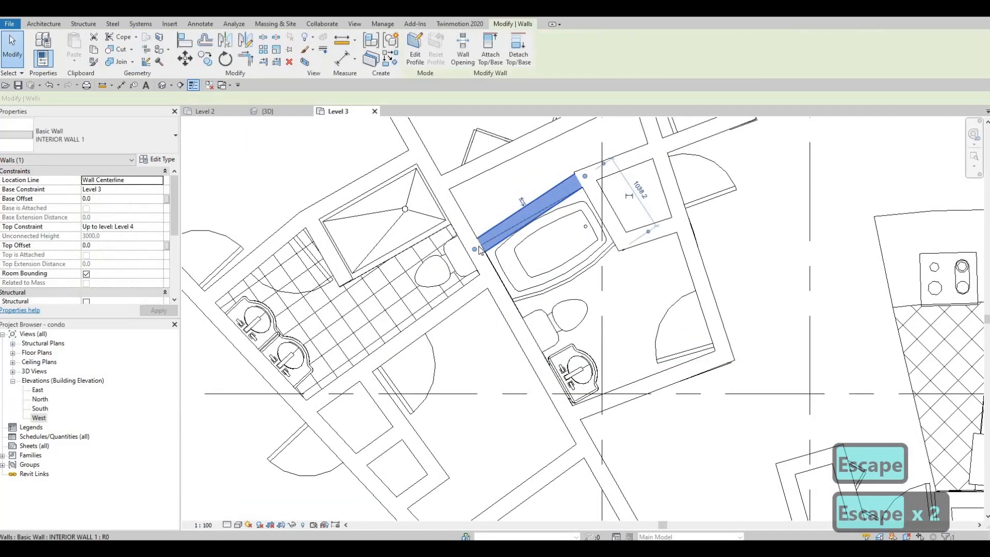
drag(474, 249, 481, 243)
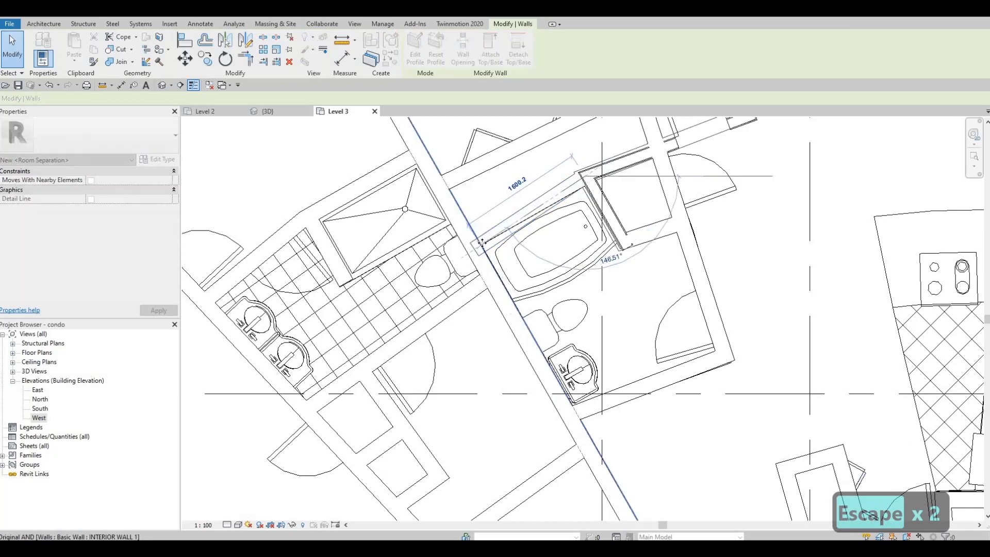
key(Escape)
Step: Pull the bathtub wall's end back from the shaft and reattach it at the shaft corner
scroll(573, 181, up, 1)
click(574, 185)
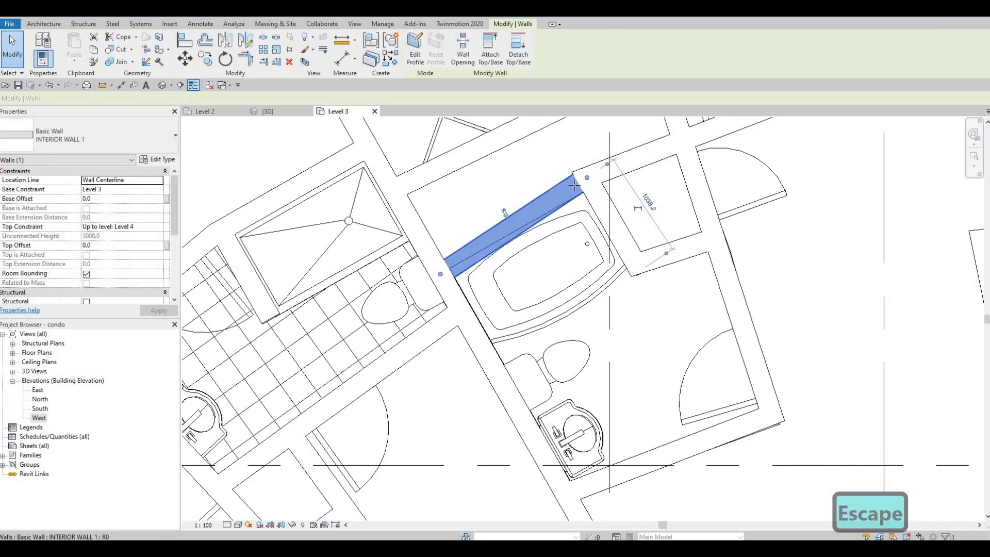
key(Escape)
click(561, 192)
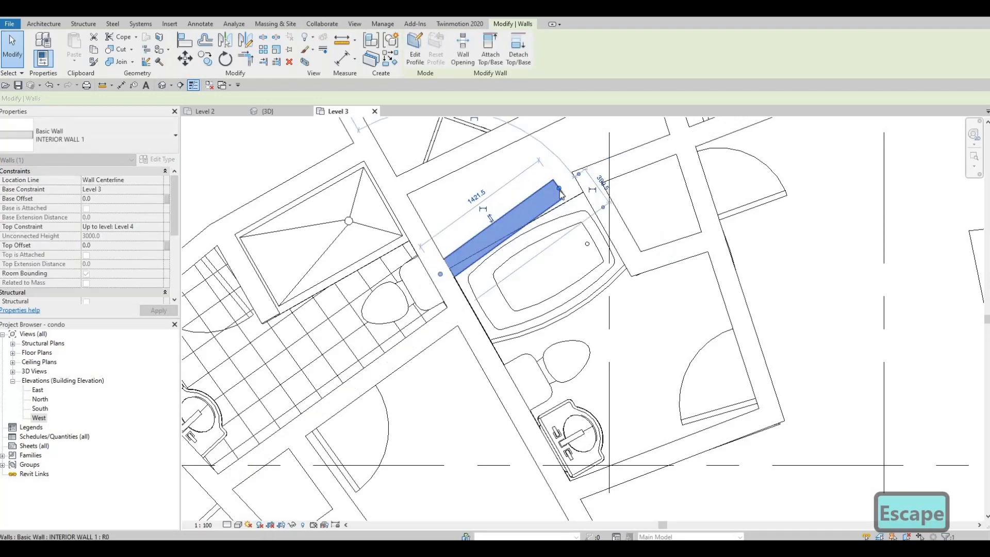
key(Escape)
click(561, 193)
drag(561, 193, 572, 211)
key(Escape)
Step: Try to adjust the shaft end of the bathtub wall again so that it follows the plan line
scroll(575, 185, up, 2)
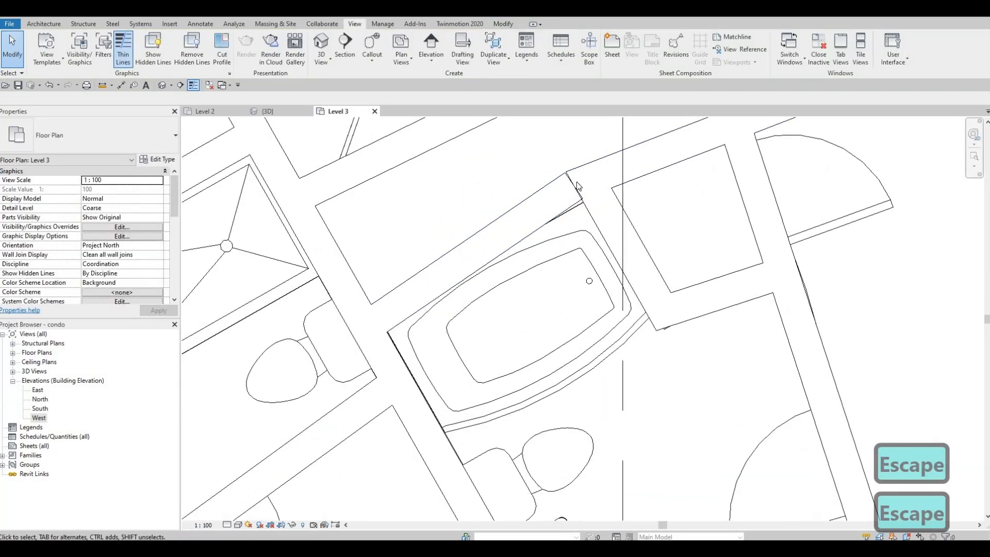
click(575, 185)
scroll(577, 182, up, 2)
drag(577, 183, 574, 190)
key(Escape)
click(574, 192)
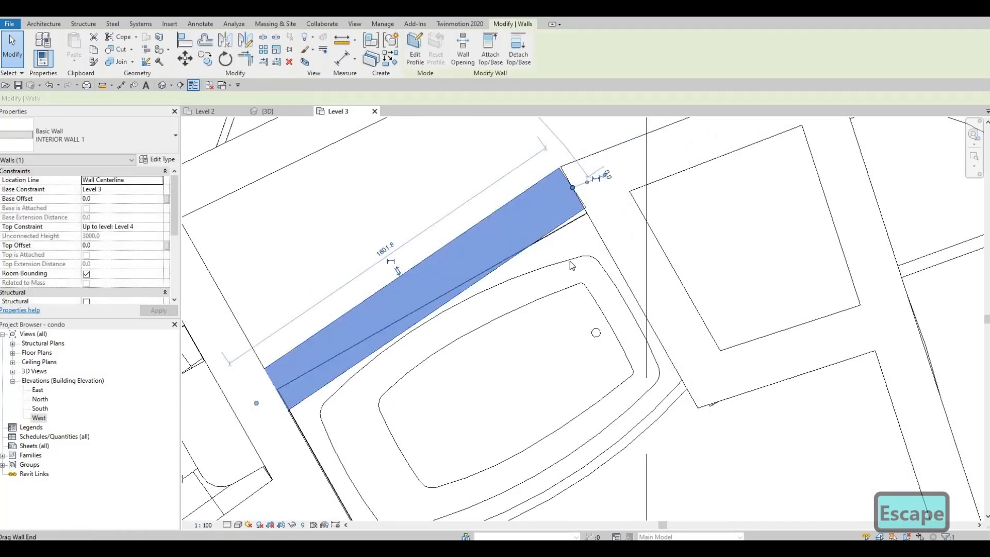
scroll(581, 180, up, 2)
key(Escape)
scroll(549, 230, down, 2)
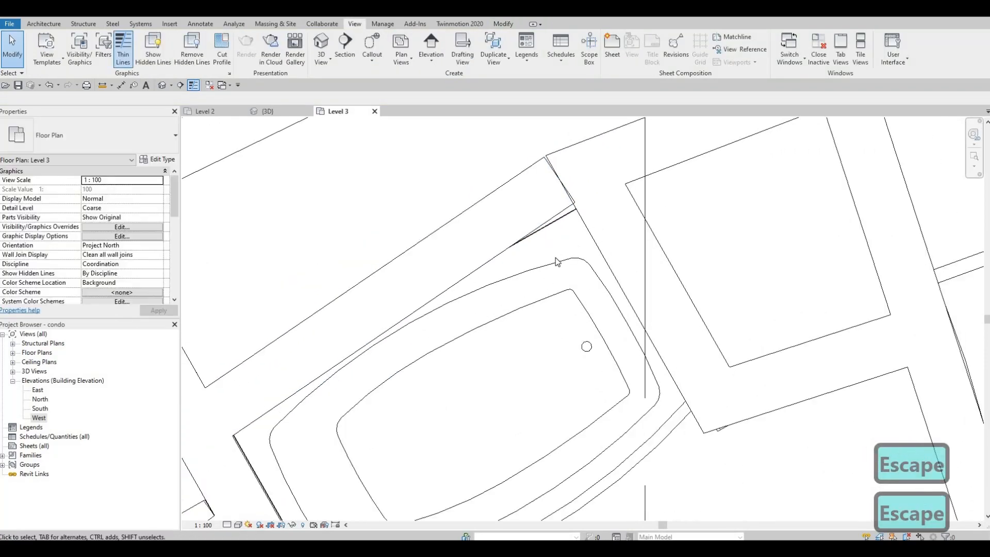
Step: Delete the skewed interior wall above the bathtub
scroll(559, 268, down, 5)
middle_drag(616, 263, 613, 267)
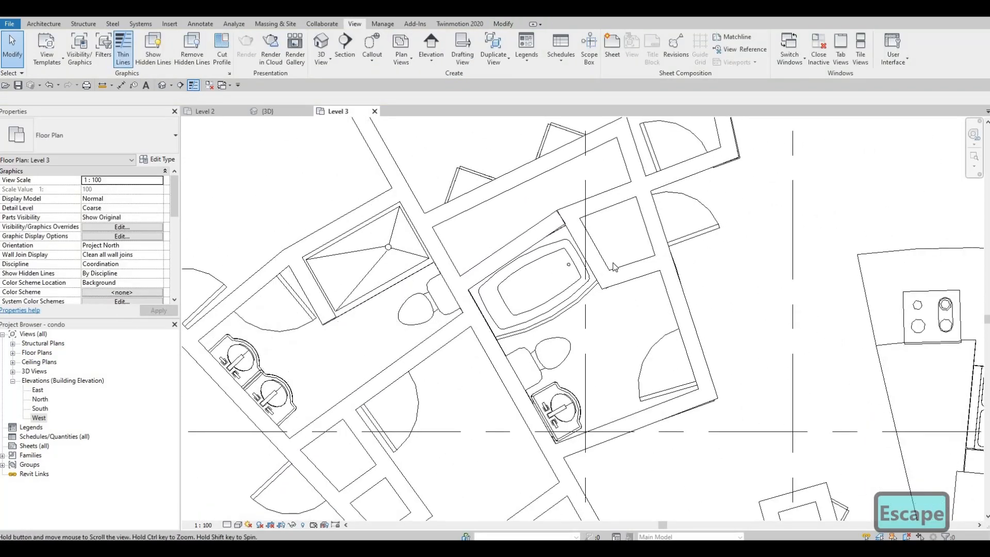
scroll(613, 267, down, 6)
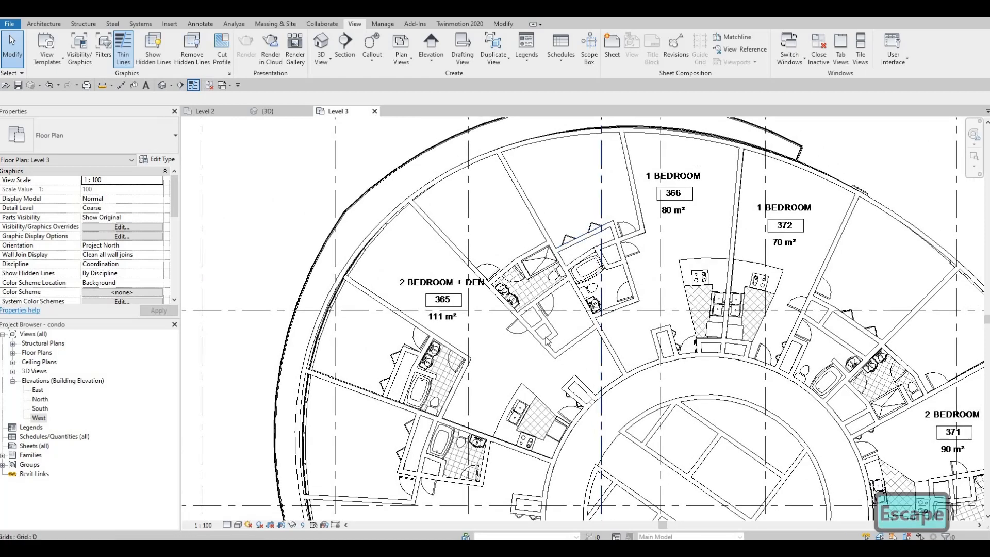
scroll(546, 340, up, 6)
key(Escape)
click(577, 341)
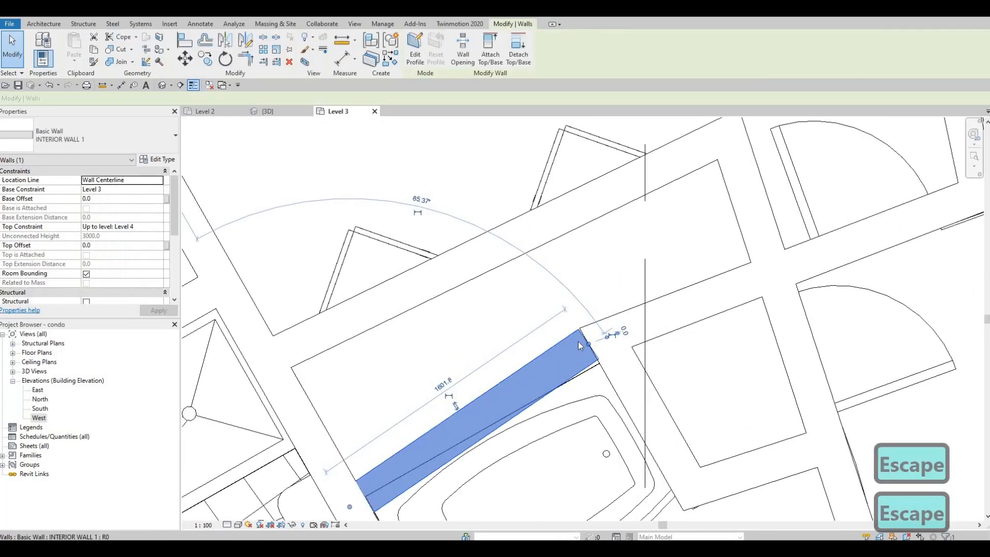
key(Delete)
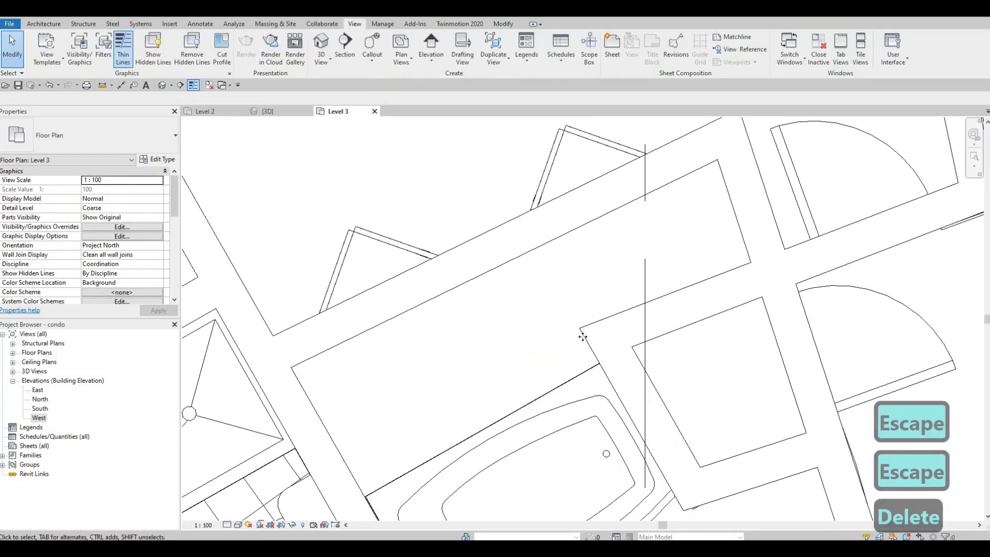
Step: Draw a new INTERIOR WALL 1 wall from the endpoint of the shaft's upper wall to the dividing wall, parallel to the bathtub line
click(590, 336)
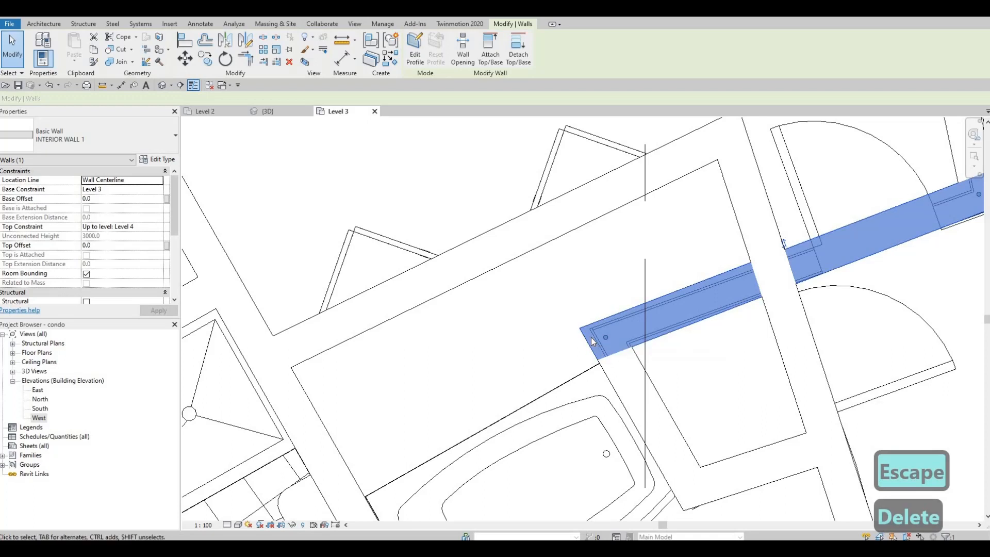
key(Delete)
key(c)
key(s)
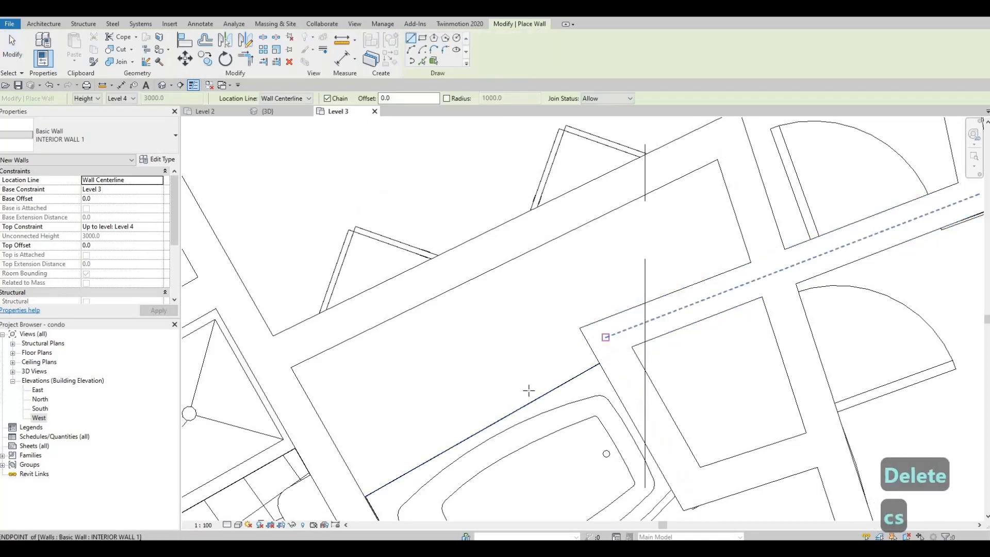
click(604, 337)
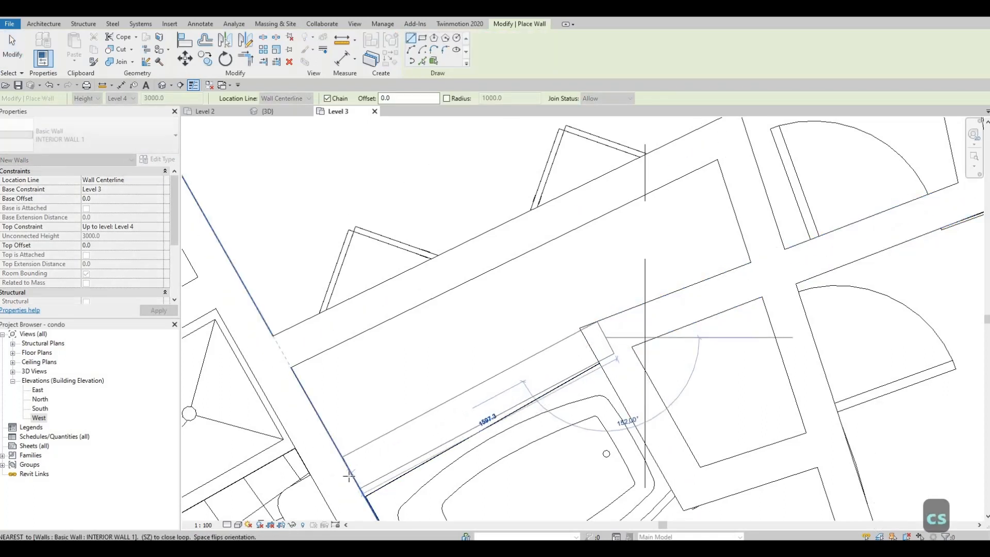
click(360, 475)
key(Escape)
key(Escape)
key(Escape)
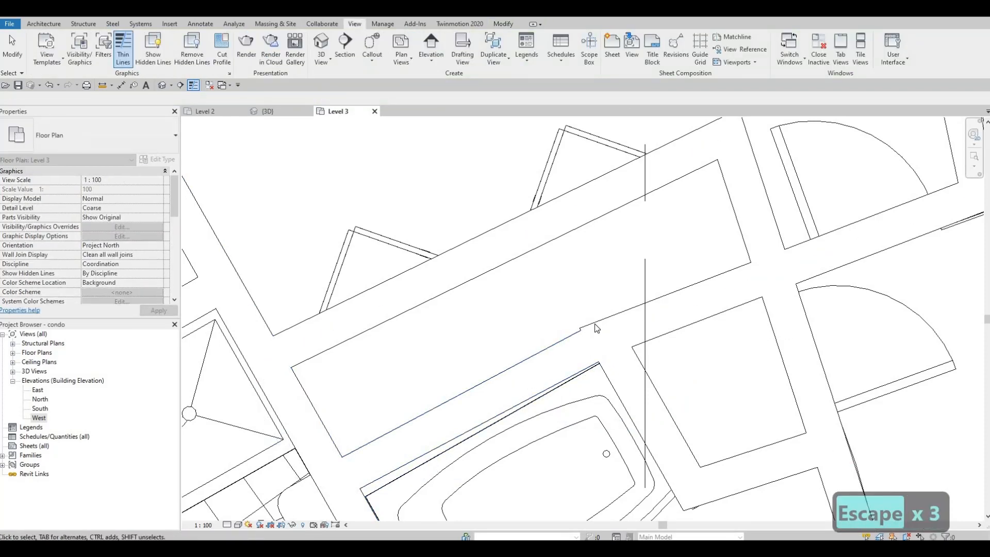
click(595, 327)
key(Escape)
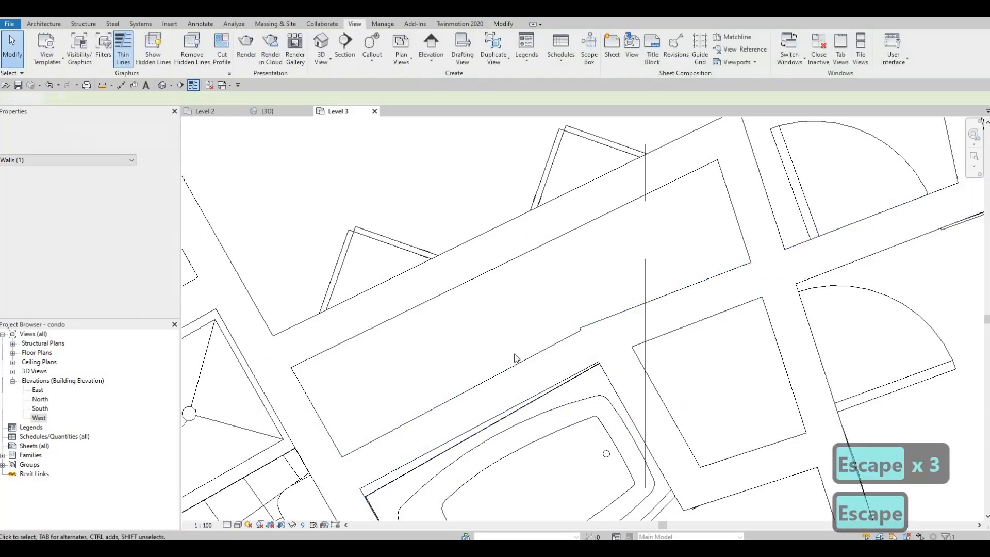
Step: Examine the interior walls of the units around the whole Level 3 floor plan for completeness
scroll(606, 270, down, 2)
scroll(606, 270, down, 5)
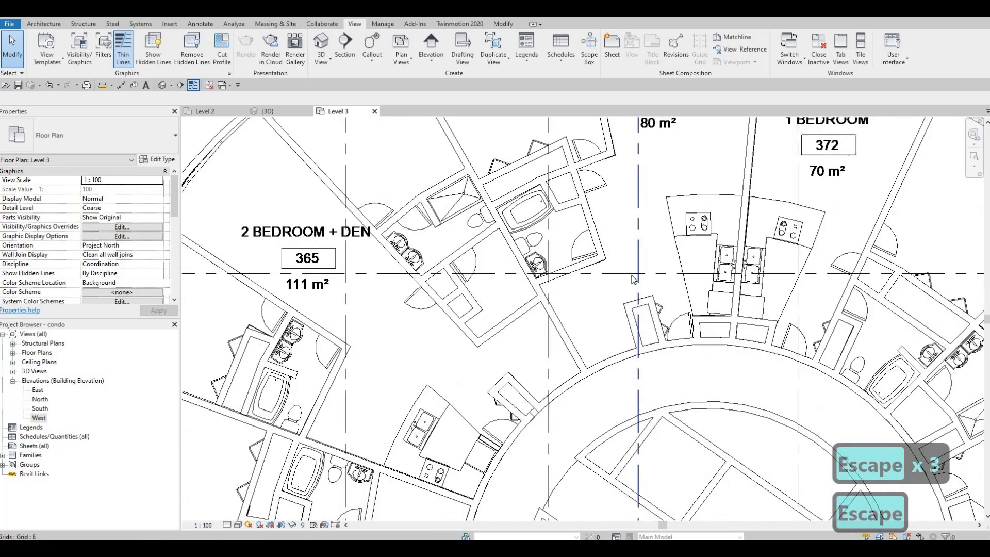
scroll(612, 293, down, 4)
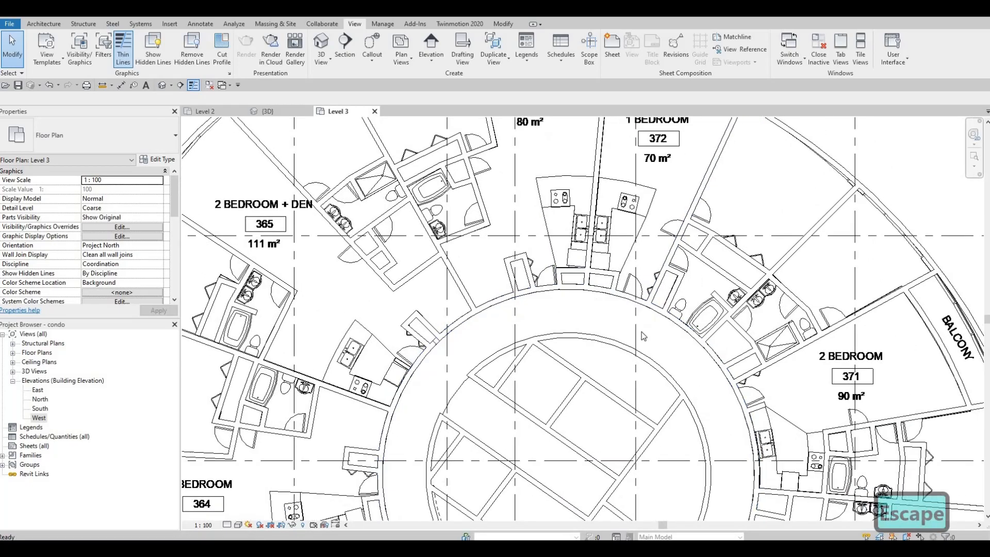
scroll(681, 340, down, 3)
scroll(673, 291, up, 4)
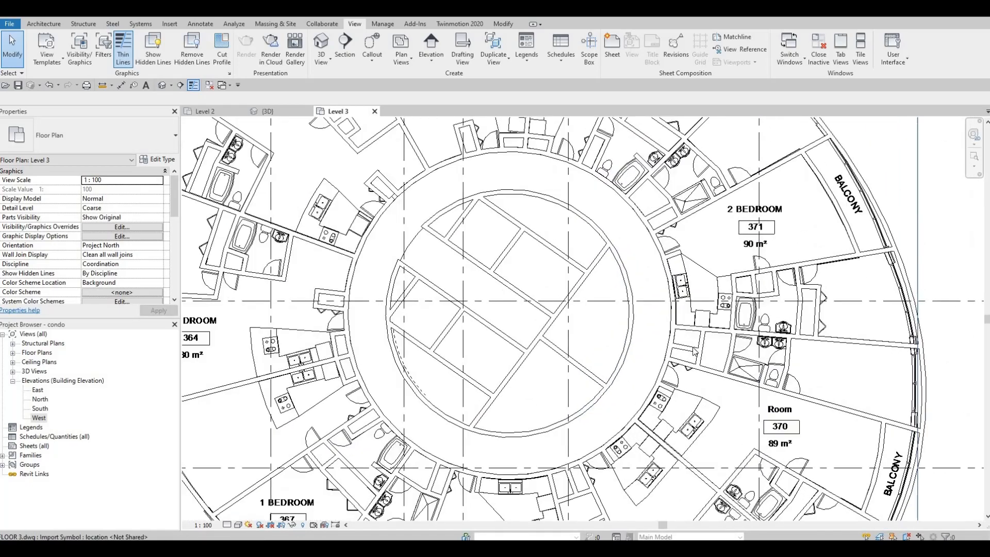
scroll(673, 291, down, 4)
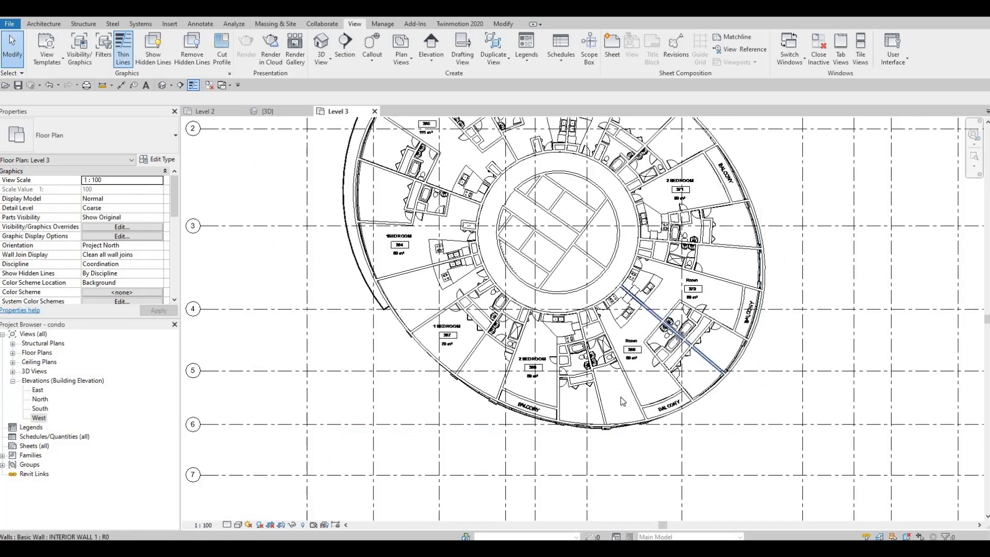
scroll(622, 399, up, 4)
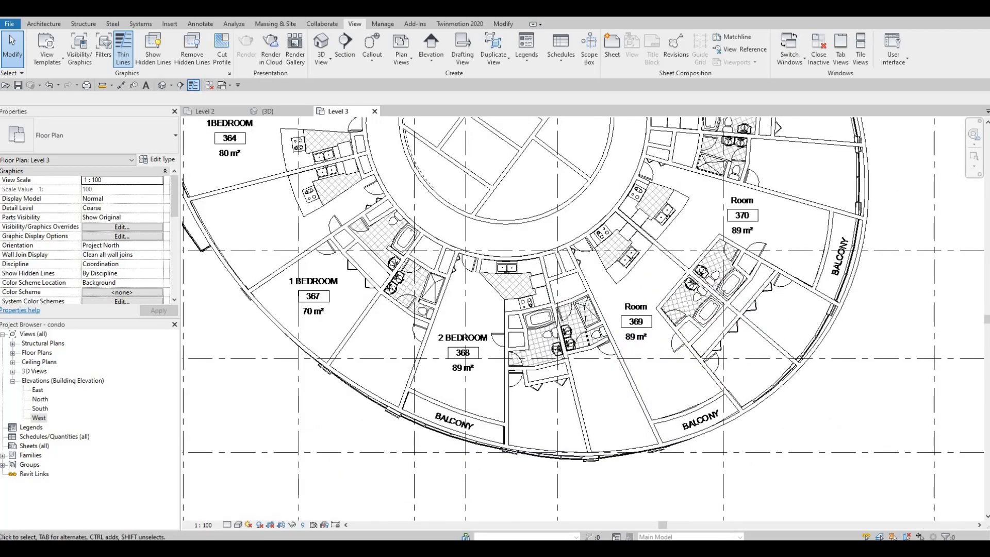
scroll(611, 451, down, 4)
scroll(627, 332, up, 6)
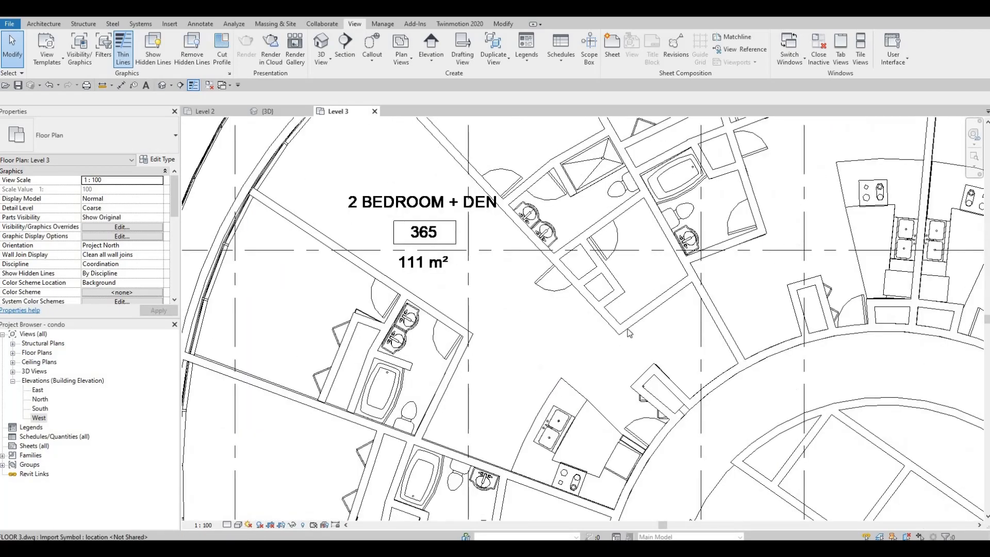
scroll(628, 333, down, 5)
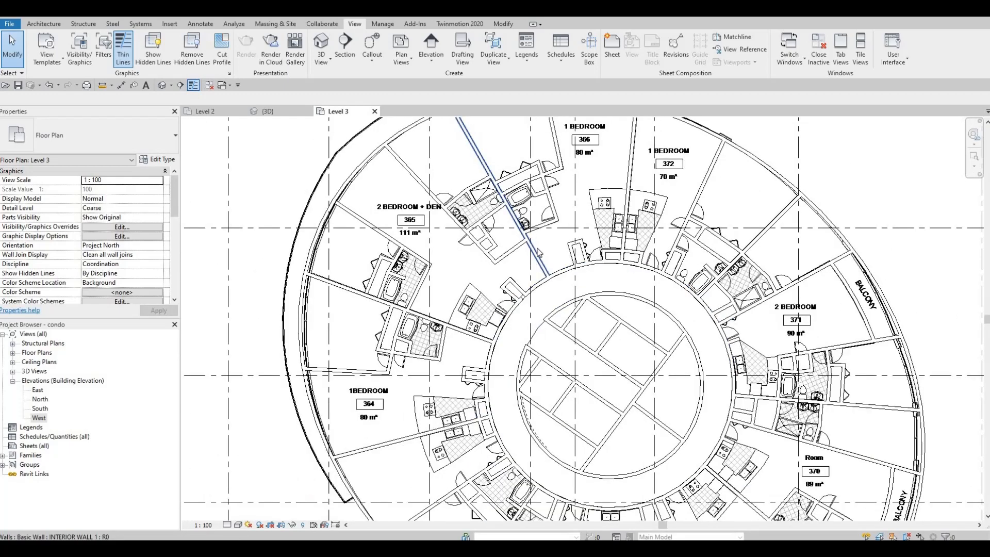
Step: Hide the imported FLOOR 3.dwg drawing in the Level 3 floor plan view
key(v)
key(g)
click(513, 141)
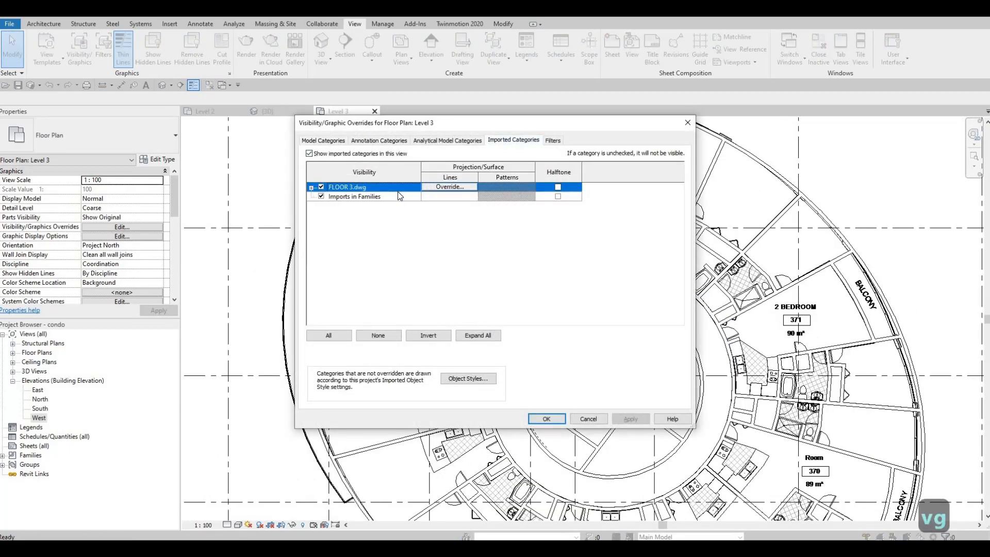
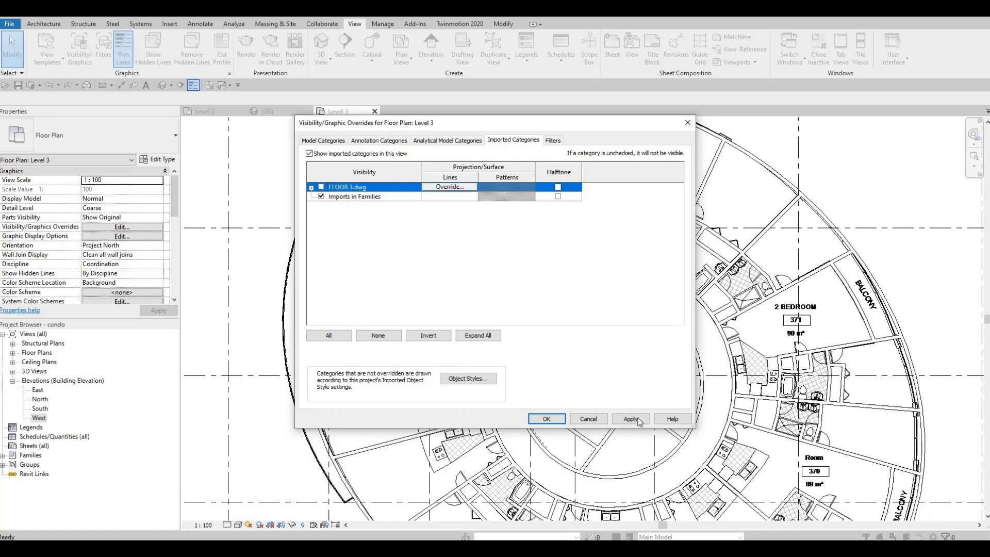
click(561, 421)
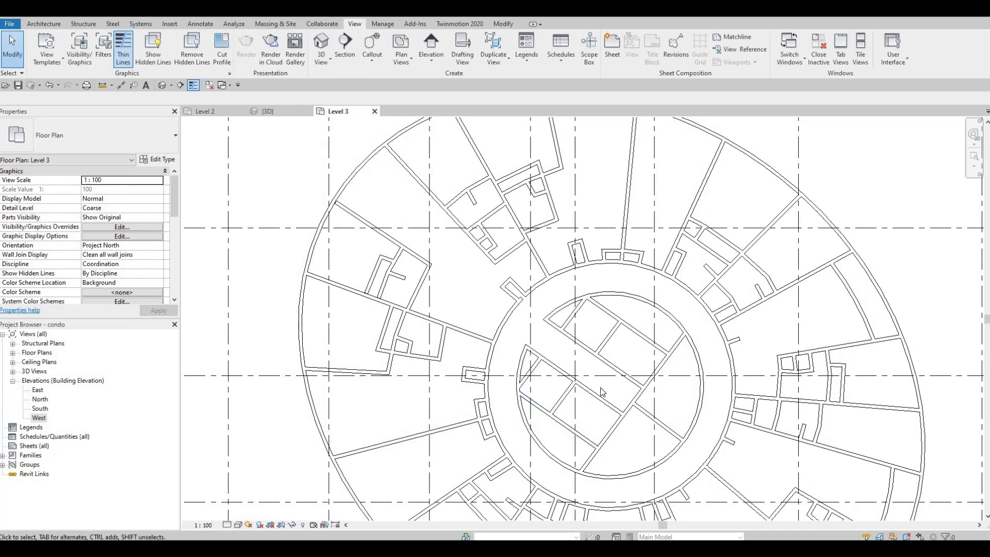
Step: Examine the modelled interior walls around the whole Level 3 plan without the imported drawing
scroll(598, 390, up, 3)
middle_drag(596, 387, 607, 375)
middle_drag(651, 438, 601, 373)
scroll(601, 373, down, 1)
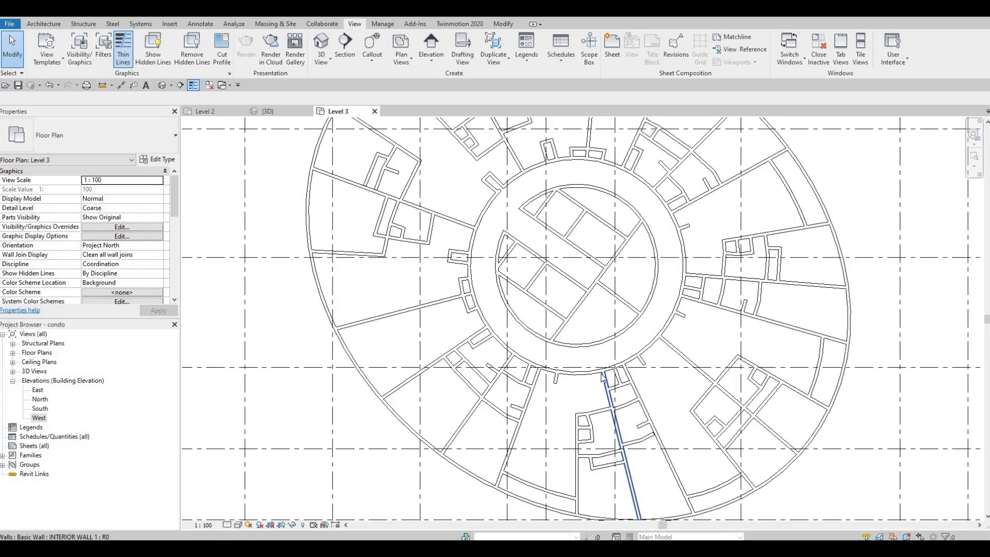
middle_drag(597, 308, 589, 330)
scroll(589, 333, up, 1)
scroll(572, 284, down, 1)
middle_drag(572, 248, 559, 316)
scroll(563, 294, up, 2)
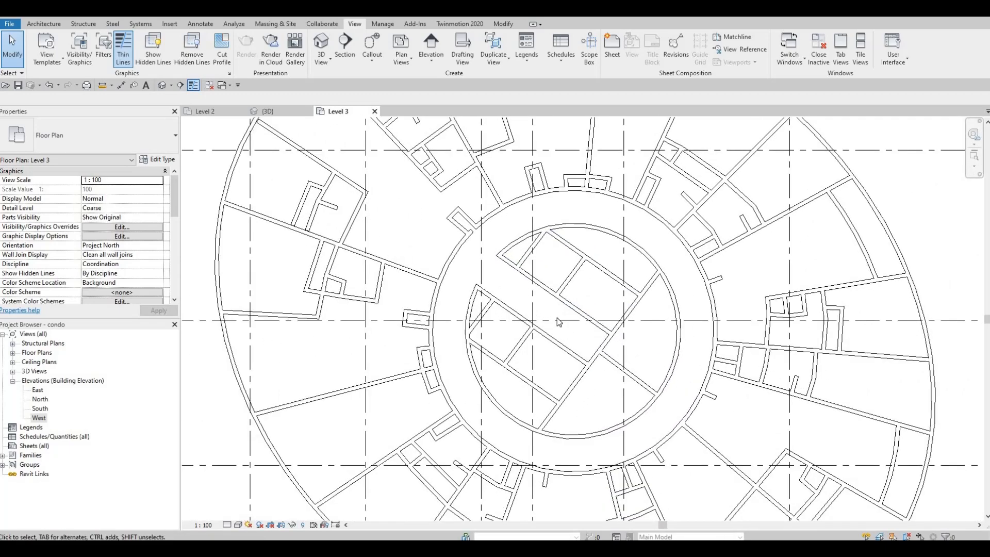
scroll(559, 322, down, 1)
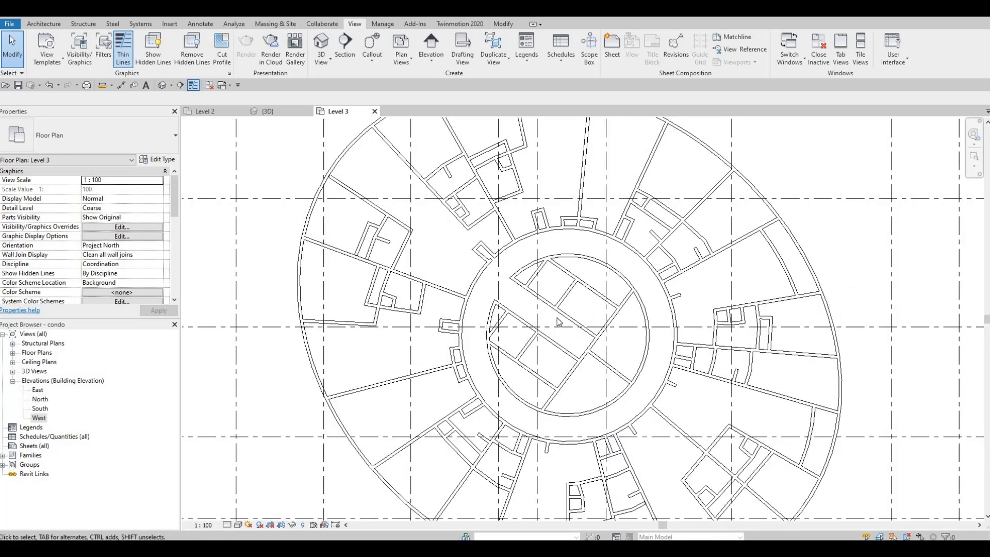
Step: Show the imported FLOOR 3.dwg drawing again in the Level 3 floor plan view
key(v)
key(g)
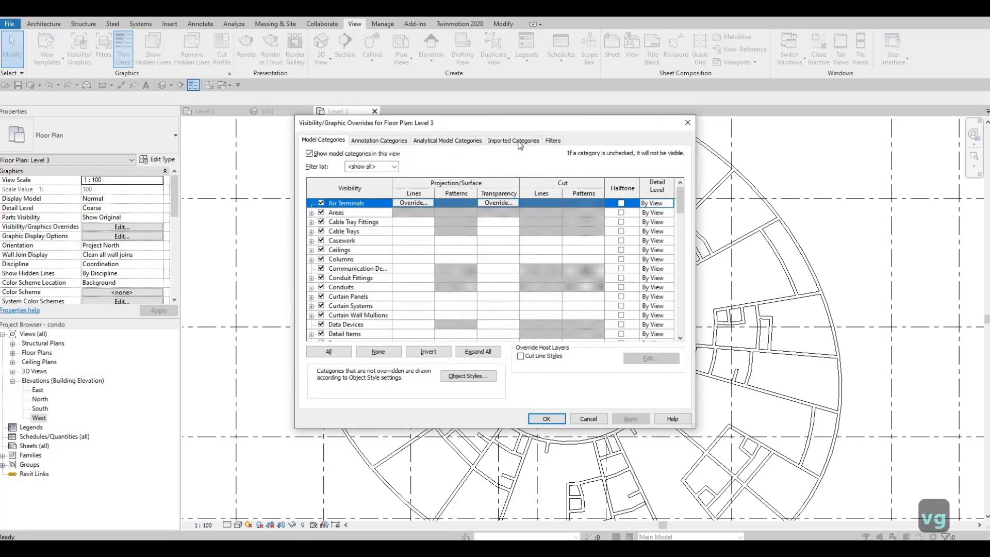
click(513, 140)
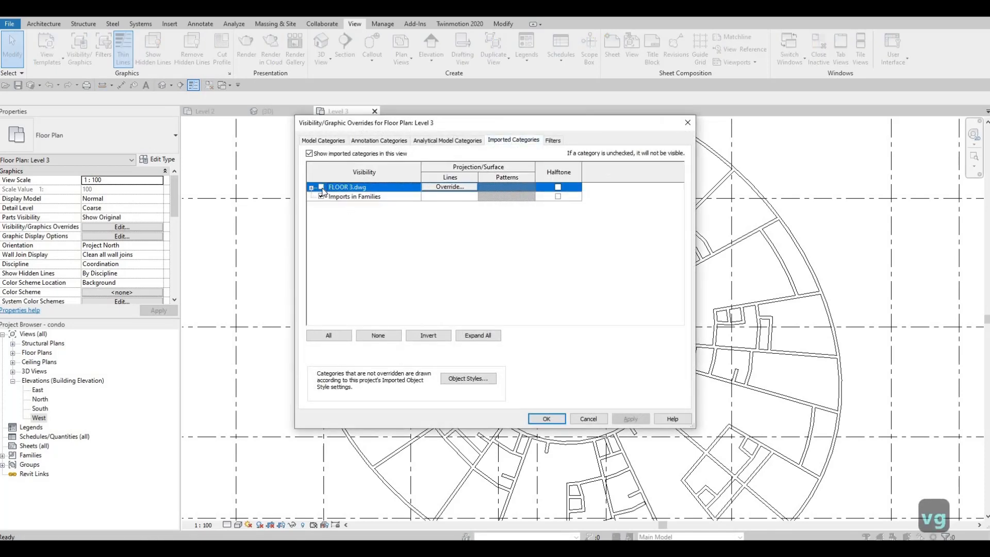
click(547, 418)
key(Escape)
key(Escape)
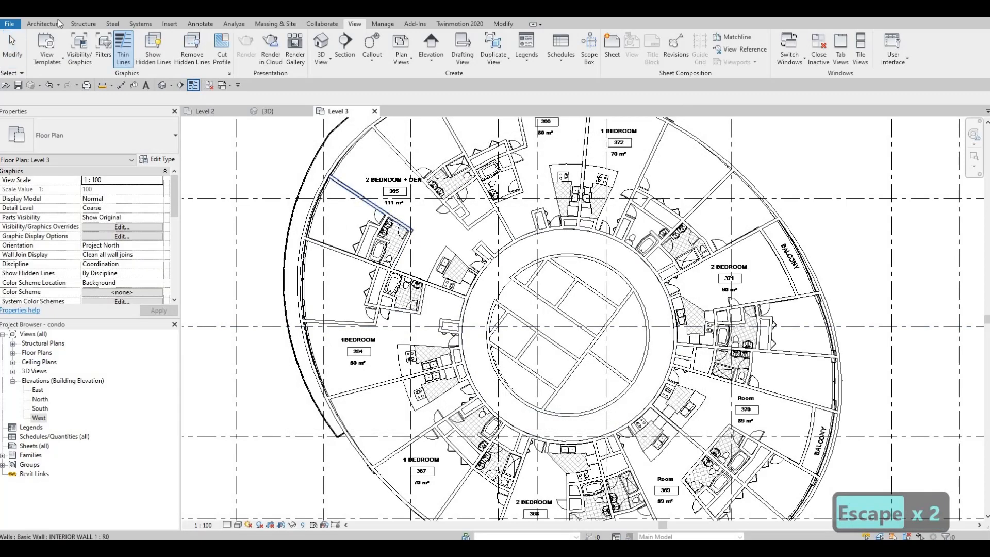
Step: Start placing a door in unit 365 and duplicate the M_Door-Passage-Single-Flush 750 x 2000mm type as 700 x 2000mm
click(51, 24)
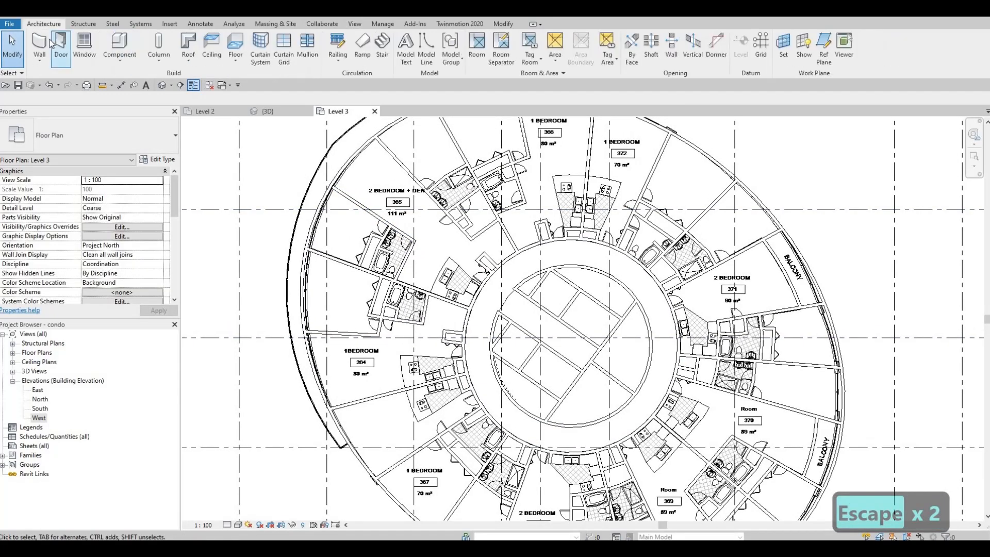
click(60, 48)
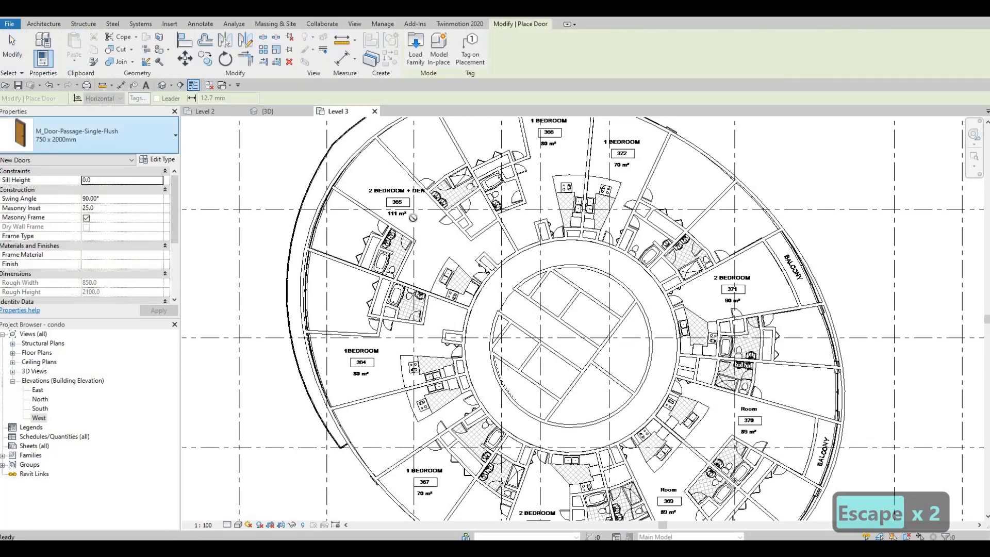
scroll(410, 219, up, 5)
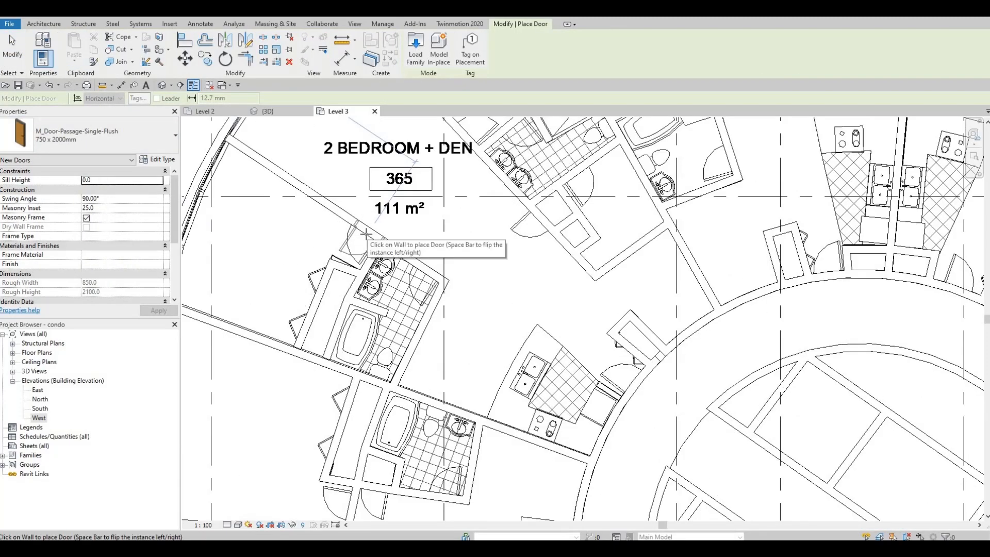
scroll(366, 234, up, 2)
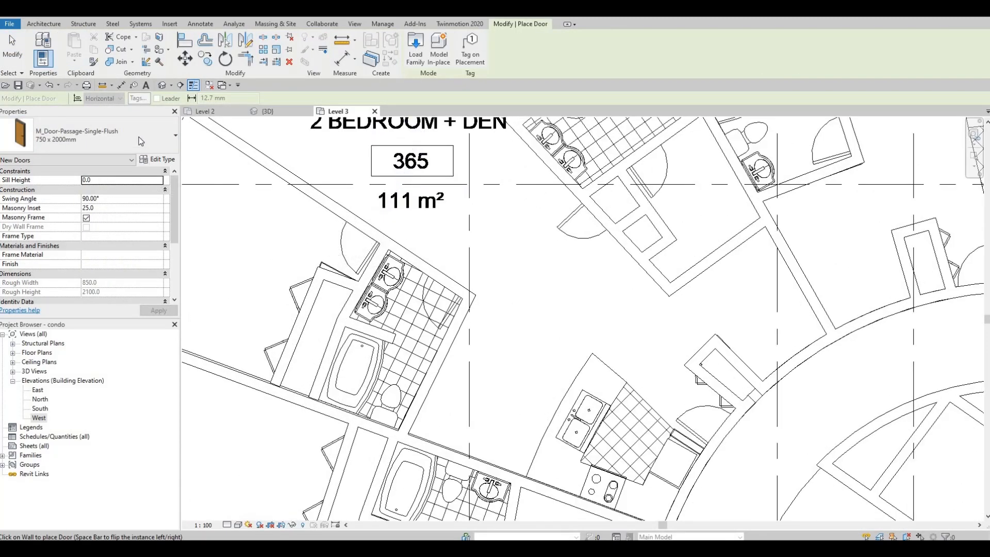
click(141, 140)
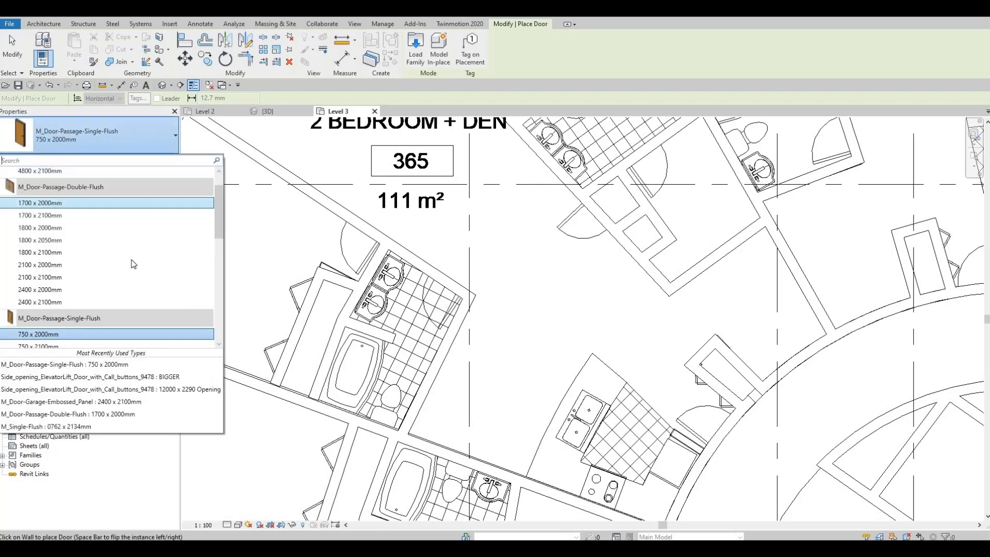
scroll(135, 189, down, 2)
key(Escape)
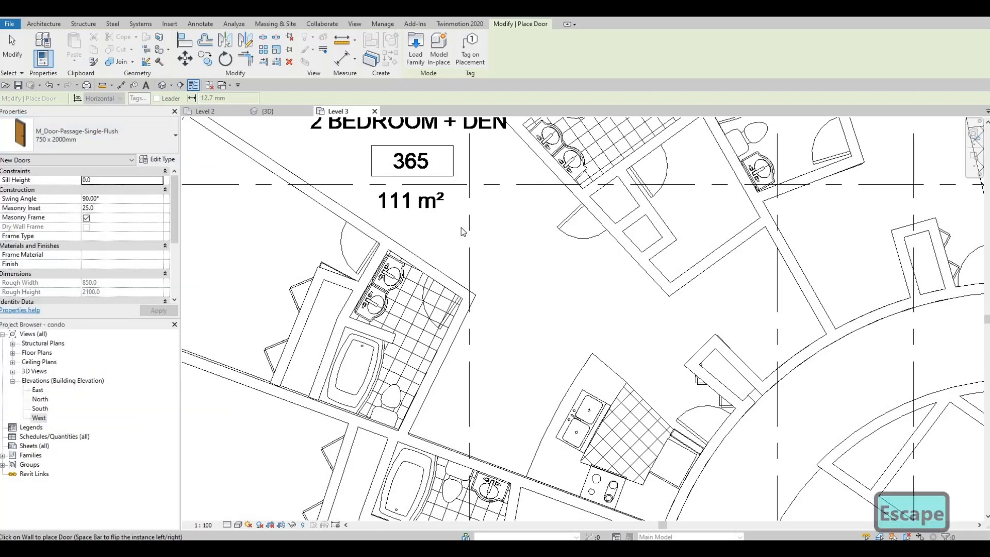
click(158, 159)
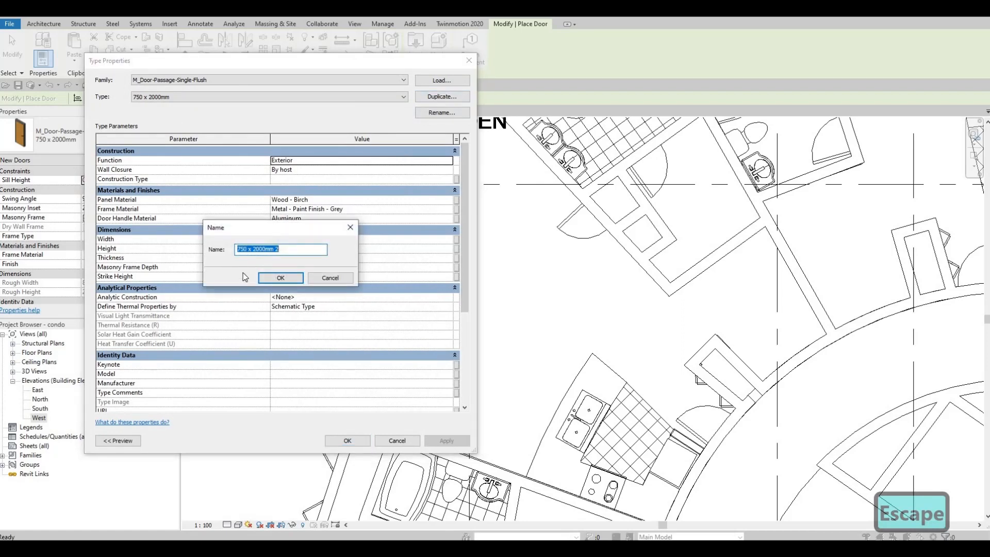
key(Left)
key(Right)
key(Right)
key(Right)
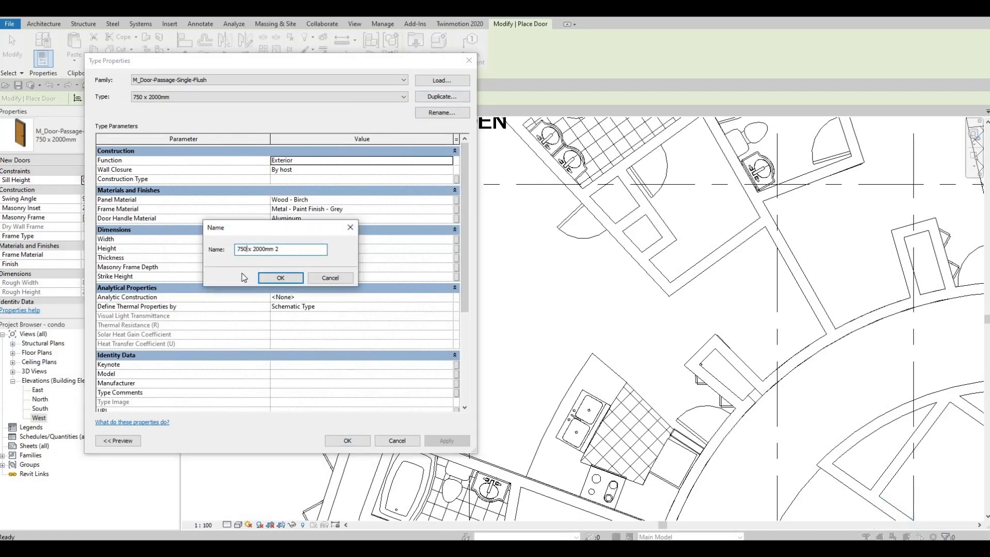
key(BackSpace)
key(BackSpace)
text(00)
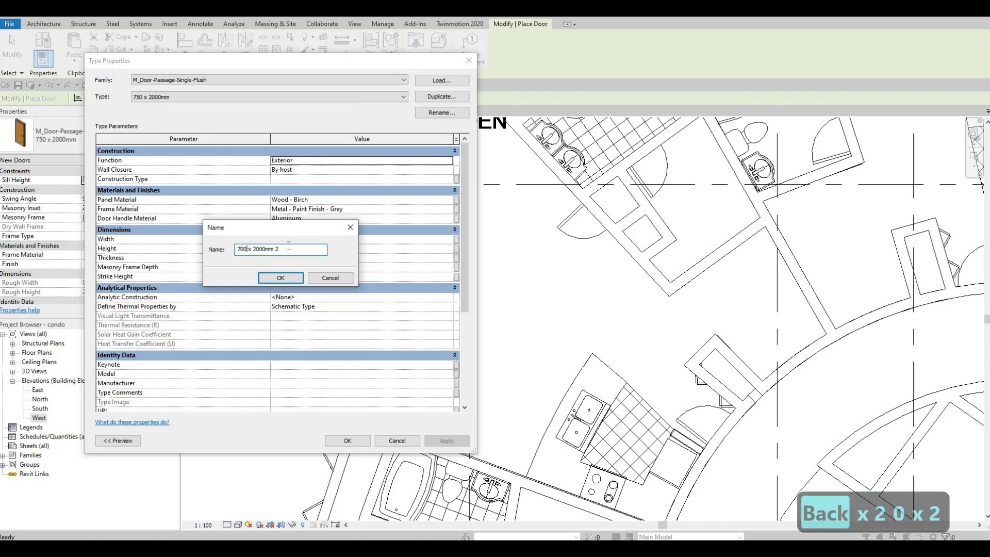
key(BackSpace)
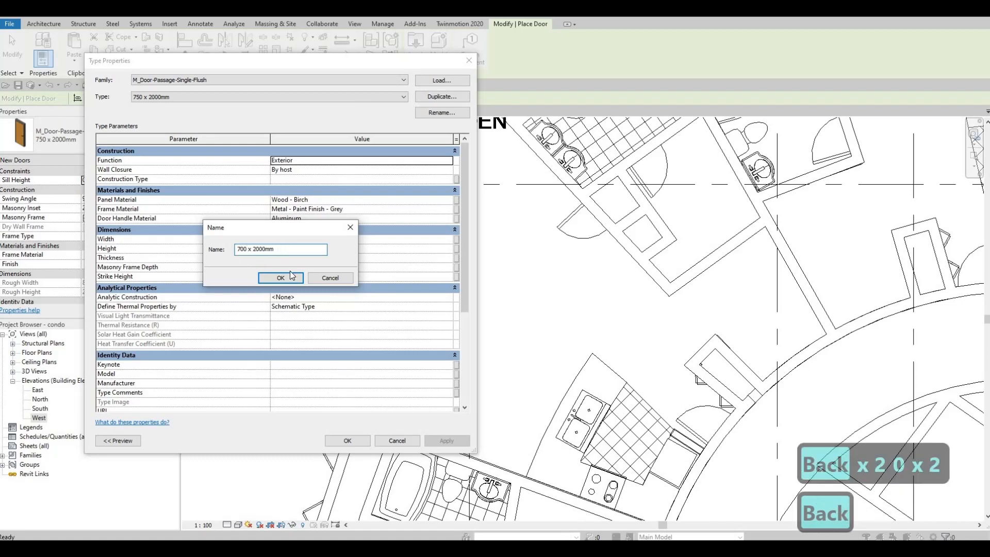
click(280, 278)
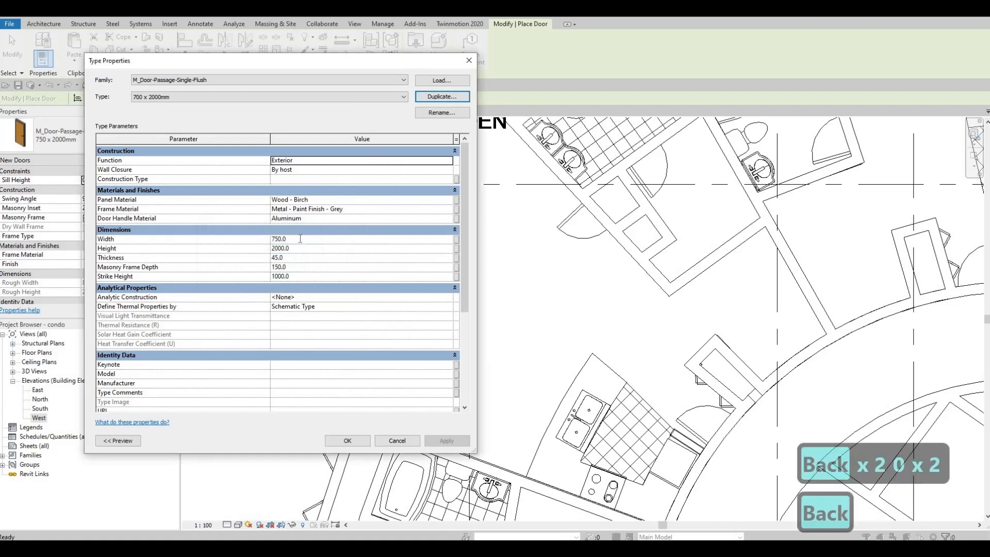
Step: Set the width of the 700 x 2000mm door type to 700
click(300, 239)
text(7)
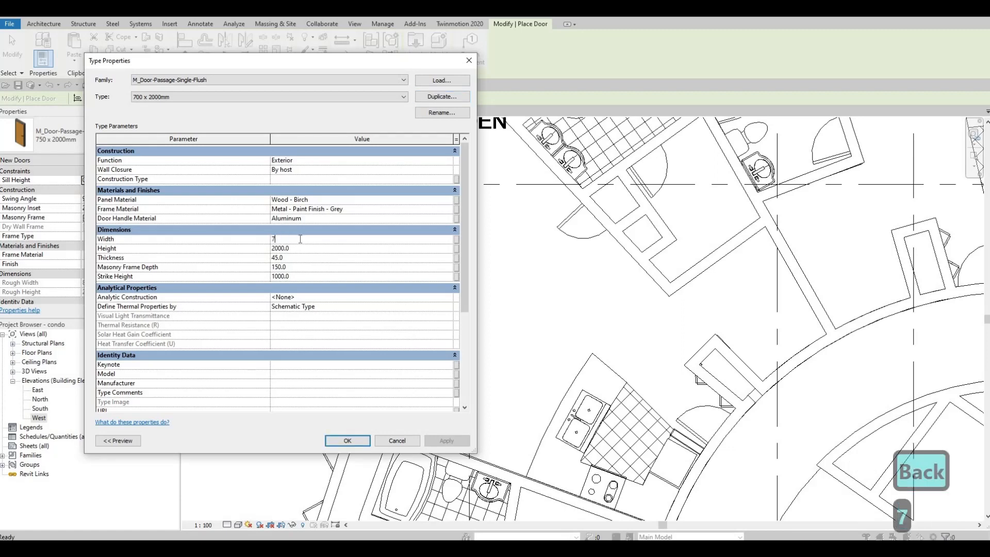
text(00)
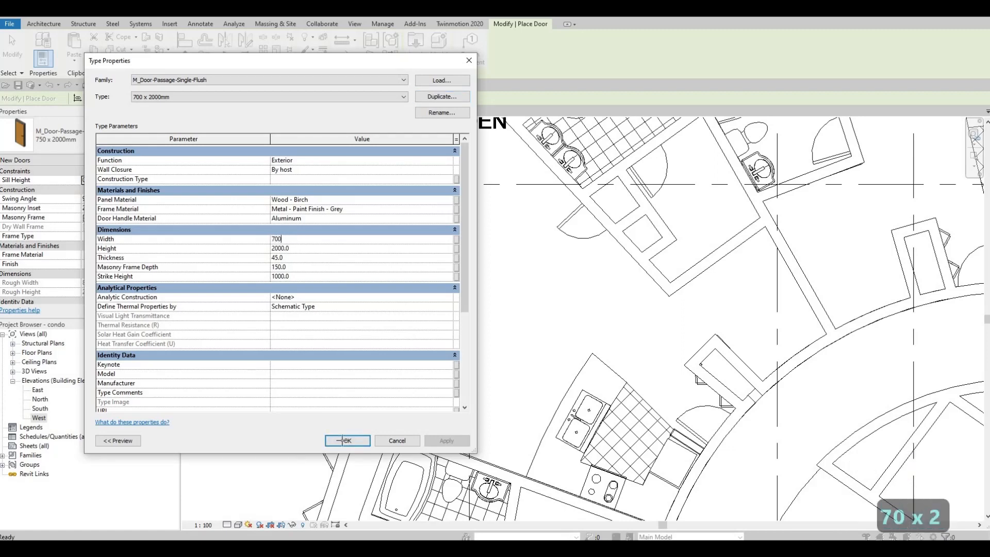
key(Return)
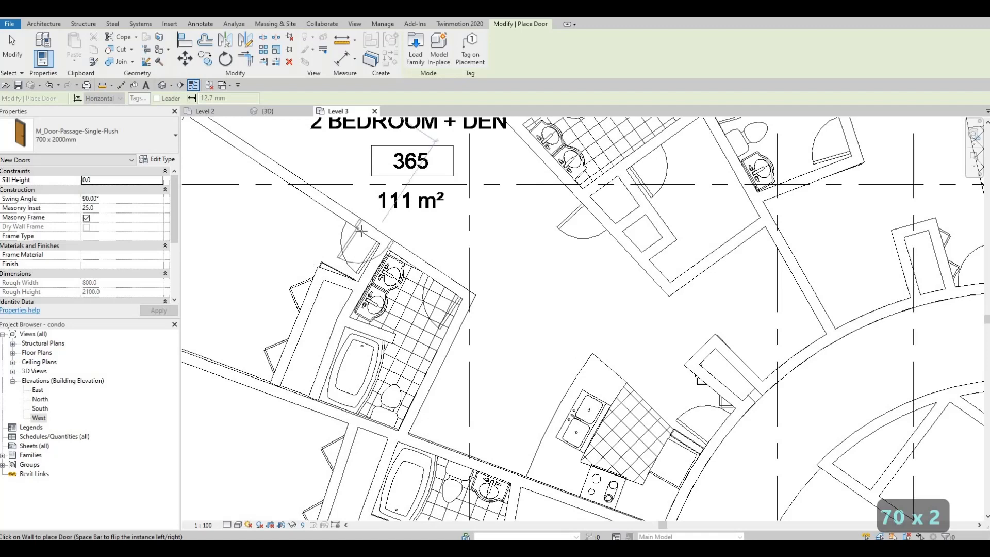
Step: Place a 700 x 2000mm door in unit 365's bedroom wall beside the bathroom vanity, flipping its swing to match the plan
key(space)
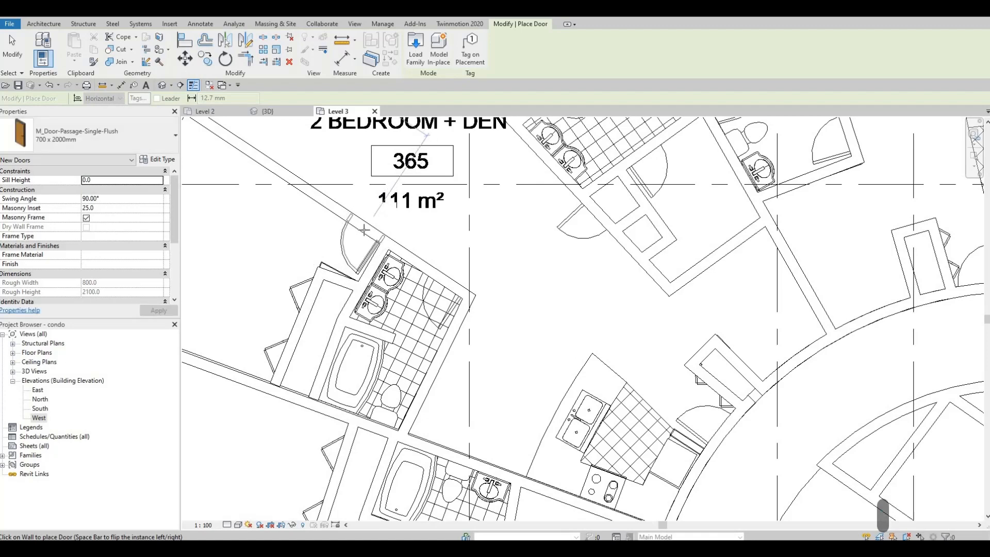
scroll(447, 268, up, 1)
key(Escape)
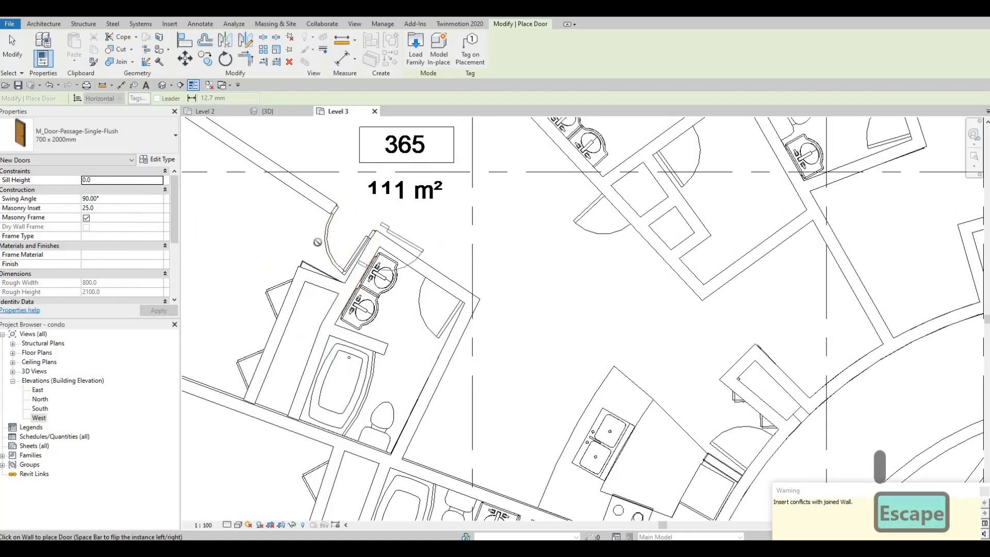
scroll(370, 242, up, 2)
scroll(324, 238, up, 1)
key(Escape)
key(Escape)
Step: Nudge the new bedroom door slightly left towards its position on the plan
click(308, 233)
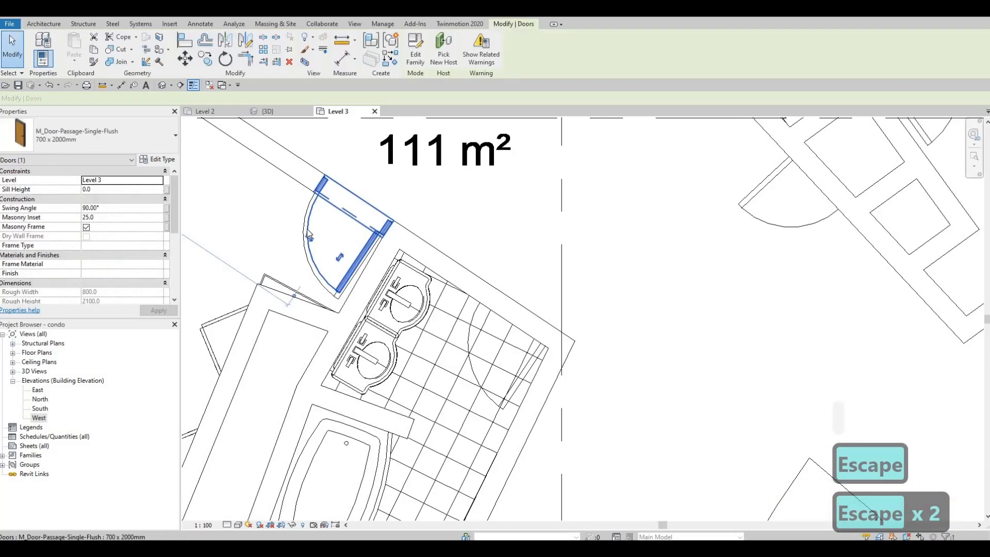
key(Left)
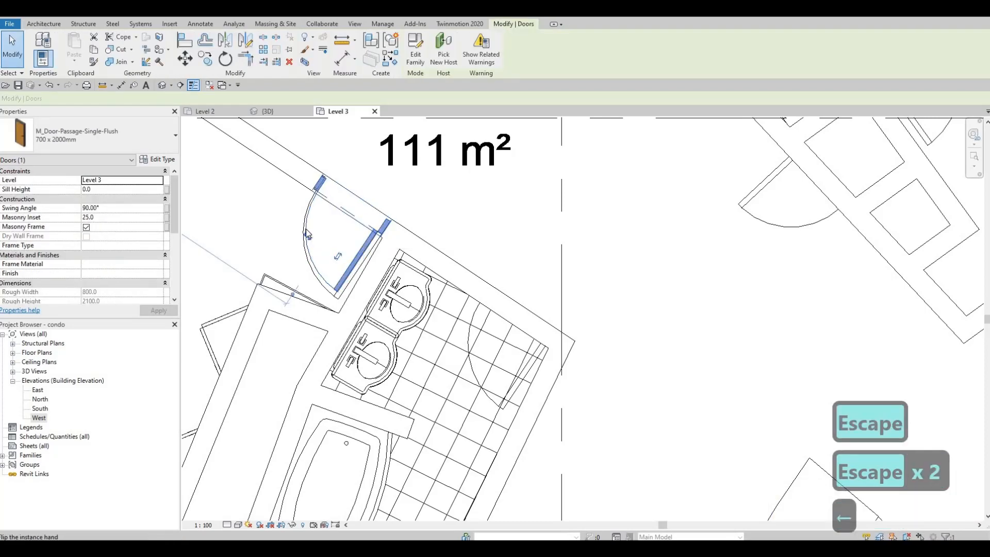
key(Escape)
key(Escape)
Step: Create a similar 700 x 2000mm door in the same wall at unit 365's bathroom, flipped to match the plan swing
click(308, 234)
key(c)
key(s)
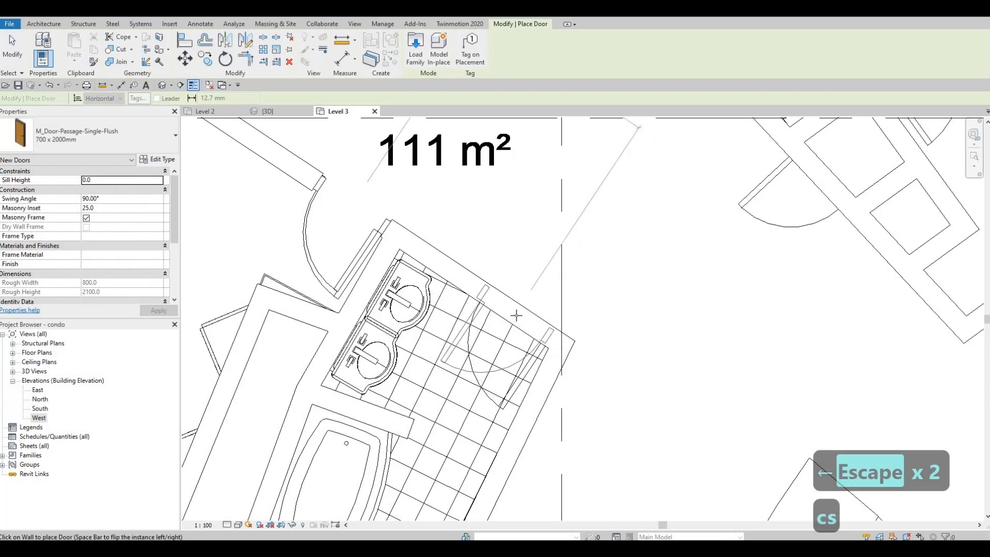
key(space)
click(517, 316)
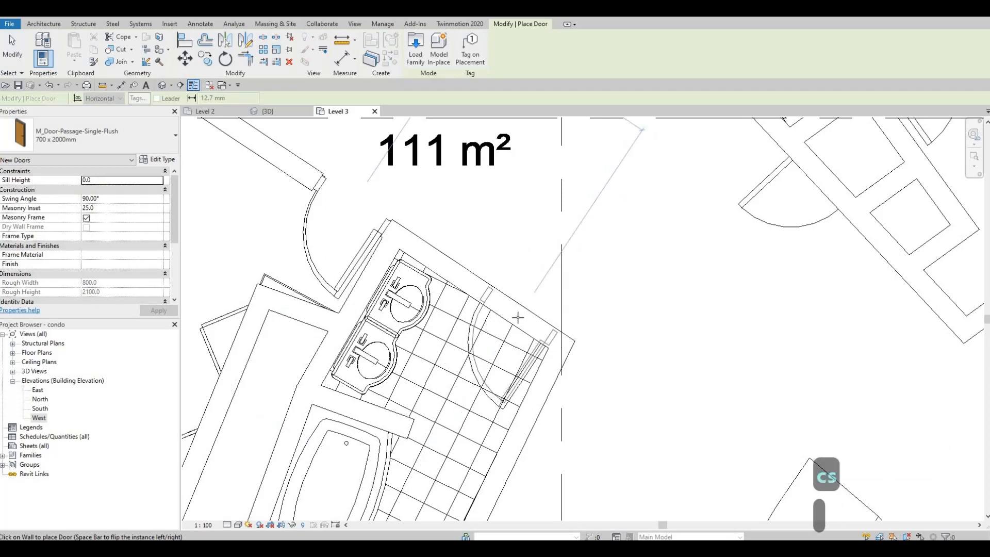
Step: Place a 700 x 2000mm door in unit 365's diagonal wall between the second bathroom and the shaft, swinging outward as on the plan
middle_drag(455, 408, 461, 243)
scroll(462, 244, down, 1)
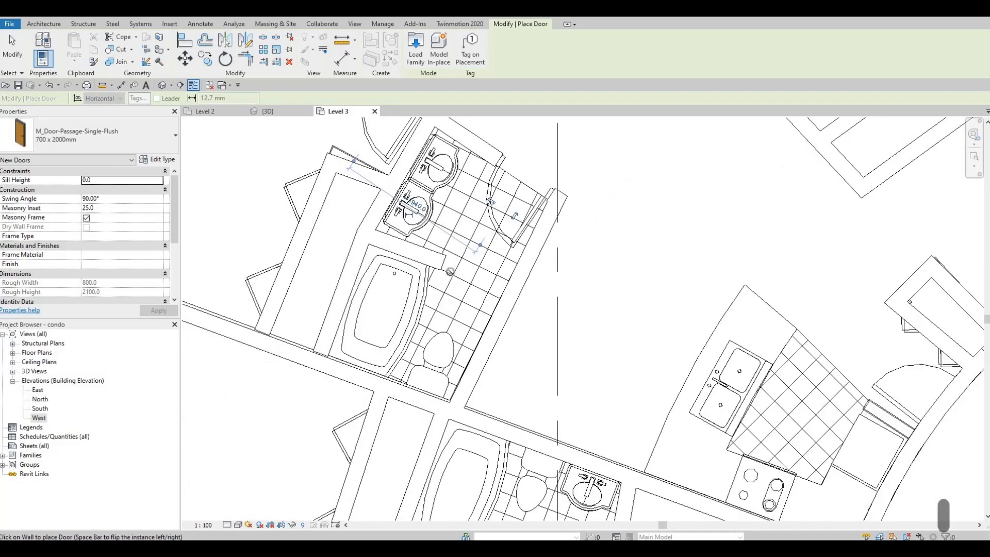
scroll(323, 313, down, 1)
middle_drag(323, 312, 372, 279)
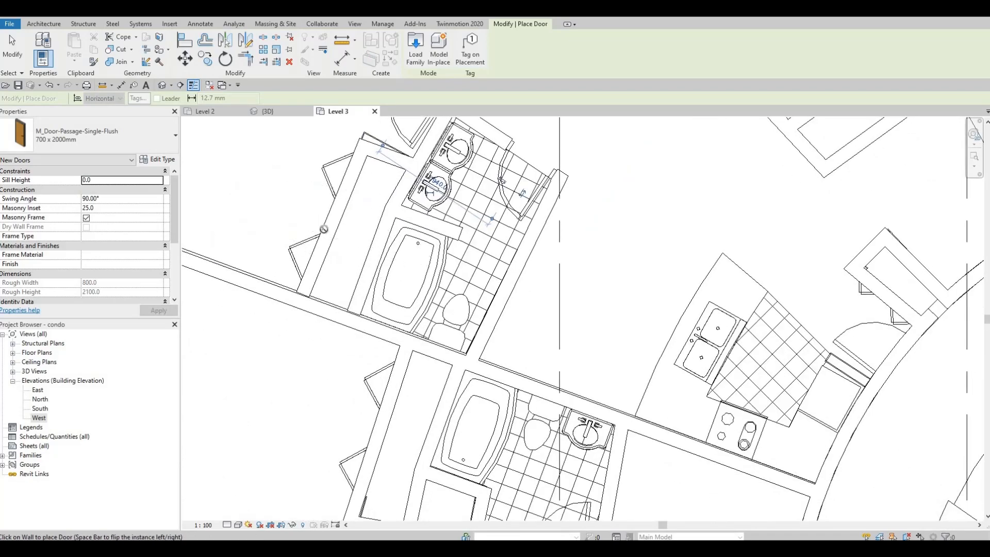
scroll(324, 229, down, 2)
middle_drag(442, 297, 379, 307)
scroll(380, 306, down, 3)
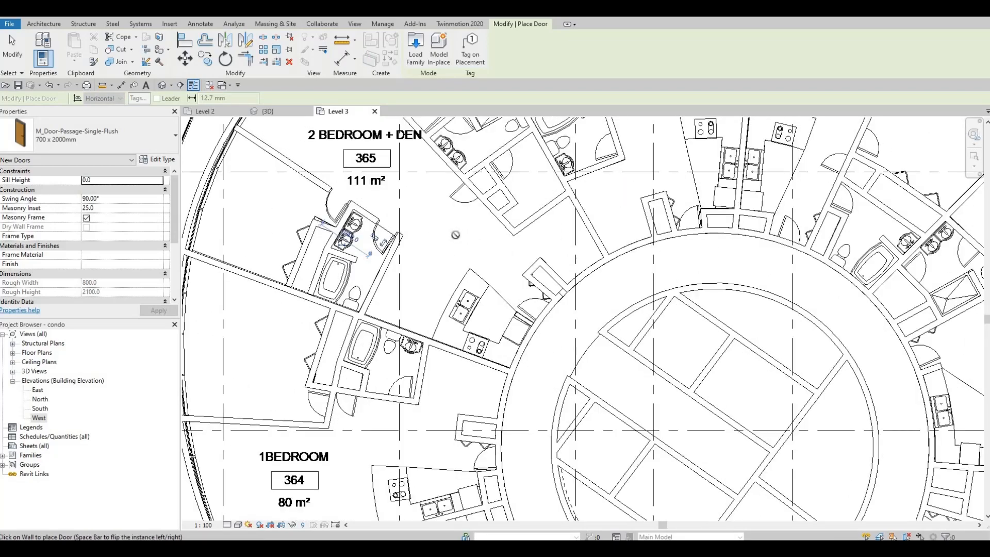
middle_drag(455, 234, 428, 286)
scroll(429, 286, down, 1)
scroll(455, 237, up, 4)
scroll(441, 248, up, 3)
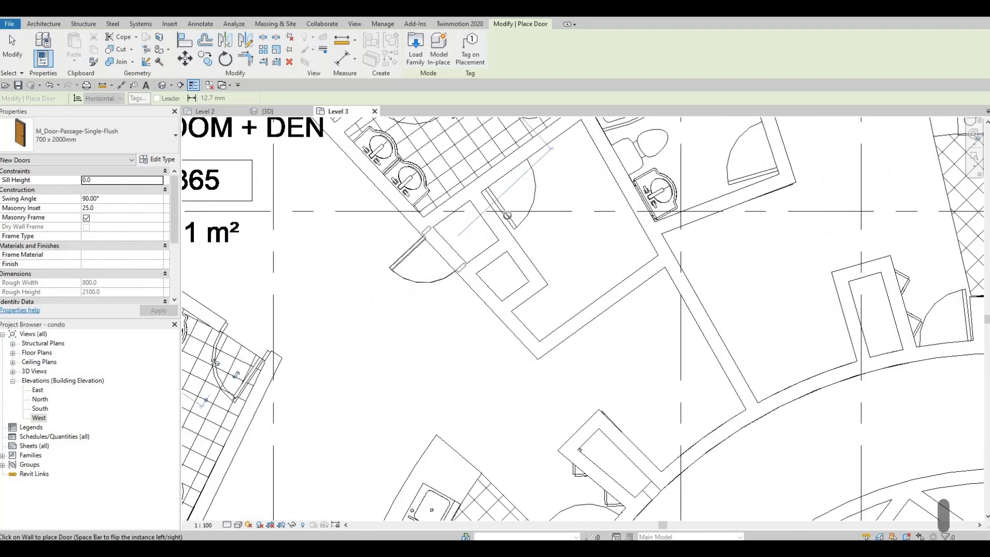
middle_drag(527, 205, 523, 215)
Step: Place a 700 x 2000mm door in the wall between unit 365's second bathroom and the adjoining room, following the plan swing
scroll(501, 186, up, 1)
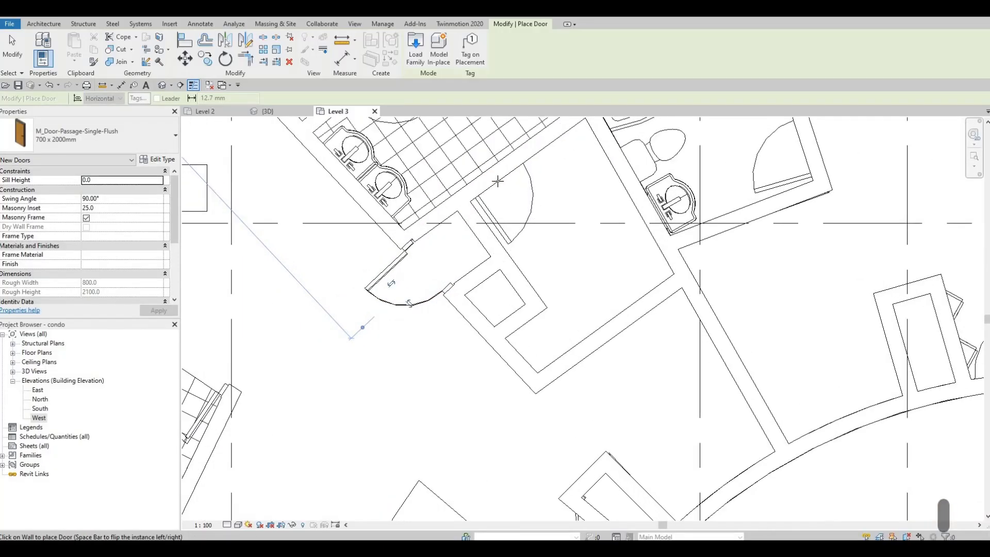
scroll(441, 205, up, 1)
middle_drag(441, 206, 462, 263)
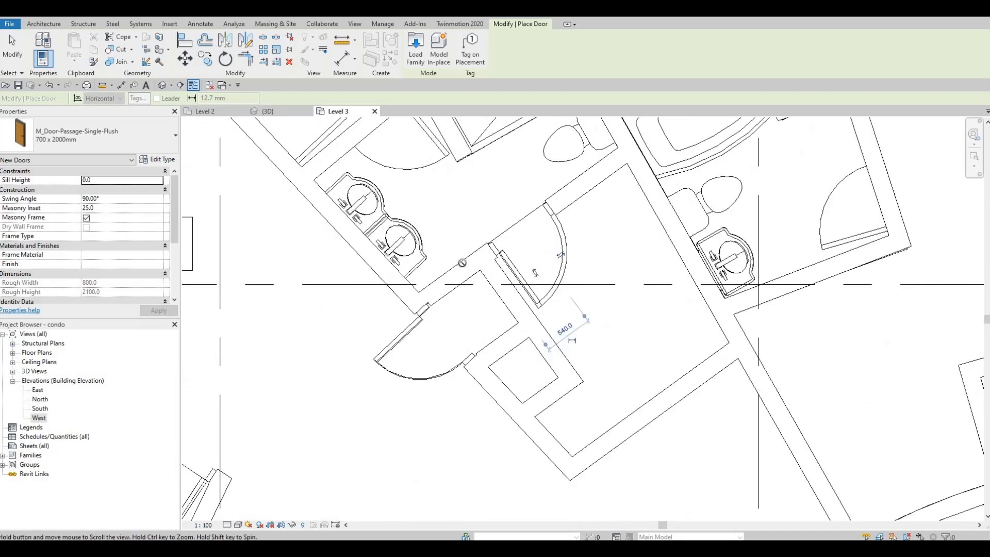
Step: Place a 700 x 2000mm door in unit 365's diagonal wall at the bedroom next to the shower bathroom
scroll(420, 152, down, 2)
middle_drag(420, 152, 446, 232)
scroll(437, 200, down, 2)
scroll(443, 235, up, 1)
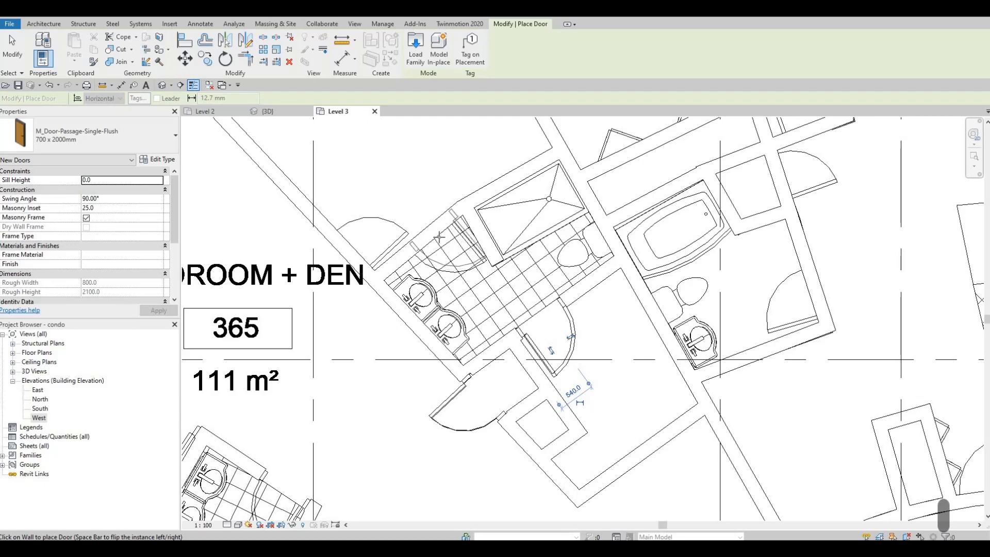
click(347, 251)
middle_drag(542, 342, 561, 215)
scroll(560, 215, down, 2)
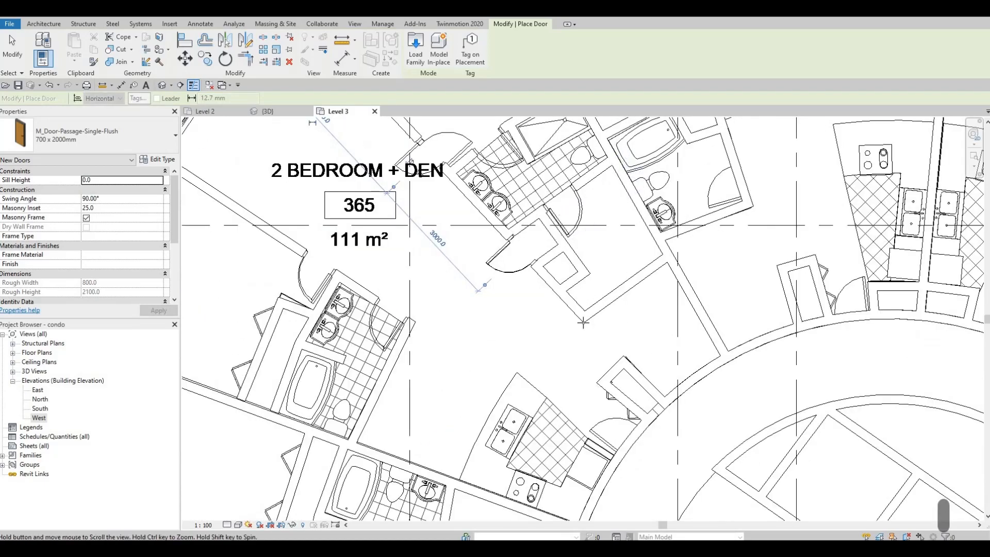
Step: Place 700 x 2000mm doors at unit 366's closet, bedroom and bathroom, matching the swings on the plan
scroll(556, 326, down, 1)
middle_drag(583, 323, 519, 277)
scroll(539, 296, down, 1)
scroll(520, 276, down, 1)
middle_drag(614, 140, 567, 224)
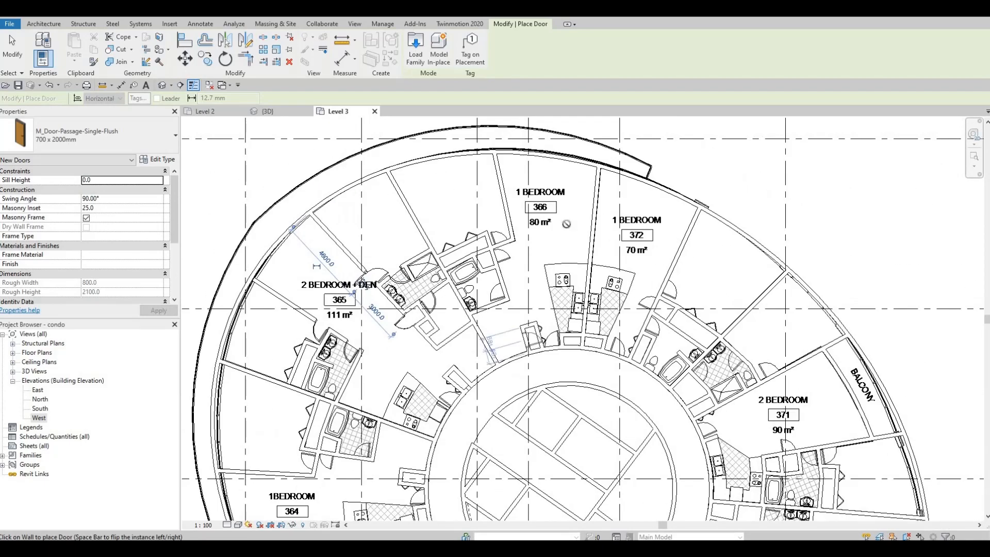
scroll(539, 269, up, 5)
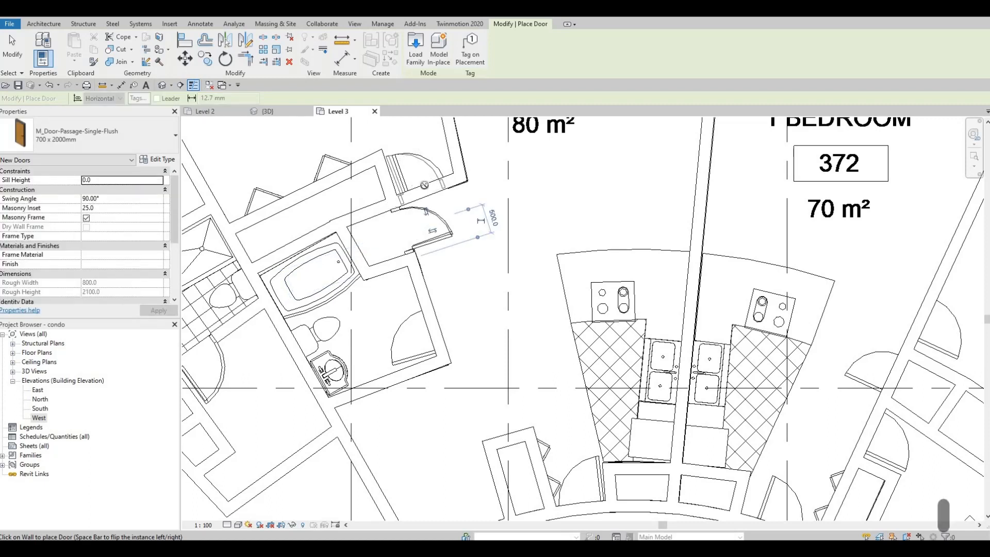
click(425, 186)
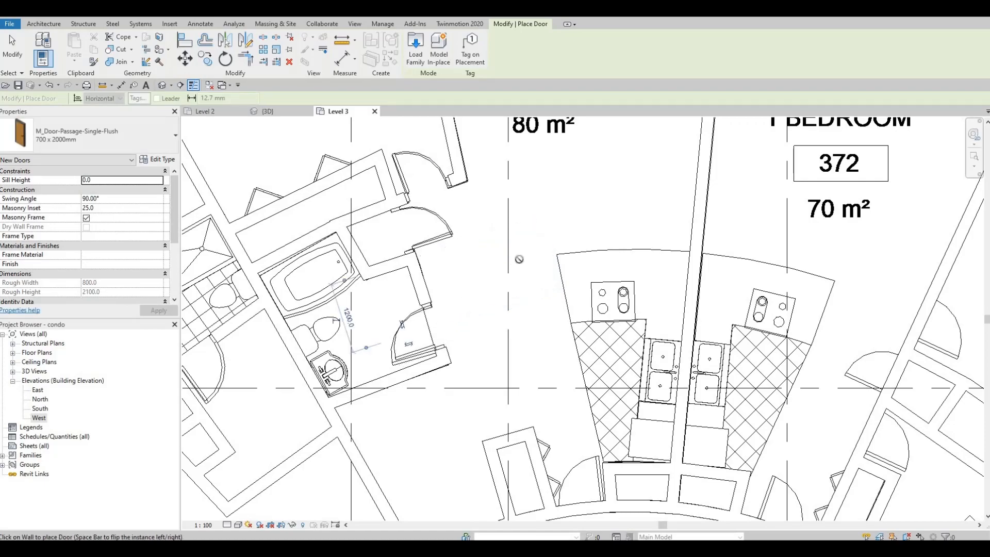
scroll(474, 279, down, 5)
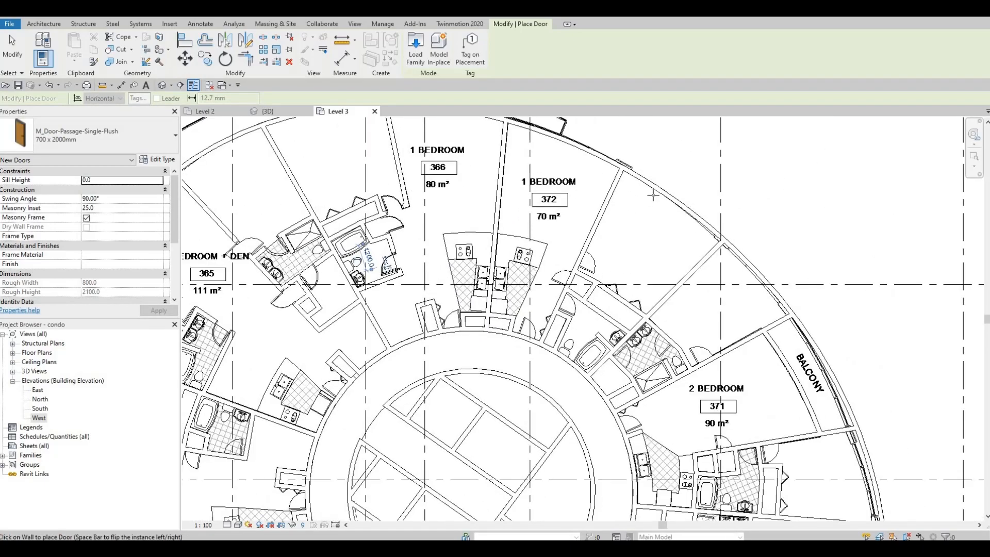
Step: Place 700 x 2000mm entrance doors for units 366 and 365 in the curved corridor wall, swinging into the units
scroll(630, 217, down, 3)
scroll(665, 221, up, 6)
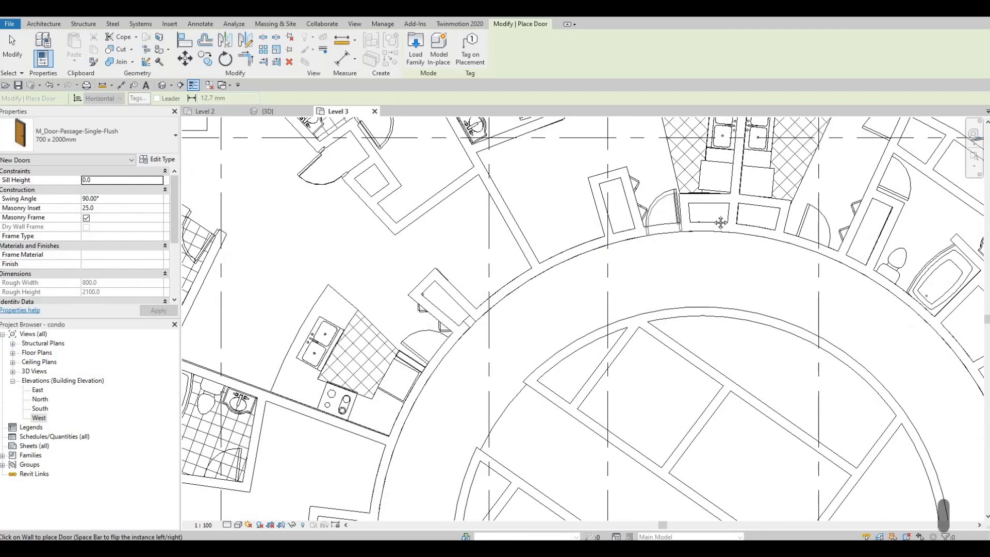
scroll(696, 232, down, 3)
scroll(595, 299, up, 4)
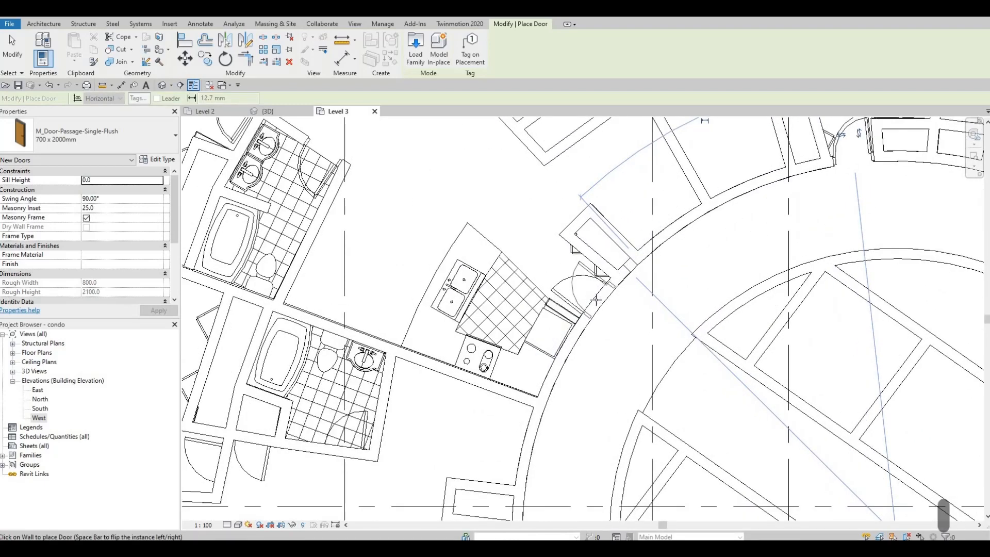
click(579, 275)
scroll(579, 275, down, 2)
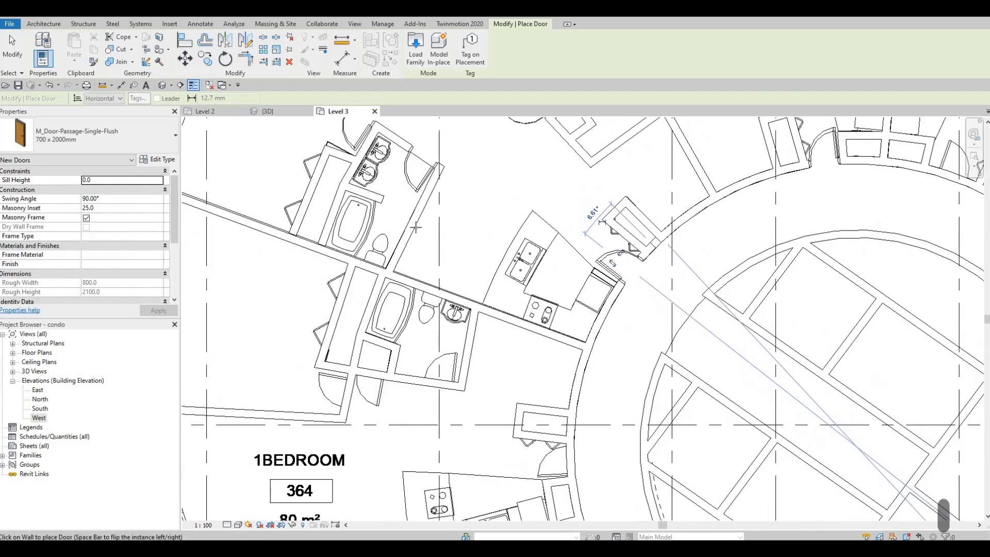
Step: Flip unit 365's door beside the shower bathroom to swing into the bedroom as drawn, and nudge it slightly right
middle_drag(415, 225, 427, 308)
scroll(438, 222, up, 3)
scroll(471, 248, down, 5)
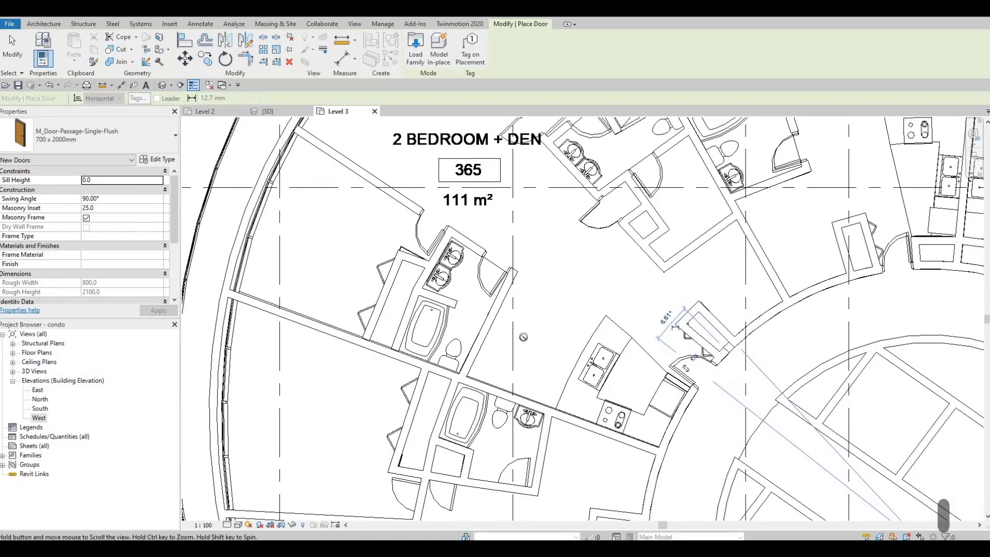
scroll(464, 237, up, 4)
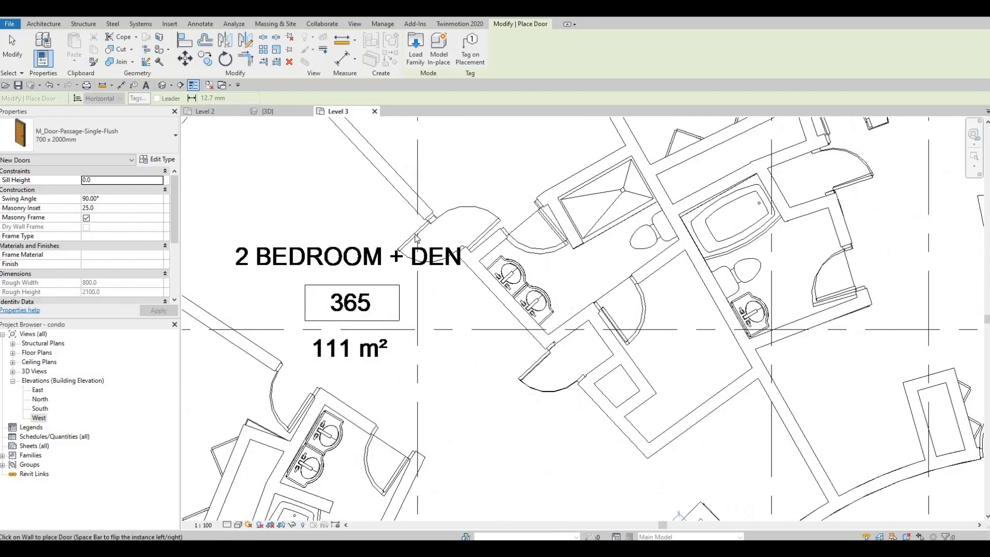
key(Escape)
key(Escape)
click(434, 248)
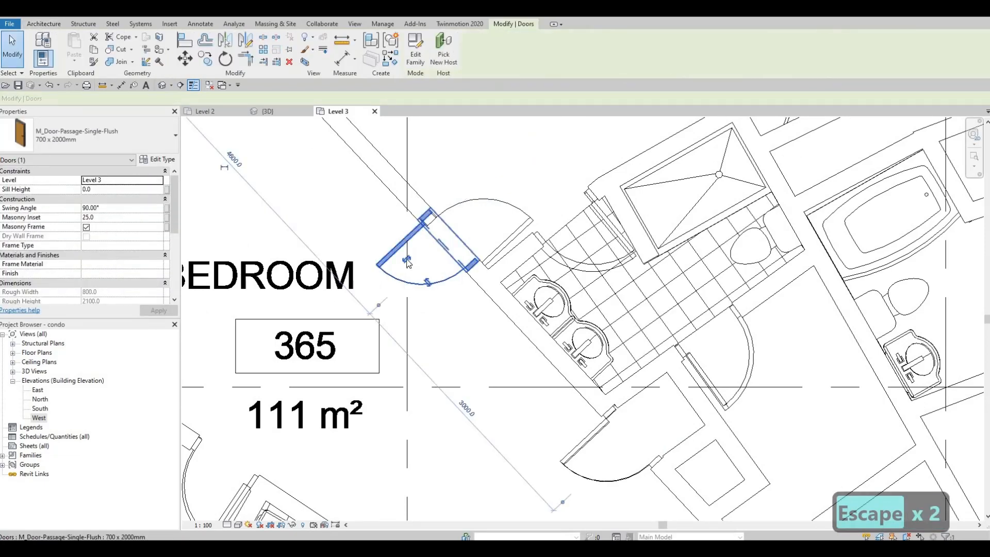
click(409, 262)
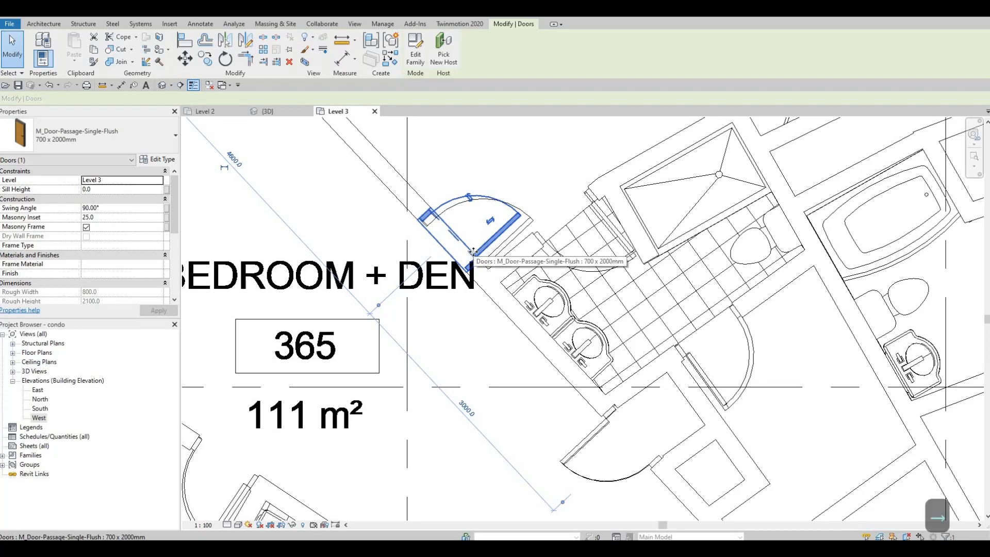
key(Right)
key(Right)
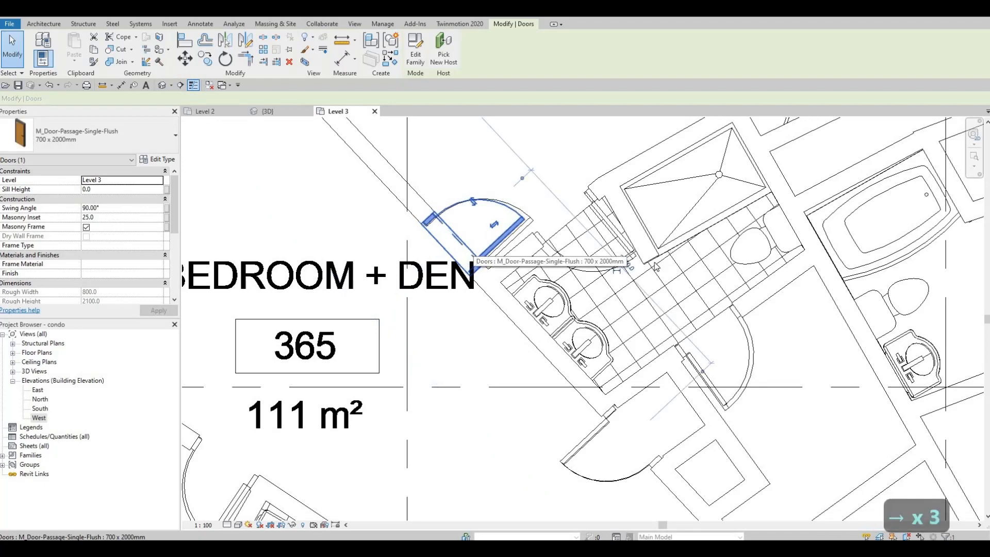
key(Escape)
key(Escape)
Step: Create a door similar to unit 365's entrance door at unit 364's small closet beside the bathroom, swinging outward
scroll(656, 265, down, 6)
middle_drag(715, 297, 647, 259)
scroll(690, 246, down, 1)
scroll(713, 176, up, 4)
middle_drag(701, 311, 680, 266)
scroll(680, 266, down, 2)
scroll(695, 308, down, 3)
scroll(651, 327, up, 3)
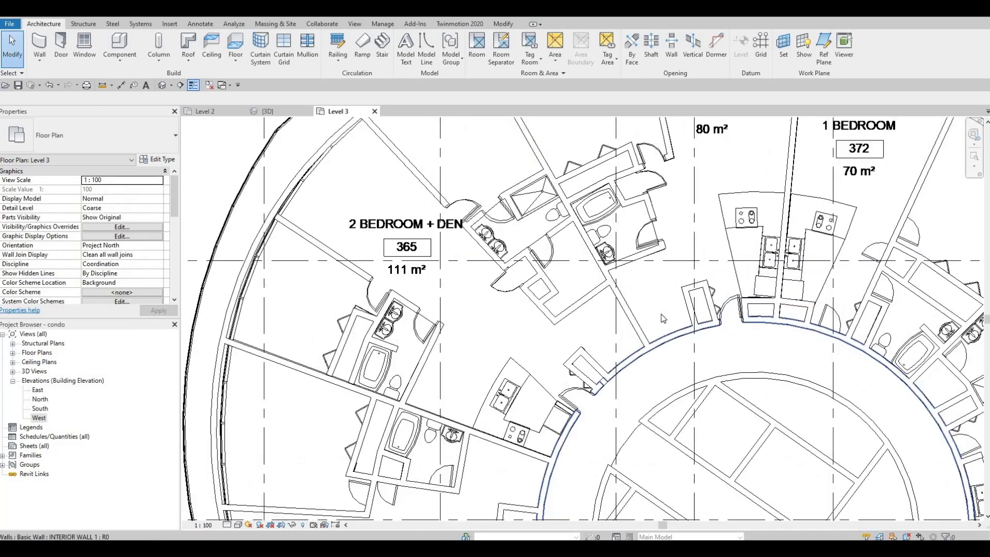
scroll(644, 338, down, 2)
middle_drag(596, 382, 669, 294)
middle_drag(642, 390, 652, 232)
scroll(652, 232, up, 2)
key(Escape)
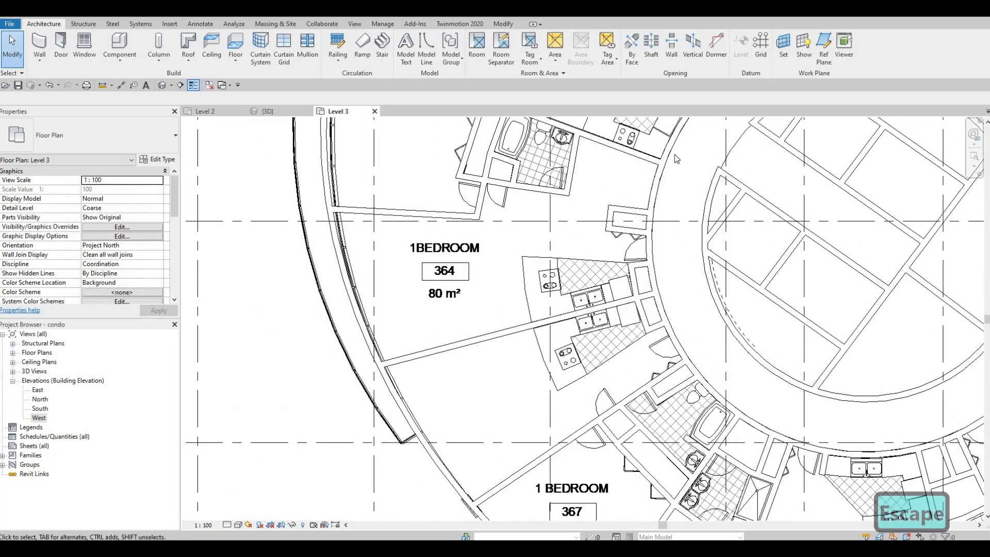
middle_drag(676, 159, 675, 213)
click(681, 152)
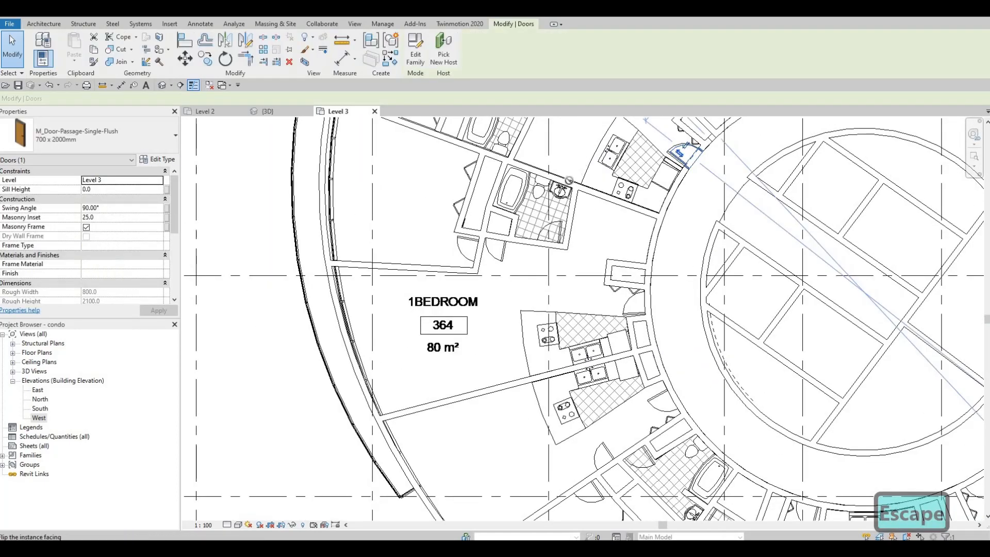
key(c)
key(s)
scroll(569, 185, up, 4)
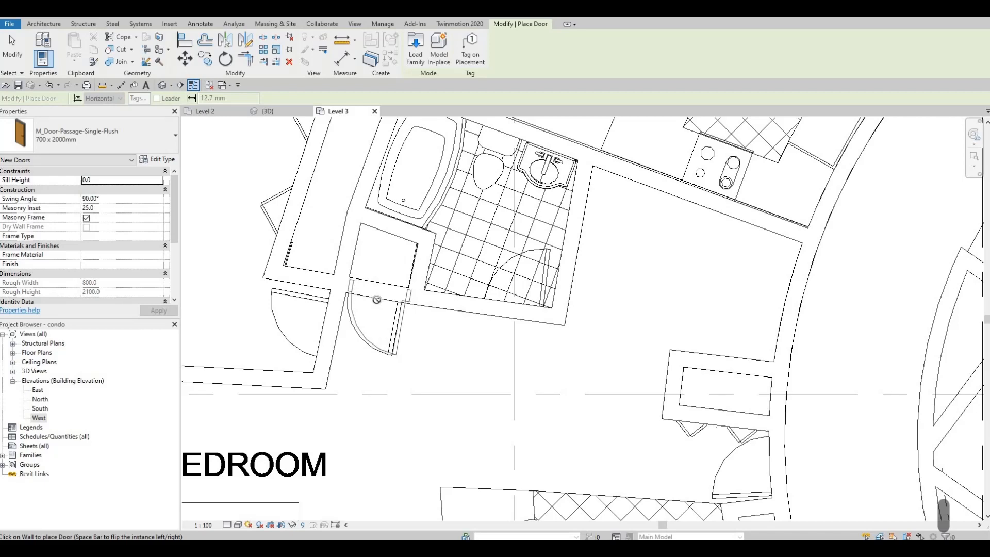
click(376, 298)
Step: Place a 700 x 2000mm door in unit 364's bedroom wall, flipped to swing into the bedroom as on the plan
middle_drag(321, 317, 418, 296)
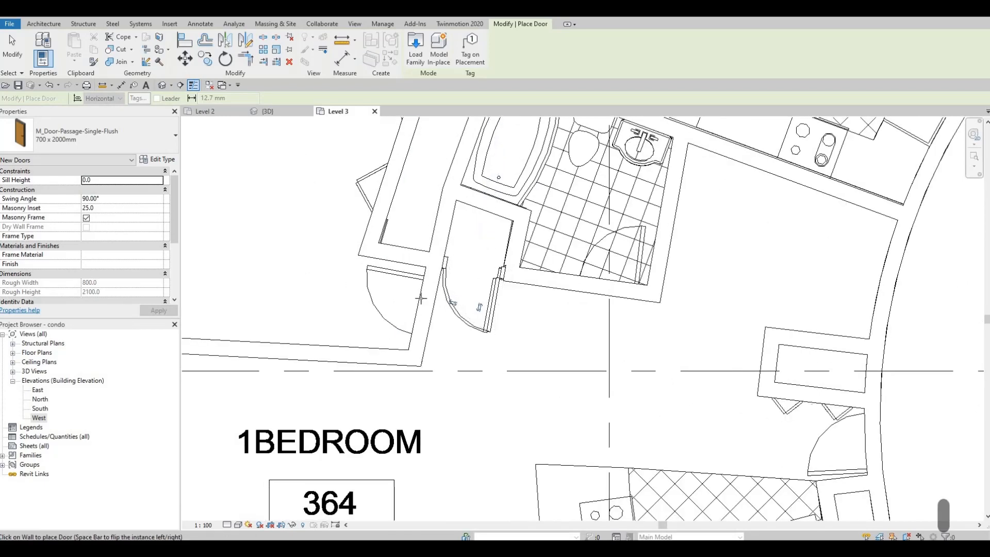
key(space)
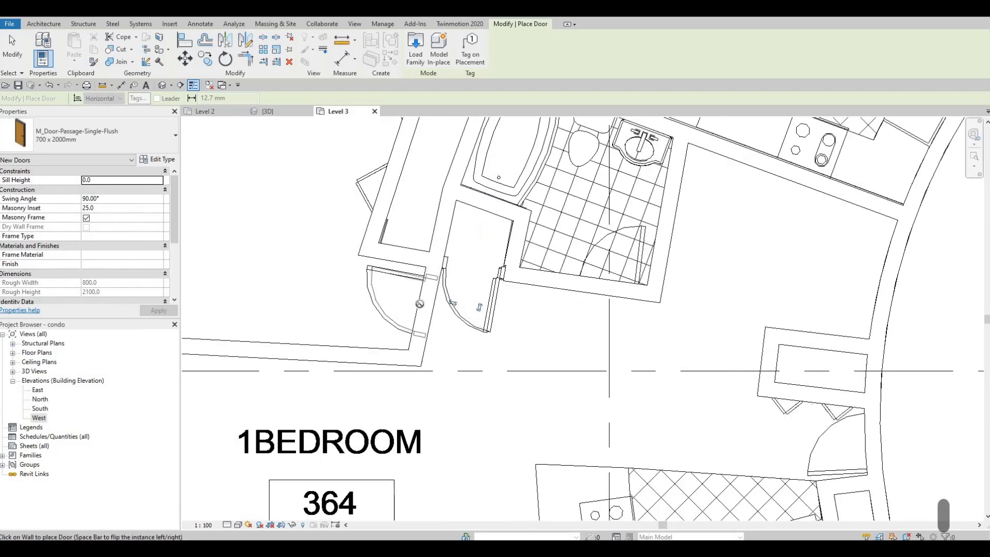
click(419, 304)
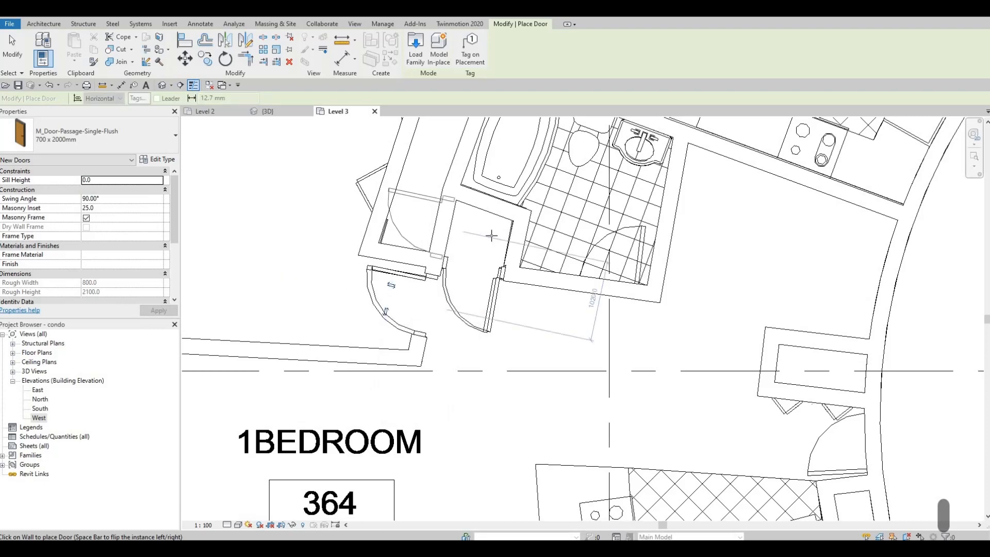
Step: Place a 700 x 2000mm door in unit 364's bathroom wall, swinging into the tiled bathroom as on the plan
scroll(521, 238, down, 2)
middle_drag(552, 238, 487, 209)
scroll(471, 240, up, 1)
scroll(470, 240, up, 1)
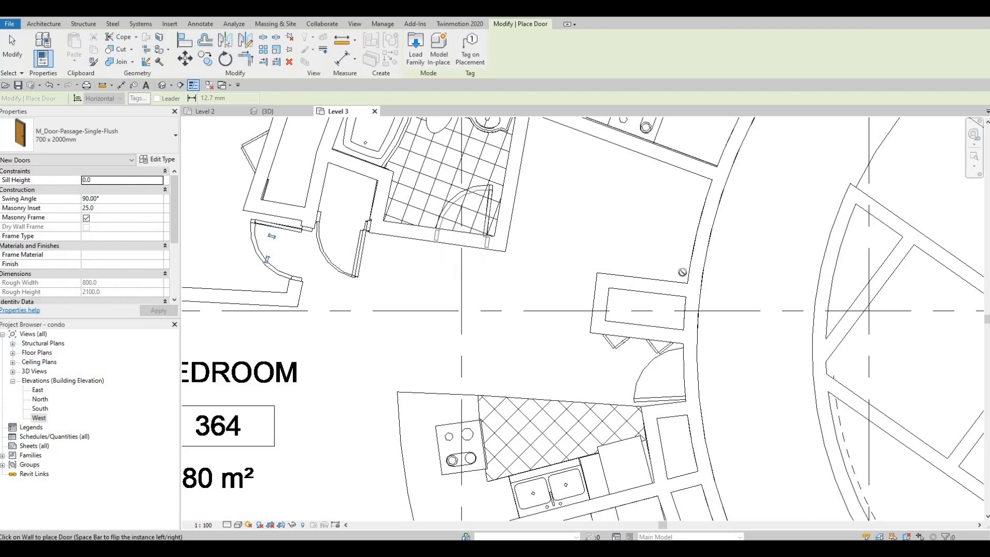
Step: Place a 700 x 2000mm entrance door for unit 364 in the curved corridor wall, flipped to swing into the unit
scroll(665, 254, down, 2)
middle_drag(609, 263, 554, 253)
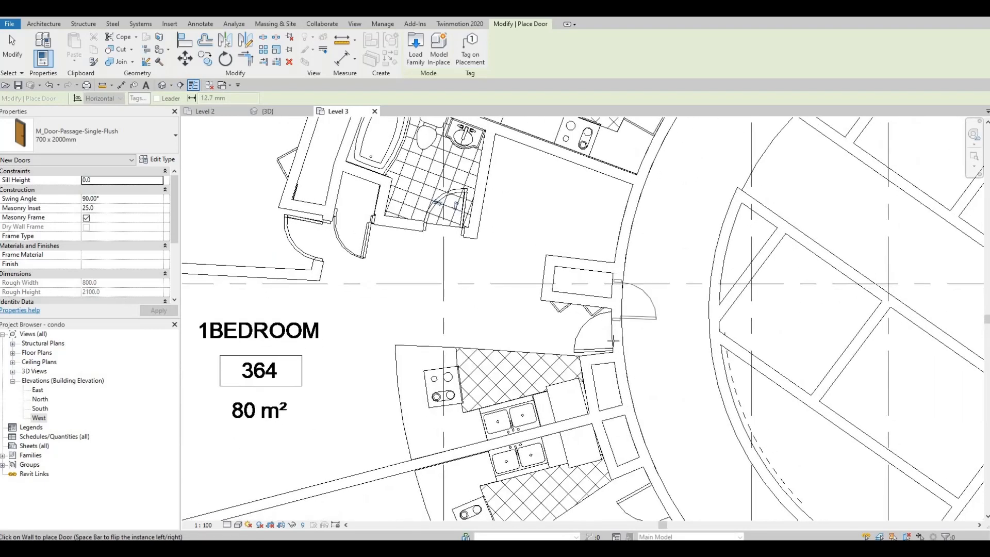
scroll(613, 341, up, 2)
key(space)
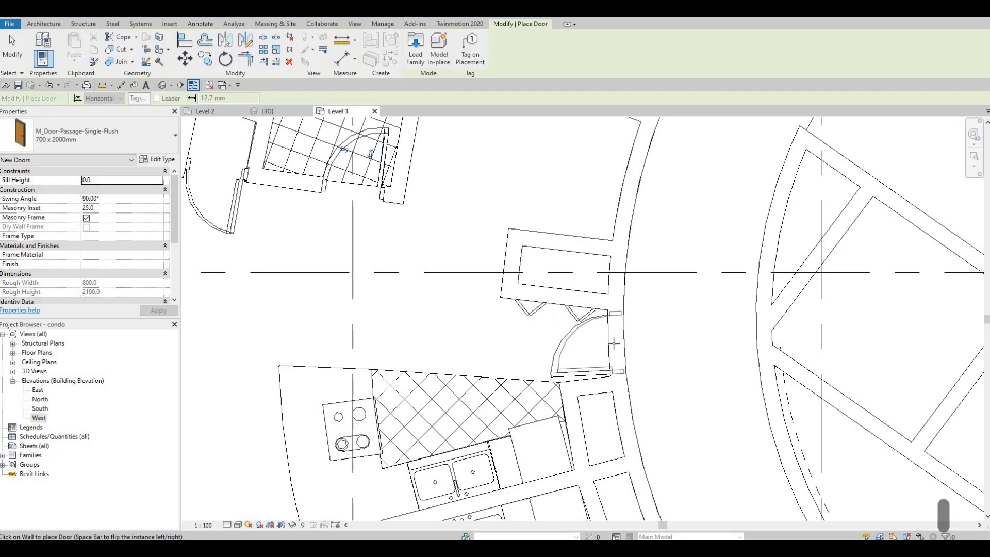
middle_drag(696, 336, 680, 282)
scroll(680, 283, down, 1)
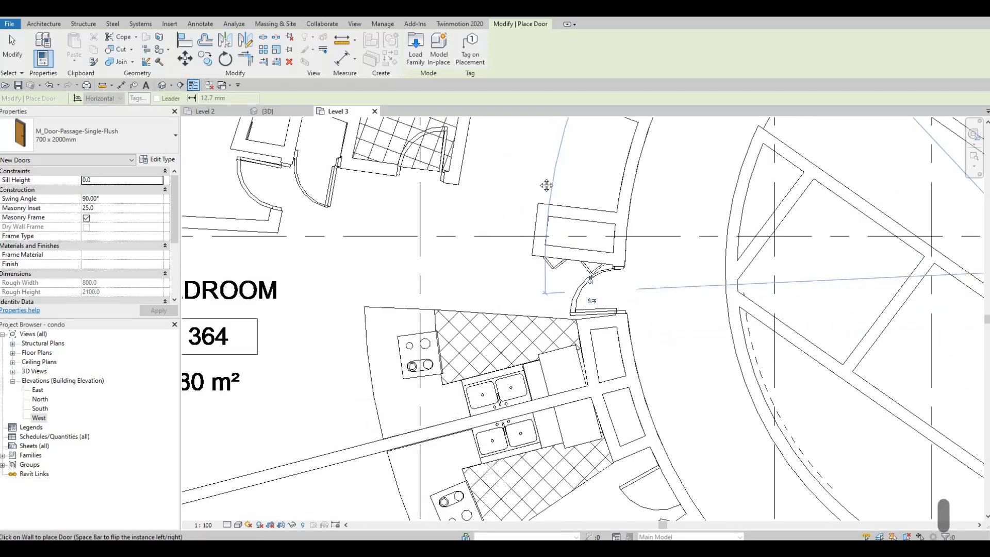
Step: Place a 700 x 2000mm entrance door for unit 367 in the curved corridor wall, following the plan swing
scroll(541, 214, down, 1)
middle_drag(535, 225, 568, 245)
middle_drag(702, 409, 520, 231)
scroll(594, 282, down, 2)
scroll(651, 418, down, 1)
scroll(521, 231, up, 6)
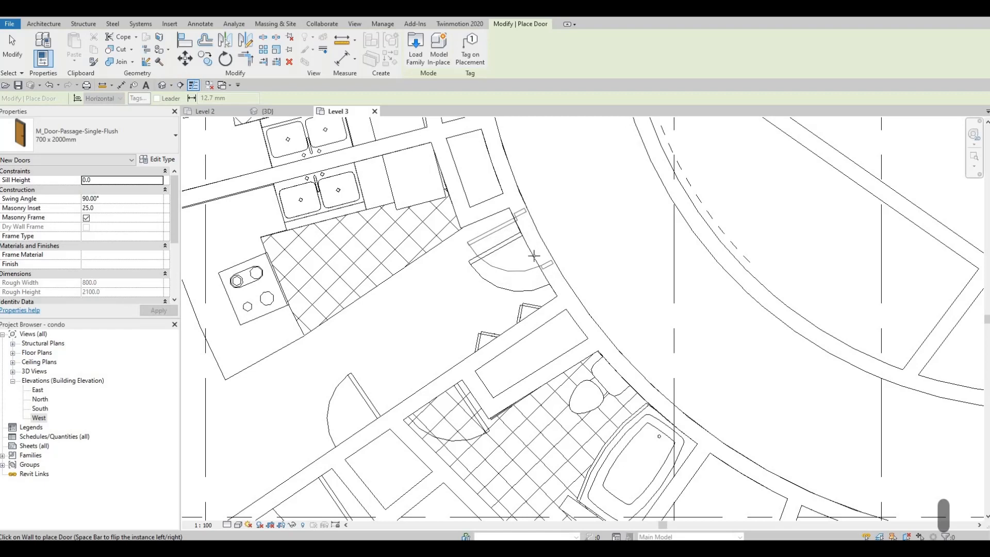
Step: Place 700 x 2000mm doors at unit 367's small closet beside the bathroom and in the adjoining bedroom wall, matching the plan swings
middle_drag(363, 372, 404, 249)
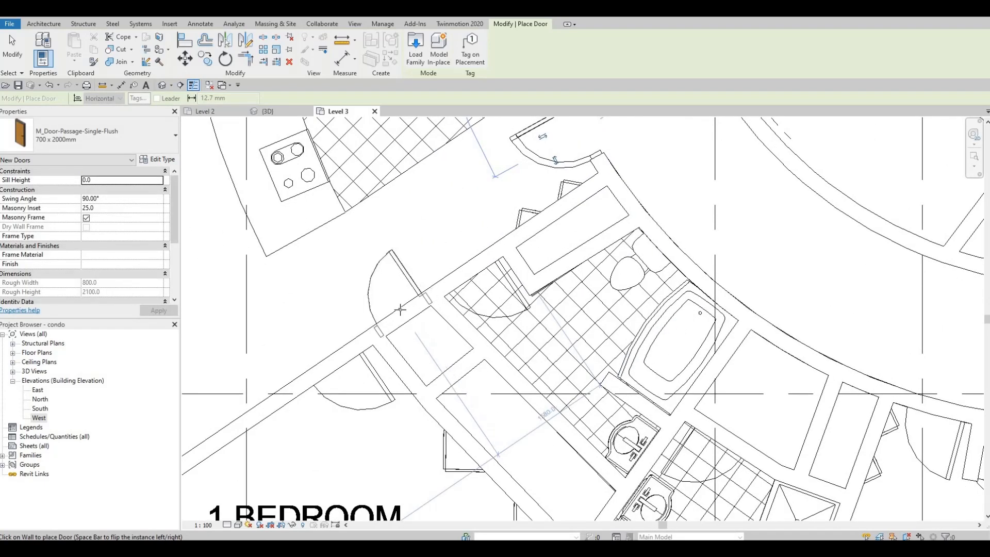
click(401, 309)
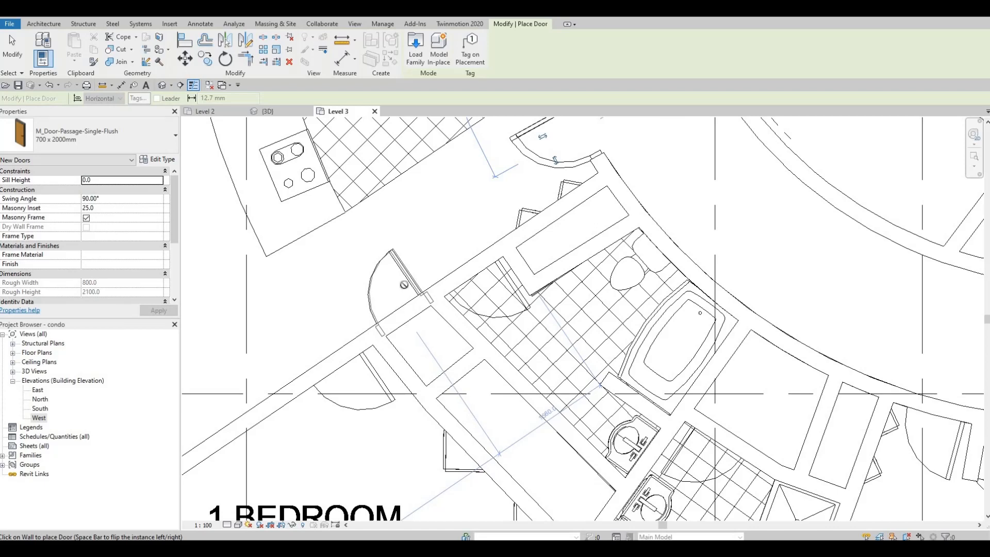
key(Escape)
scroll(420, 249, down, 2)
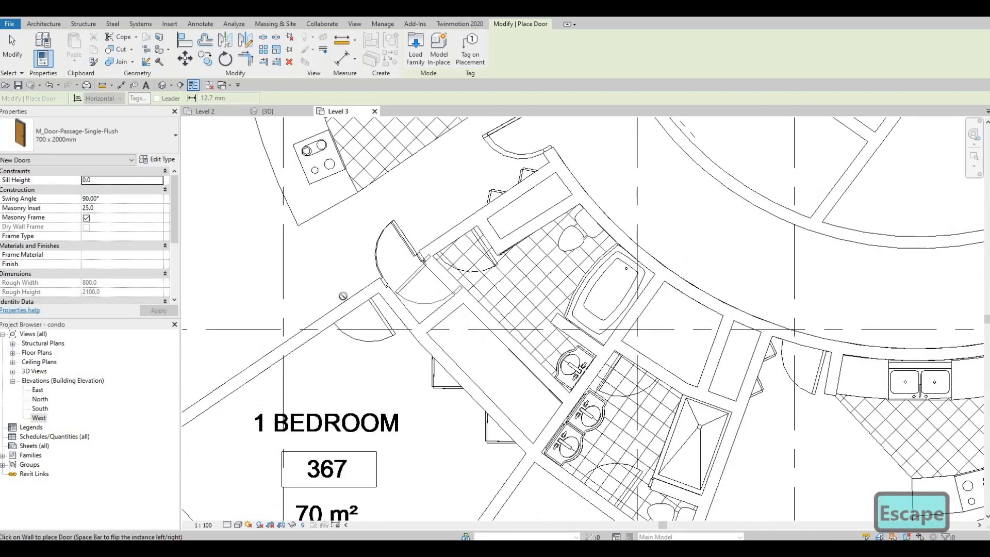
key(space)
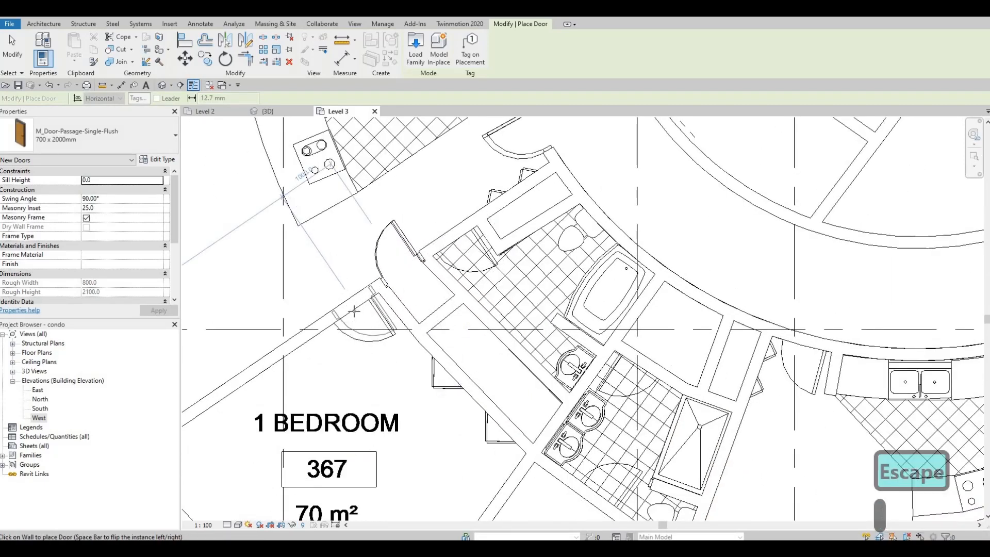
click(354, 311)
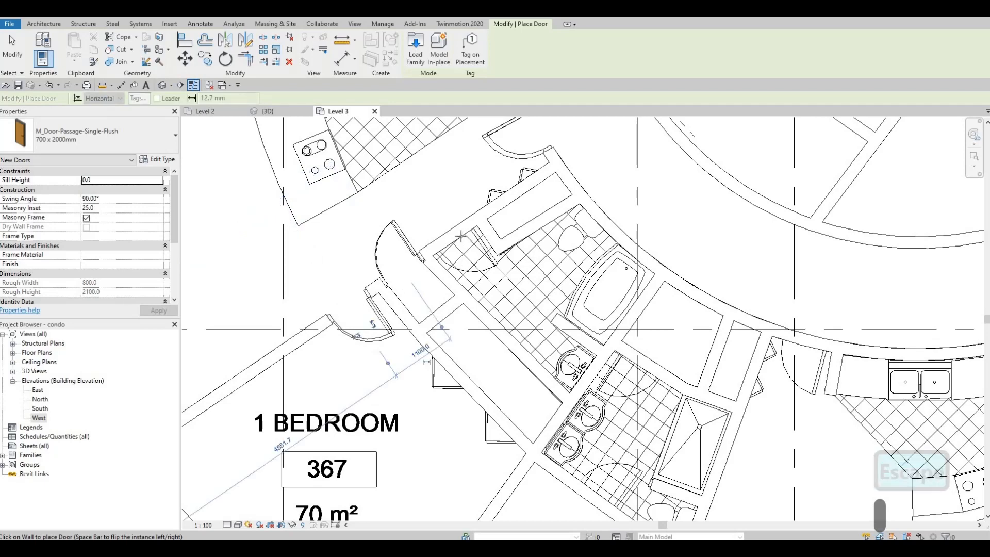
Step: Place a 700 x 2000mm door in unit 367's bathroom wall, flipped to swing into the bathroom as on the plan
key(space)
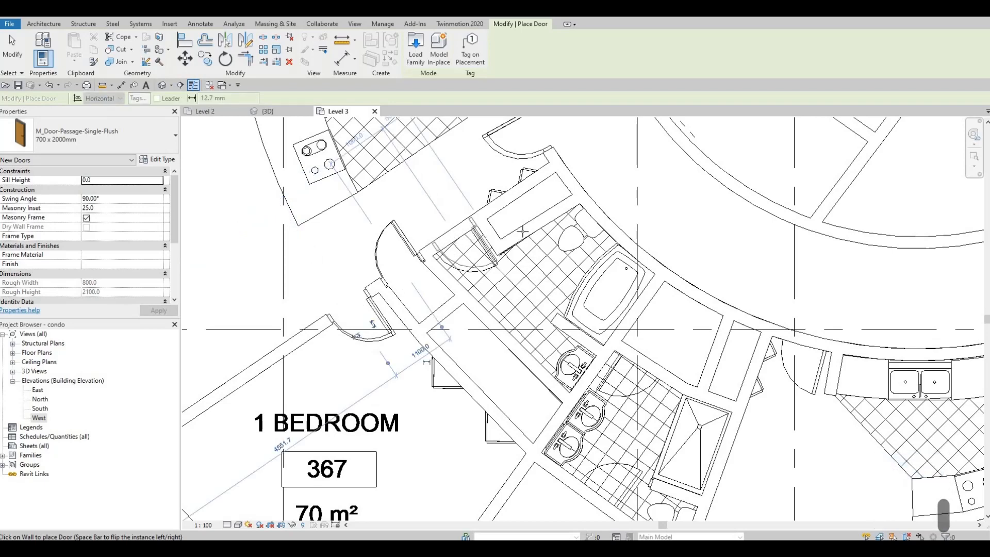
scroll(504, 194, down, 3)
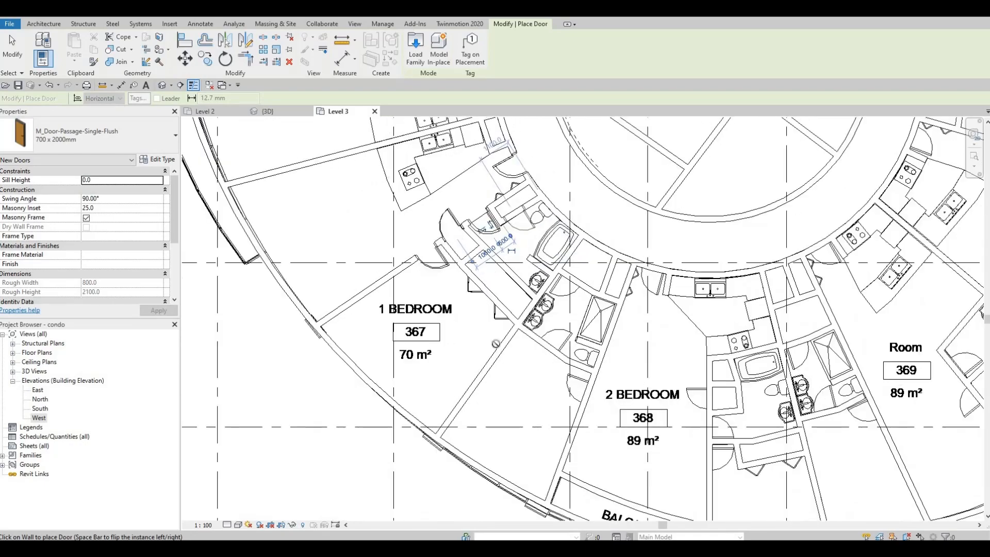
middle_drag(452, 279, 440, 360)
middle_drag(421, 212, 420, 328)
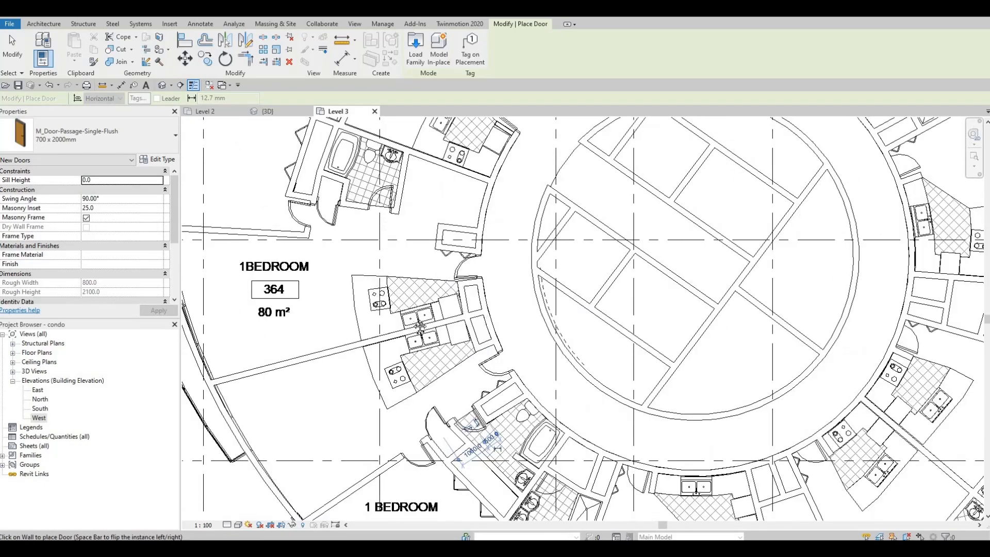
middle_drag(457, 432, 441, 339)
scroll(470, 282, up, 3)
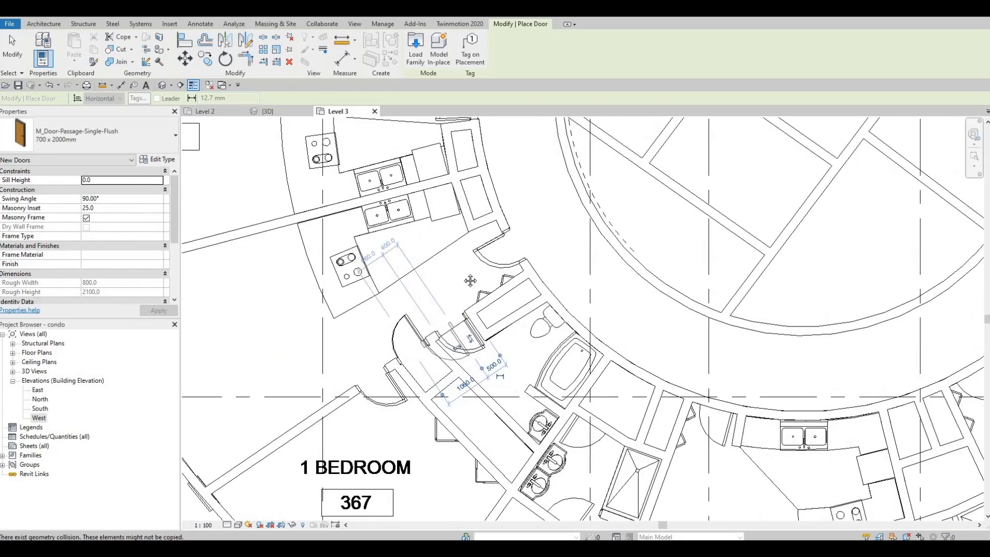
Step: Place a 700 x 2000mm door in the corridor-side wall of unit 368's shower bathroom, swinging into the bathroom as on the plan
middle_drag(470, 281, 402, 213)
scroll(402, 214, down, 1)
middle_drag(440, 289, 468, 208)
scroll(467, 208, down, 2)
scroll(532, 252, up, 2)
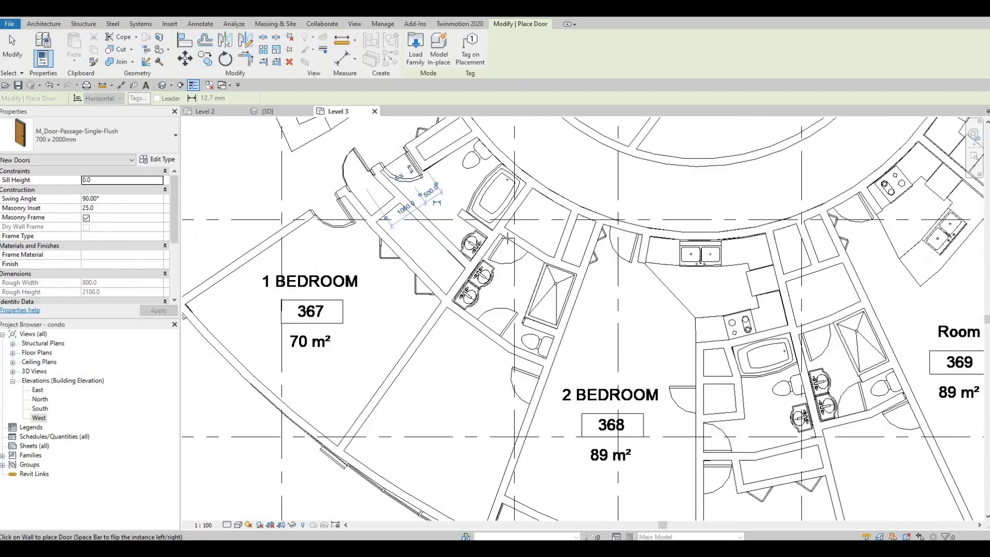
scroll(508, 238, up, 2)
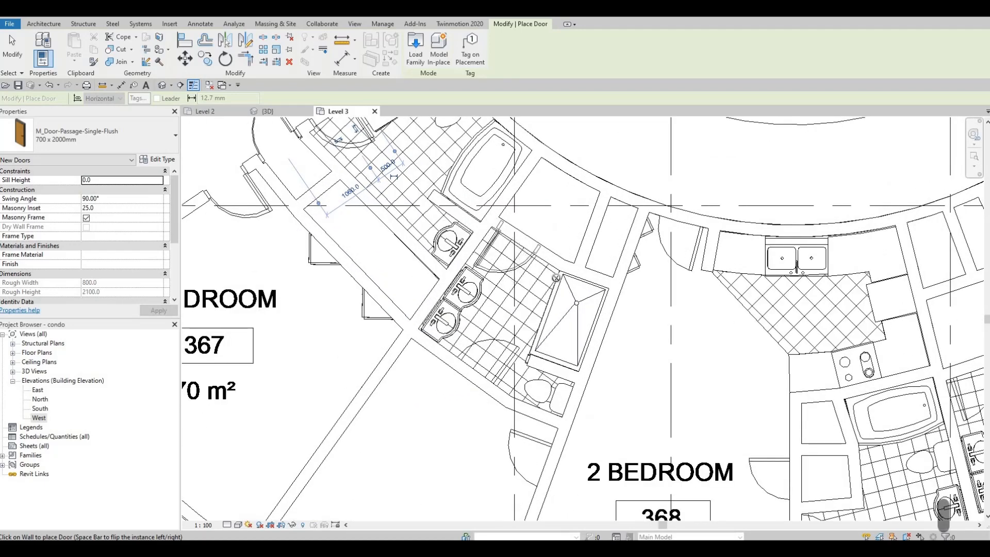
click(516, 239)
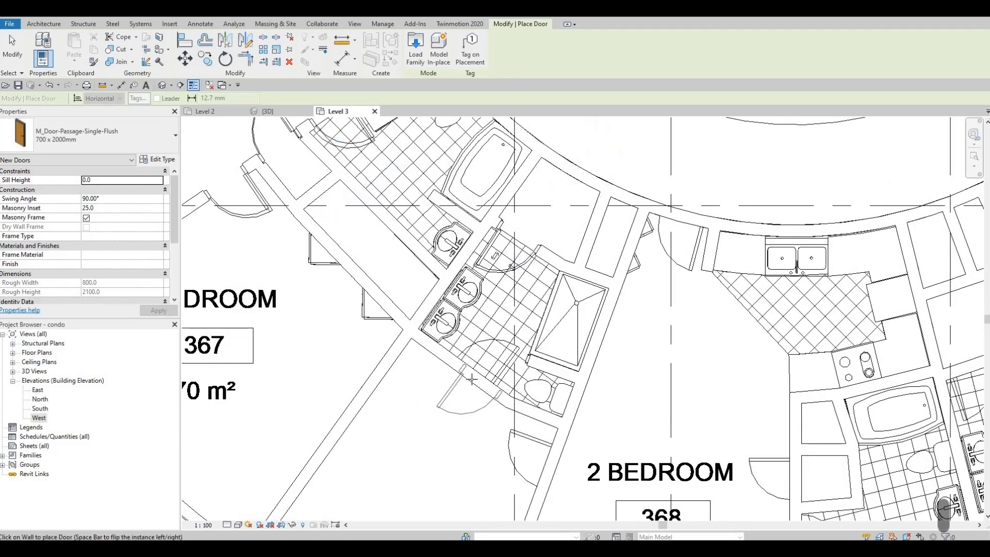
Step: Place 700 x 2000mm doors between unit 368's shower bathroom and bedroom, flipped into the bathroom, and in the adjoining bedroom wall
key(space)
key(space)
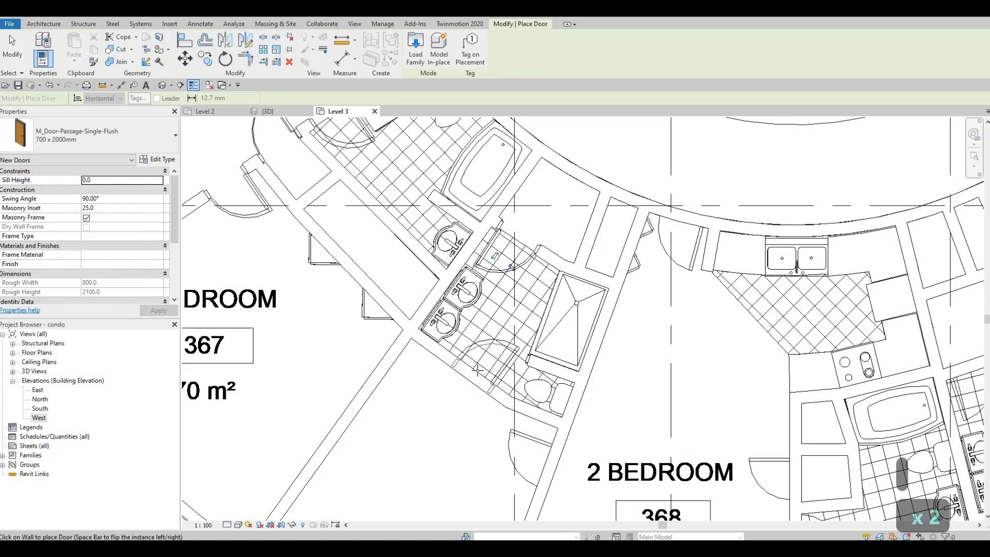
click(516, 361)
middle_drag(548, 448, 538, 361)
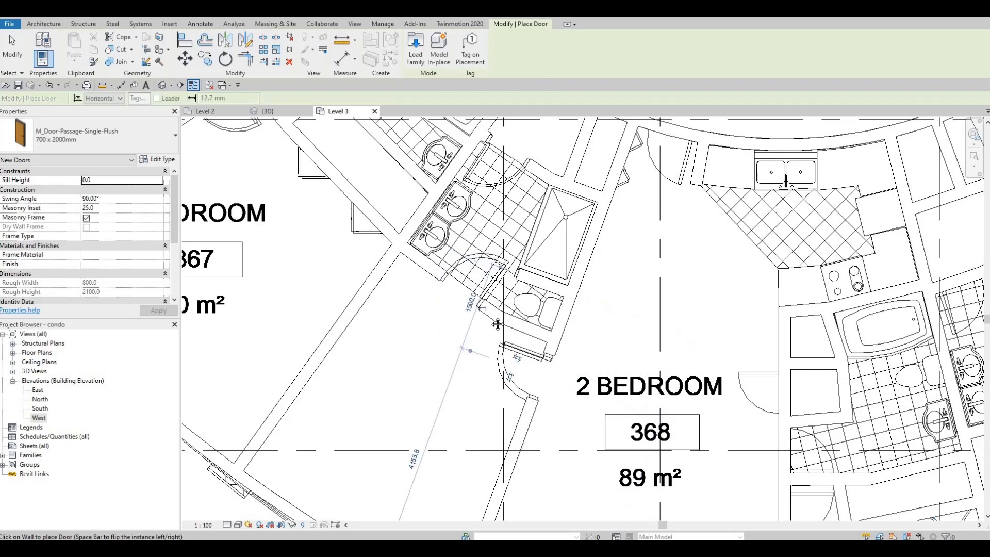
Step: Place a 700 x 2000mm entrance door for unit 368 in the curved corridor wall, following the plan swing
middle_drag(536, 376, 382, 369)
scroll(506, 199, up, 2)
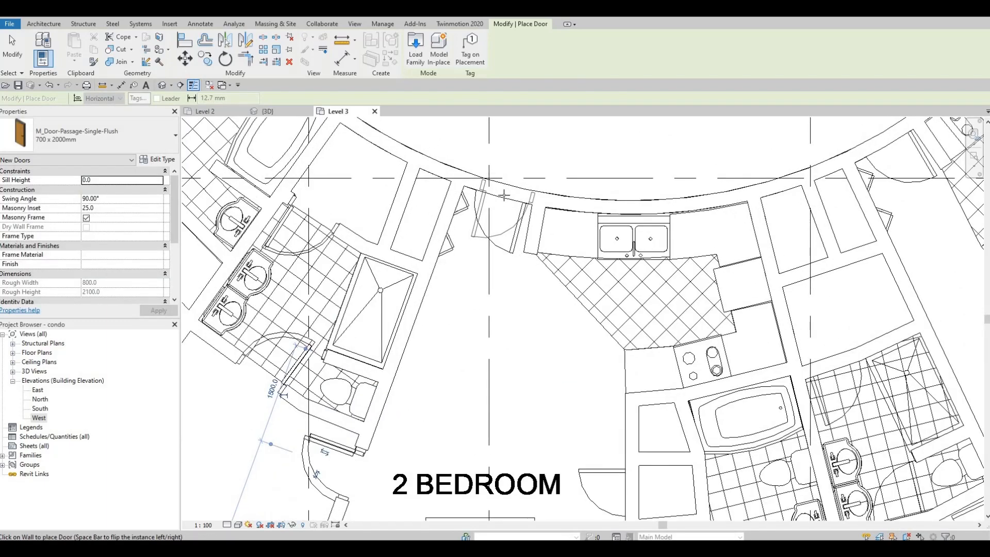
scroll(625, 317, down, 2)
Step: Place a 700 x 2000mm door at unit 368's small closet beside the tub bathroom and nudge it up onto the plan door
middle_drag(631, 438, 598, 296)
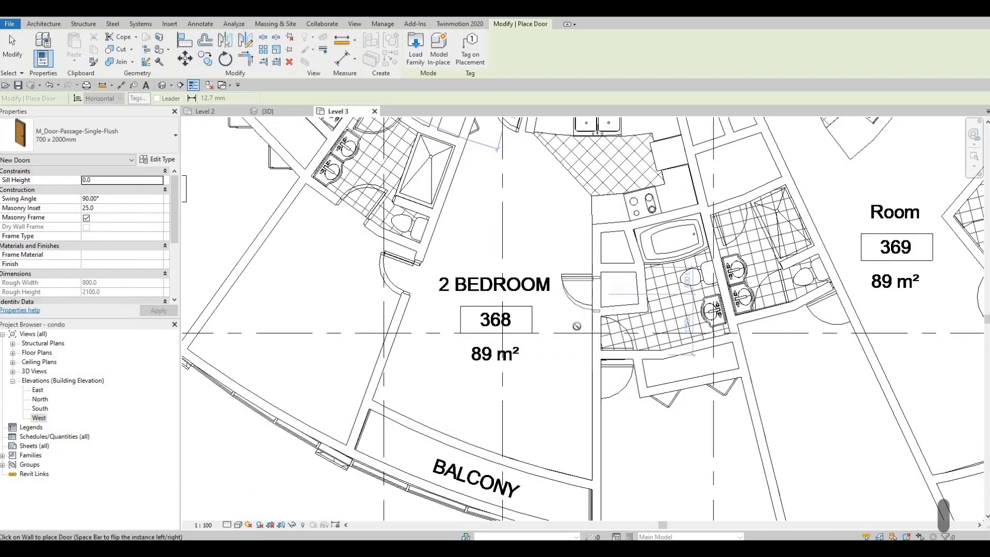
click(589, 293)
scroll(569, 278, up, 1)
key(Escape)
key(Escape)
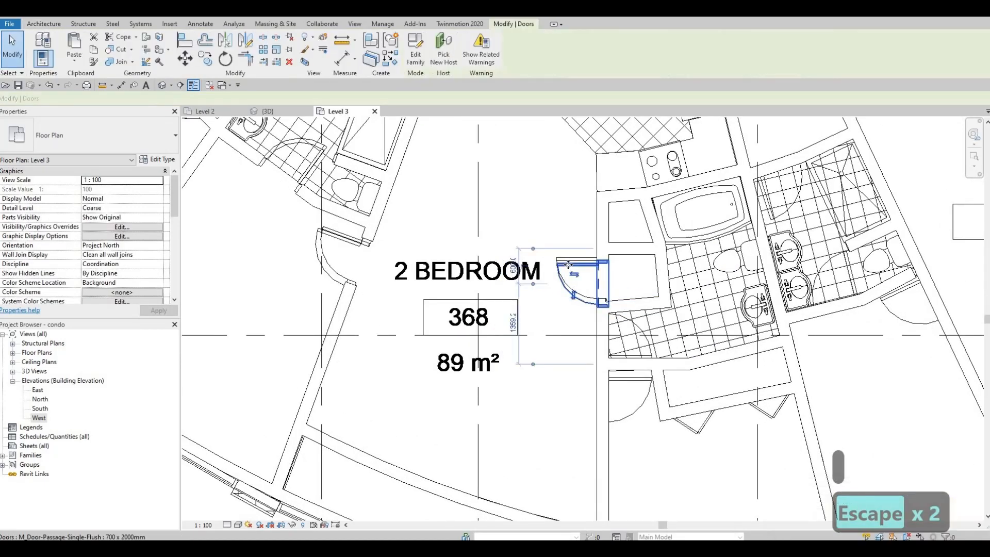
click(574, 274)
key(Up)
key(Up)
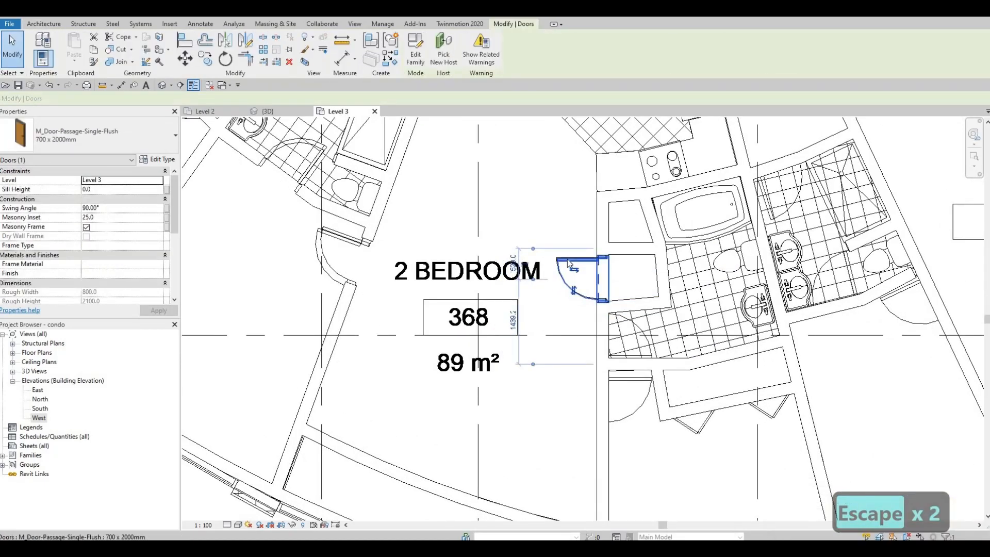
key(Escape)
key(Escape)
Step: Create similar doors from the closet door in unit 368's second bedroom wall and tub bathroom wall, matching the plan swings
click(573, 273)
key(c)
key(s)
middle_drag(603, 393, 560, 322)
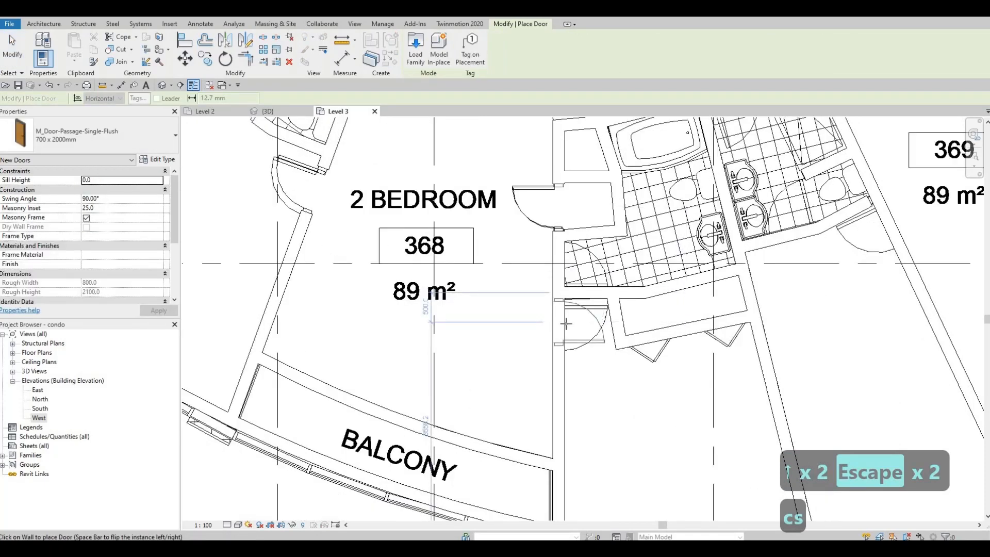
click(565, 323)
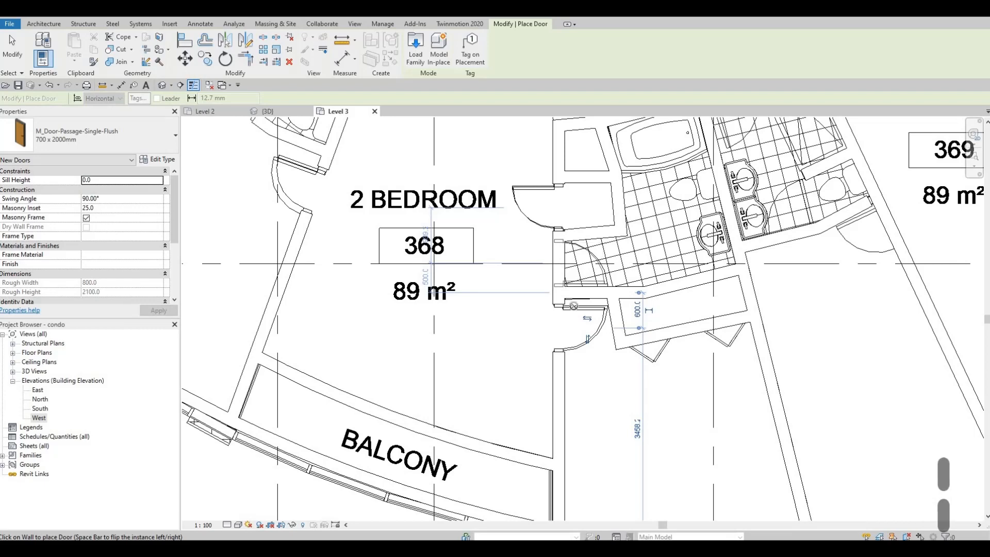
click(561, 264)
key(Escape)
Step: Place 700 x 2000mm doors in the two end walls of unit 369's shower bathroom, swinging into the bathroom
scroll(617, 333, down, 1)
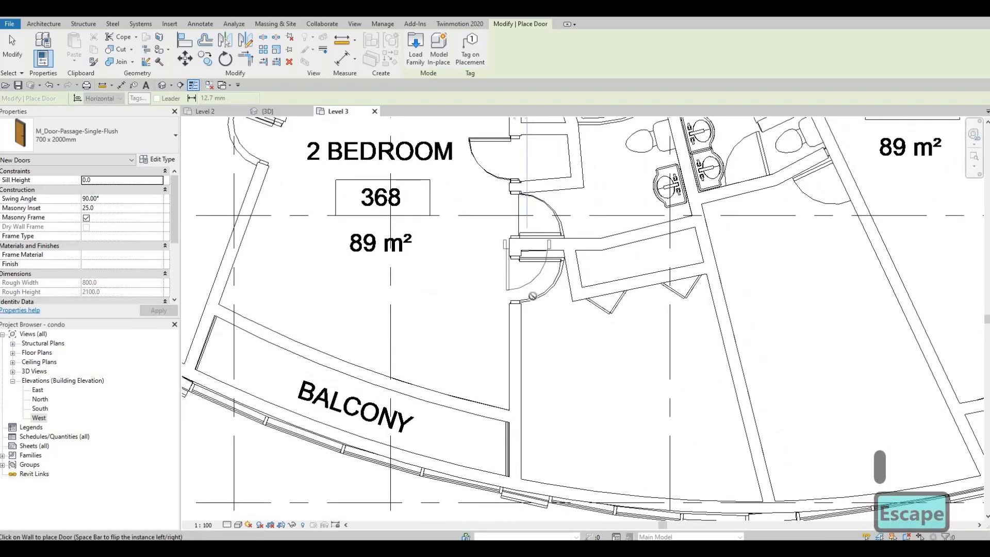
scroll(601, 253, down, 2)
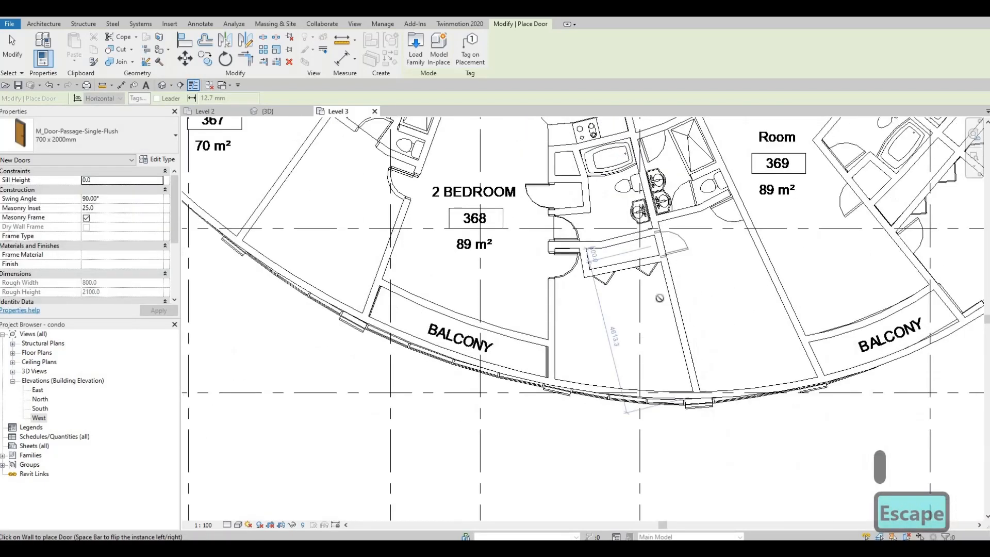
scroll(586, 232, up, 4)
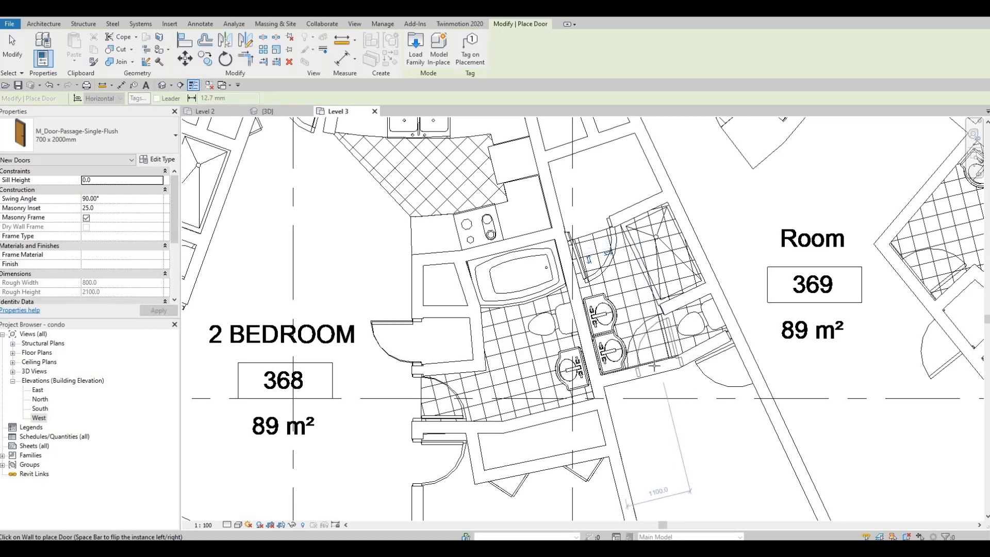
scroll(655, 366, down, 2)
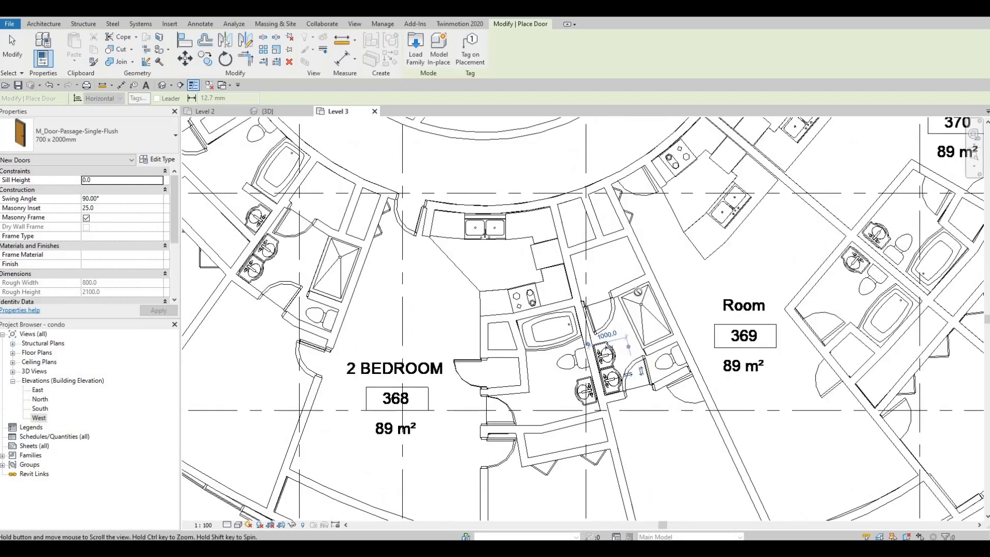
Step: Place a 700 x 2000mm entrance door for unit 369 in the curved corridor wall, flipped to match the plan
scroll(626, 368, down, 2)
mouse_move(639, 292)
middle_down()
mouse_move(627, 368)
mouse_move(601, 232)
middle_up()
scroll(643, 291, up, 1)
middle_drag(553, 403, 554, 427)
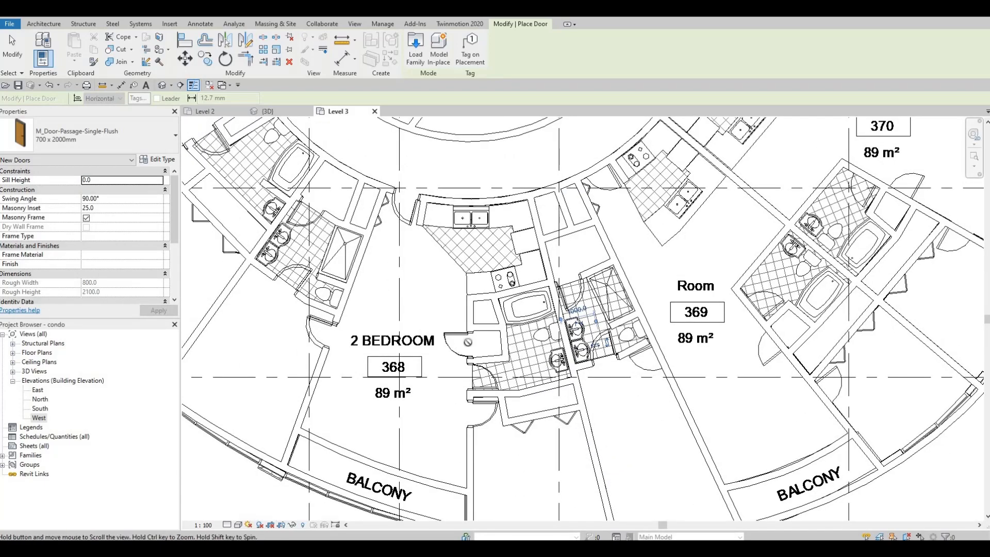
middle_drag(468, 341, 472, 339)
middle_drag(606, 328, 606, 343)
middle_drag(612, 217, 596, 245)
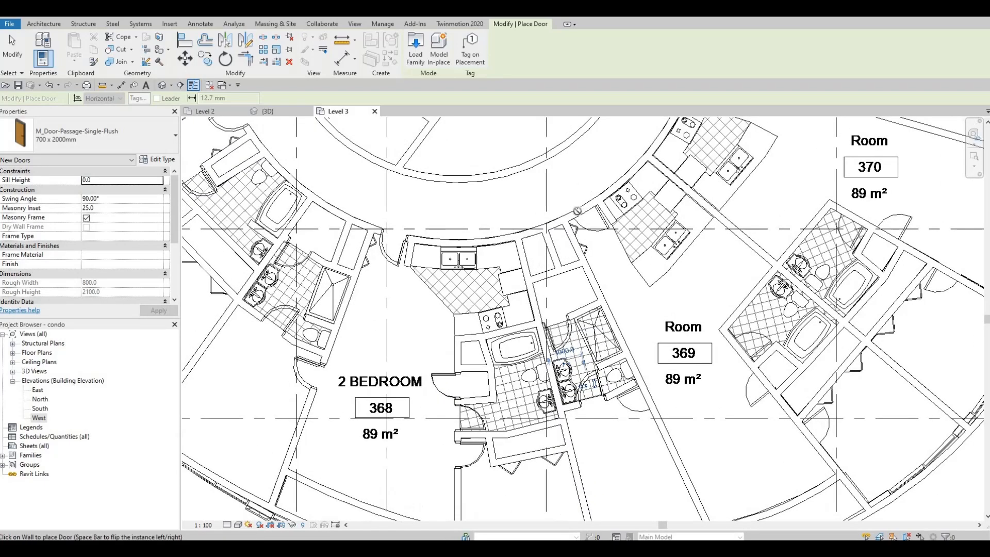
scroll(577, 211, up, 4)
key(space)
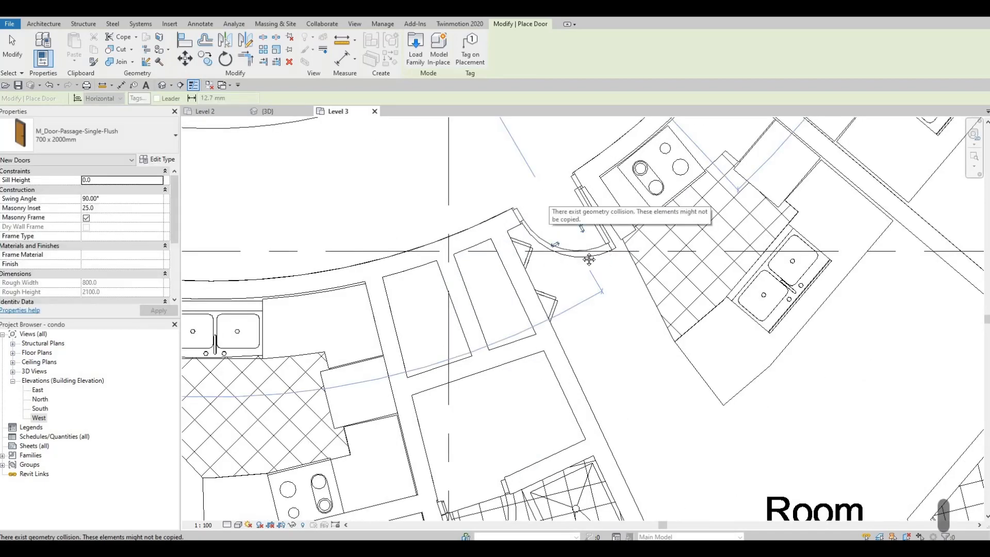
Step: Place a 700 x 2000mm door in unit 369's tub bathroom wall, flipped to swing into the bathroom as on the plan
scroll(549, 201, down, 2)
middle_drag(648, 269, 609, 266)
scroll(614, 267, down, 2)
middle_drag(687, 296, 615, 244)
scroll(618, 248, down, 1)
scroll(662, 341, up, 3)
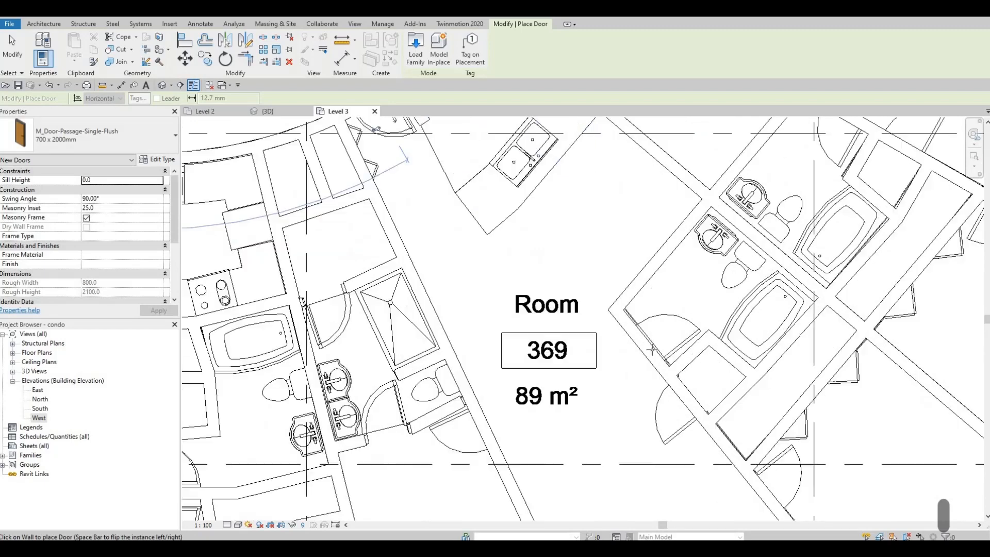
key(space)
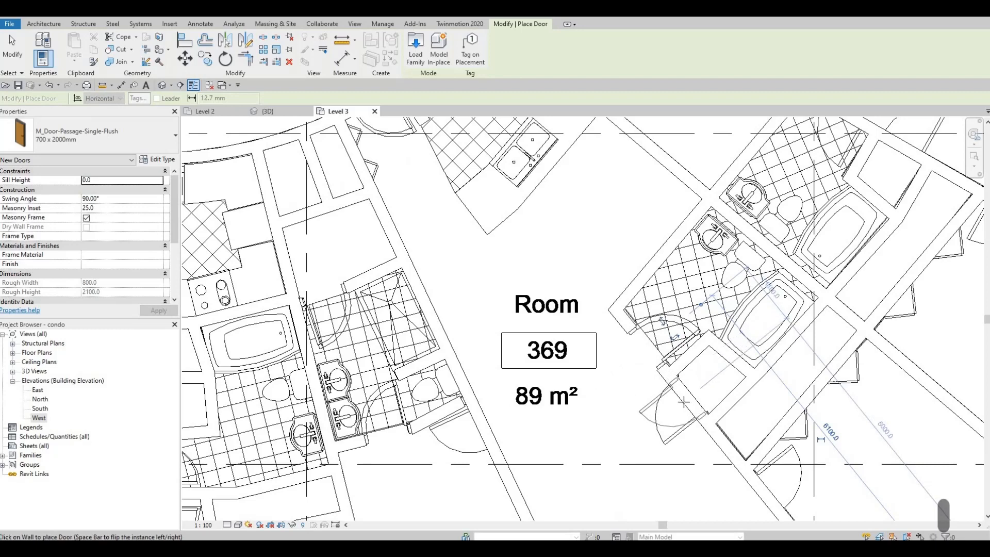
Step: Place 700 x 2000mm doors at unit 369's small closet beside the tub bathroom and in the bedroom wall near the balcony
click(684, 401)
scroll(665, 364, down, 1)
middle_drag(602, 353, 443, 261)
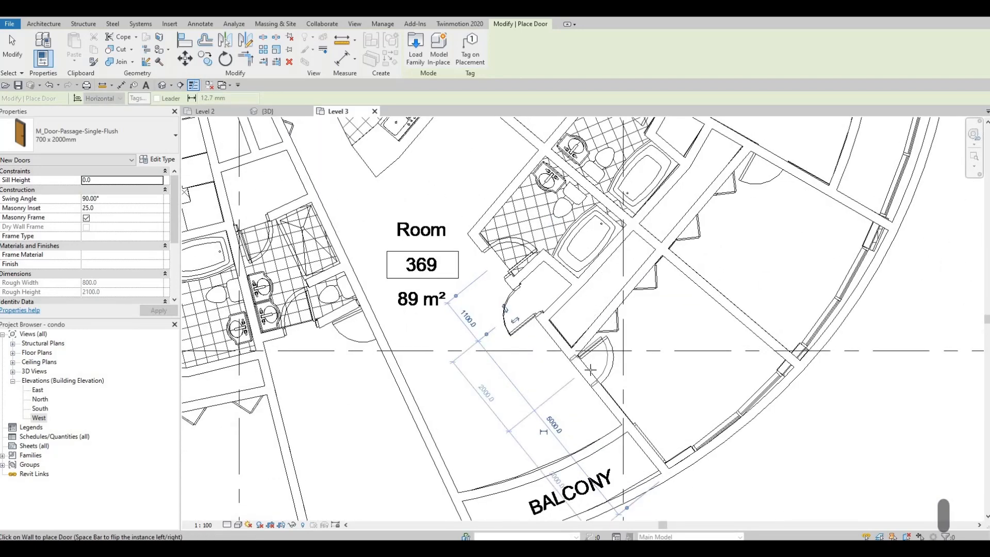
click(591, 370)
Step: Place 700 x 2000mm doors at unit 370's small closet beside the tub bathroom and in the bedroom wall near the balcony
middle_drag(446, 258, 468, 361)
scroll(531, 302, down, 1)
middle_drag(531, 302, 426, 364)
scroll(582, 283, up, 2)
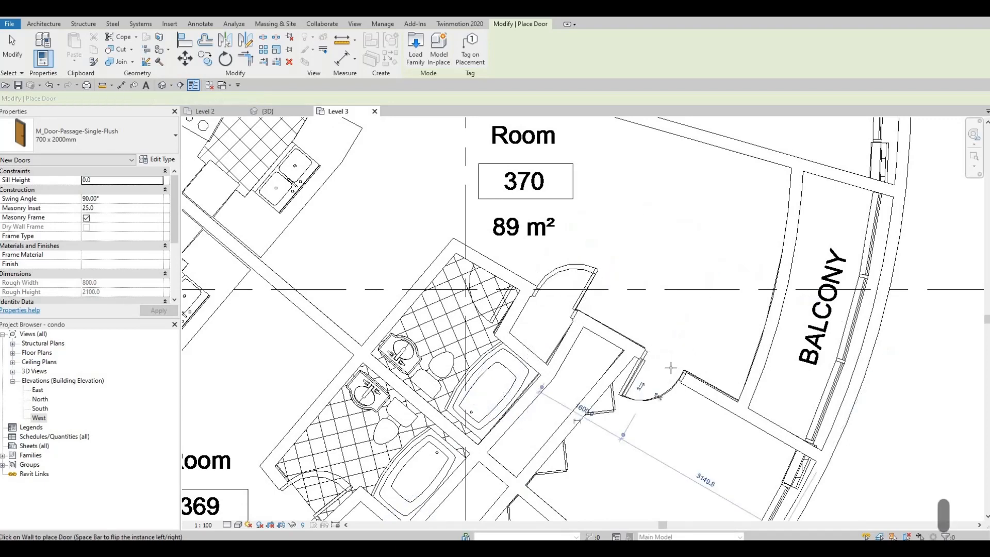
Step: Place 700 x 2000mm doors in unit 370's tub bathroom wall and at its entrance in the curved corridor wall
scroll(660, 368, down, 2)
scroll(558, 305, up, 2)
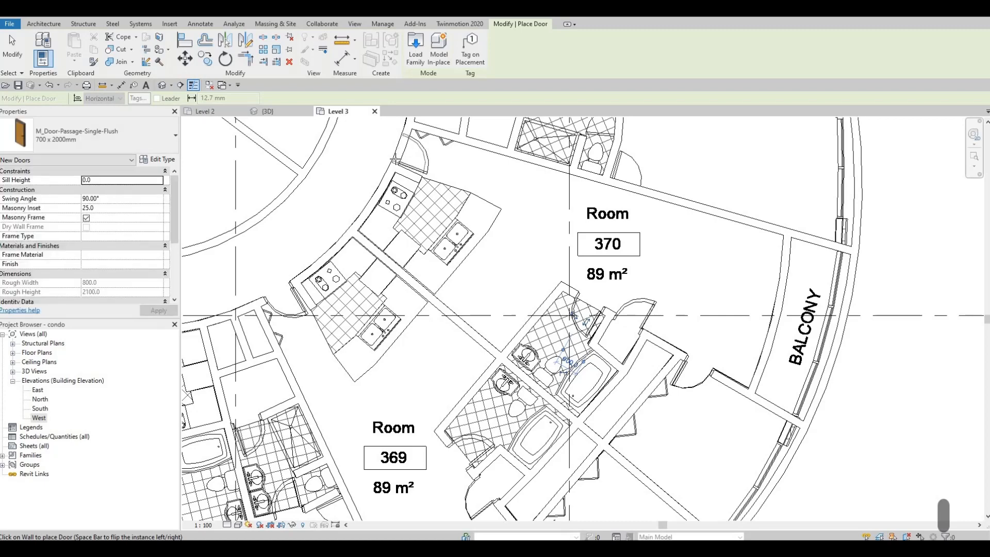
click(397, 156)
Step: Place a 700 x 2000mm door in unit 370's bedroom wall beside the shower bathroom, swinging into the bedroom
middle_drag(479, 313, 485, 284)
scroll(486, 235, down, 3)
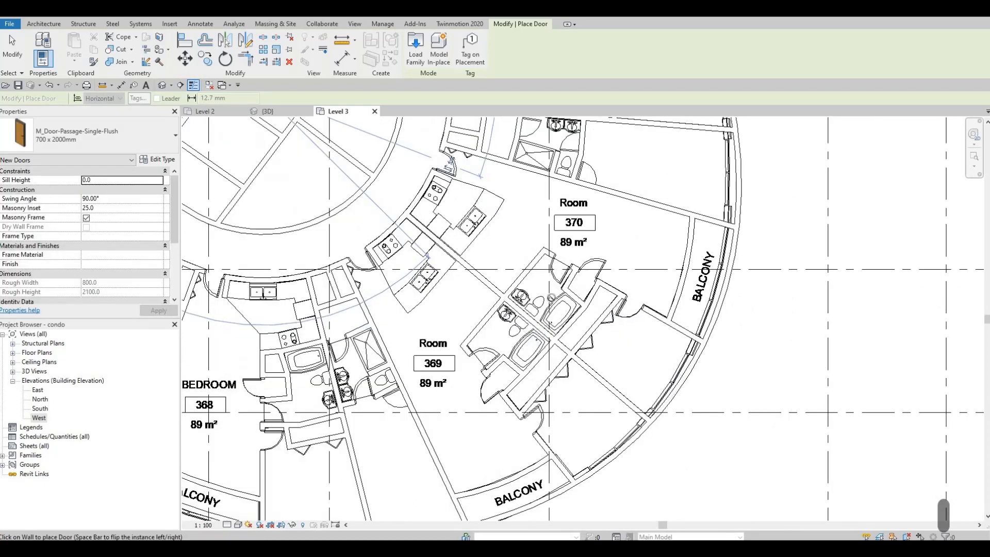
mouse_move(540, 432)
middle_down()
mouse_move(481, 257)
mouse_move(512, 323)
middle_up()
middle_drag(523, 222, 506, 322)
middle_drag(478, 234, 483, 370)
scroll(521, 373, up, 2)
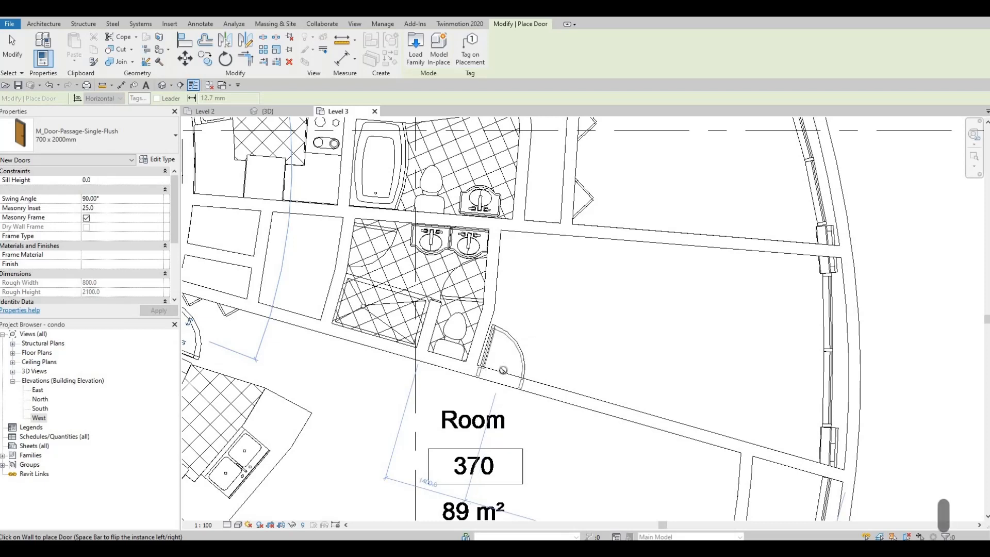
click(494, 384)
Step: Place 700 x 2000mm doors in the two end walls of unit 370's shower bathroom, both swinging into the bathroom
scroll(578, 344, up, 2)
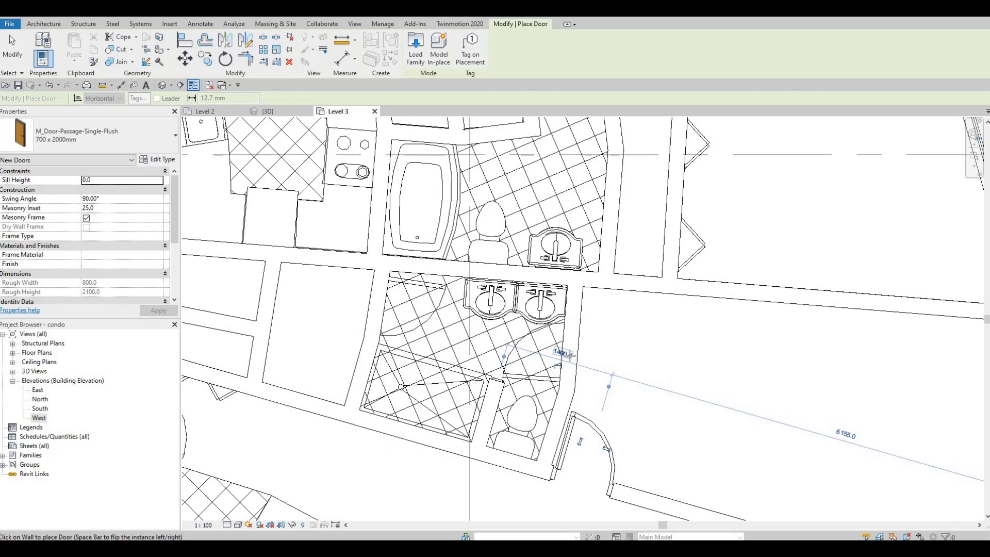
scroll(570, 354, up, 3)
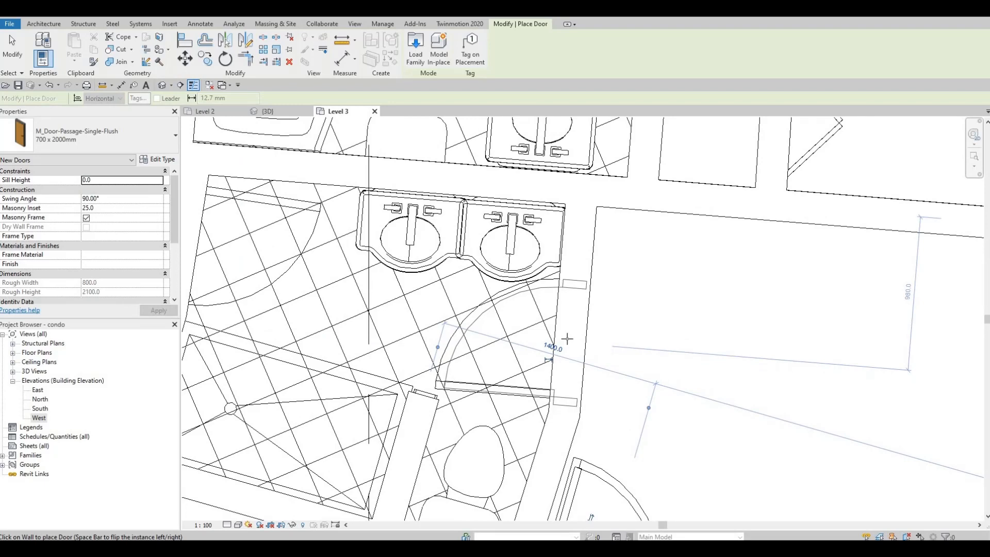
click(567, 339)
middle_drag(205, 257, 619, 366)
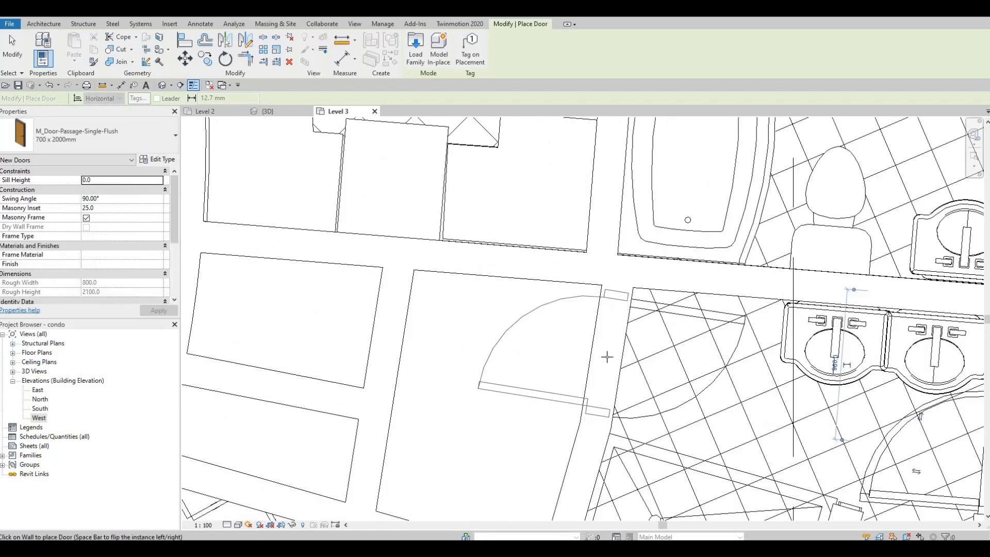
click(608, 350)
scroll(608, 320, down, 1)
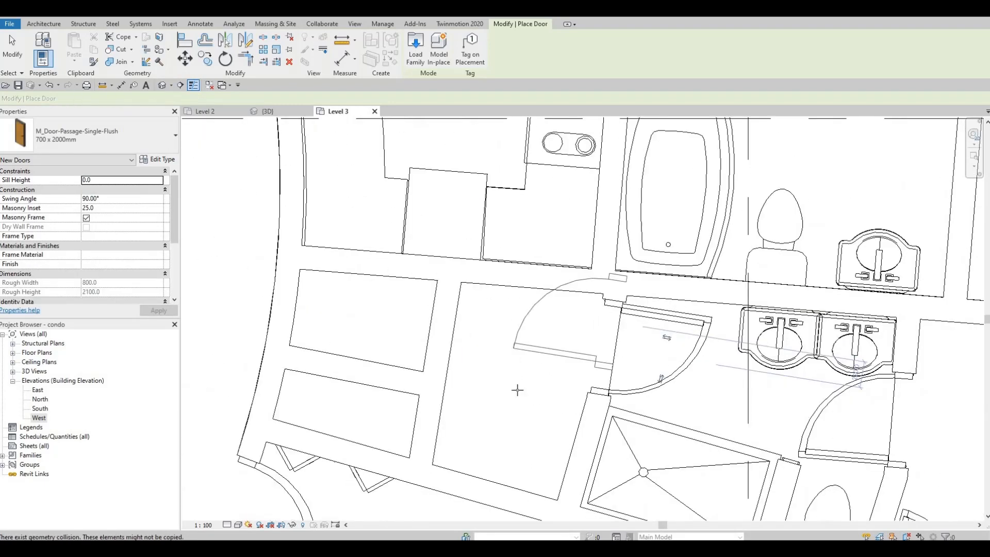
Step: Place 700 x 2000mm doors in unit 371's bedroom wall, flipped into the bedroom, and at the small closet beside the tub bathroom
scroll(517, 389, down, 5)
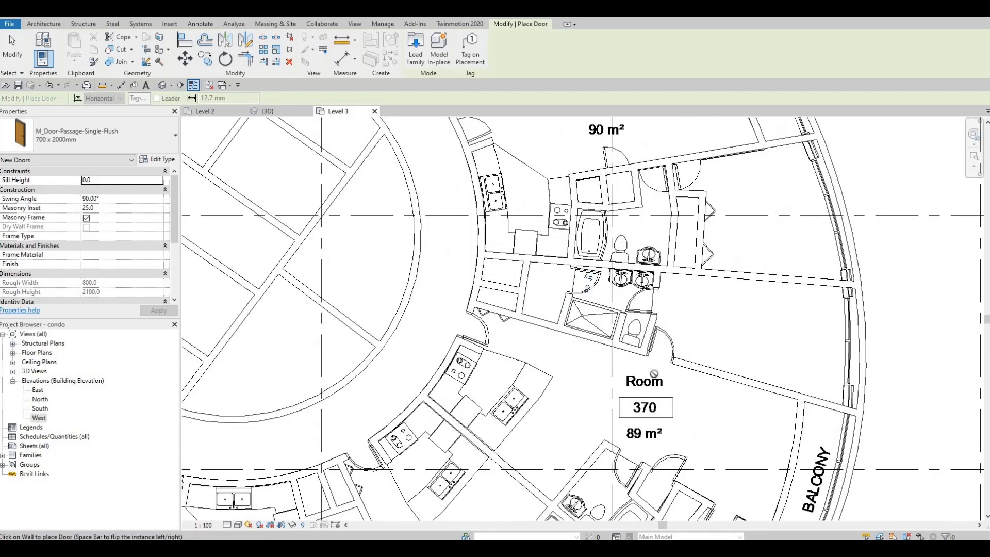
scroll(654, 373, down, 5)
scroll(639, 252, up, 8)
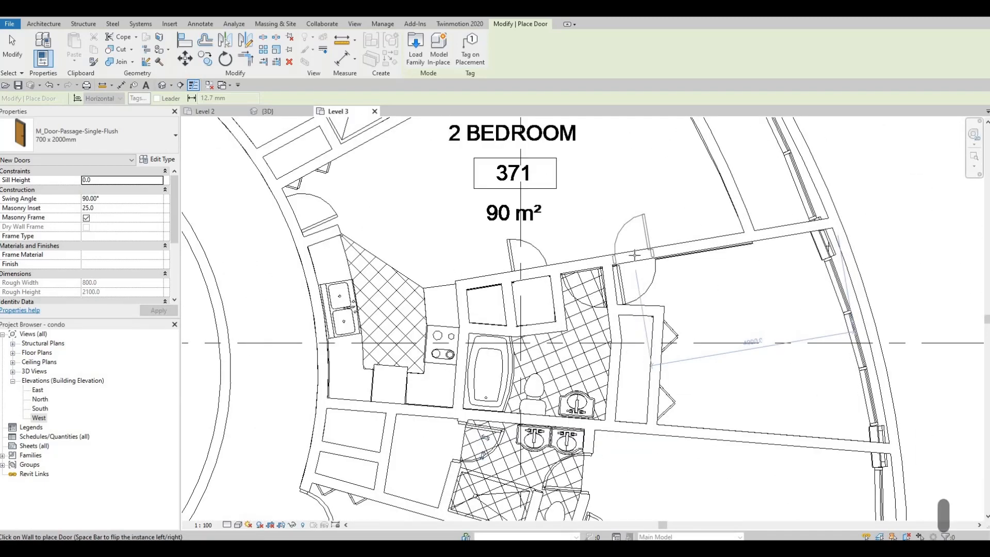
key(space)
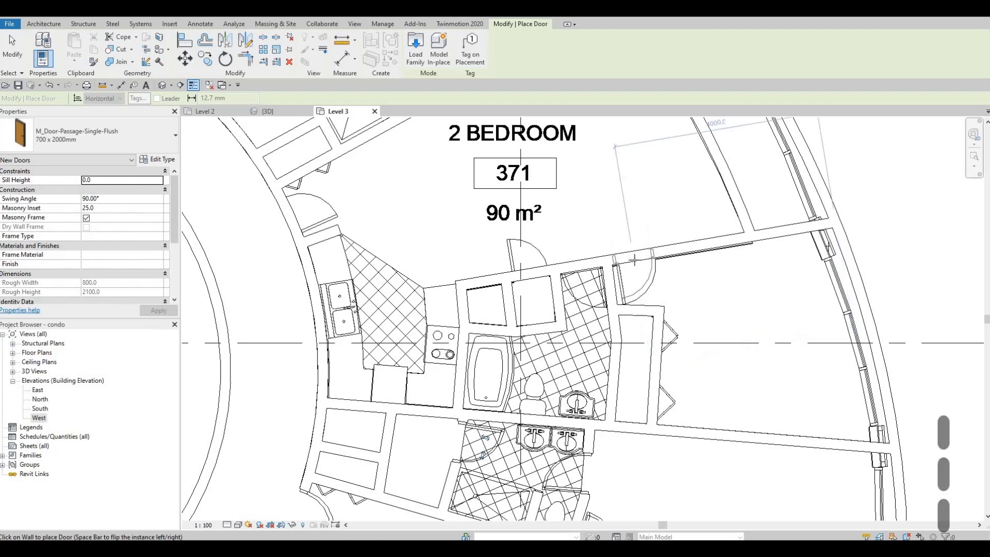
click(634, 259)
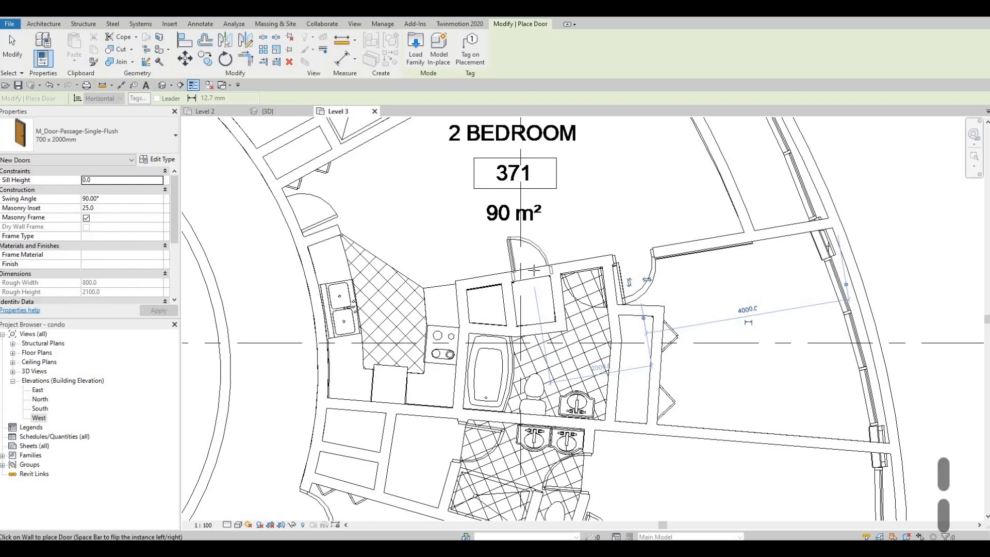
click(534, 269)
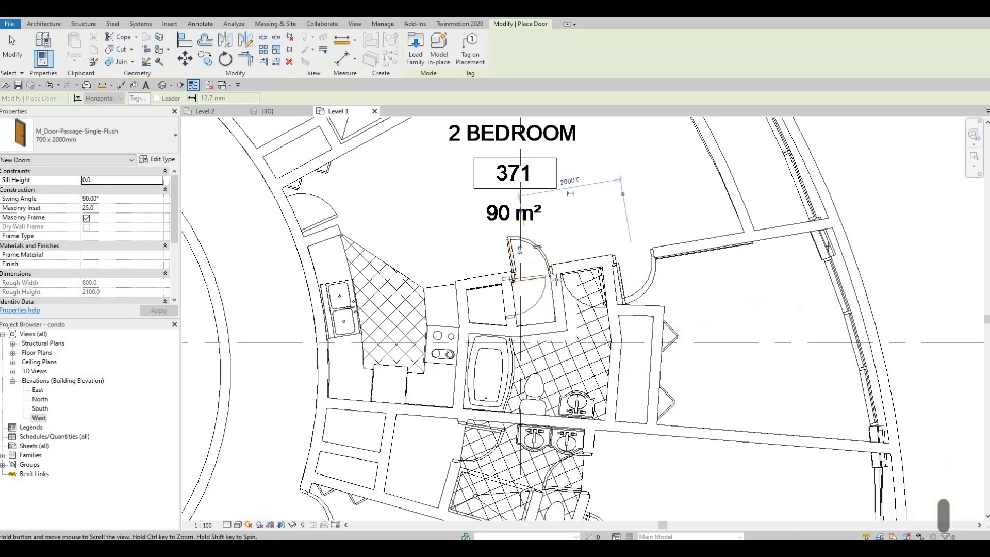
scroll(540, 309, down, 2)
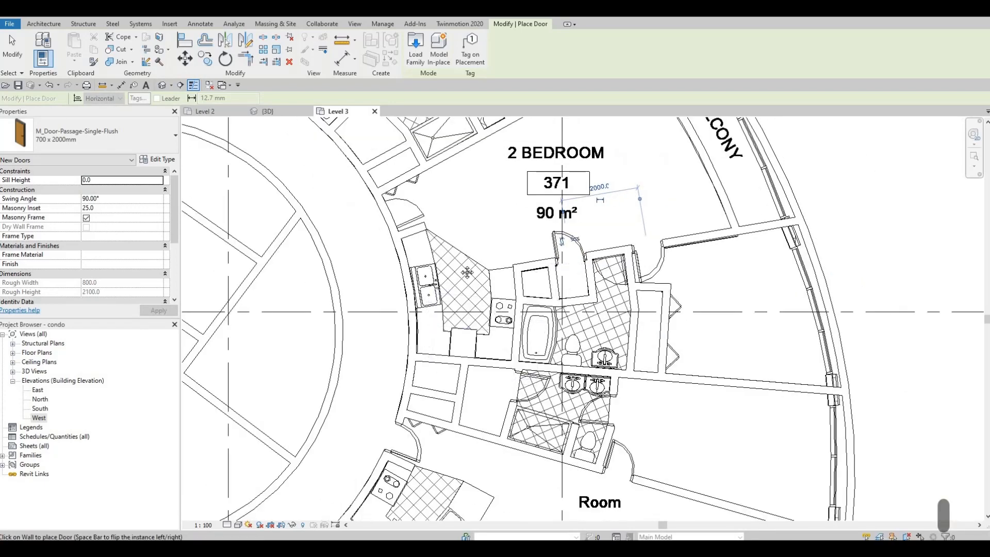
Step: Place a 700 x 2000mm door at unit 371's entrance in the curved corridor wall, swinging into the unit
scroll(467, 272, up, 2)
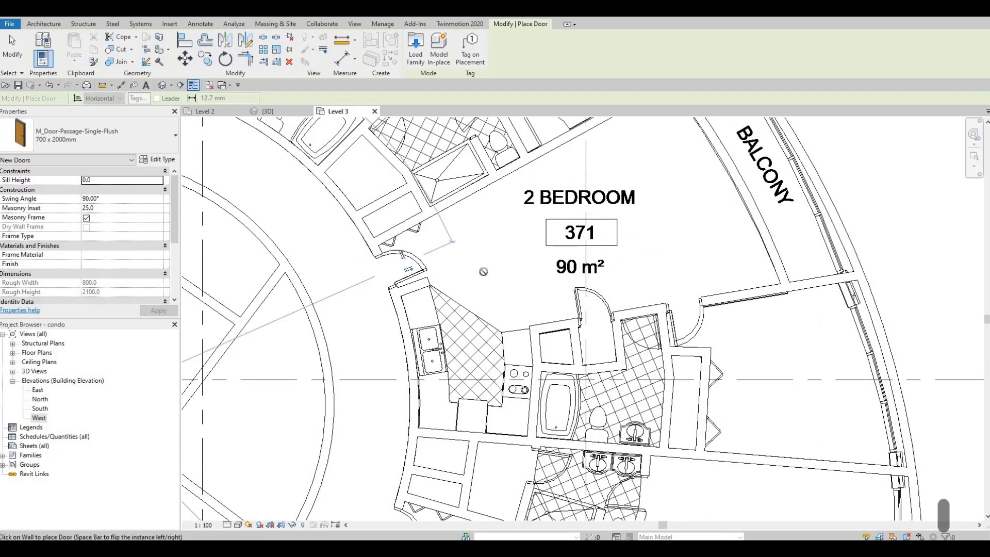
scroll(517, 242, down, 2)
middle_drag(517, 313, 533, 271)
scroll(533, 270, down, 1)
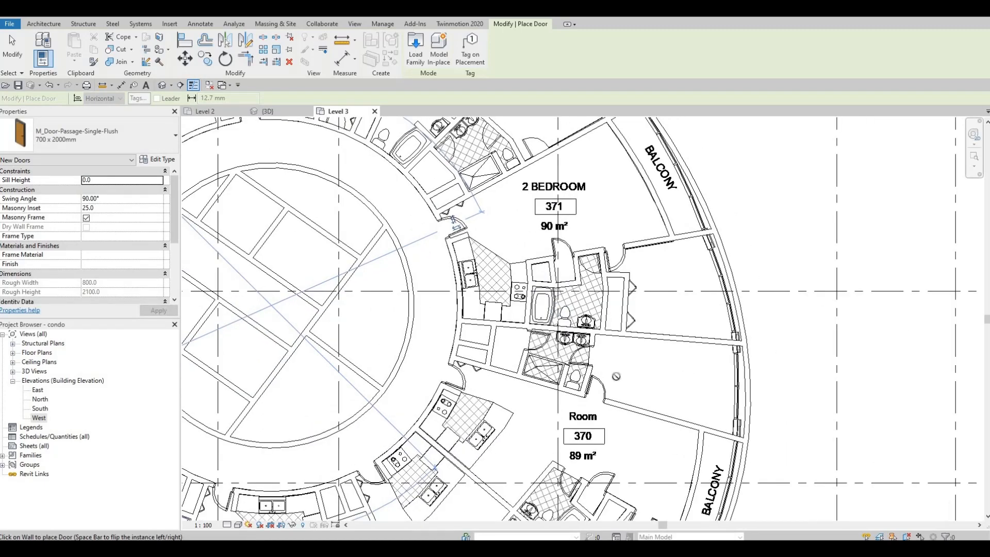
Step: Place 700 x 2000mm doors in the two end walls of unit 371's shower bathroom and in the bedroom wall beside it
middle_drag(656, 301, 665, 376)
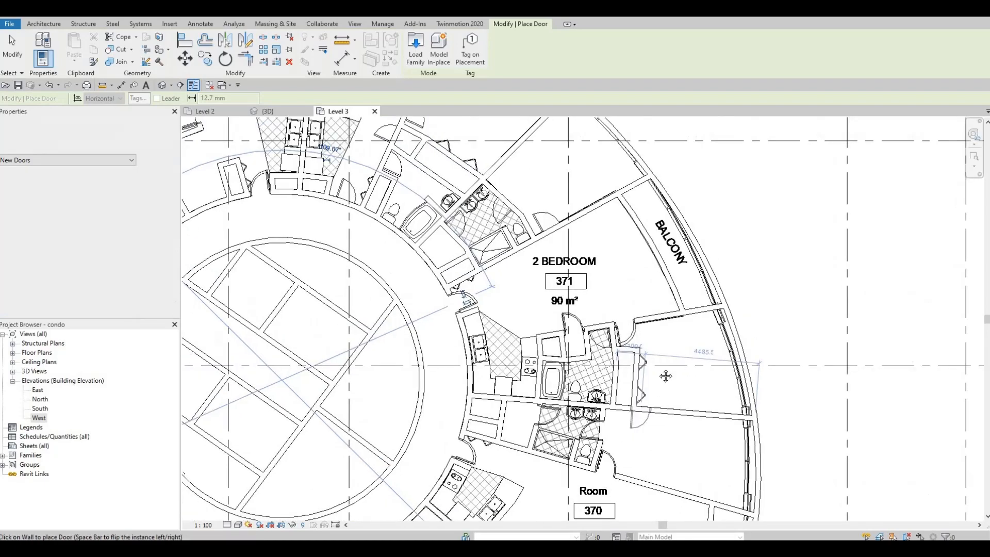
middle_drag(558, 203, 574, 263)
scroll(573, 262, up, 1)
scroll(560, 298, up, 1)
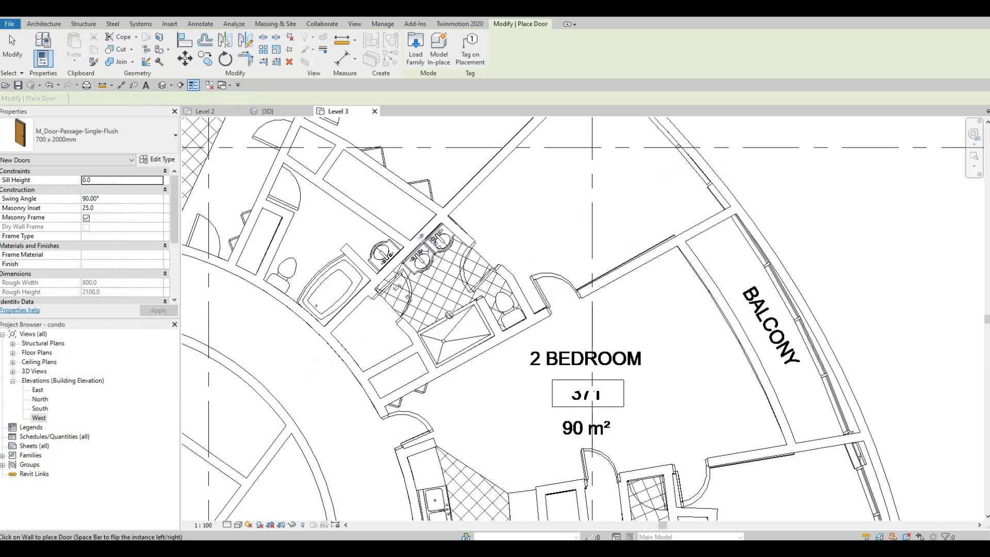
middle_drag(290, 273, 426, 328)
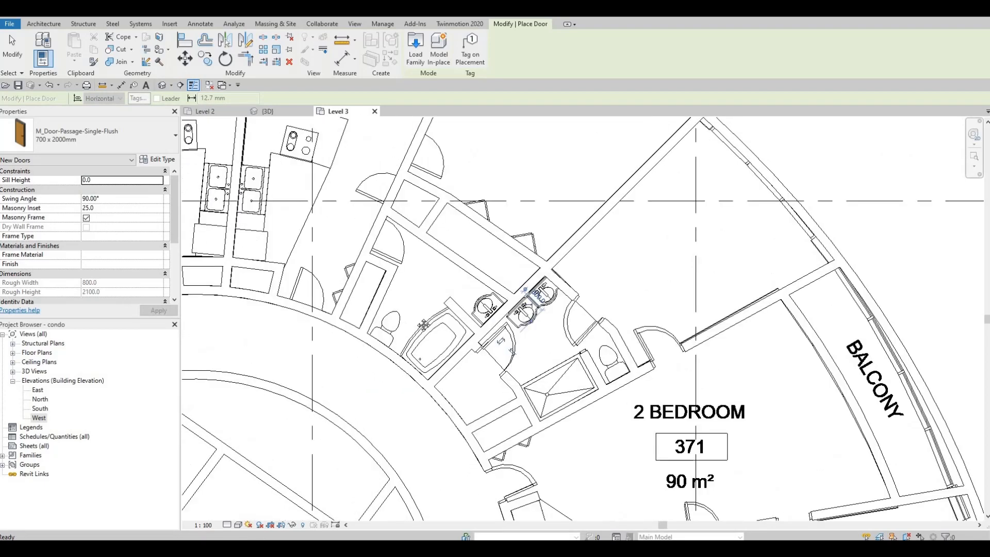
Step: Place 700 x 2000mm doors at unit 372's bedroom, small closet, tub bathroom and corridor entrance, matching the drawing's door swings
middle_drag(417, 153, 418, 181)
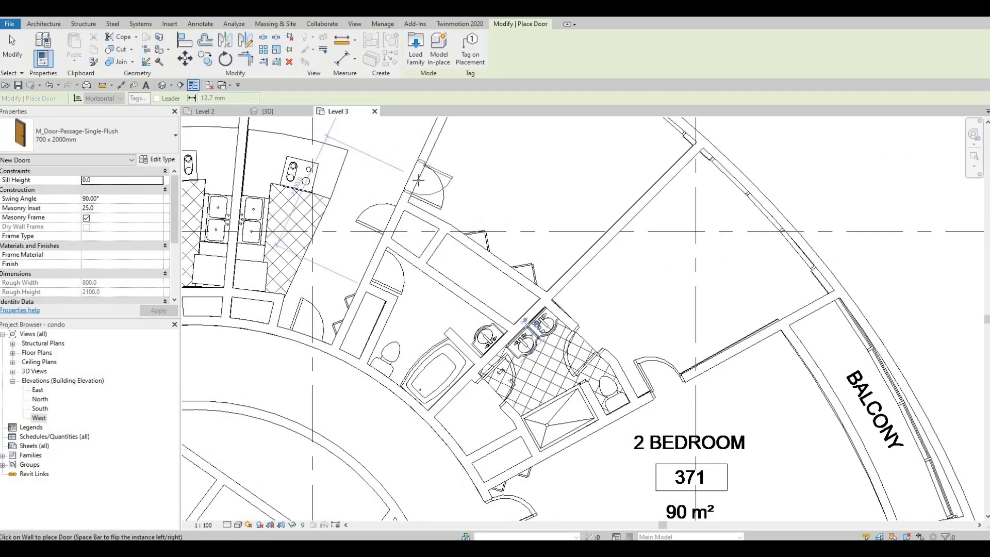
click(461, 264)
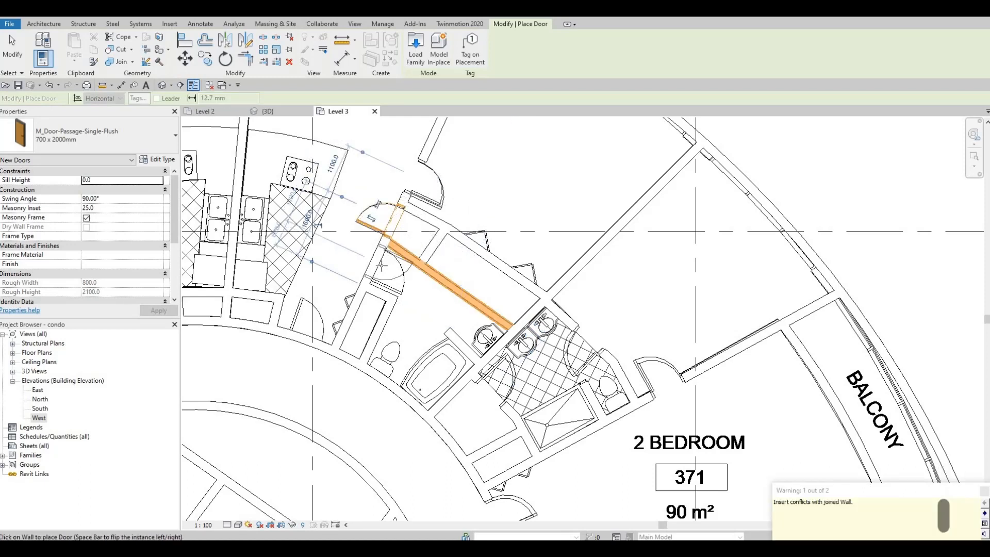
middle_drag(299, 334, 376, 311)
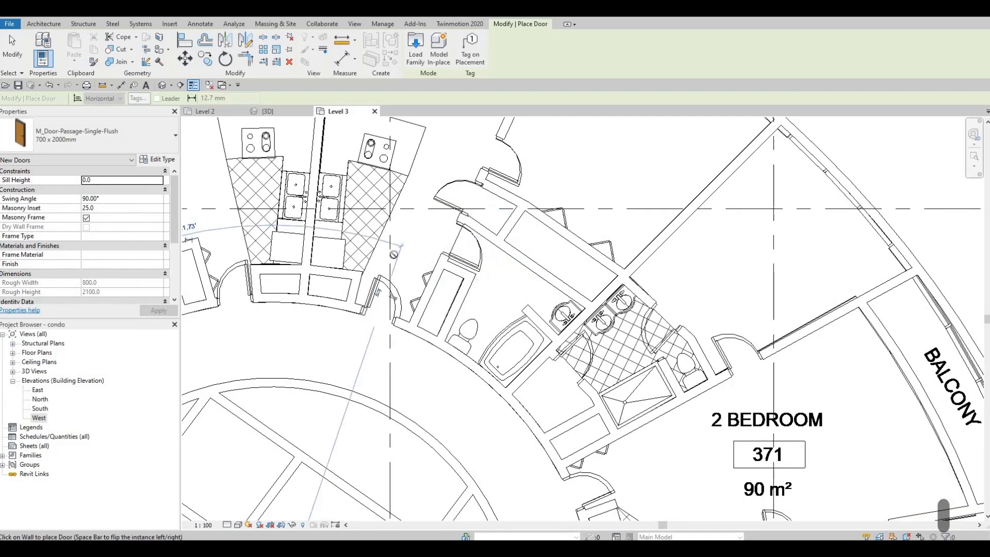
Step: Check the placed doors around units 372 and 371 against the drawing and leave door placement
scroll(394, 254, down, 3)
middle_drag(412, 259, 431, 347)
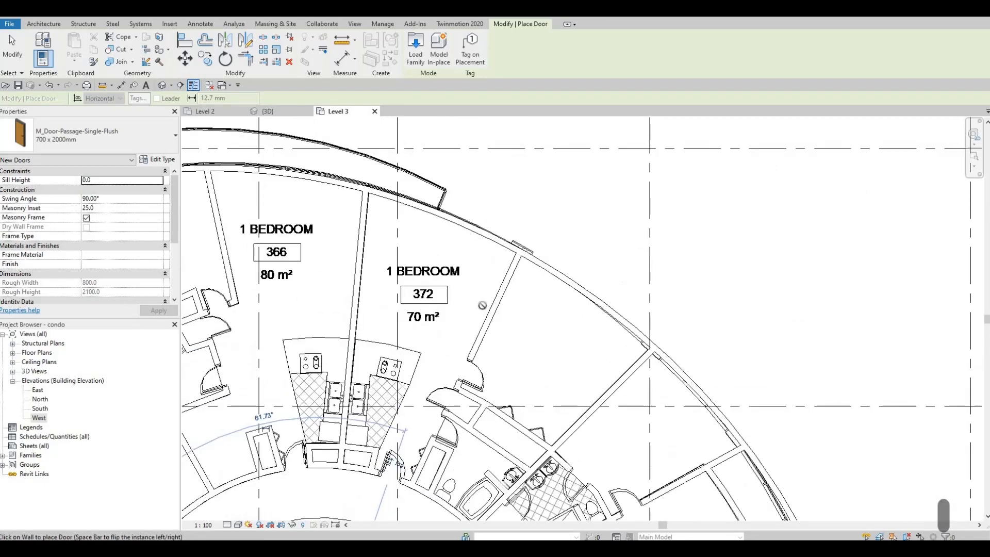
middle_drag(520, 259, 516, 234)
scroll(577, 147, down, 1)
scroll(516, 234, down, 1)
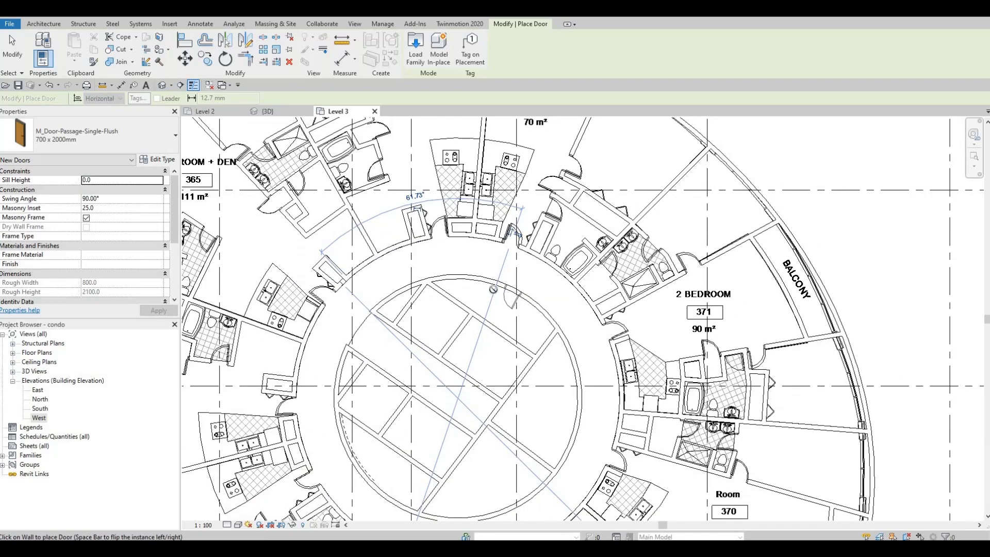
scroll(443, 232, up, 3)
scroll(491, 292, down, 4)
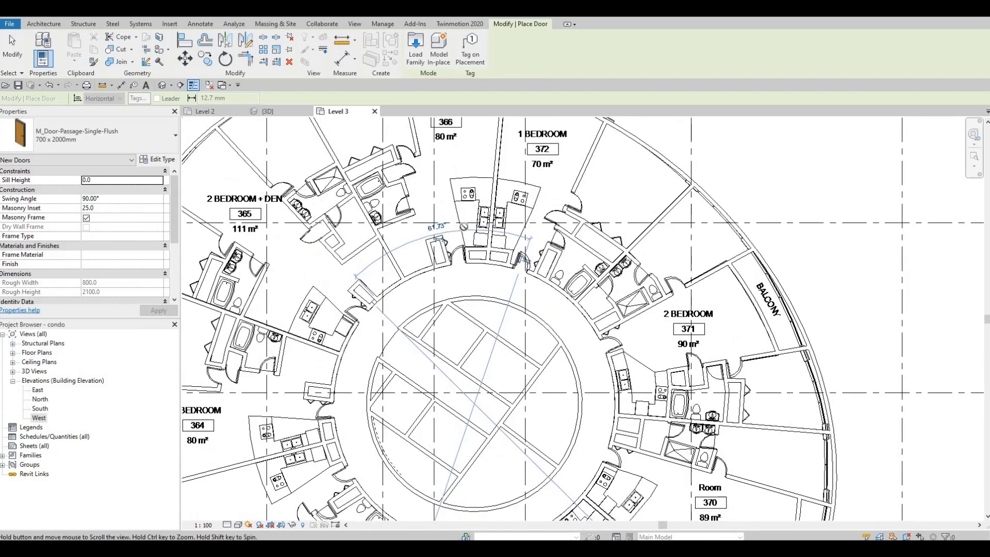
middle_drag(436, 234, 414, 299)
key(Escape)
scroll(506, 217, up, 4)
key(Escape)
scroll(468, 258, up, 2)
scroll(521, 274, down, 3)
middle_drag(522, 274, 485, 218)
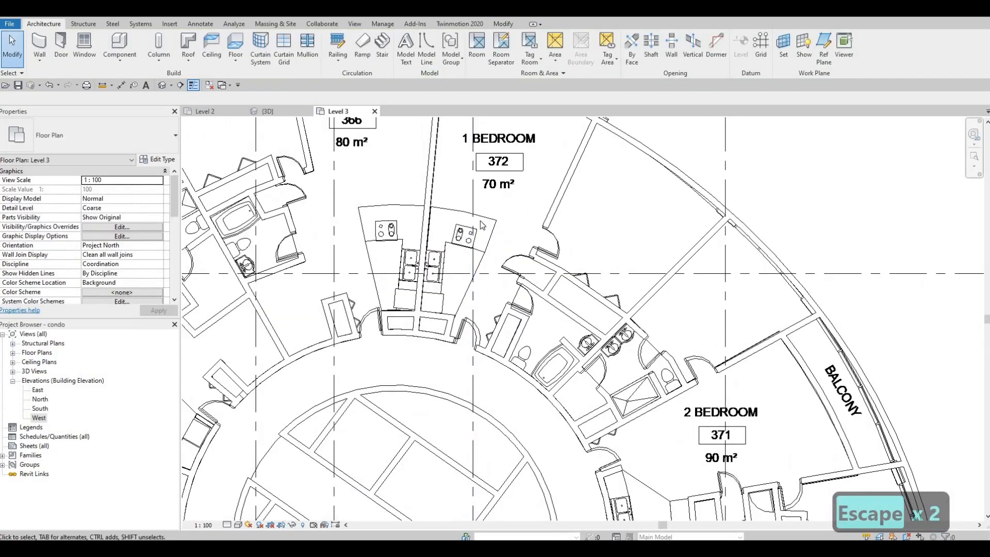
scroll(518, 257, down, 1)
middle_drag(518, 257, 536, 221)
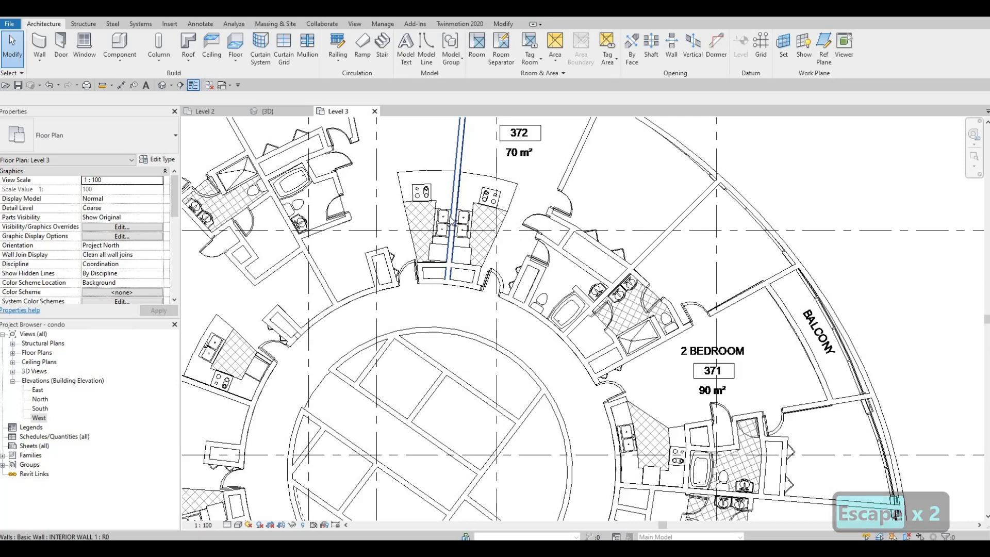
Step: Inspect the bathroom and closet doors of units 365 and 366, and review the whole Level 3 plan
scroll(489, 245, down, 5)
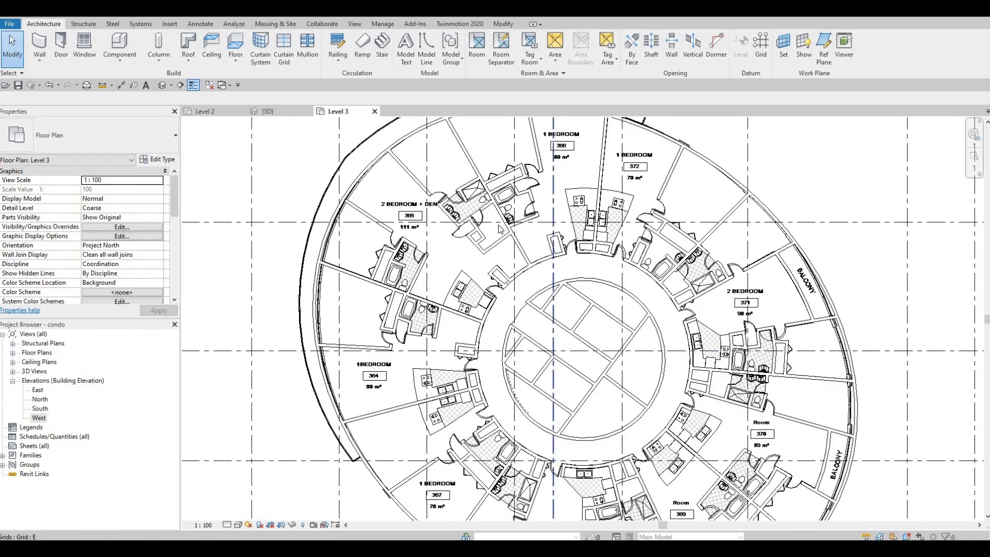
scroll(444, 241, up, 4)
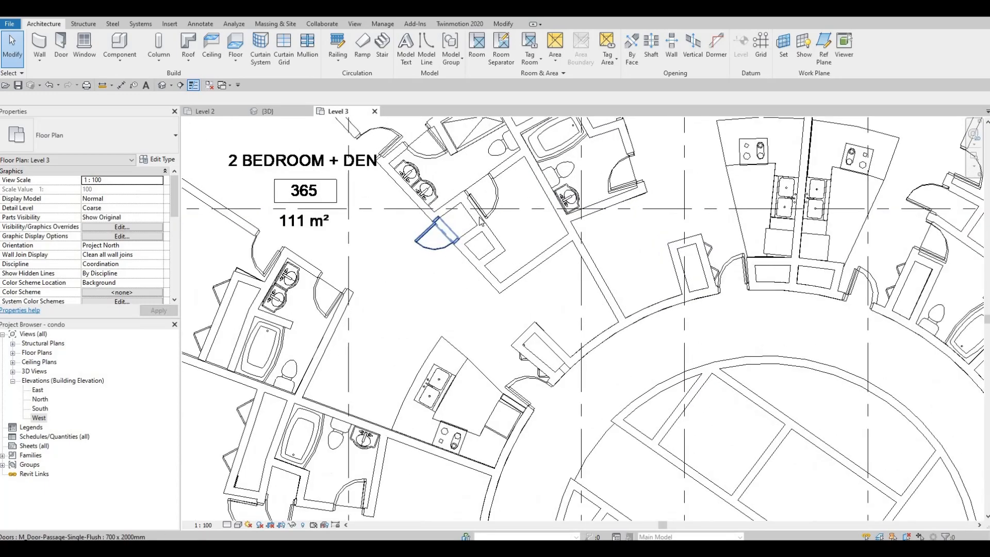
scroll(423, 218, down, 1)
middle_drag(422, 218, 412, 281)
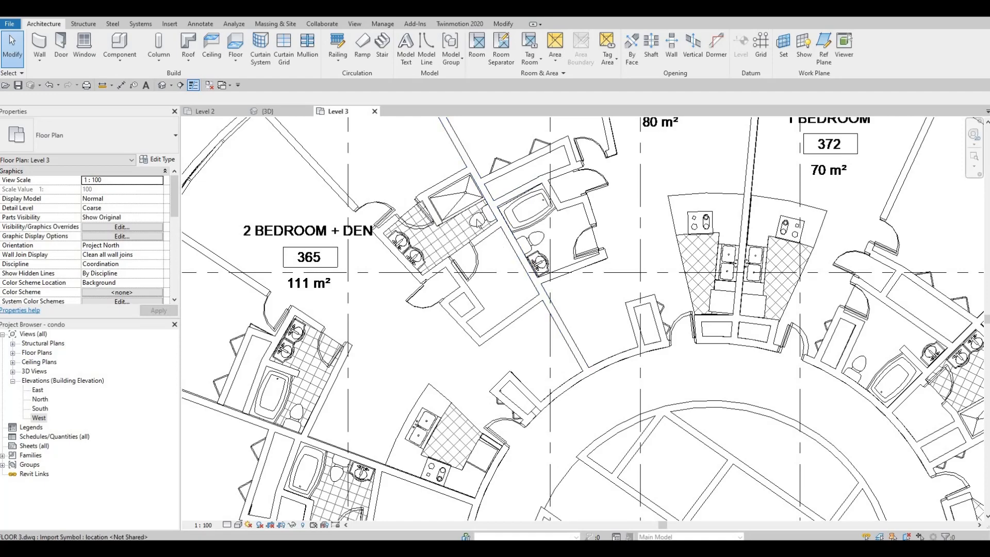
scroll(483, 265, down, 2)
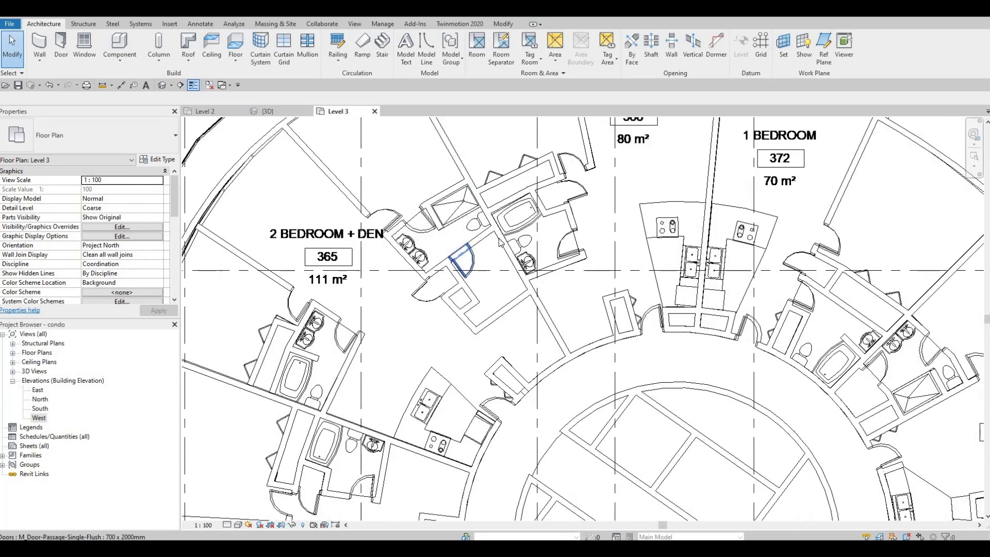
scroll(470, 271, up, 5)
scroll(470, 271, down, 3)
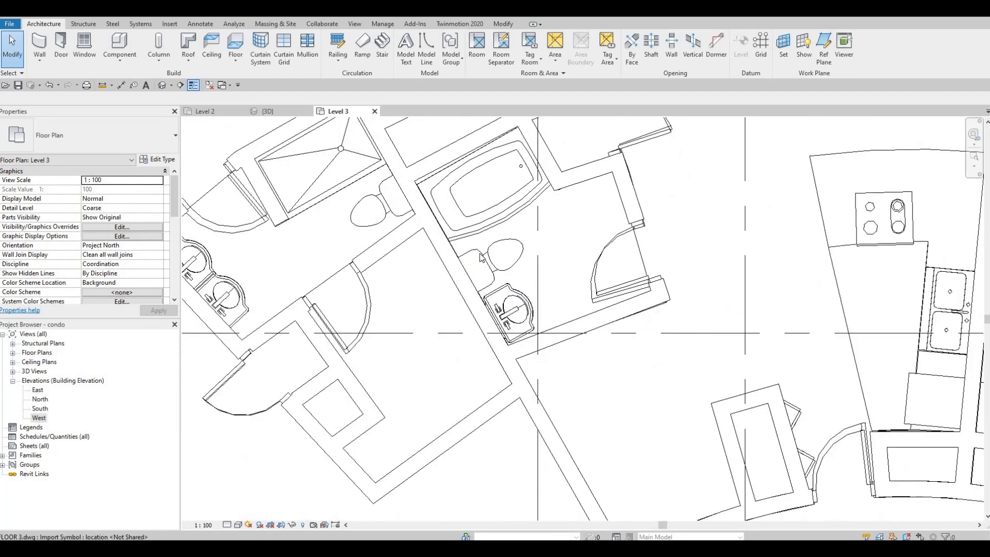
scroll(422, 294, up, 1)
scroll(421, 294, down, 3)
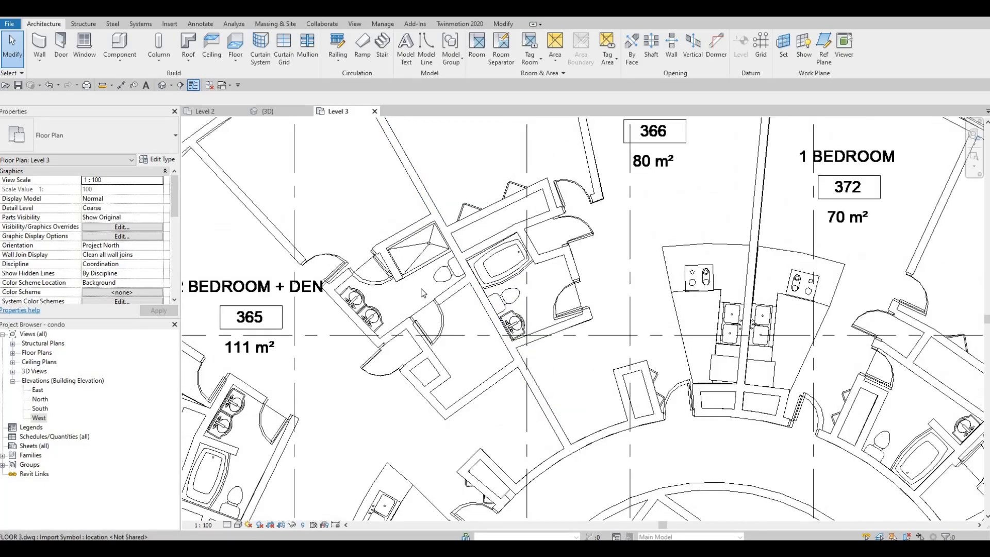
scroll(437, 285, down, 4)
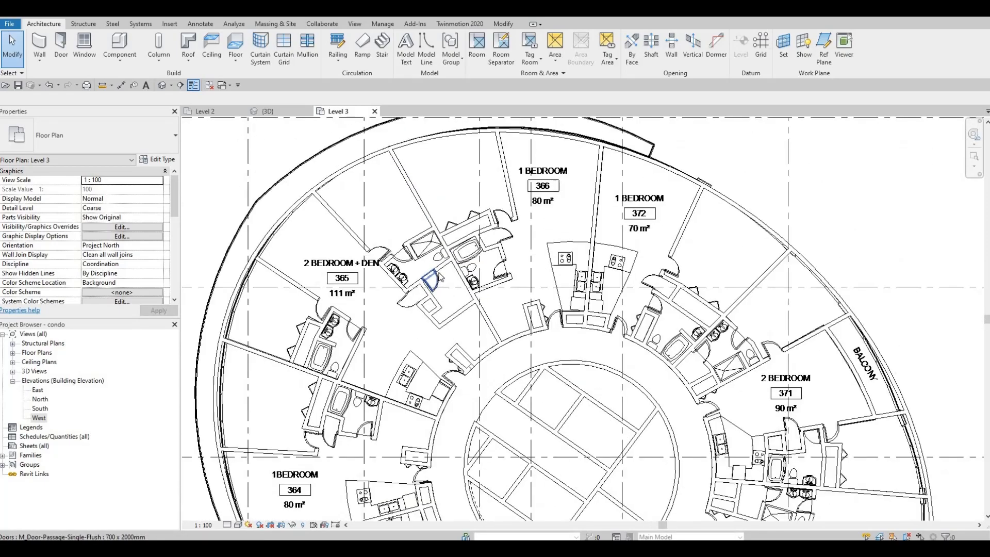
scroll(477, 369, down, 1)
middle_drag(573, 427, 533, 312)
scroll(532, 311, down, 1)
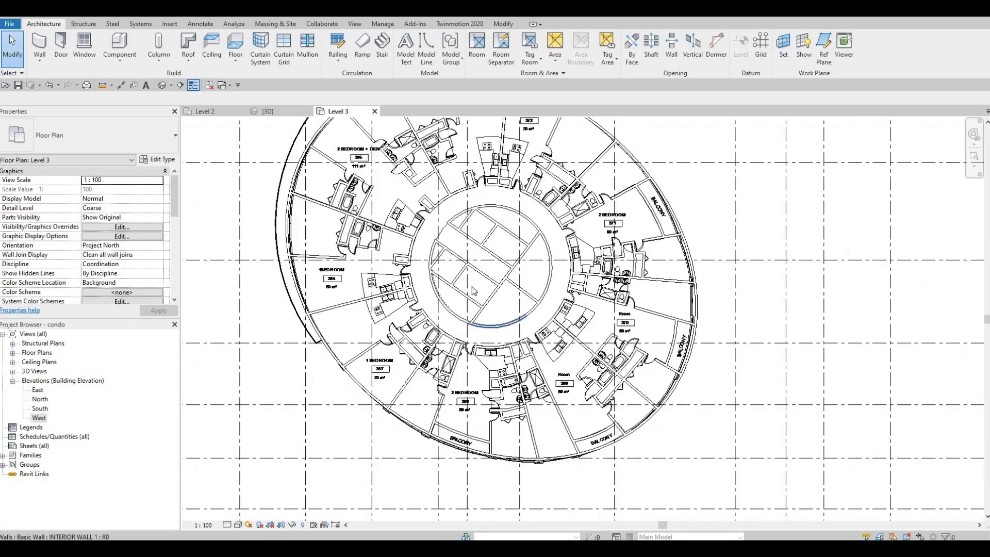
Step: Place two Side_opening_ElevatorLift_Door_with_Call_buttons_9478 doors, type 12000 x 2290 Opening, in the facing walls of the core's smaller elevator shafts
scroll(470, 286, up, 3)
key(Escape)
key(Escape)
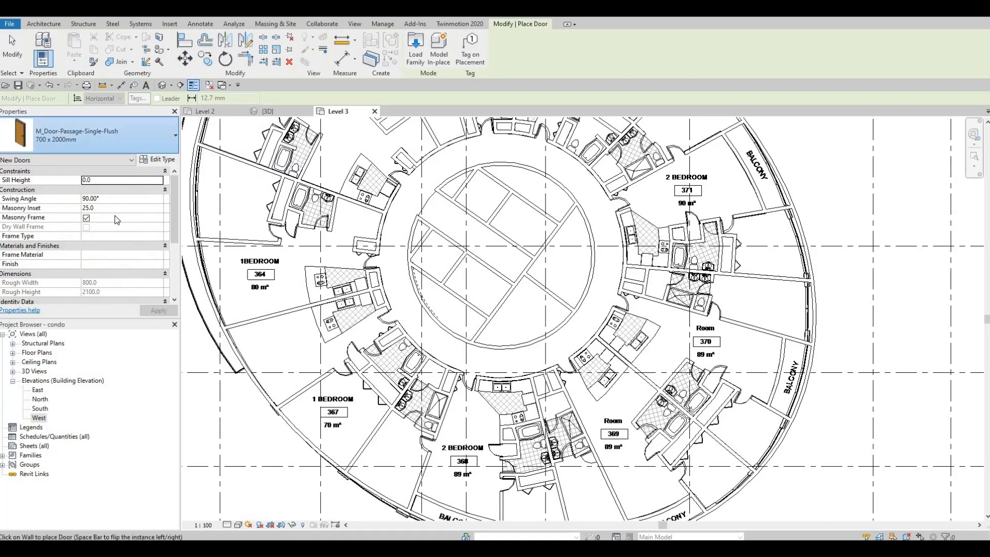
click(139, 143)
scroll(103, 304, down, 5)
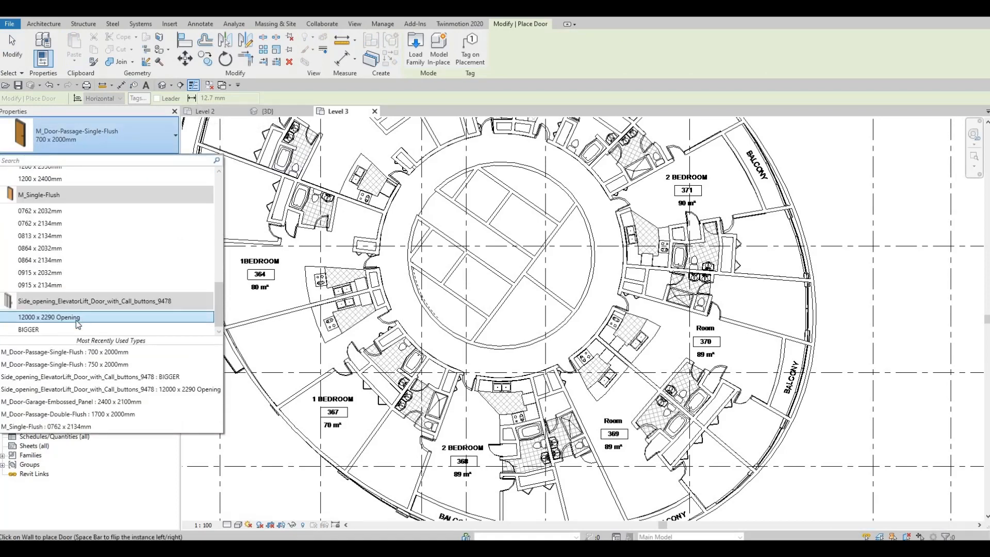
click(76, 317)
scroll(443, 239, up, 2)
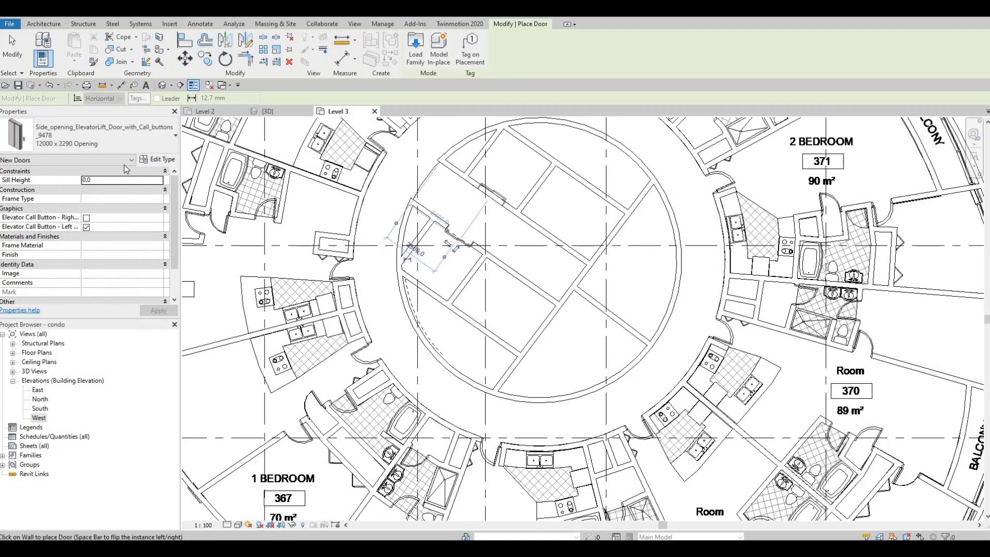
Step: Place two elevator doors of type BIGGER in the facing walls of the core's larger elevator shafts
click(103, 138)
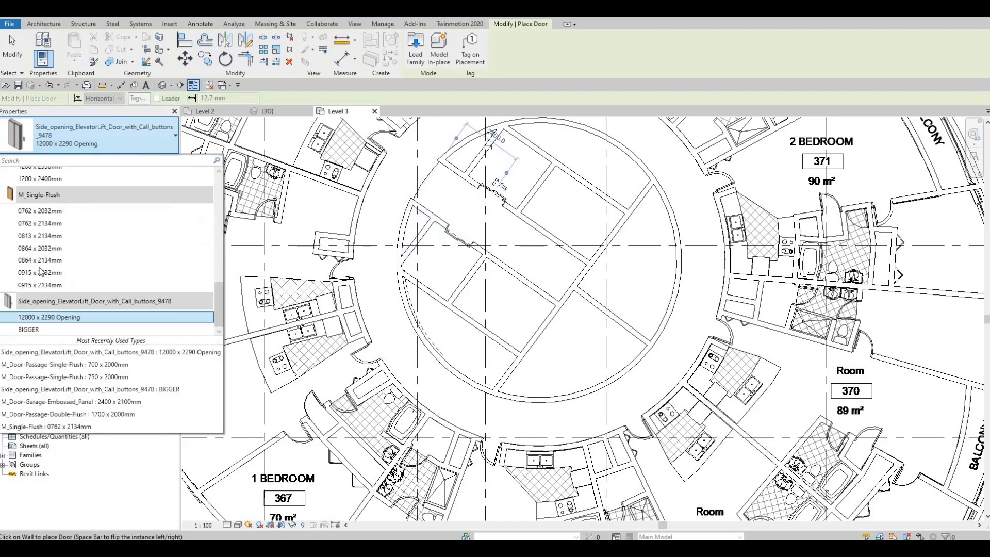
click(28, 330)
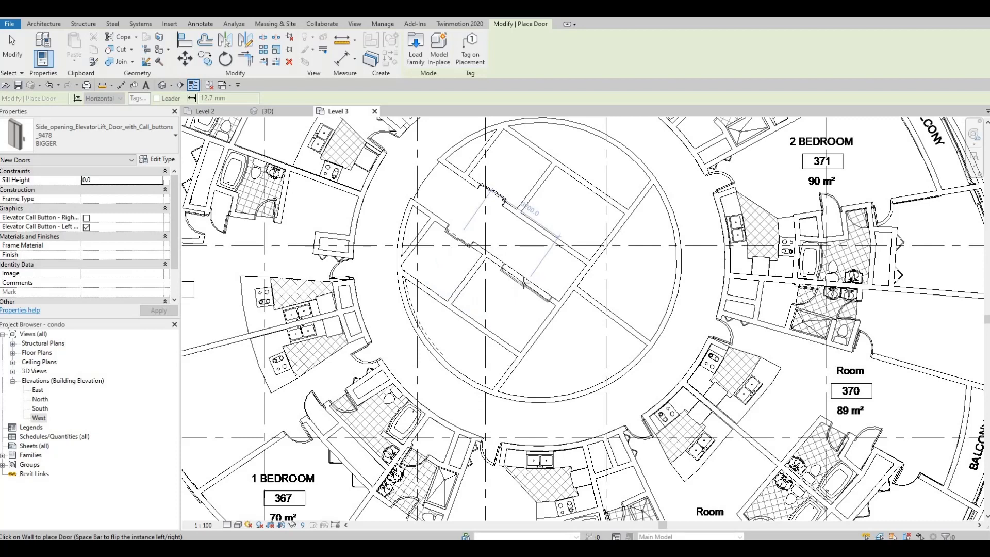
click(551, 239)
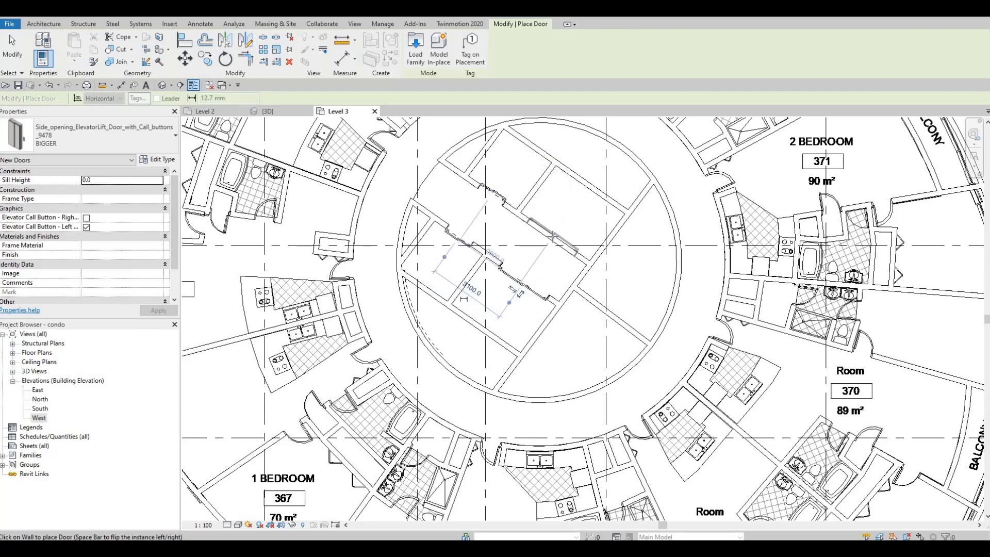
key(Escape)
key(Escape)
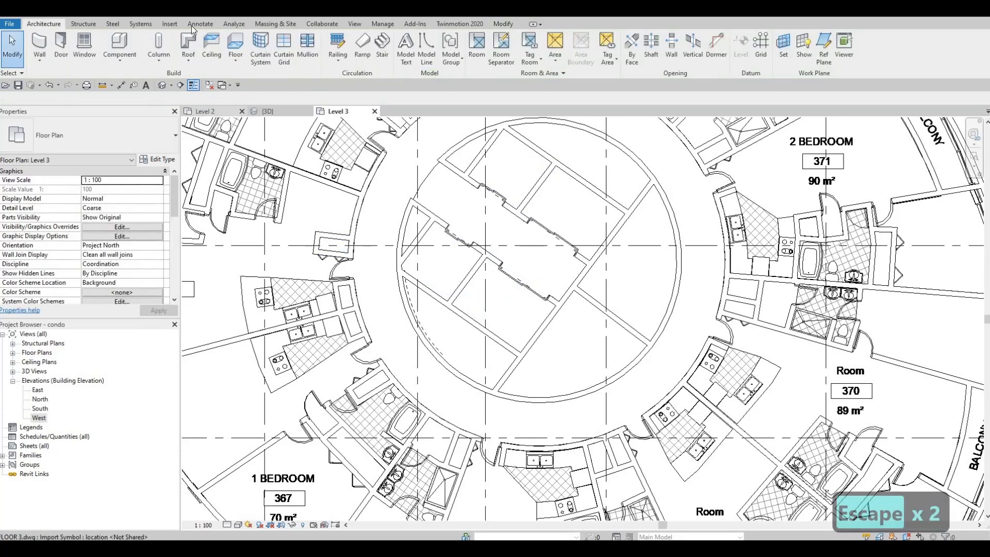
Step: Draw two crossing Thin Lines detail lines between the inner corners of the smaller elevator shaft on the core's lower-left side
scroll(286, 62, down, 5)
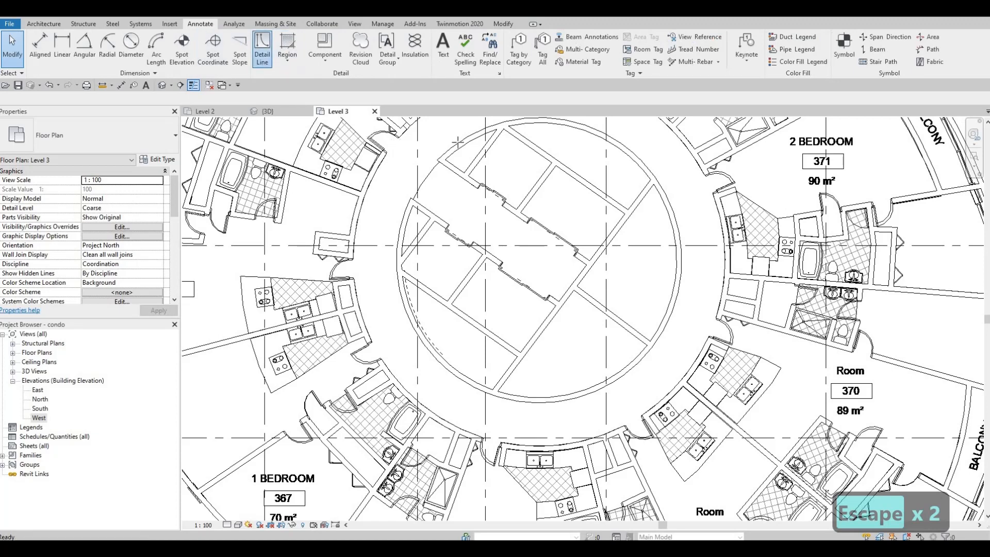
scroll(447, 258, up, 5)
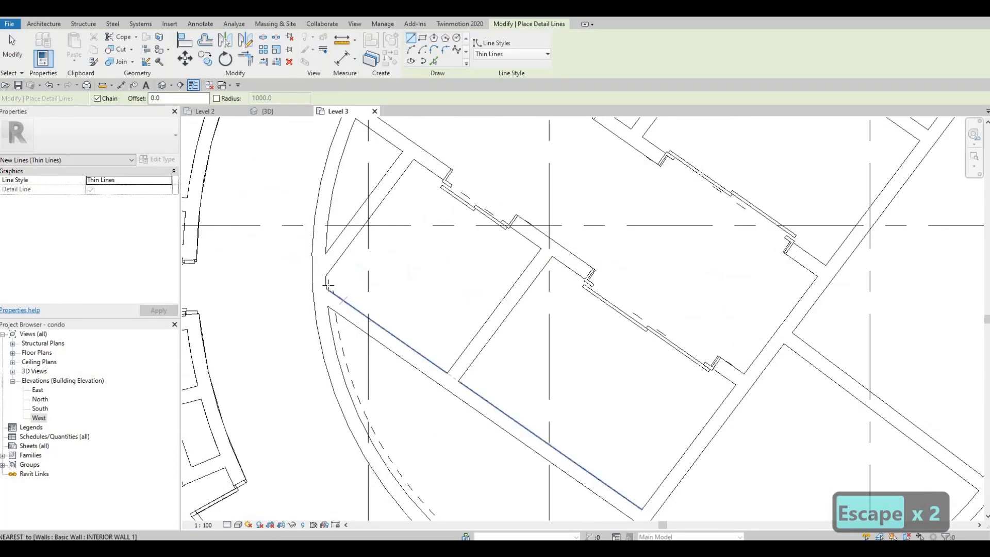
click(325, 284)
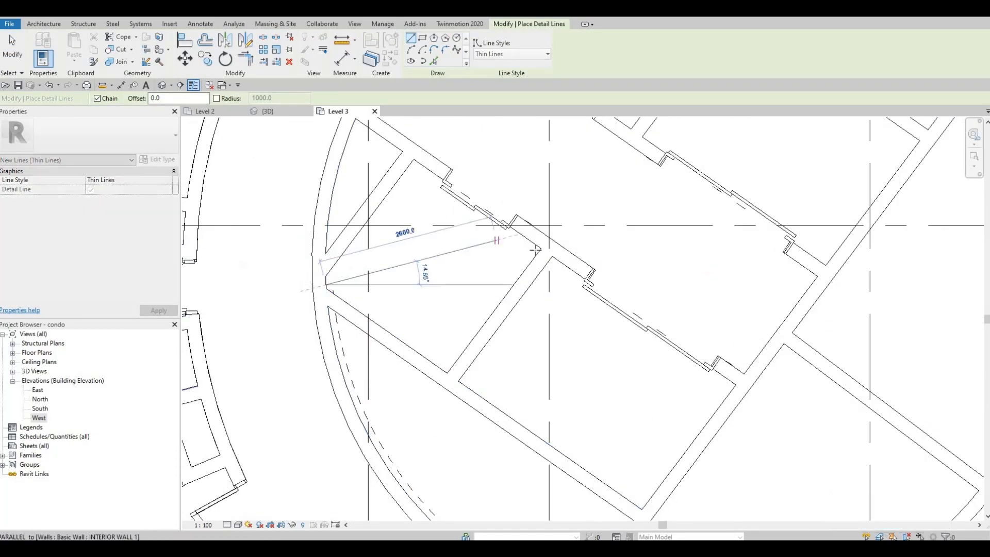
click(540, 248)
key(Escape)
click(414, 160)
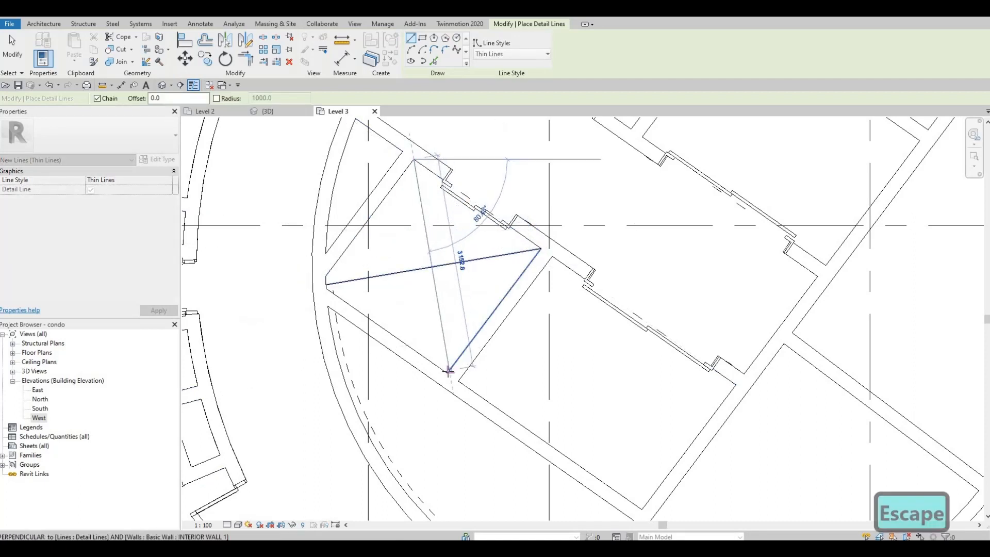
scroll(450, 367, up, 2)
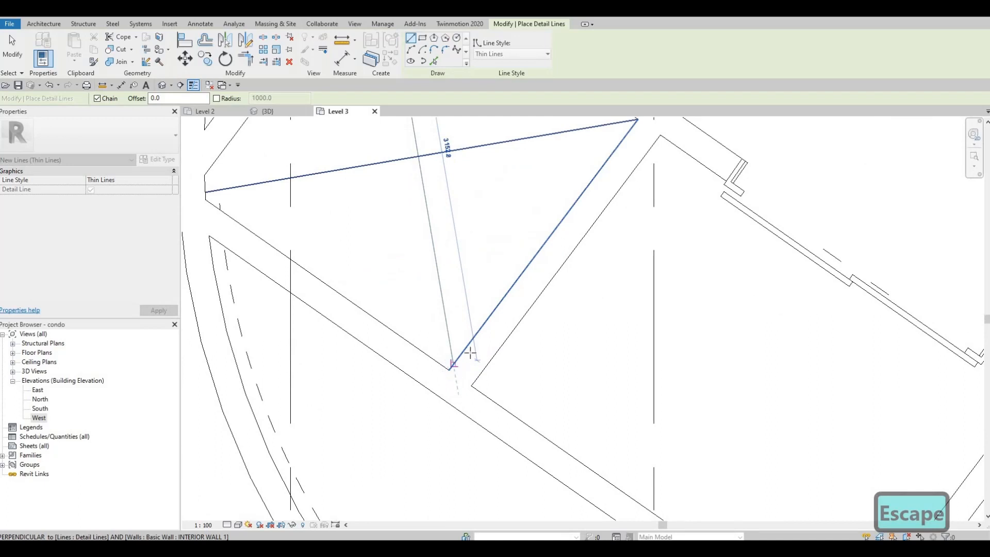
click(450, 367)
key(Escape)
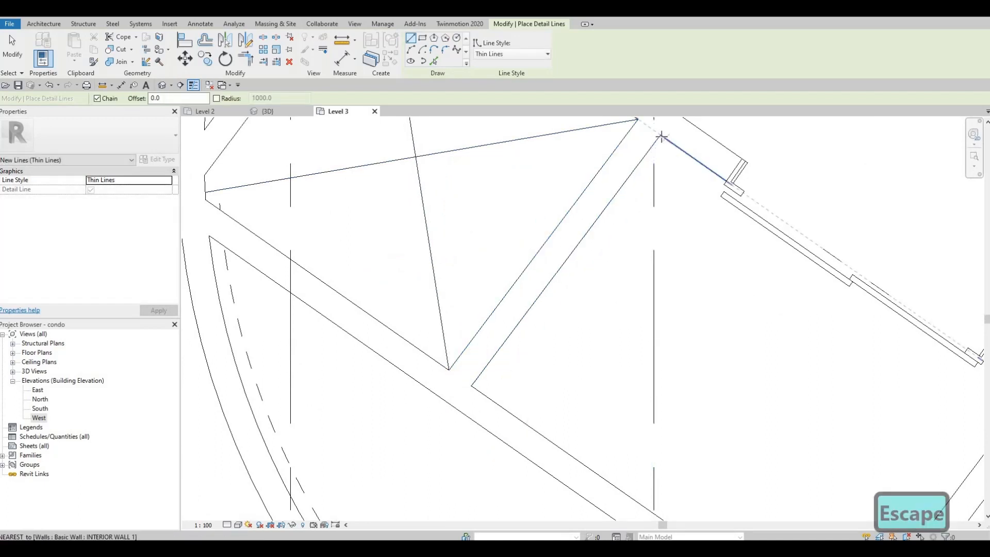
Step: Draw two crossing Thin Lines detail lines between the inner corners of the larger elevator shaft on the core's lower-left side
click(660, 135)
middle_drag(691, 354, 394, 85)
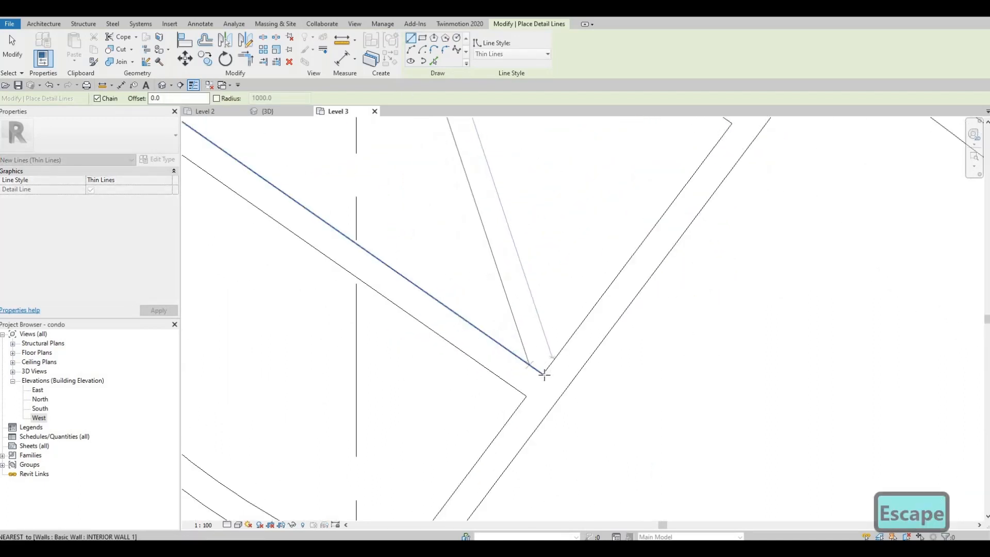
key(Escape)
middle_drag(252, 268, 328, 403)
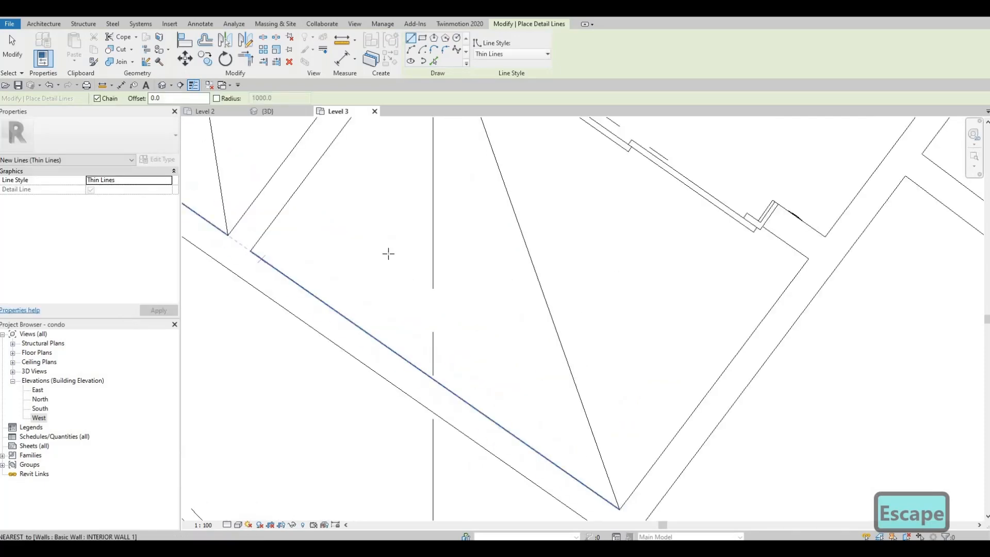
click(251, 251)
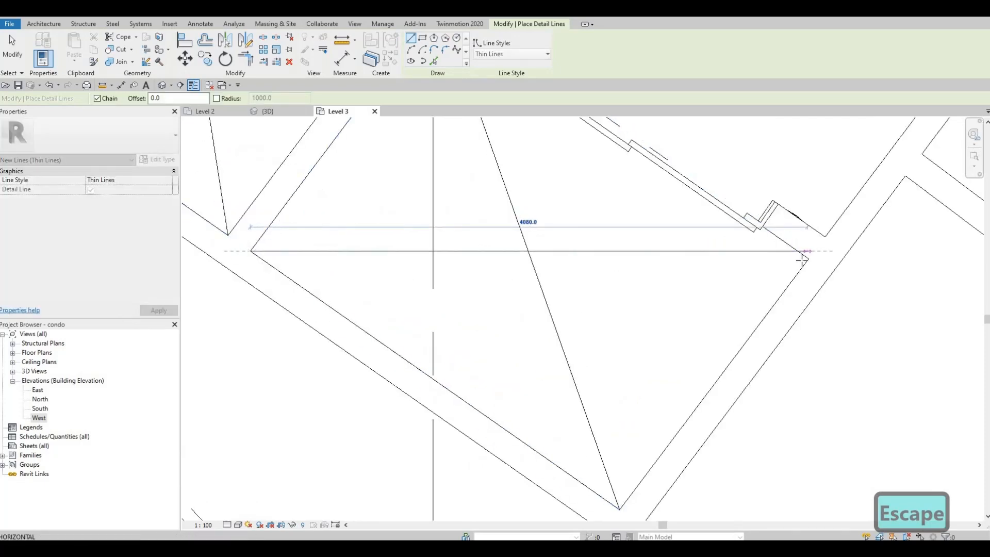
scroll(801, 259, up, 2)
click(811, 242)
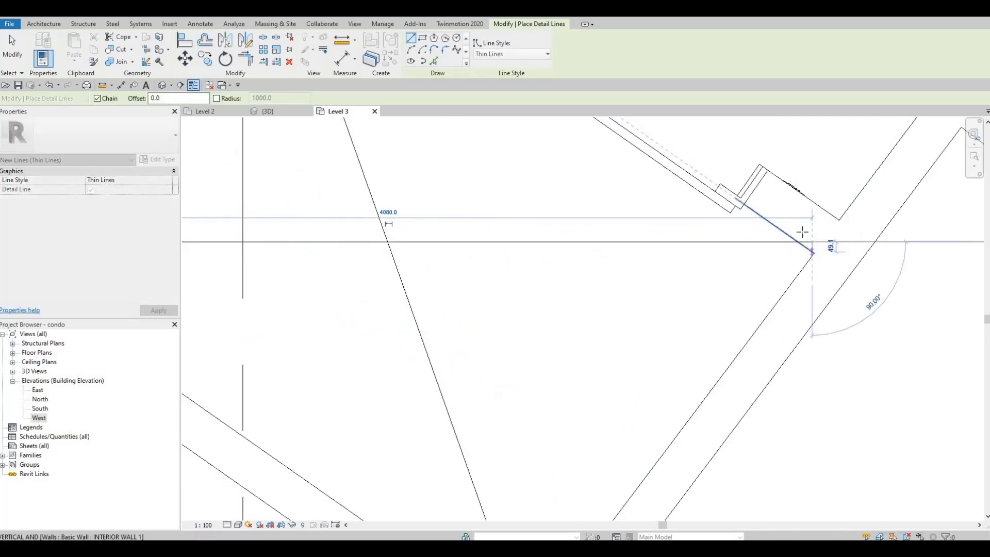
key(Escape)
Step: Draw two crossing Thin Lines detail lines between the inner corners of the larger elevator shaft on the core's upper-right side
scroll(802, 232, down, 2)
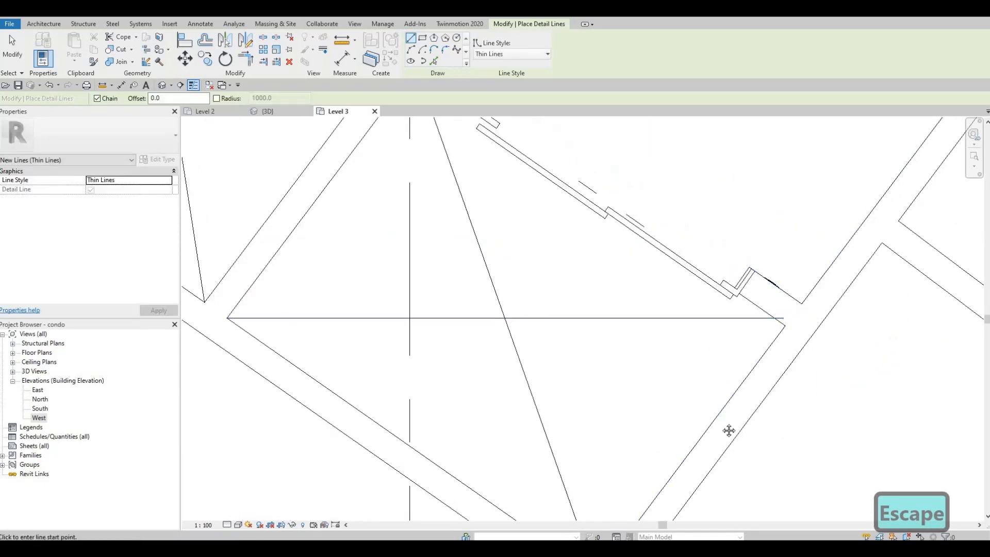
scroll(844, 347, down, 2)
scroll(804, 304, up, 3)
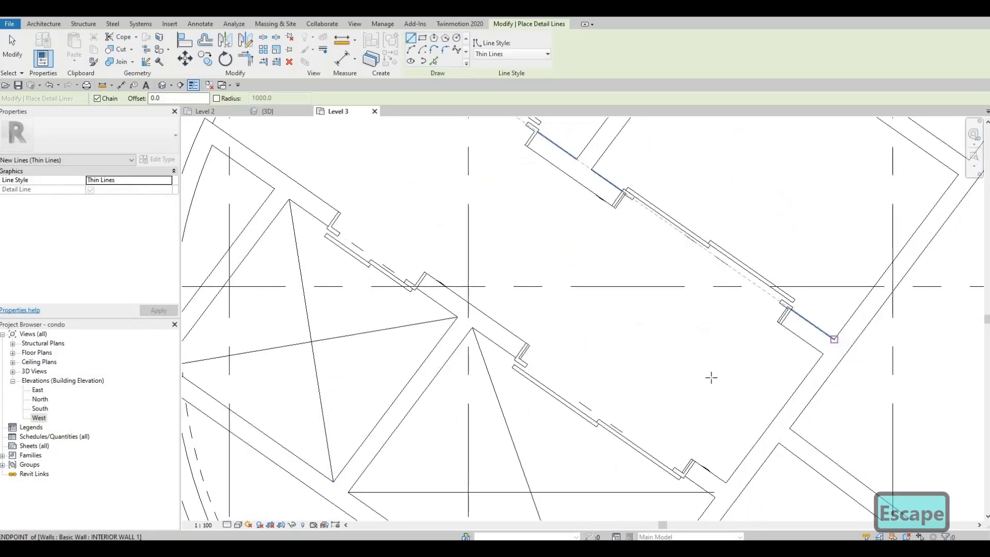
click(833, 339)
middle_drag(758, 166, 710, 378)
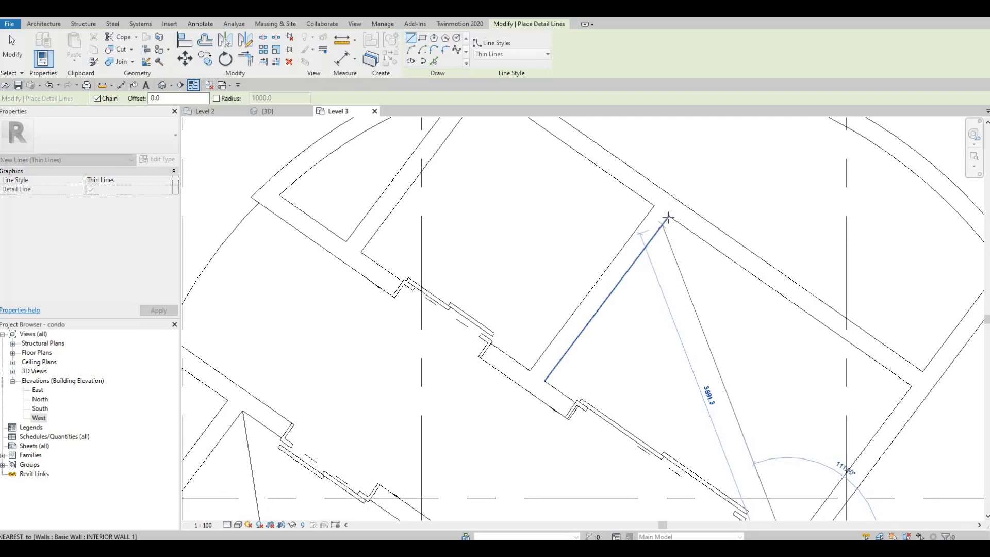
click(667, 217)
key(Escape)
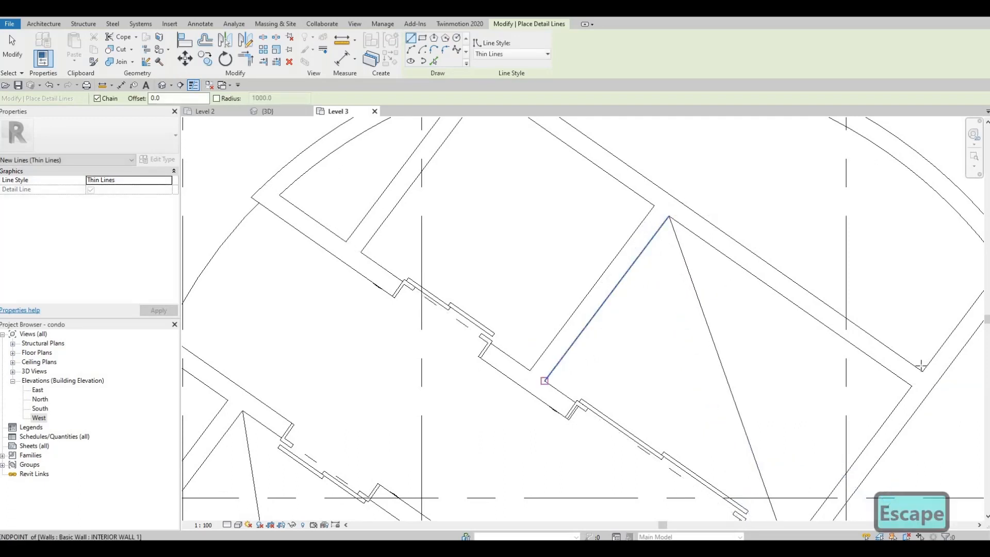
click(545, 380)
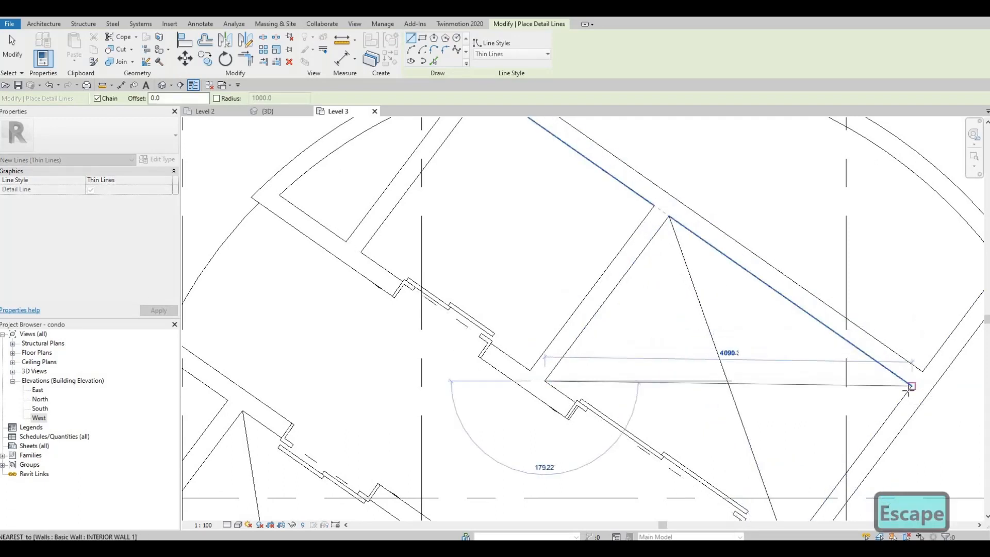
click(910, 387)
scroll(909, 387, up, 3)
key(Escape)
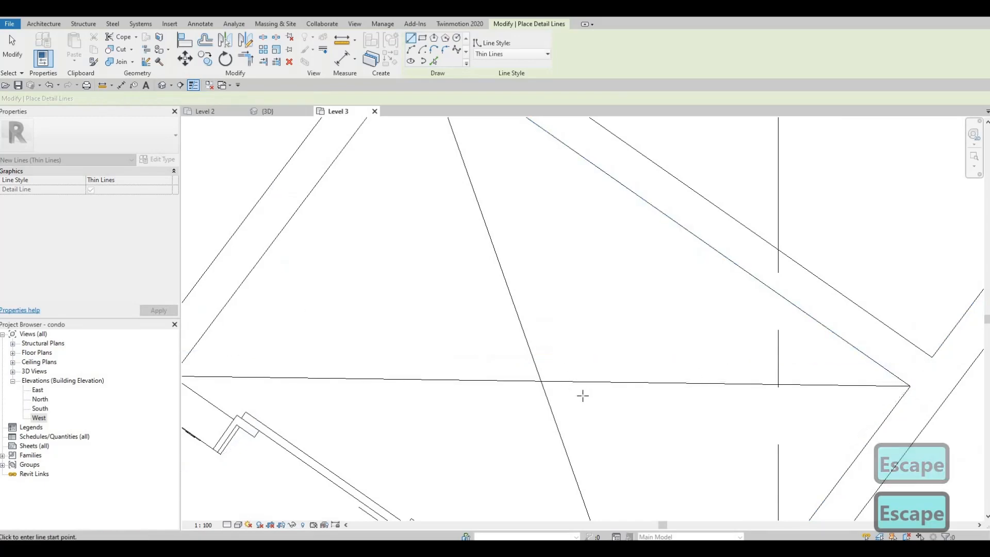
Step: Mark the smaller elevator shaft on the core's upper-right side with two crossing corner-to-corner detail lines and finish the line command
scroll(583, 395, down, 2)
click(584, 393)
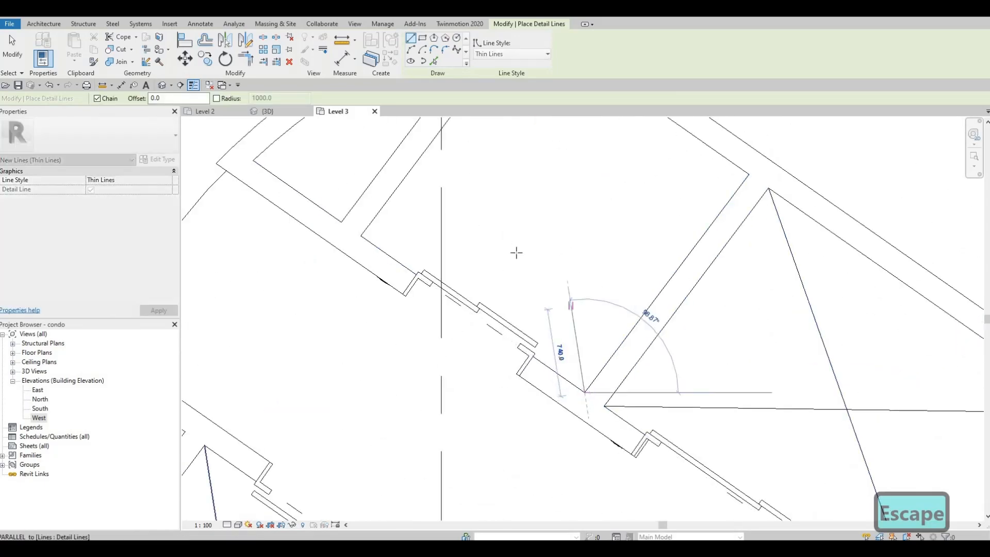
middle_drag(513, 232, 513, 445)
click(526, 231)
key(Escape)
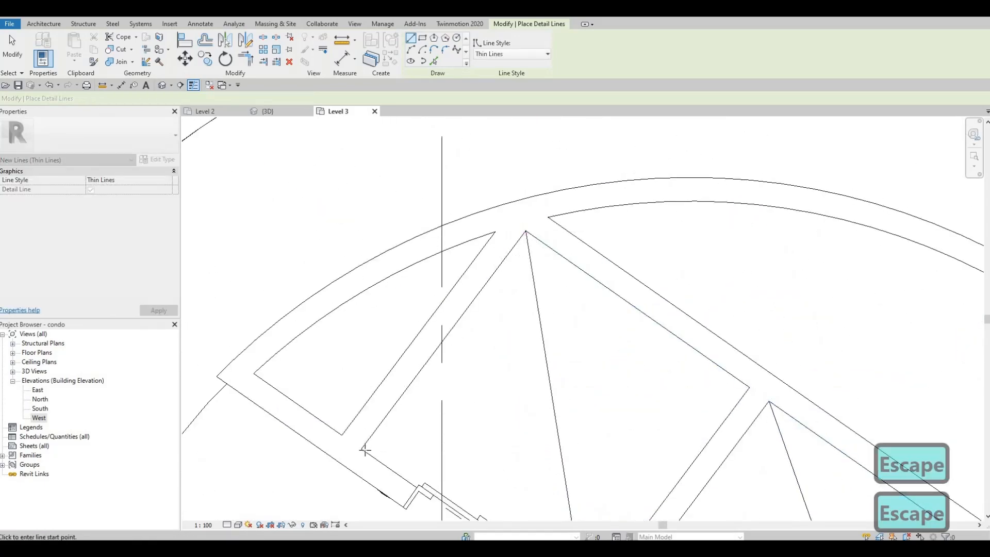
click(362, 448)
click(750, 387)
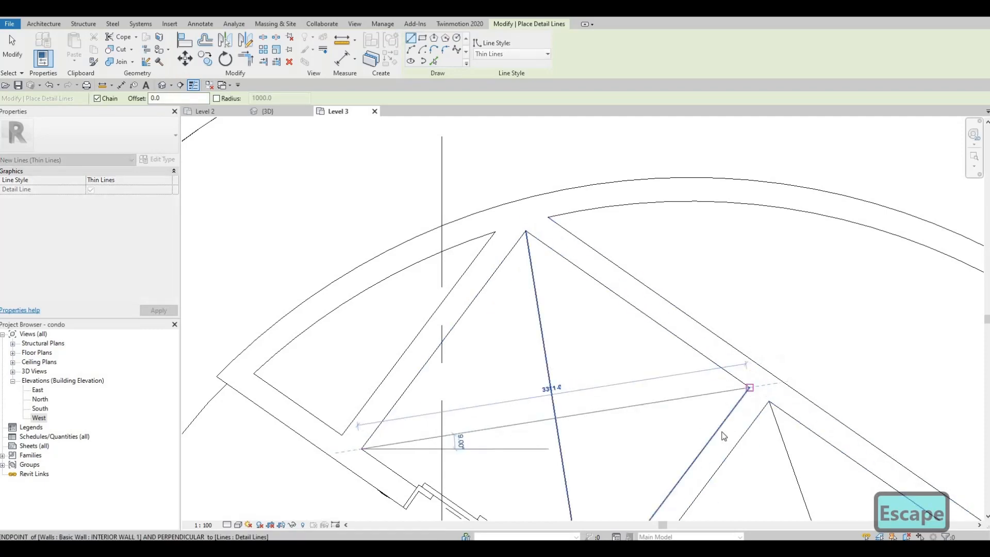
key(Escape)
middle_drag(689, 517, 585, 124)
scroll(585, 123, down, 2)
key(Escape)
key(Escape)
Step: Try to stretch the near-horizontal detail line in the lower-left larger elevator shaft to the shaft's inner corner
scroll(624, 382, up, 2)
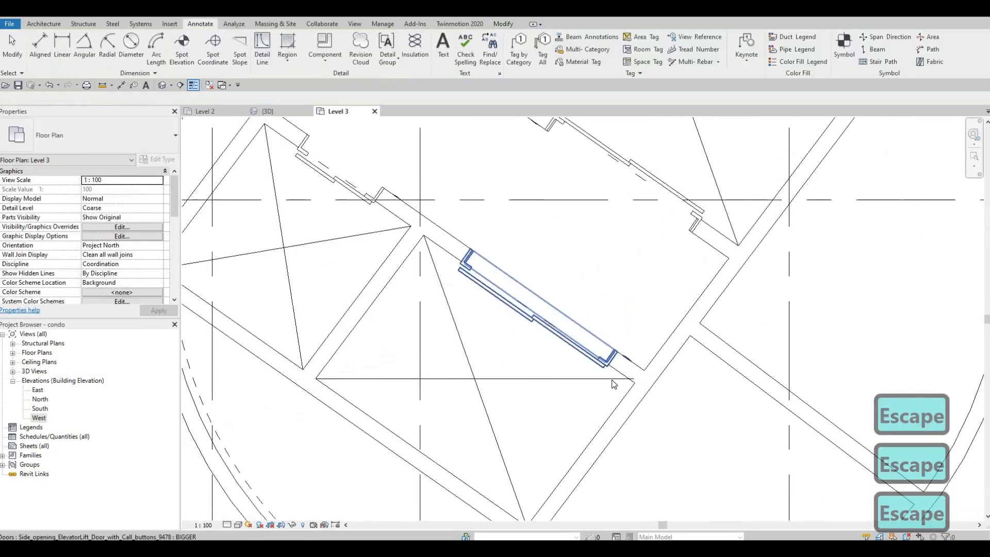
click(635, 381)
drag(635, 388, 645, 366)
scroll(634, 387, up, 3)
scroll(642, 389, up, 3)
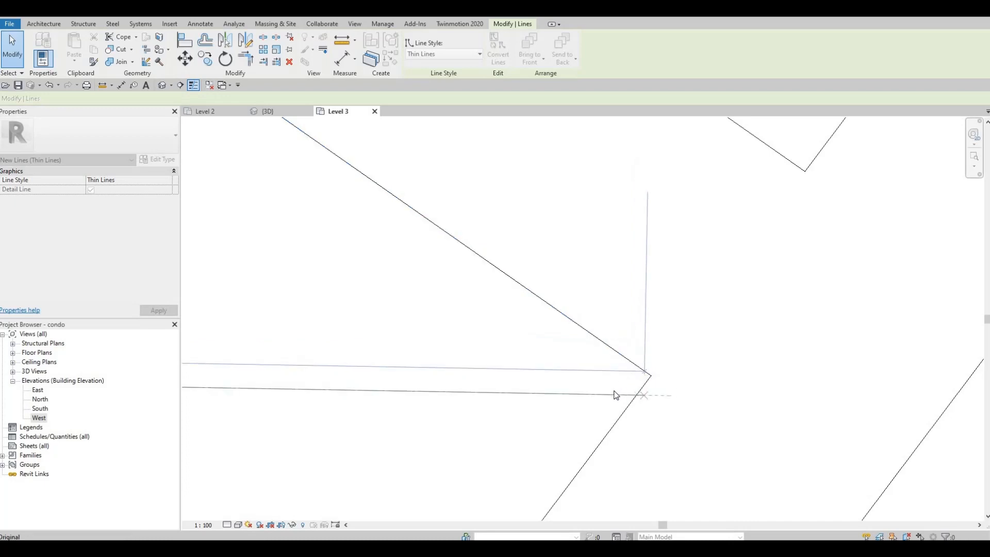
key(Escape)
key(Escape)
click(645, 395)
drag(645, 395, 648, 370)
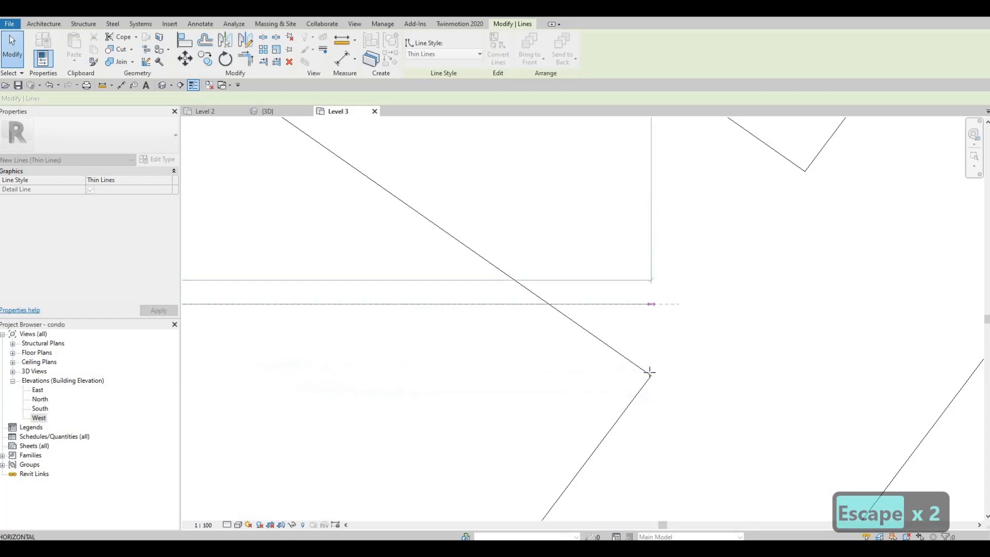
key(Escape)
key(Escape)
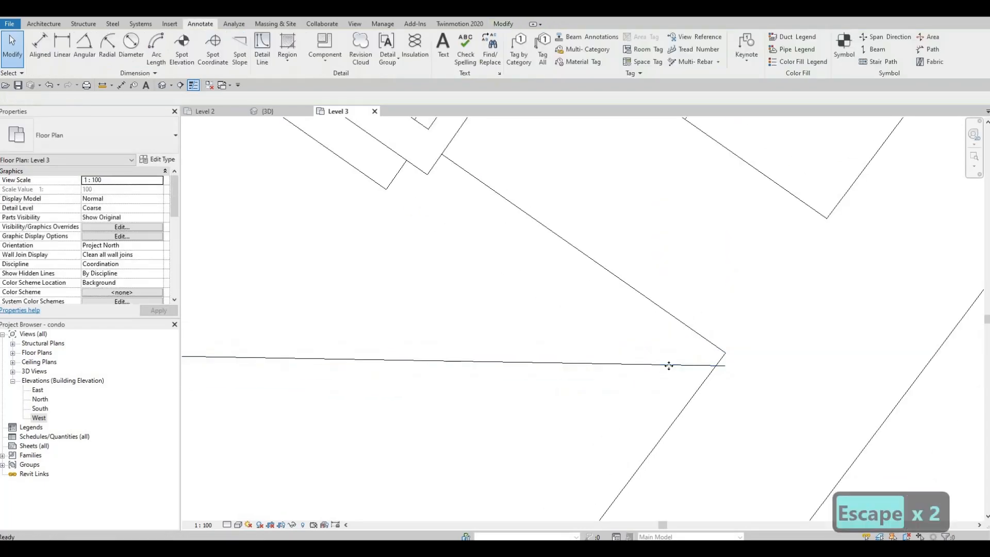
Step: Delete the misaligned detail line in the lower-left larger elevator shaft and redraw it exactly between the opposite inner corners
click(665, 362)
key(Delete)
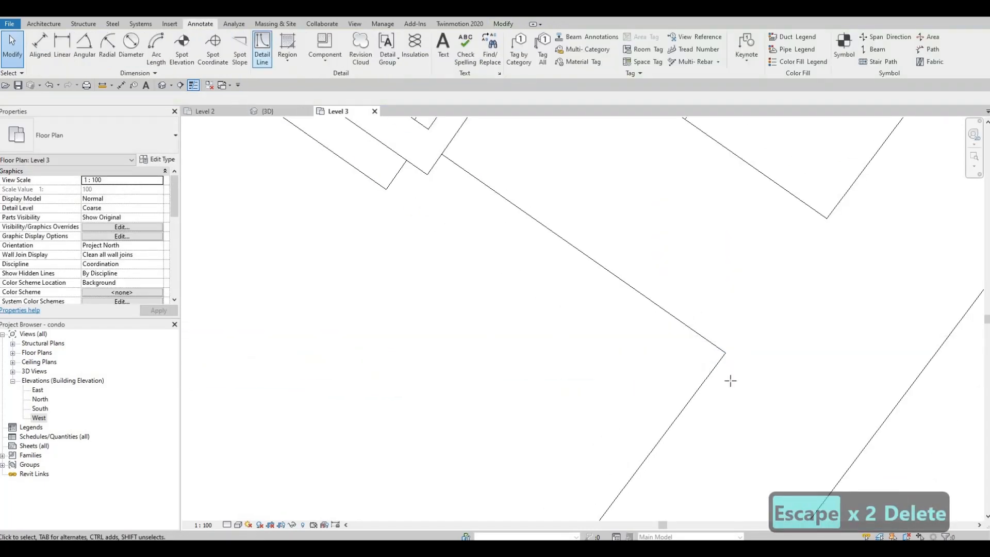
click(726, 352)
middle_drag(728, 352, 844, 369)
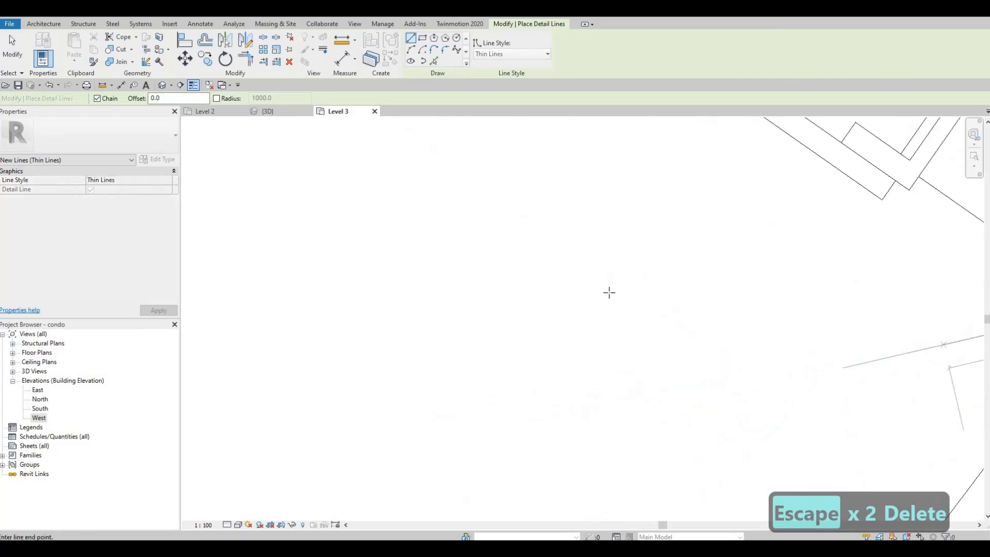
middle_drag(564, 356, 811, 356)
scroll(363, 314, down, 5)
scroll(256, 288, up, 3)
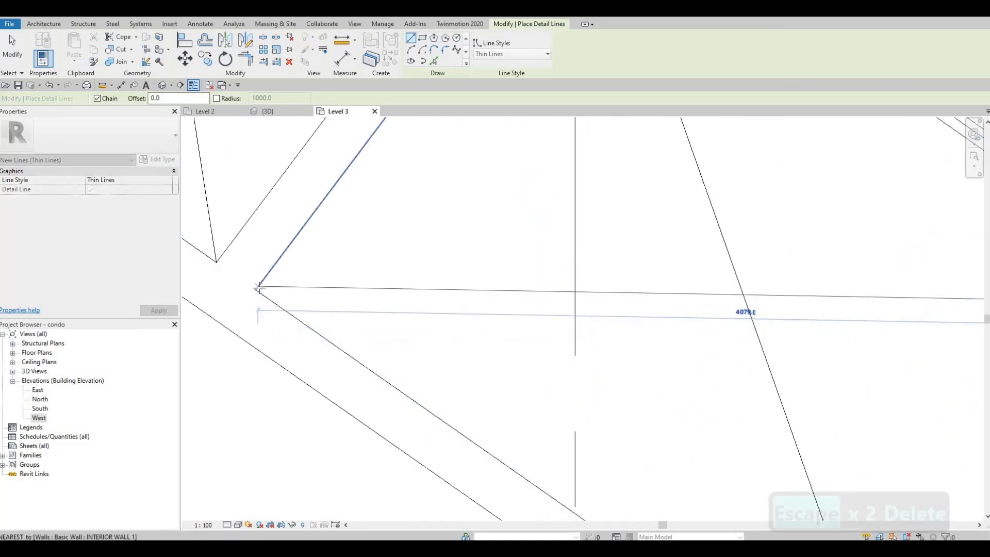
click(258, 287)
scroll(256, 287, up, 2)
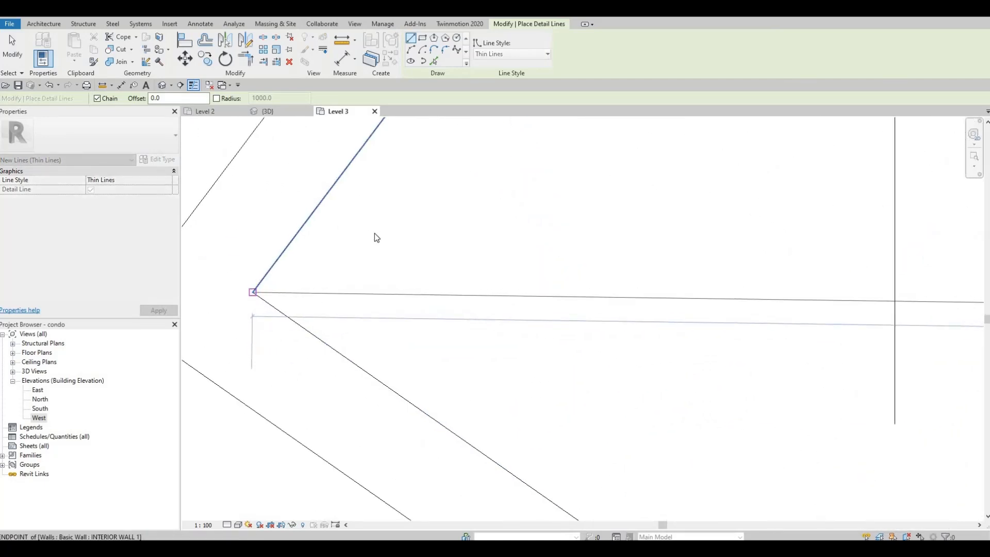
scroll(381, 227, down, 1)
key(Escape)
key(Escape)
scroll(475, 371, down, 6)
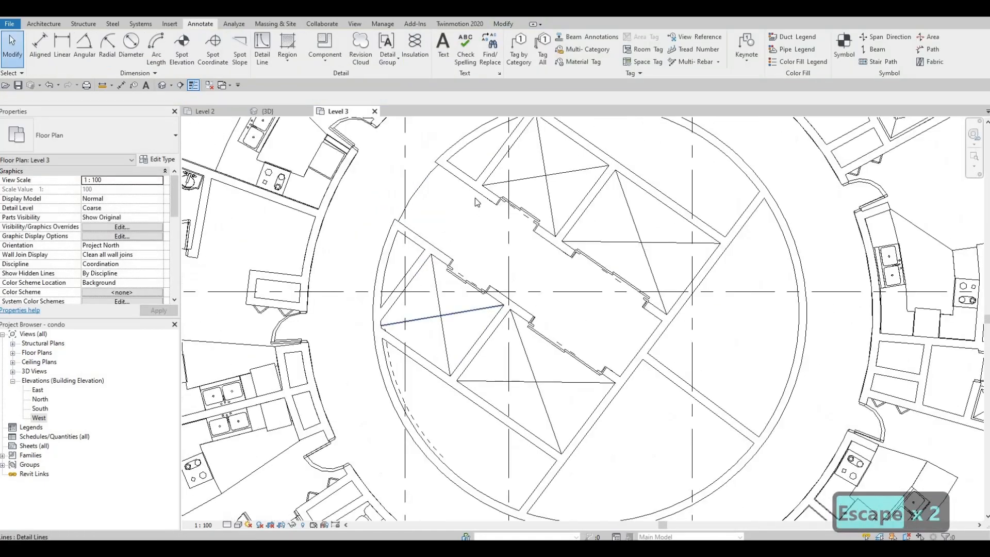
Step: Draw similar detail lines in the curved upper shaft, one between its arc wall's end corners and one from the opposite corner to the arc
scroll(474, 196, up, 2)
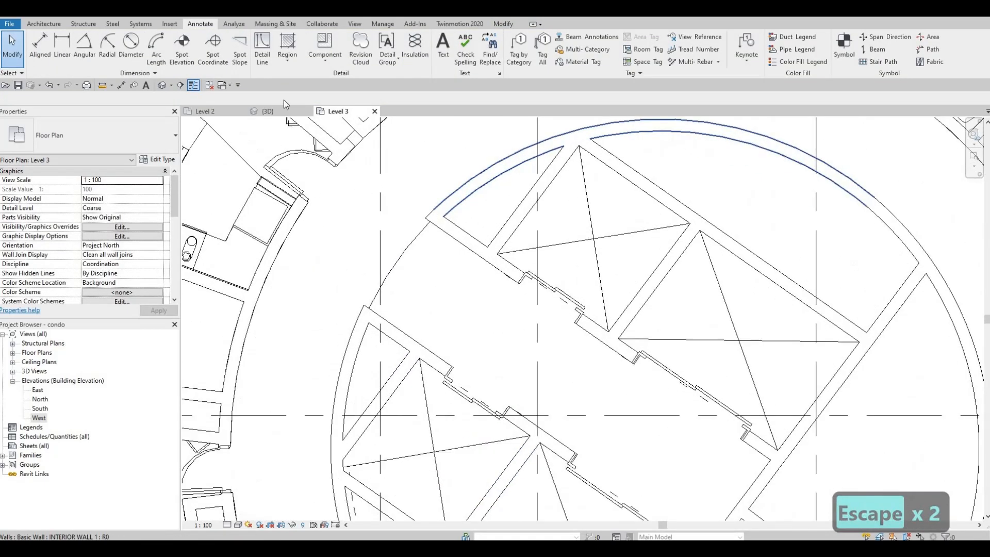
key(Escape)
click(586, 194)
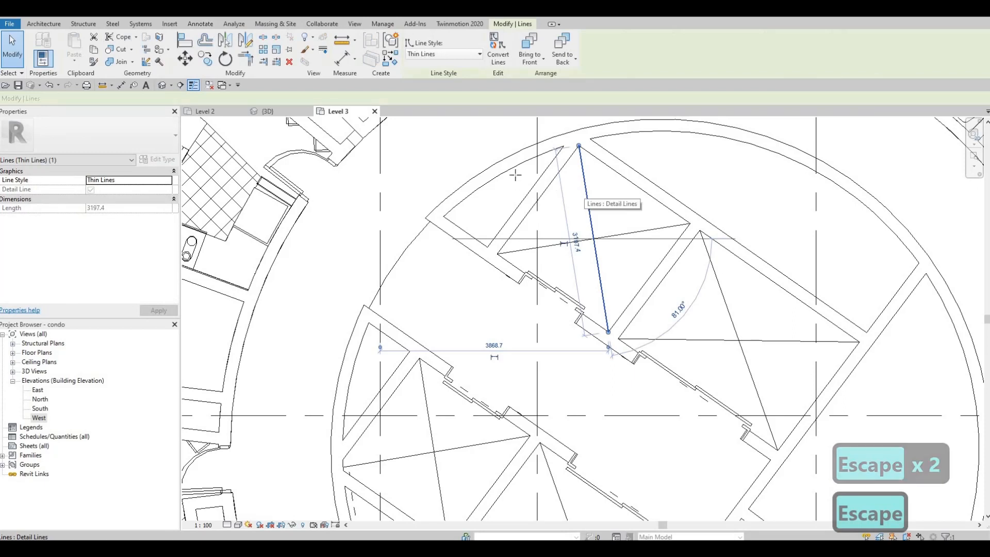
key(c)
key(s)
scroll(580, 147, up, 2)
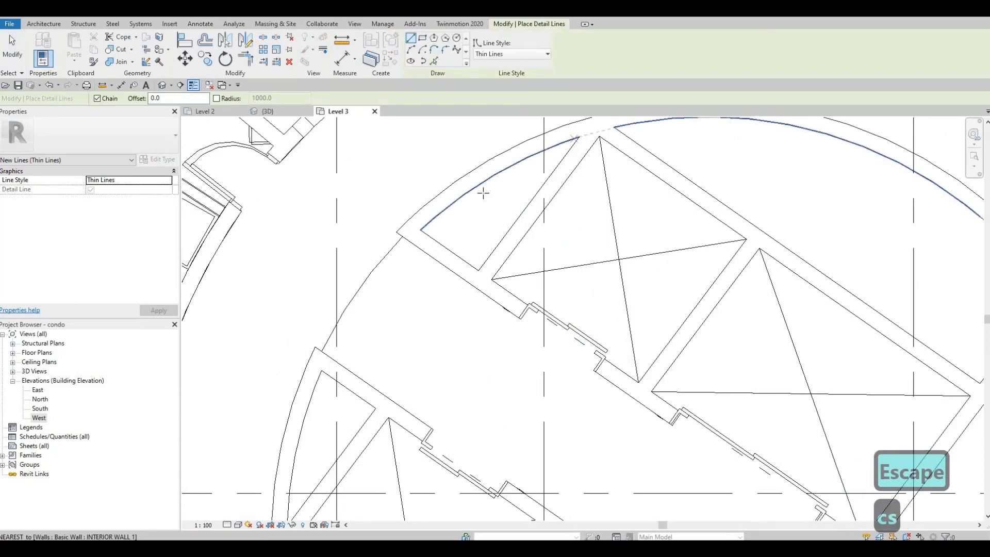
click(421, 229)
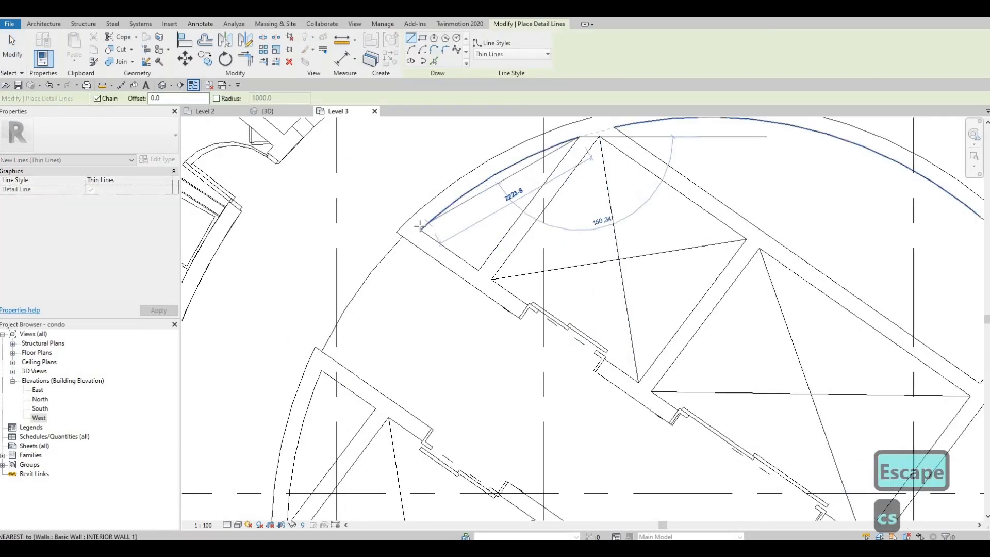
key(Escape)
click(479, 270)
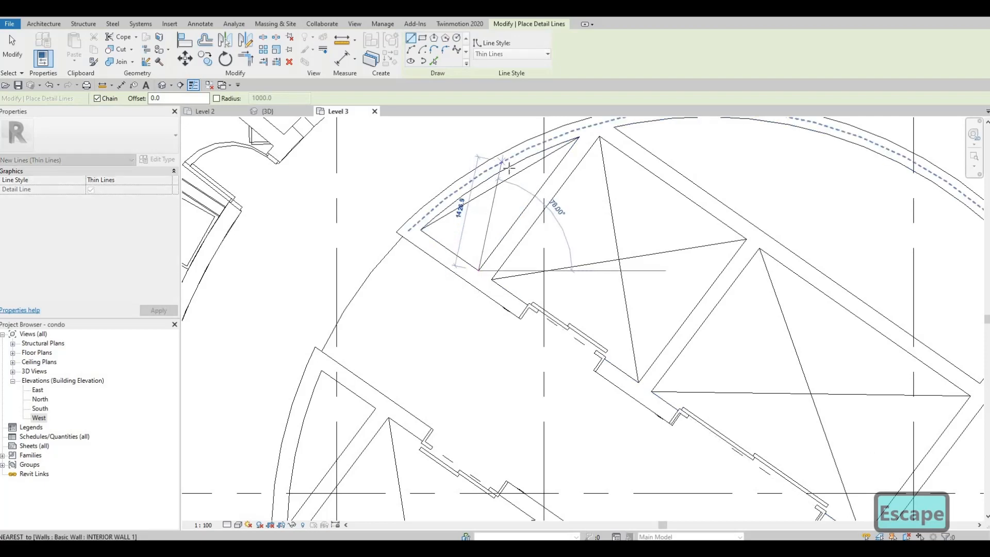
key(Escape)
Step: Mark the narrow curved shaft on the core's left side with a detail line between the arc's ends and one crossing it from the opposite corner
middle_drag(322, 372, 425, 265)
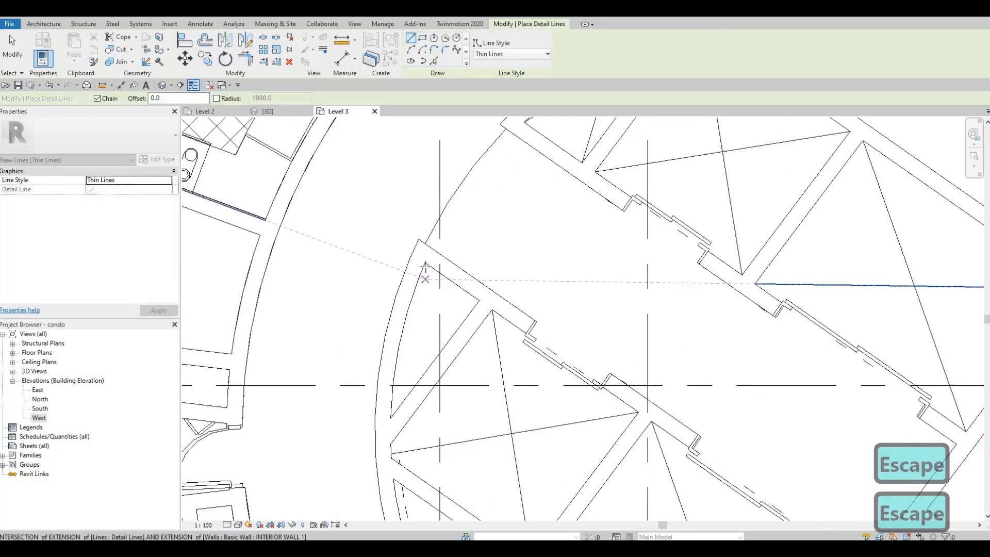
click(393, 414)
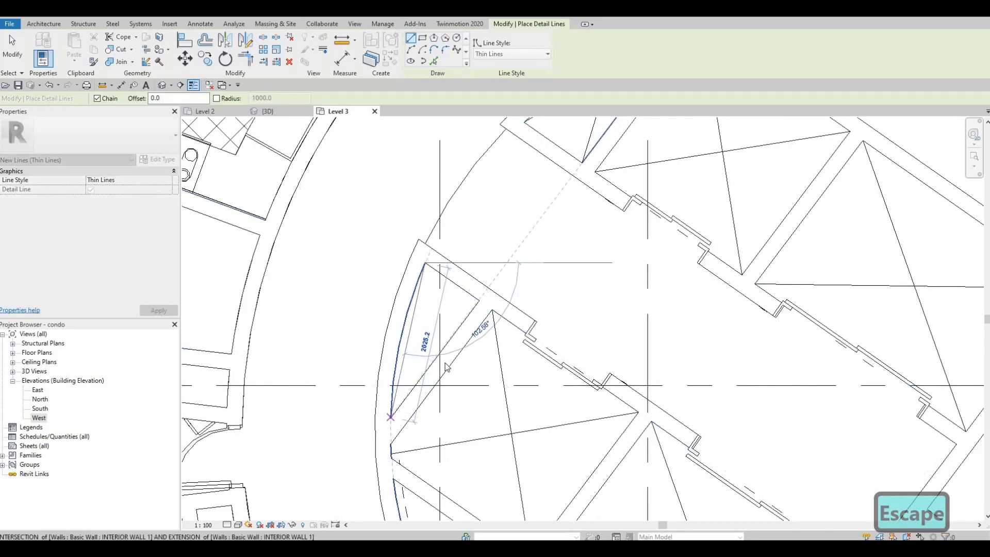
click(477, 302)
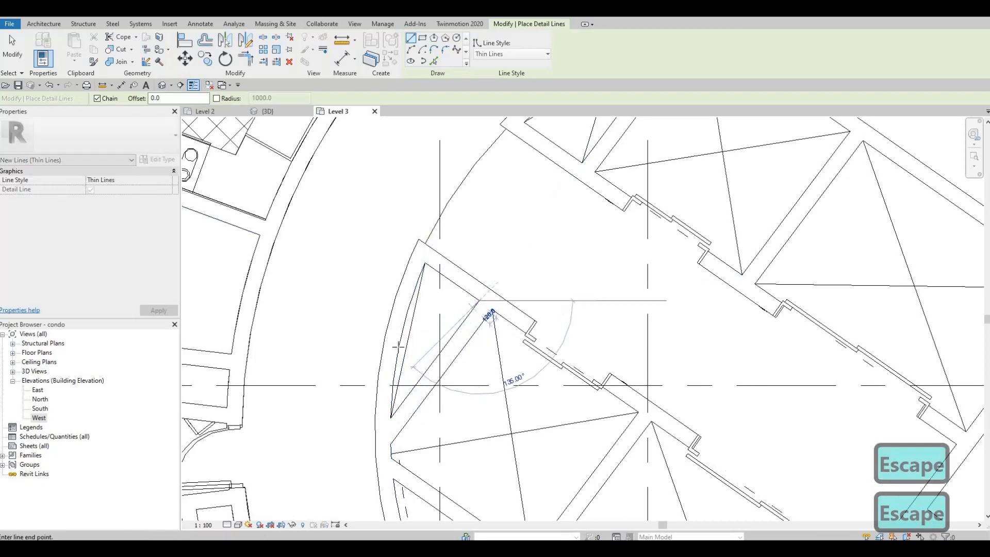
key(Escape)
scroll(479, 256, down, 6)
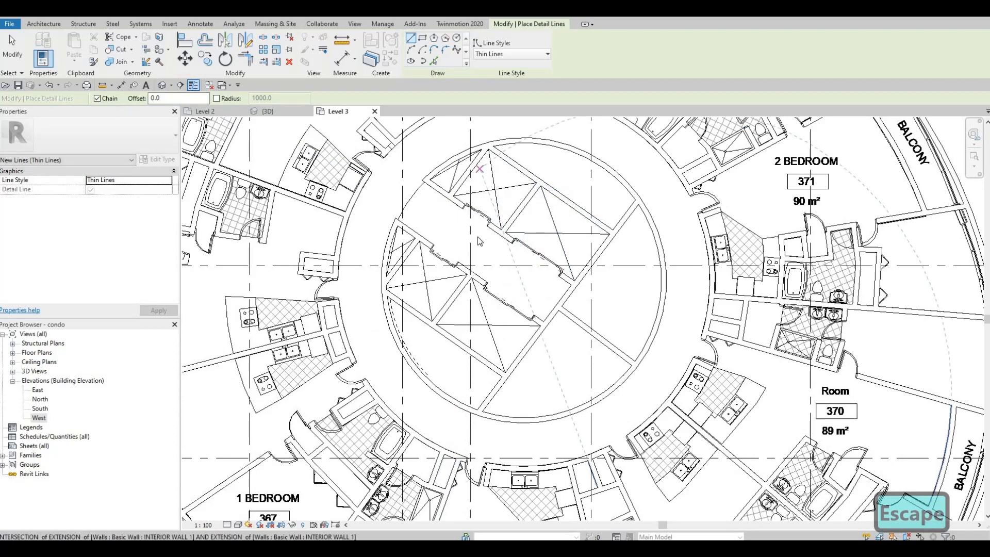
key(Escape)
middle_drag(538, 227, 544, 272)
key(Escape)
scroll(534, 257, down, 2)
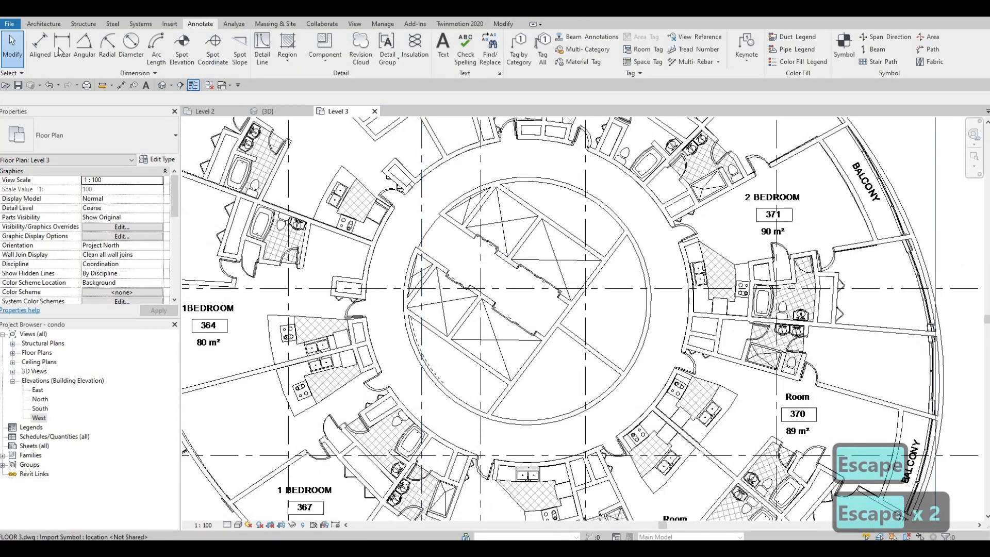
click(46, 25)
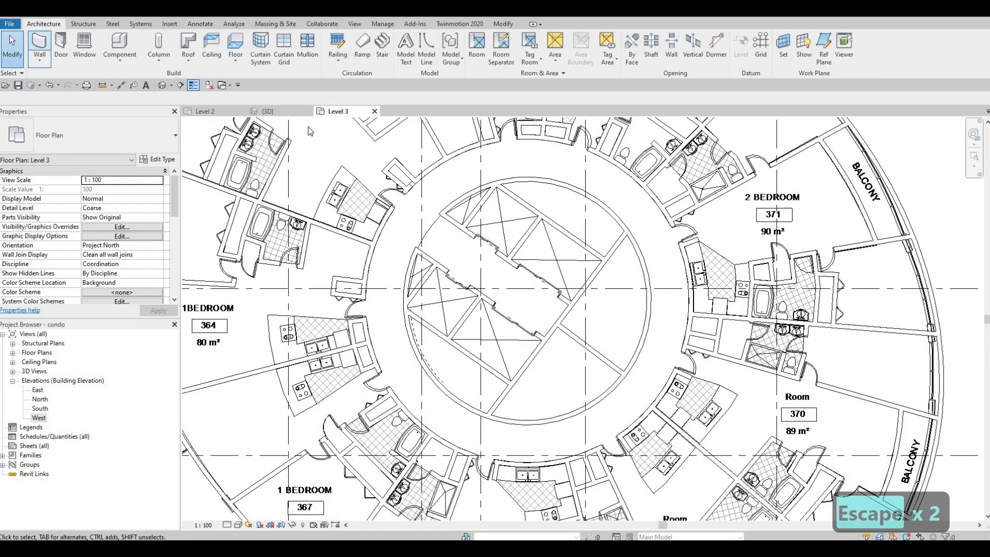
key(w)
key(a)
scroll(593, 215, up, 3)
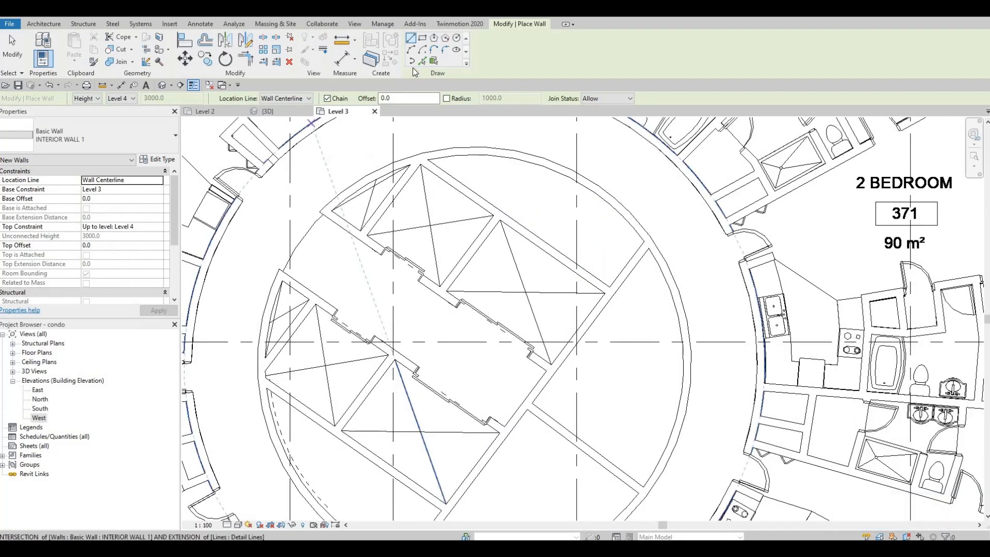
key(Escape)
key(Escape)
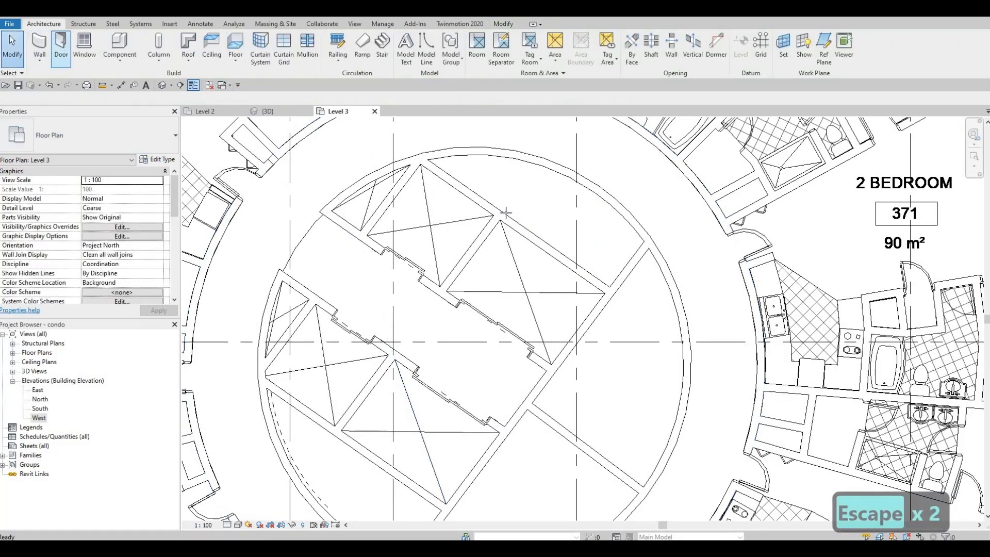
key(d)
key(r)
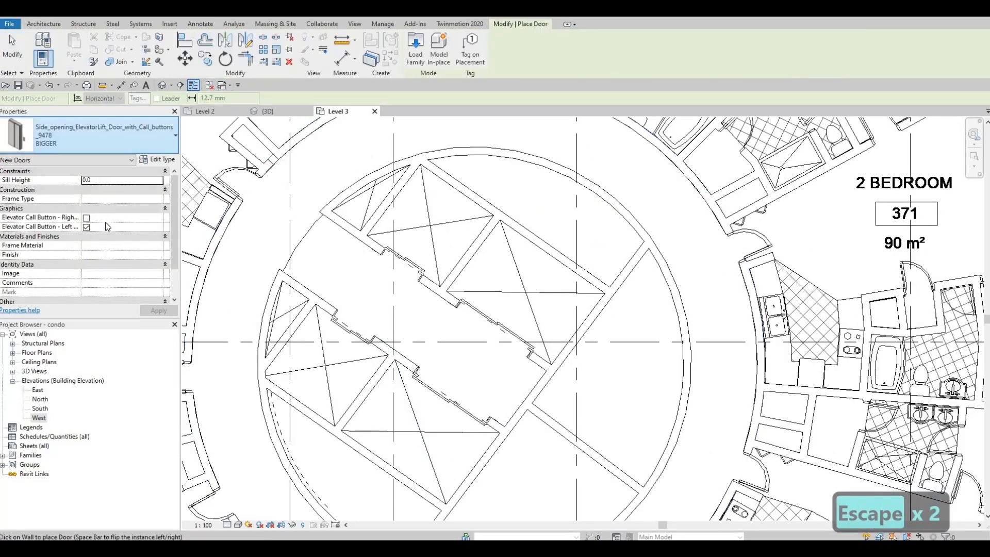
click(103, 135)
scroll(101, 228, up, 10)
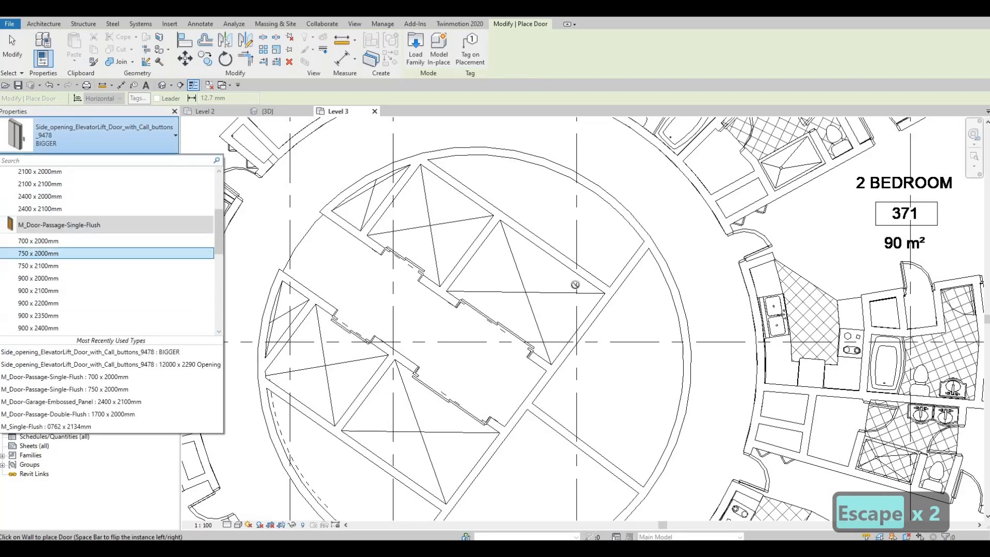
key(Escape)
scroll(718, 306, down, 5)
key(Escape)
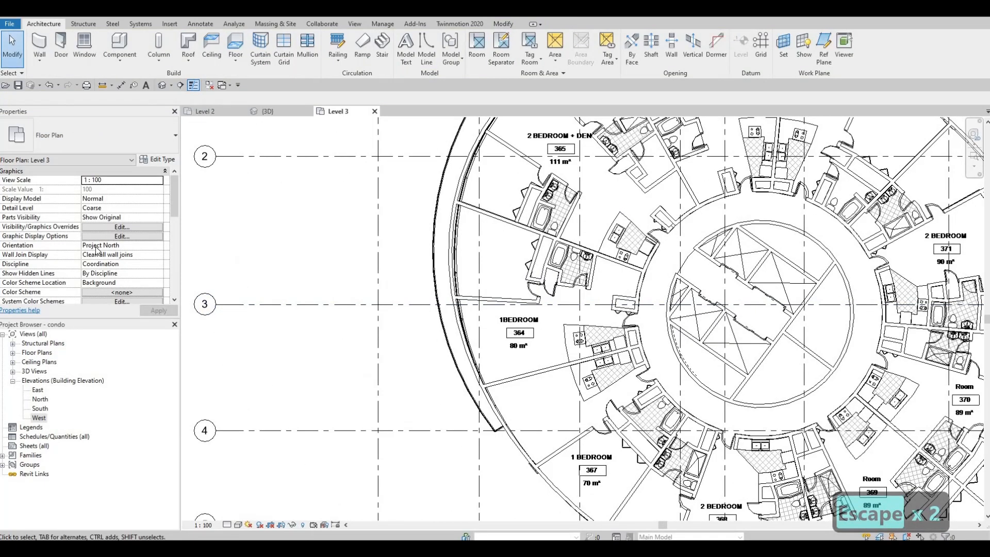
Step: Set the Level 3 plan's underlay base level to Level 2
scroll(104, 244, down, 1)
scroll(104, 244, up, 1)
scroll(113, 249, up, 1)
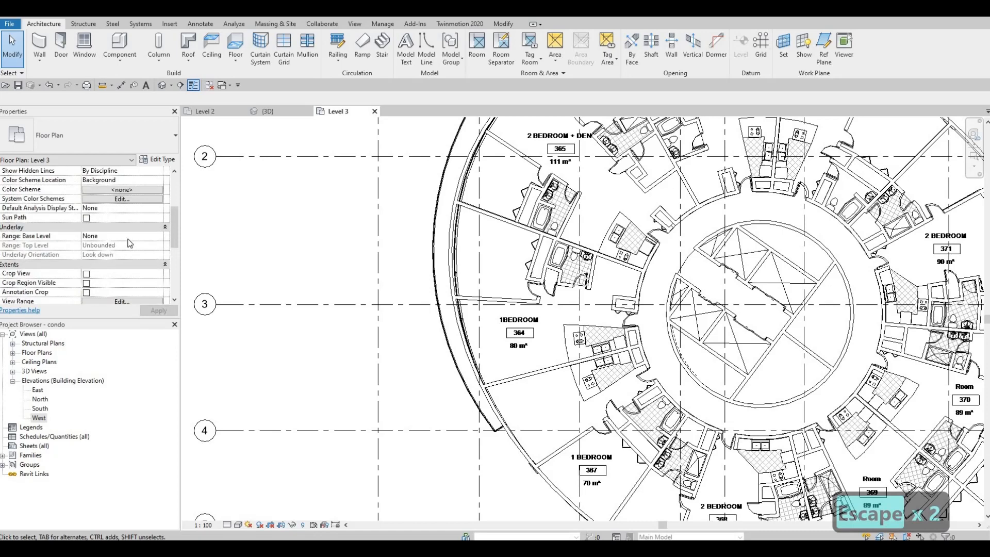
click(148, 237)
click(159, 236)
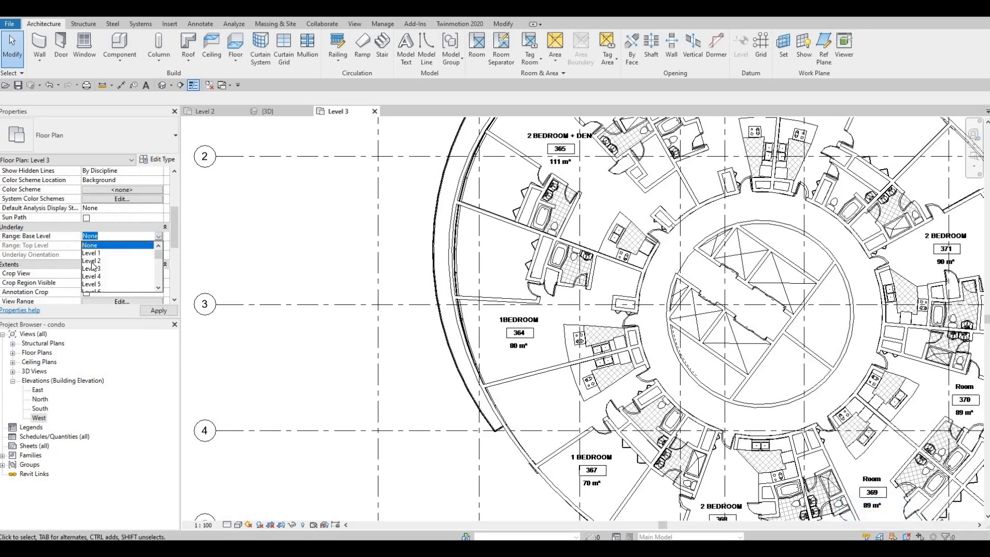
click(92, 260)
click(148, 311)
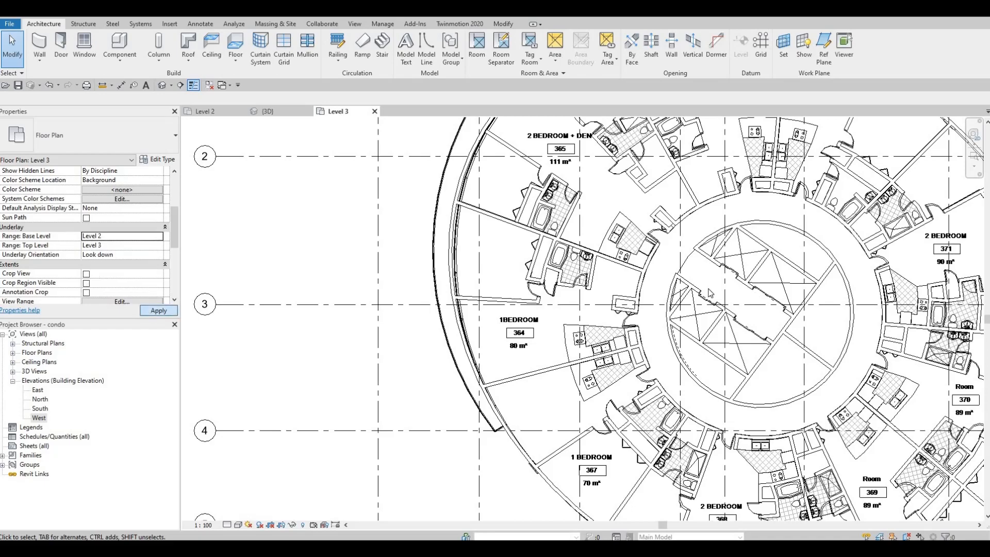
key(Escape)
Step: Create similar 750 x 2000mm single-flush doors from the underlay door, placing one on each side of the diagonal wall's upper end in the core's curved wall
scroll(696, 271, up, 5)
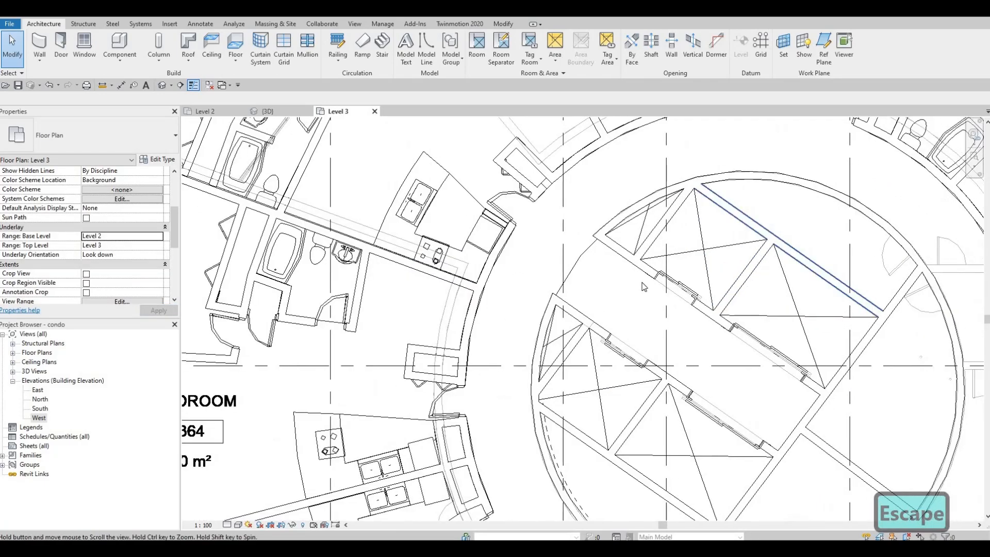
key(Escape)
click(663, 261)
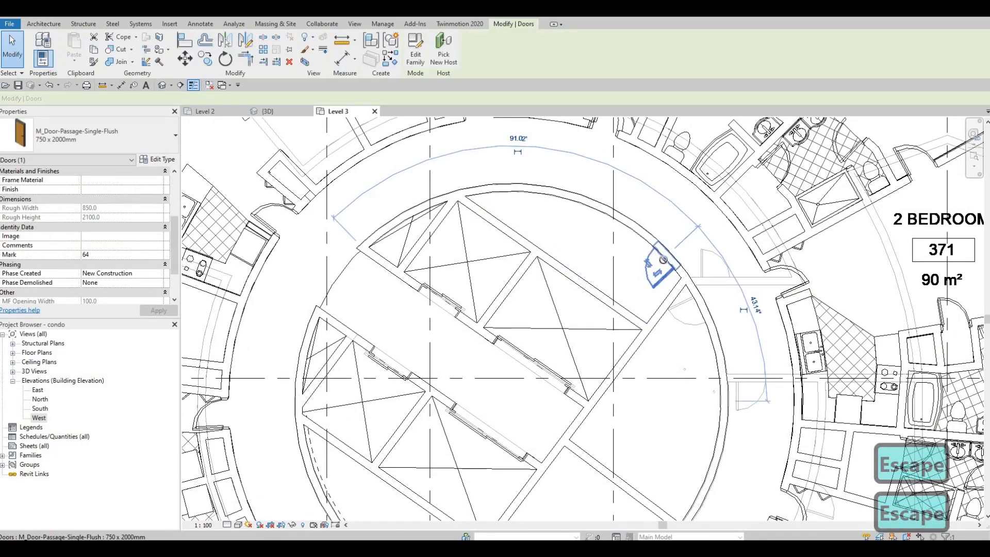
key(c)
key(s)
scroll(666, 258, up, 2)
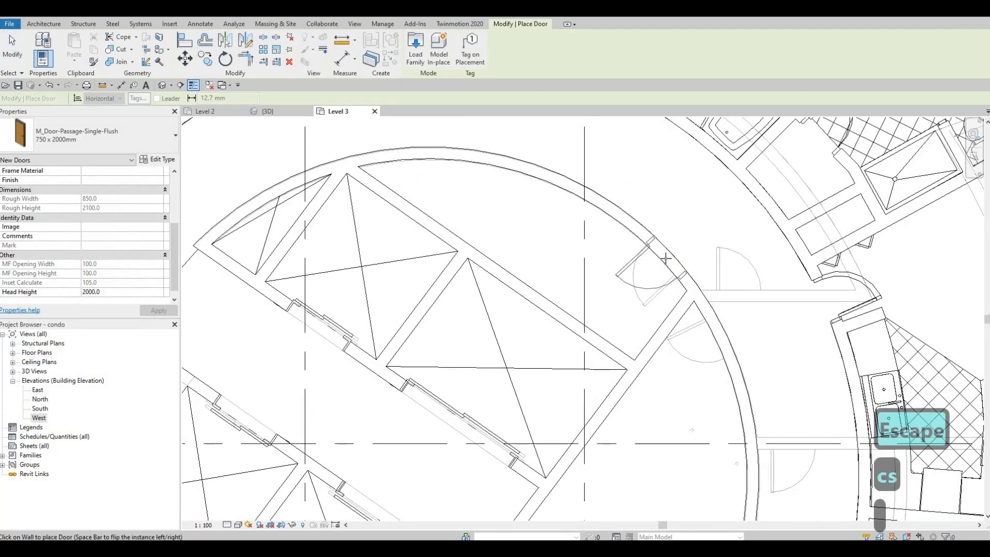
middle_drag(712, 339, 711, 293)
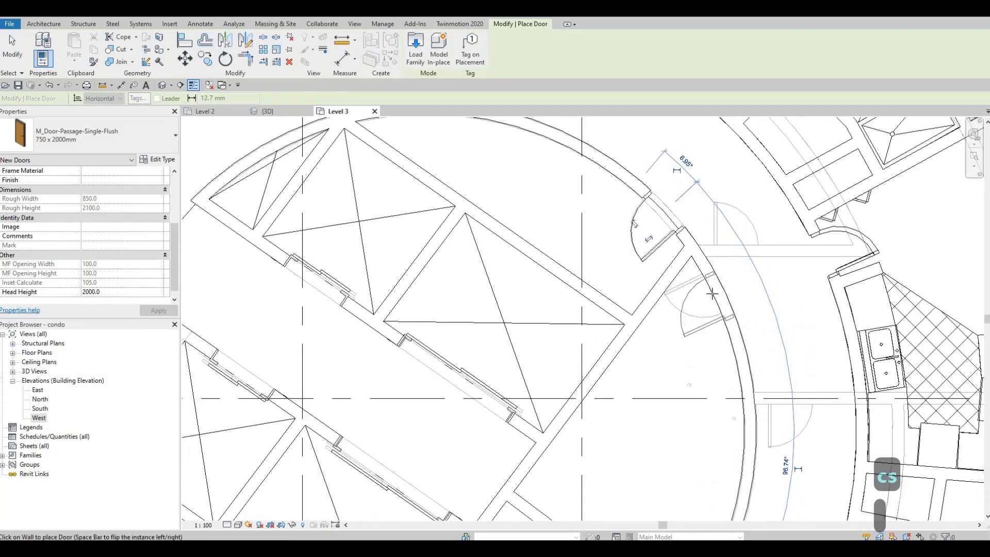
middle_drag(691, 397, 715, 212)
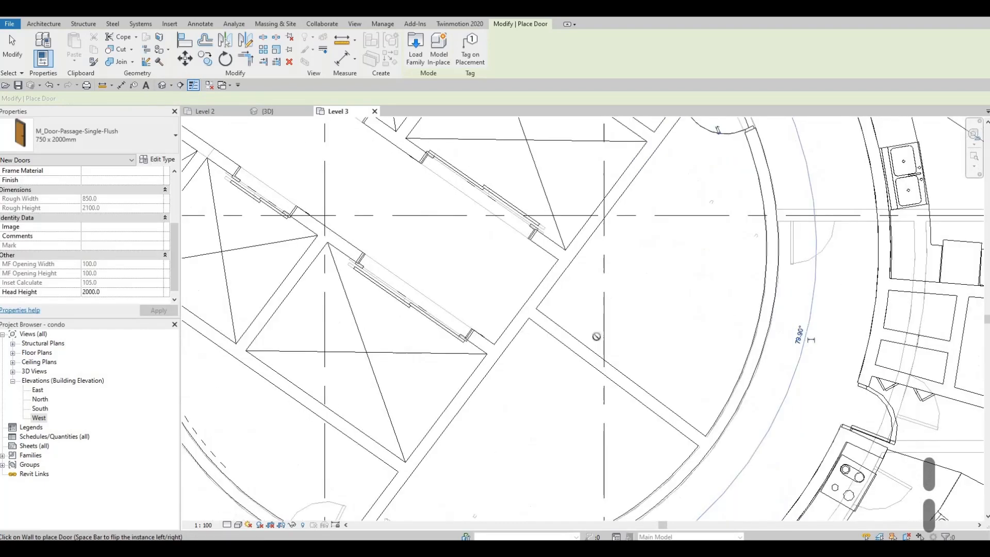
Step: Place two more 750 x 2000mm doors over the underlay doors in the core's lower curved wall, one on each side of the diagonal wall
scroll(596, 336, down, 2)
middle_drag(488, 439, 532, 358)
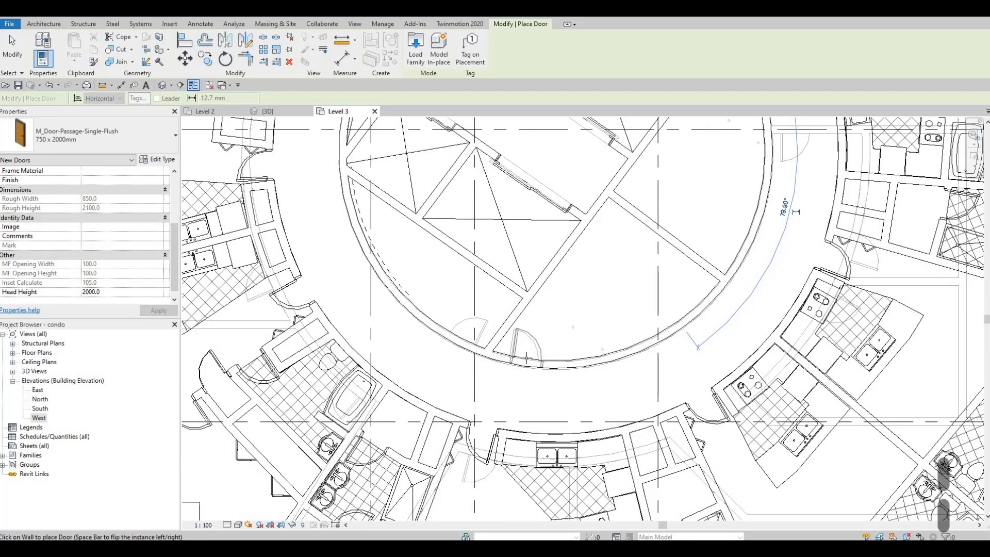
click(524, 360)
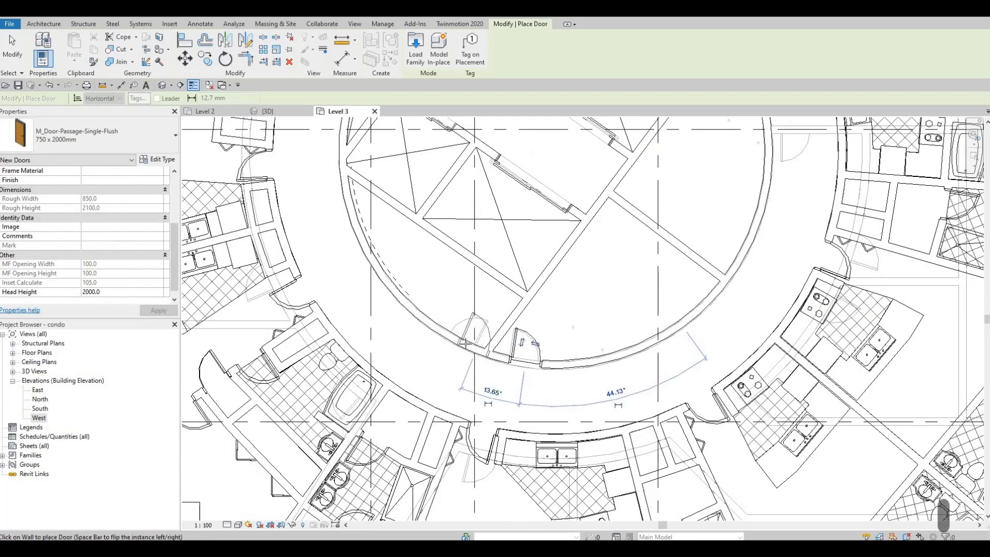
click(461, 341)
middle_drag(447, 295, 438, 422)
scroll(438, 423, down, 1)
key(Escape)
key(Escape)
key(Escape)
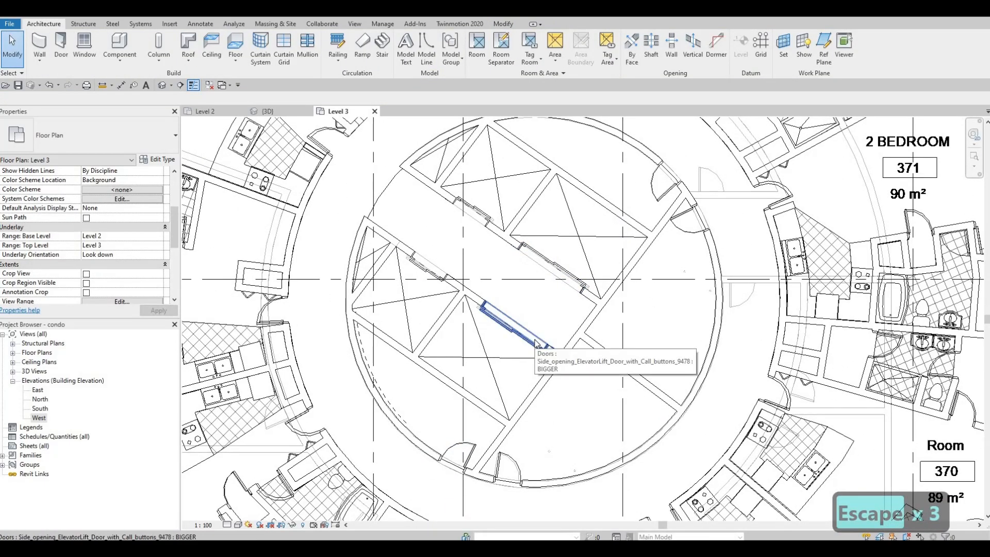
key(v)
key(g)
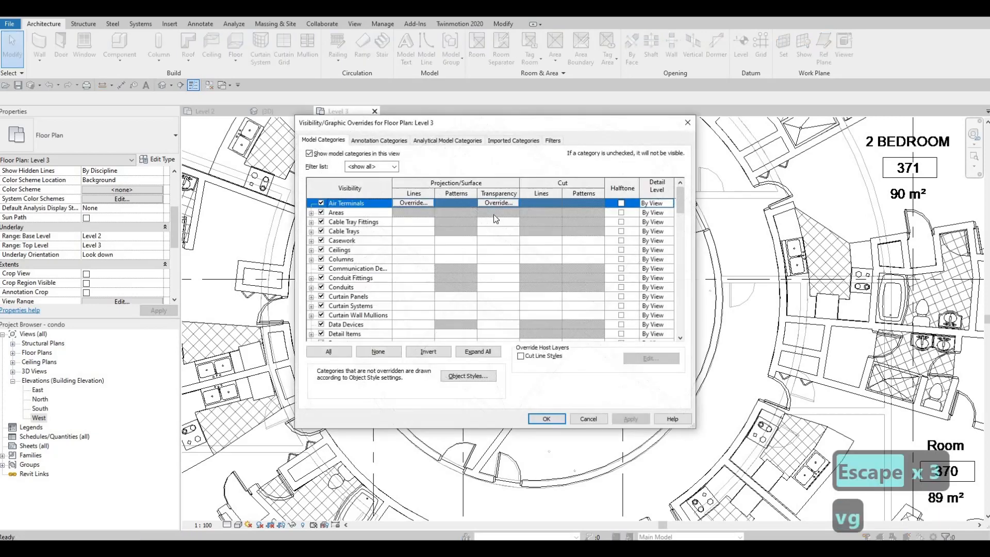
key(Escape)
Step: Turn off the Level 3 plan's underlay by setting its base level to None
scroll(146, 219, down, 2)
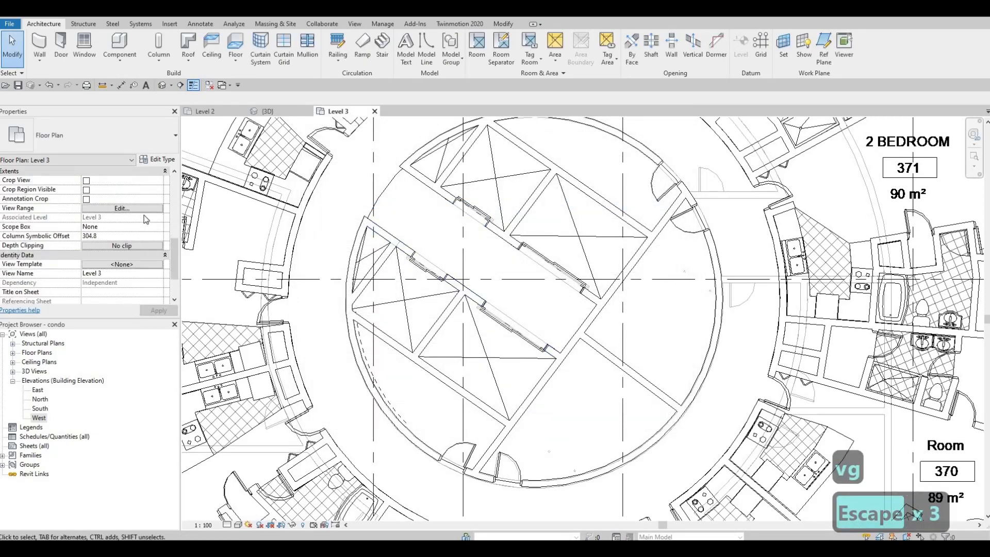
click(120, 208)
click(106, 217)
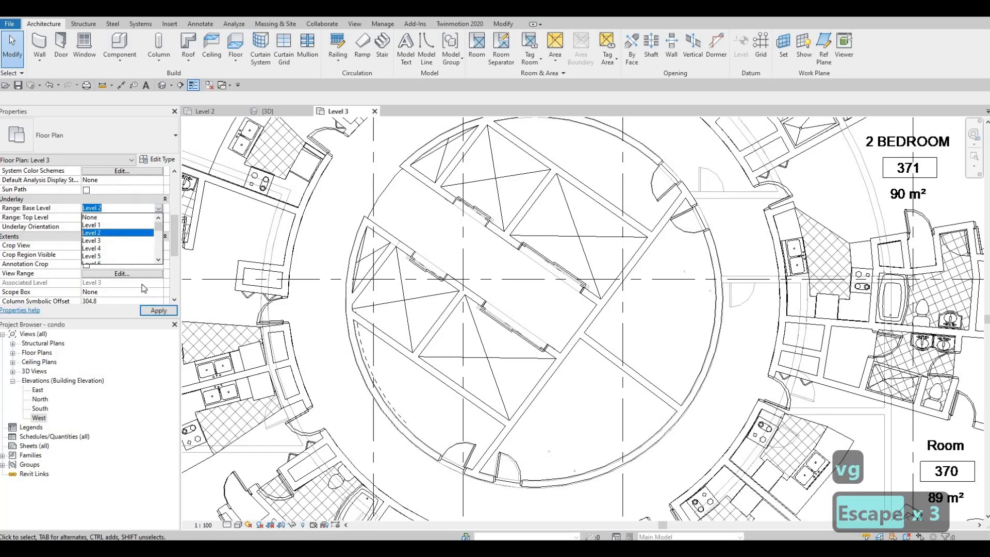
click(153, 311)
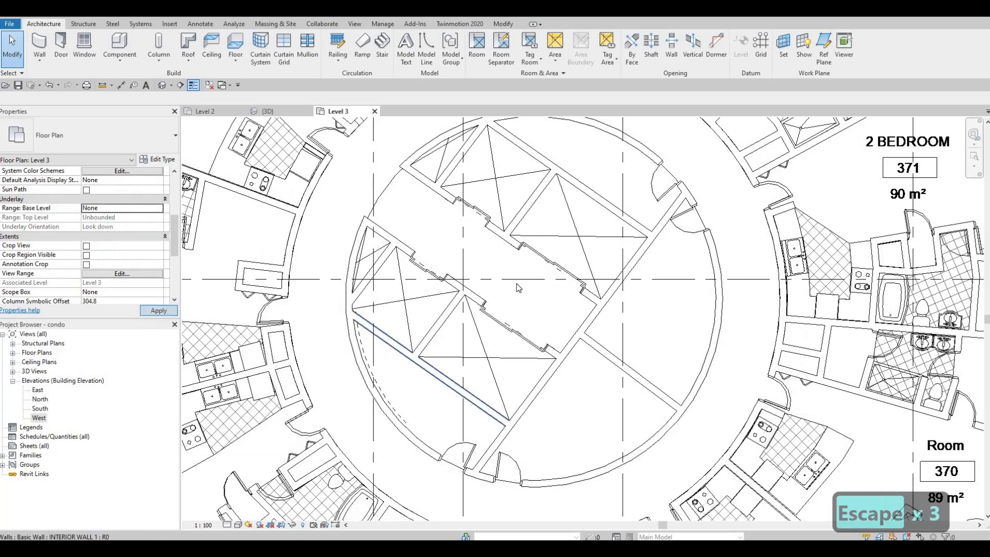
key(Escape)
scroll(527, 304, down, 4)
scroll(527, 304, down, 5)
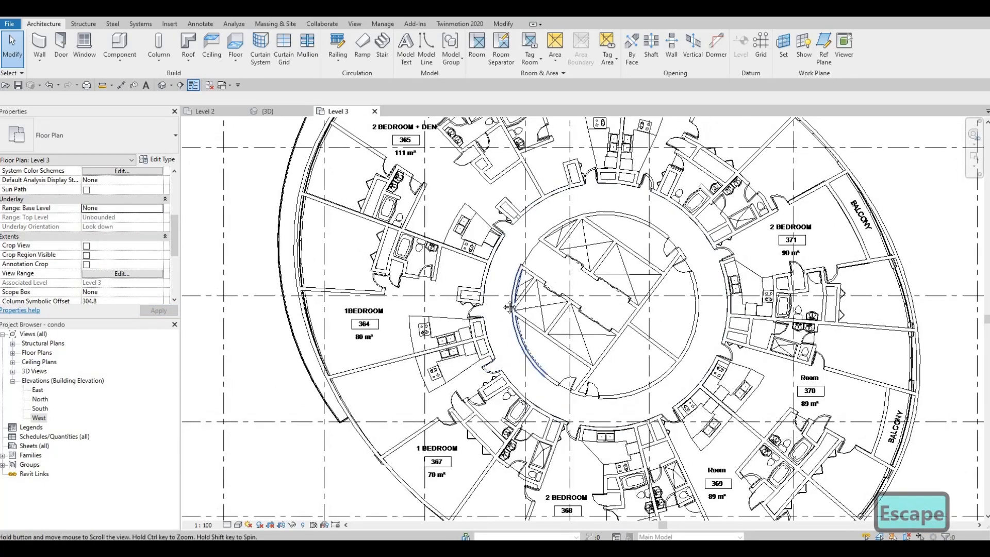
scroll(507, 331, down, 3)
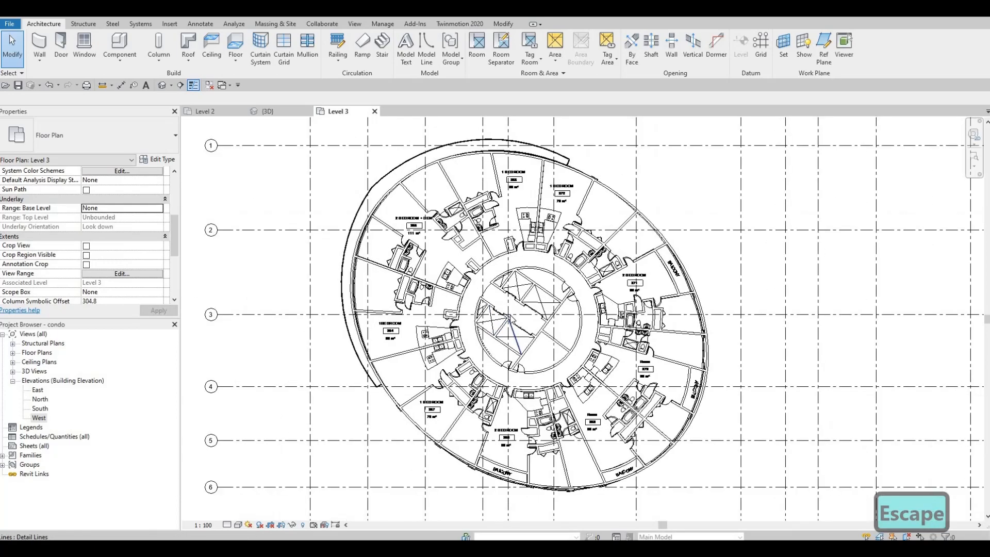
middle_drag(527, 326, 548, 325)
scroll(545, 327, down, 1)
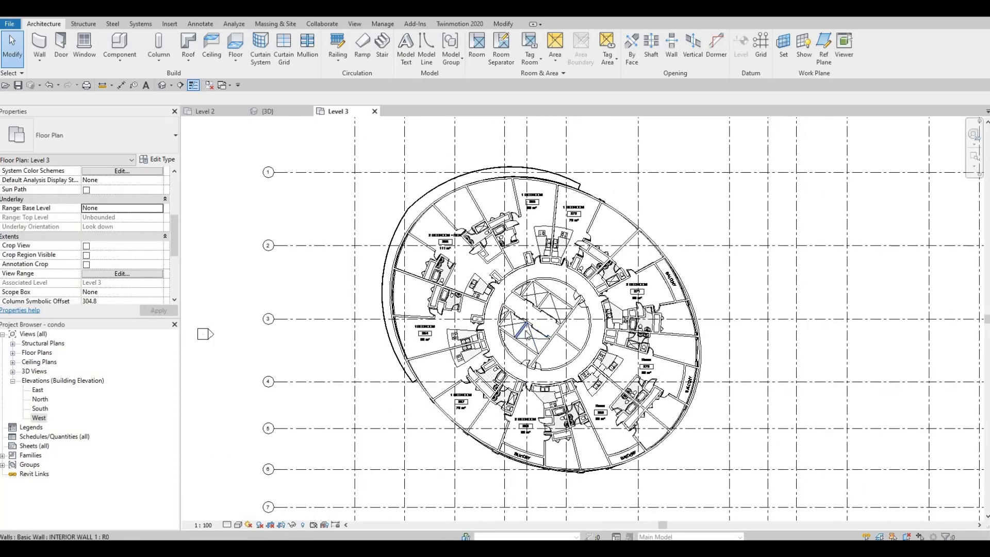
scroll(528, 333, up, 1)
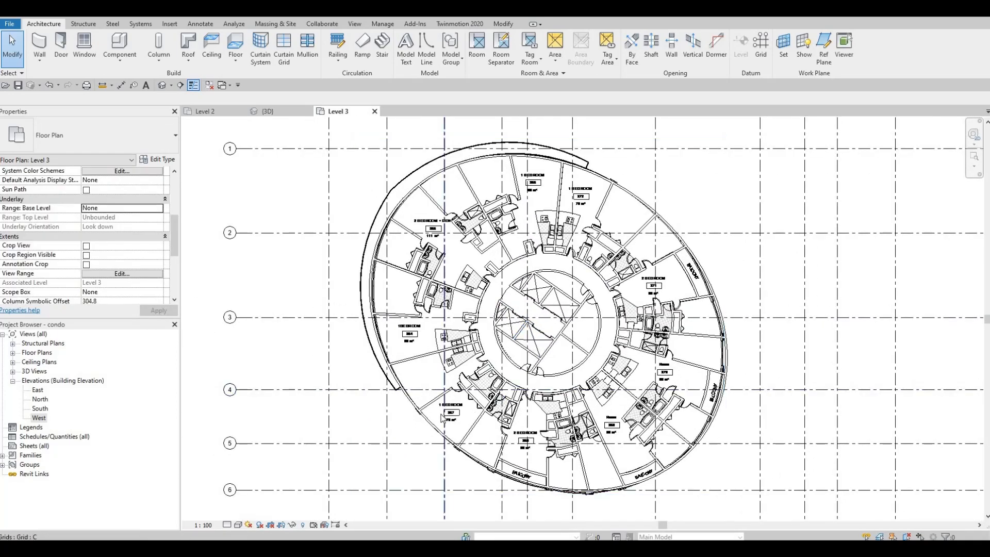